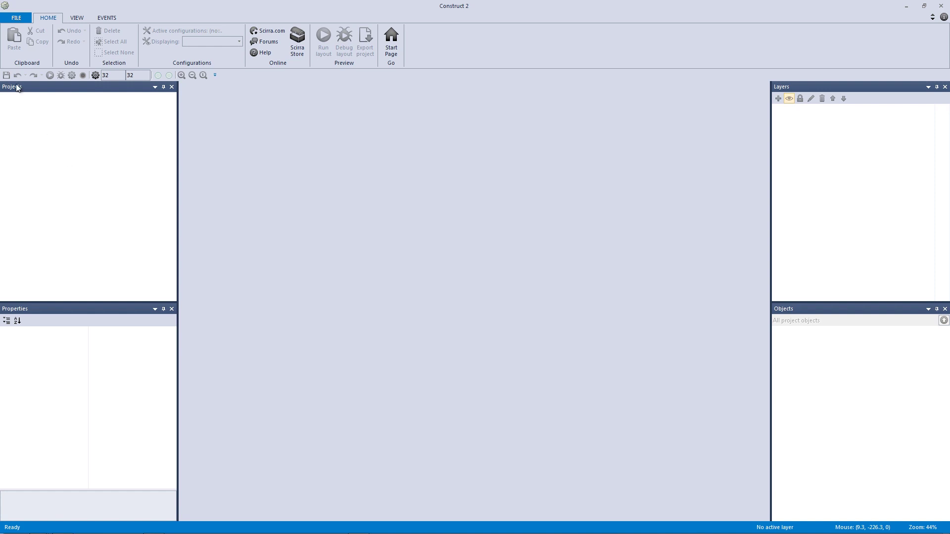
# Create a new project from the "New empty HD landscape 720p project" template
pyautogui.click(18, 19)
pyautogui.click(20, 20)
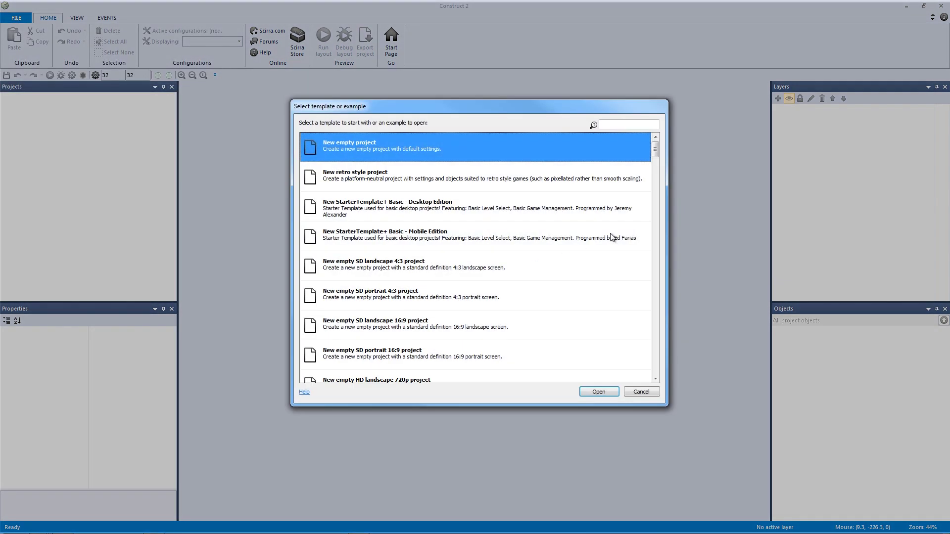
pyautogui.moveTo(656, 148); pyautogui.dragTo(655, 166)
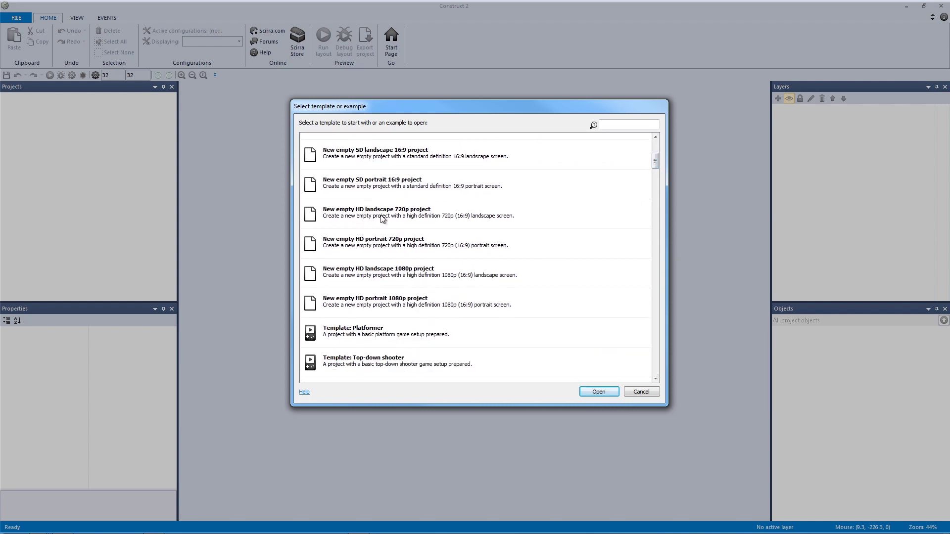
pyautogui.click(444, 218)
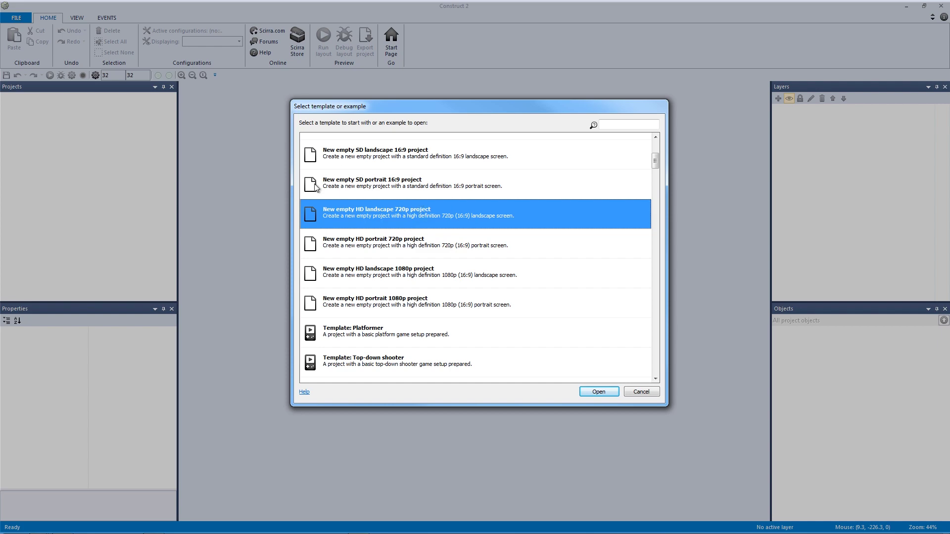
pyautogui.click(603, 391)
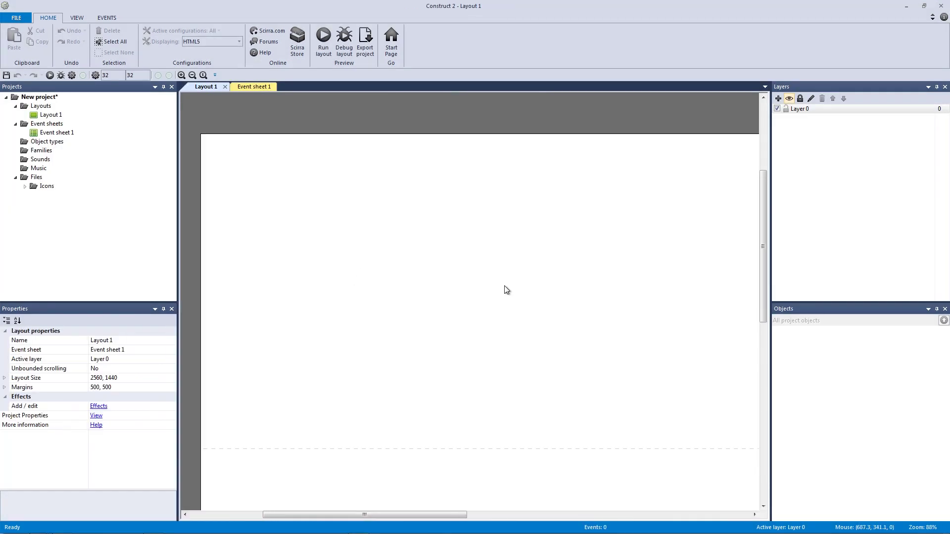
pyautogui.keyDown('ctrl'); pyautogui.scroll(-3, 507, 290); pyautogui.keyUp('ctrl')
pyautogui.moveTo(527, 323); pyautogui.dragTo(354, 248, button='middle')
pyautogui.keyDown('ctrl'); pyautogui.scroll(-2, 355, 248); pyautogui.keyUp('ctrl')
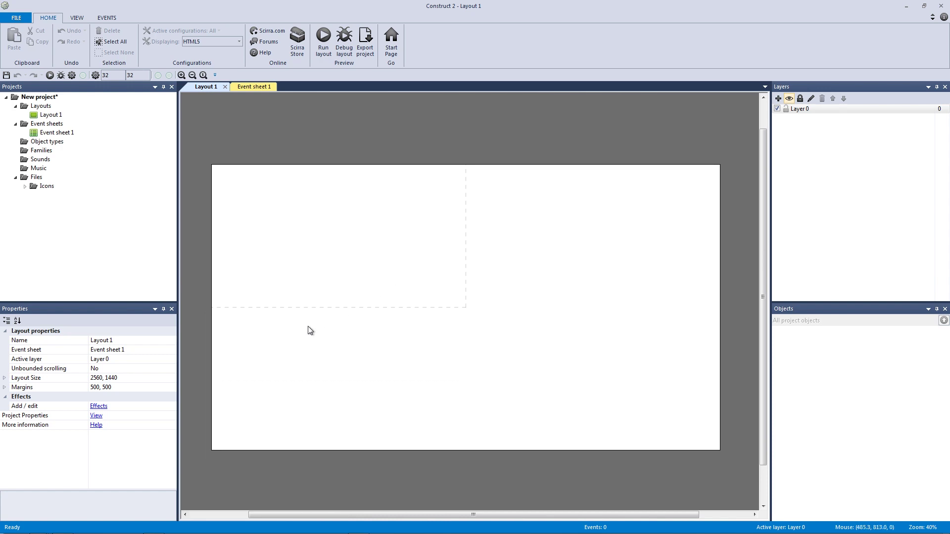
pyautogui.moveTo(194, 153); pyautogui.dragTo(741, 460)
pyautogui.moveTo(467, 310)
pyautogui.mouseDown()
pyautogui.moveTo(240, 159)
pyautogui.moveTo(208, 159)
pyautogui.moveTo(435, 331)
pyautogui.moveTo(469, 323)
pyautogui.mouseUp()
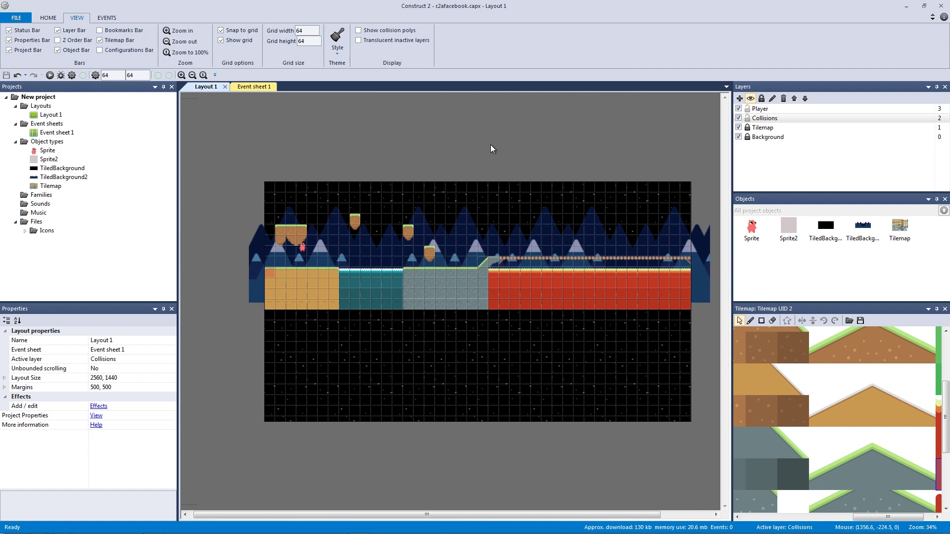
# Lock the Player and Collisions layers and make Background the active layer
pyautogui.click(748, 109)
pyautogui.click(747, 118)
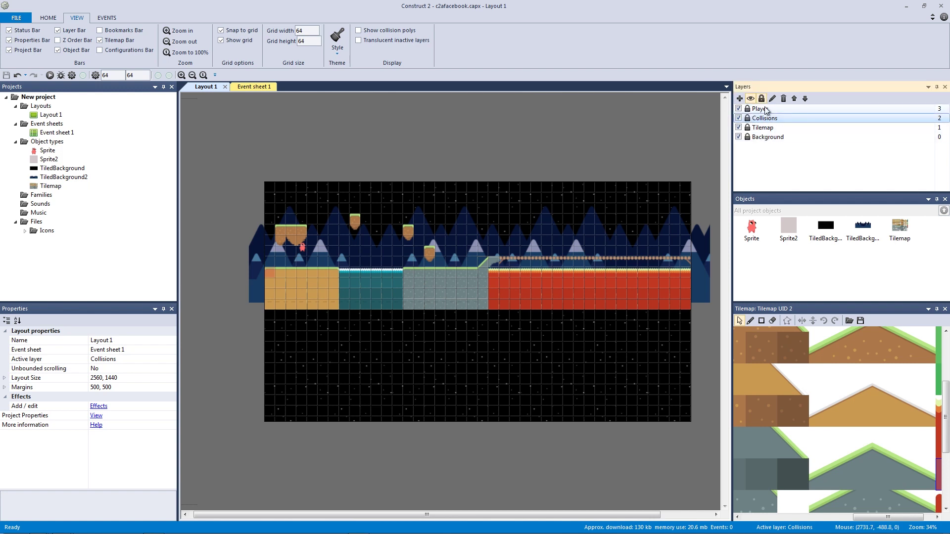
pyautogui.click(763, 109)
pyautogui.click(762, 118)
pyautogui.click(757, 139)
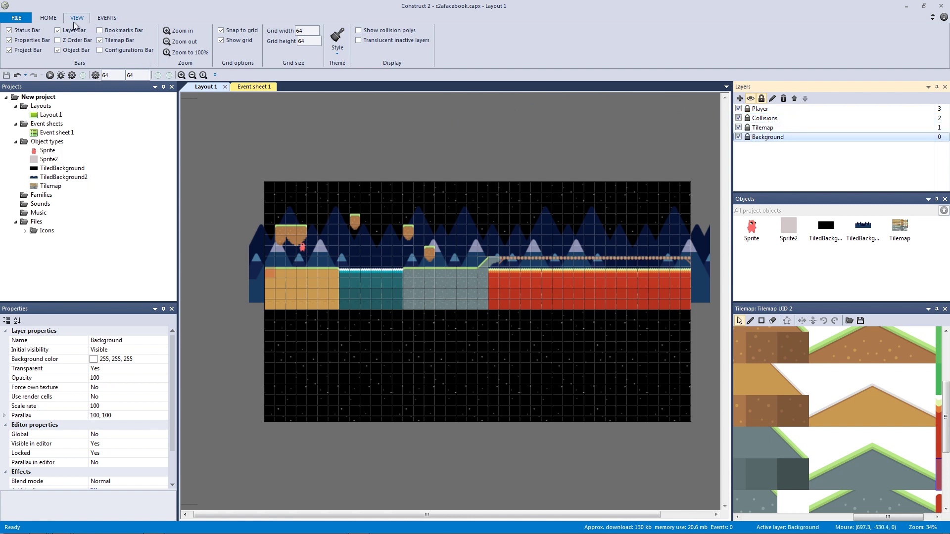
# Turn on translucent inactive layers and compare the Tilemap and Background layers as the active one, ending on Background
pyautogui.click(402, 44)
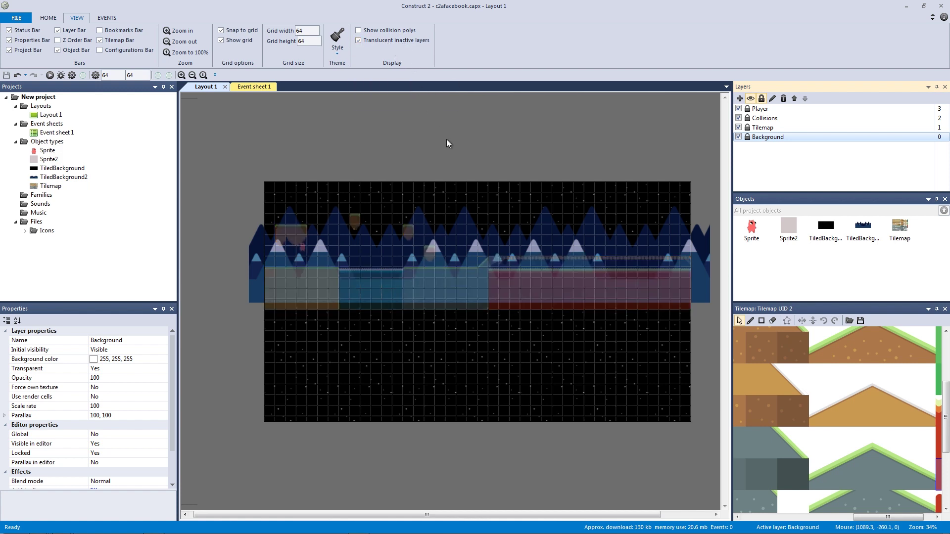
pyautogui.click(779, 127)
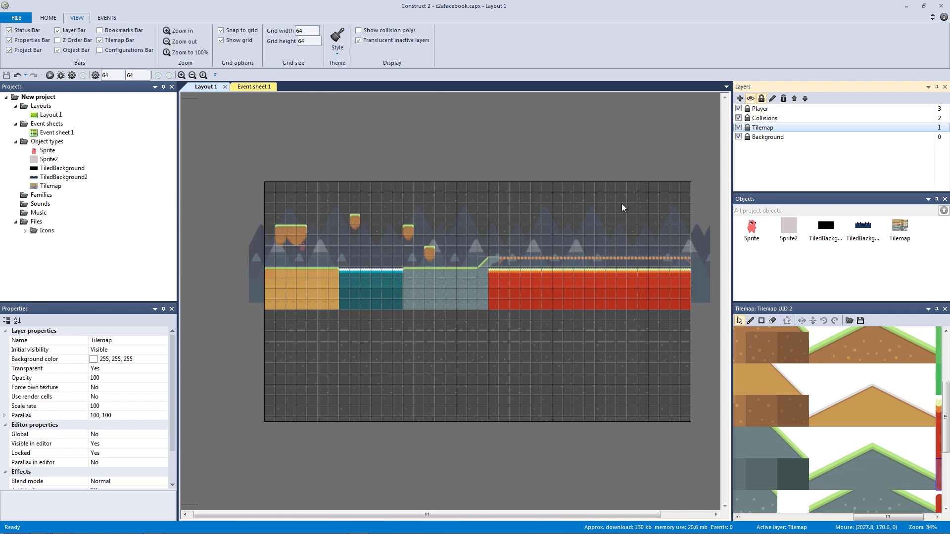
pyautogui.click(791, 138)
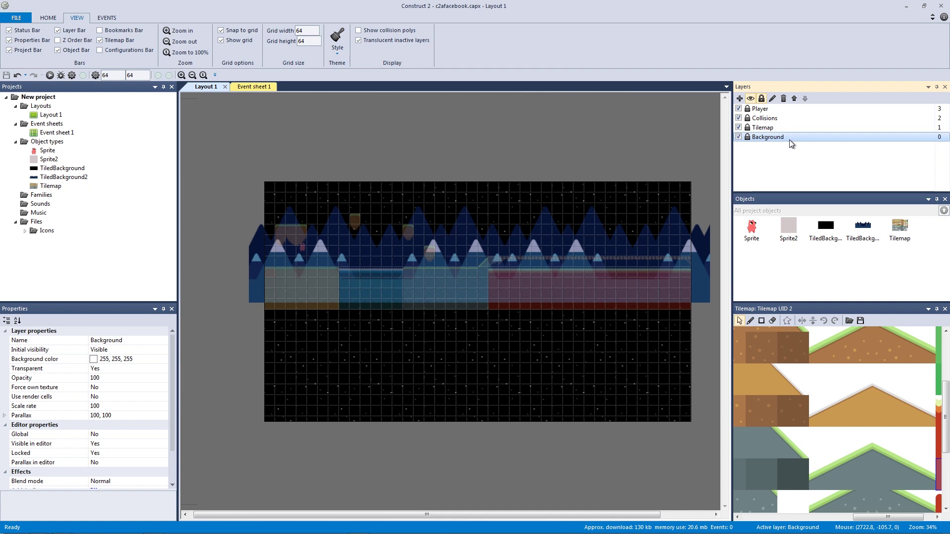
# Hide the Tilemap, Collisions and Player layers and unlock the Background layer
pyautogui.click(739, 127)
pyautogui.click(739, 118)
pyautogui.click(739, 109)
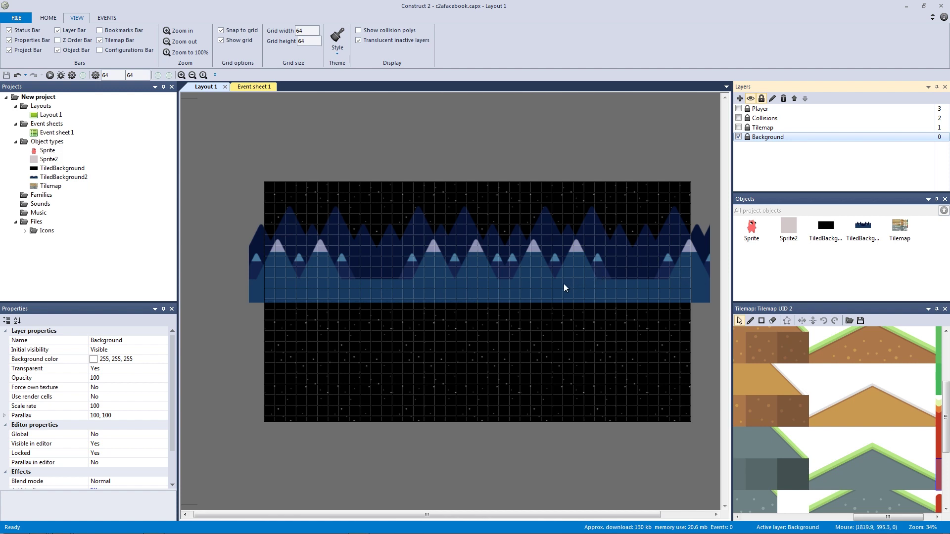
pyautogui.click(747, 137)
# Resize the black starry tiled background slightly from its left edge and deselect it
pyautogui.click(551, 337)
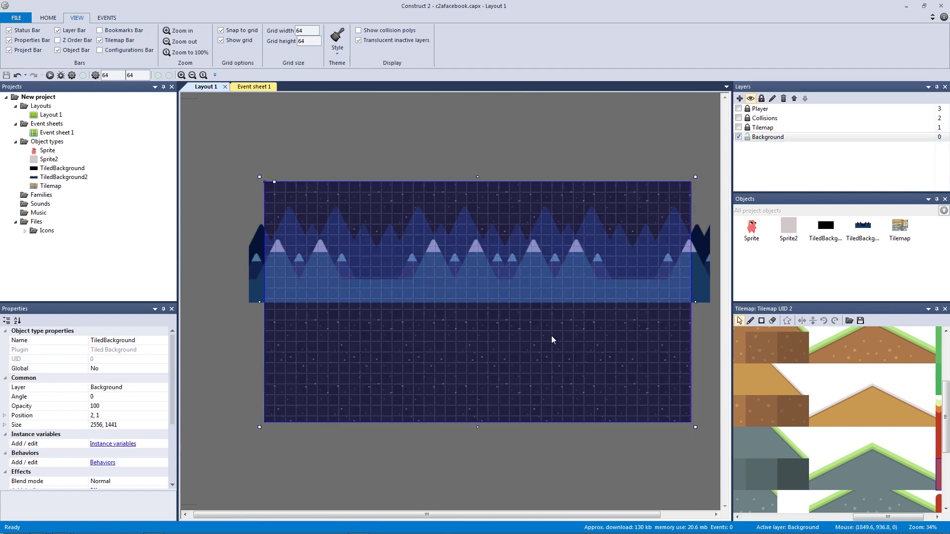
pyautogui.moveTo(260, 302)
pyautogui.mouseDown()
pyautogui.moveTo(173, 297)
pyautogui.moveTo(265, 302)
pyautogui.mouseUp()
pyautogui.click(235, 216)
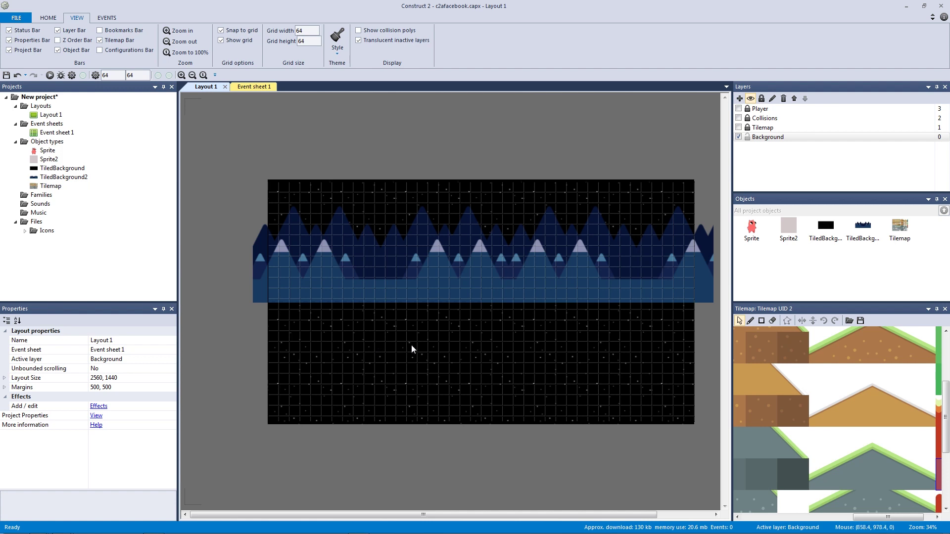
# Stretch the mountain tiled background to about 3904 px wide beyond both sides of the layout, and undo both resizes
pyautogui.click(553, 271)
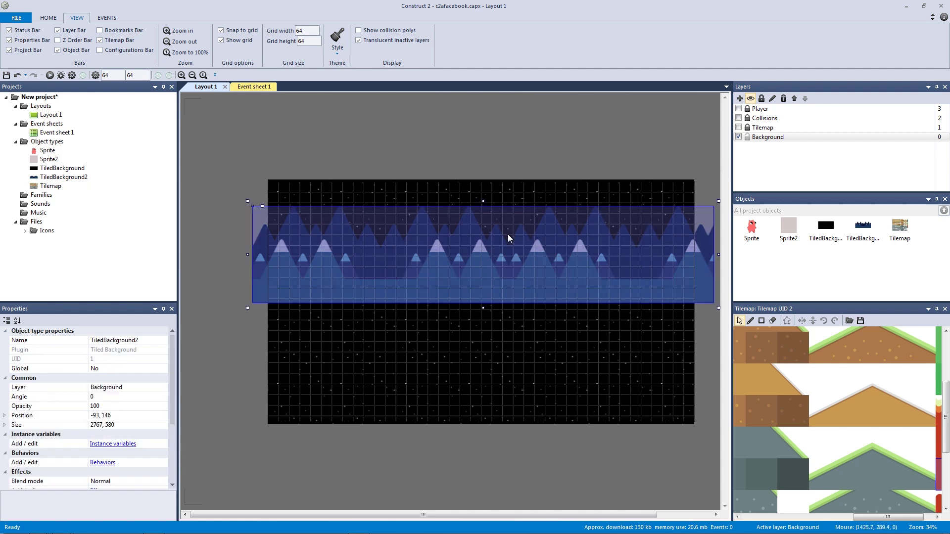
pyautogui.keyDown('ctrl'); pyautogui.scroll(-3, 519, 252); pyautogui.keyUp('ctrl')
pyautogui.moveTo(628, 267); pyautogui.dragTo(689, 266)
pyautogui.moveTo(275, 267); pyautogui.dragTo(132, 262)
pyautogui.hotkey('ctrl', 'z')
pyautogui.hotkey('ctrl', 'z')
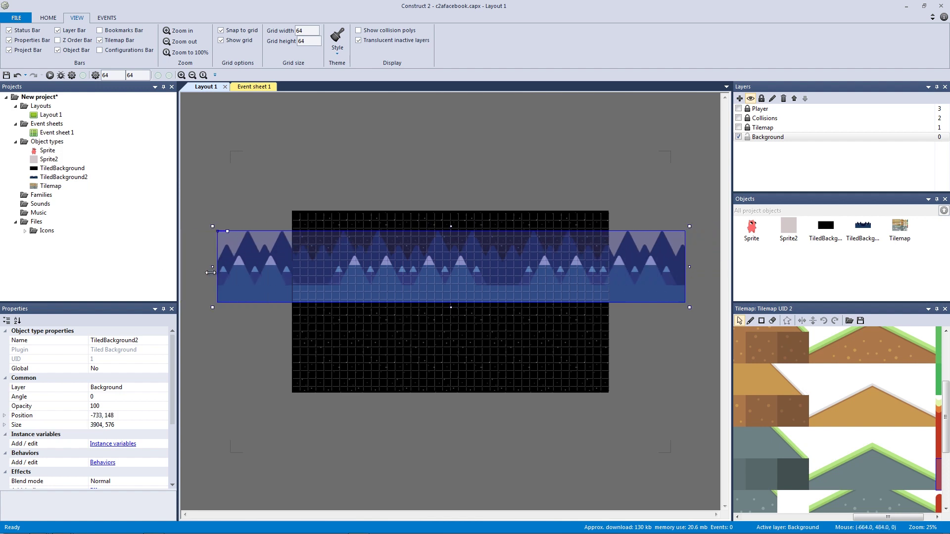
pyautogui.keyDown('ctrl'); pyautogui.scroll(3, 464, 249); pyautogui.keyUp('ctrl')
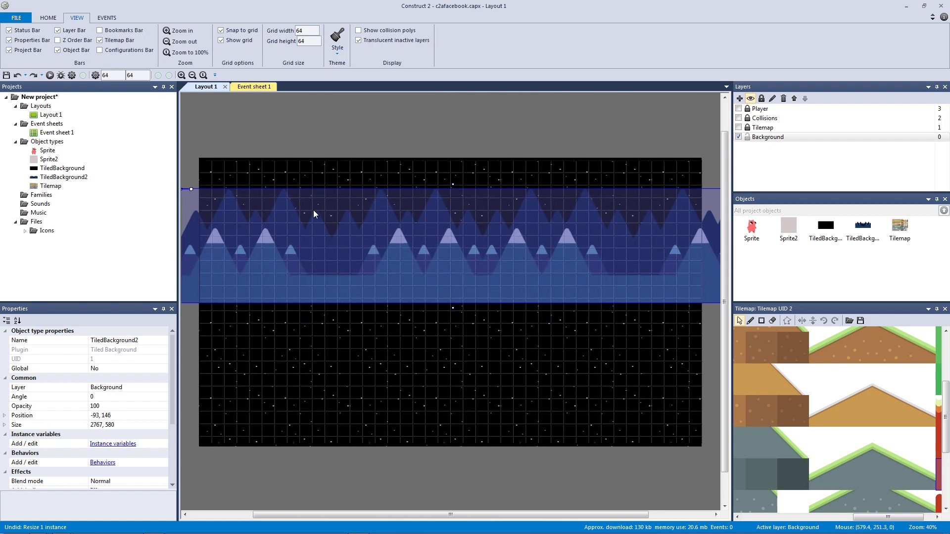
pyautogui.moveTo(187, 141); pyautogui.dragTo(459, 324)
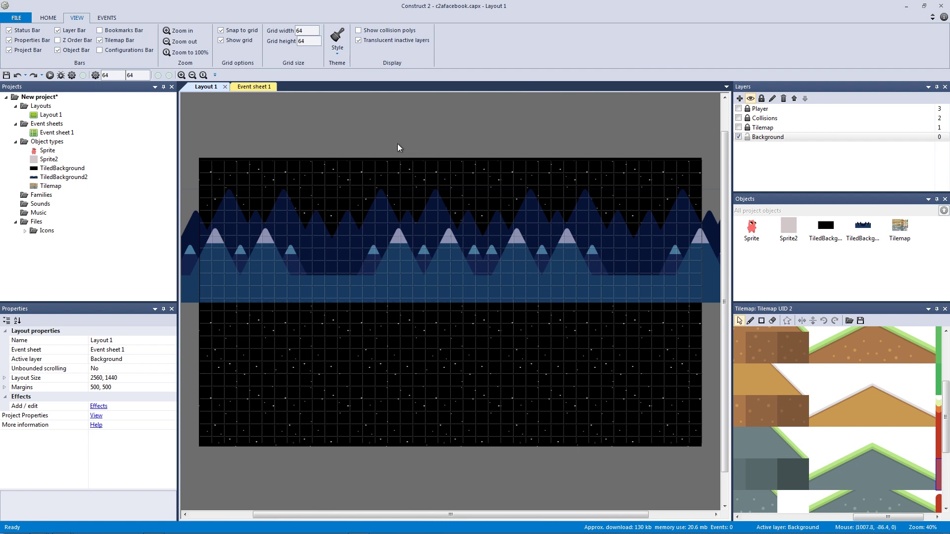
# Hide and lock the Background layer, and show and unlock the Tilemap layer
pyautogui.click(739, 136)
pyautogui.click(739, 128)
pyautogui.click(745, 127)
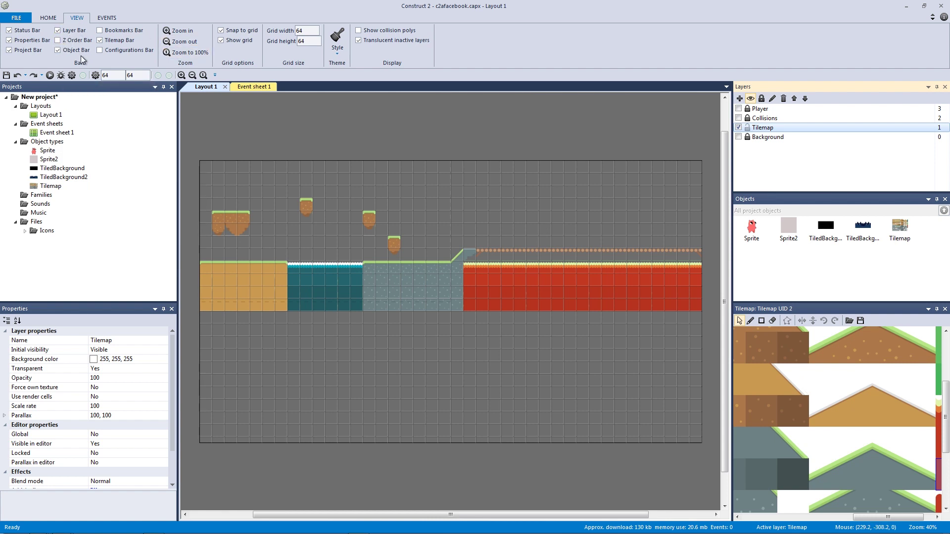
pyautogui.click(126, 42)
pyautogui.click(117, 44)
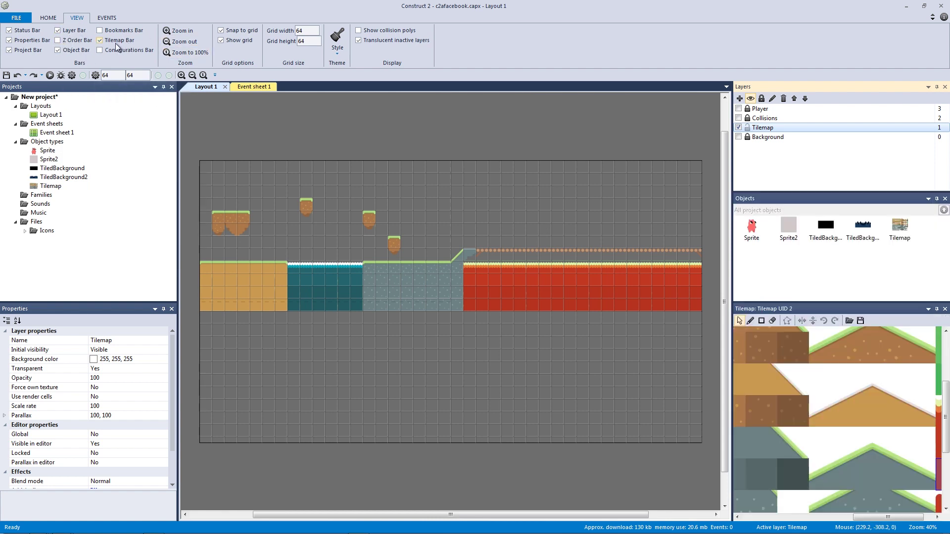
pyautogui.click(105, 43)
pyautogui.click(102, 43)
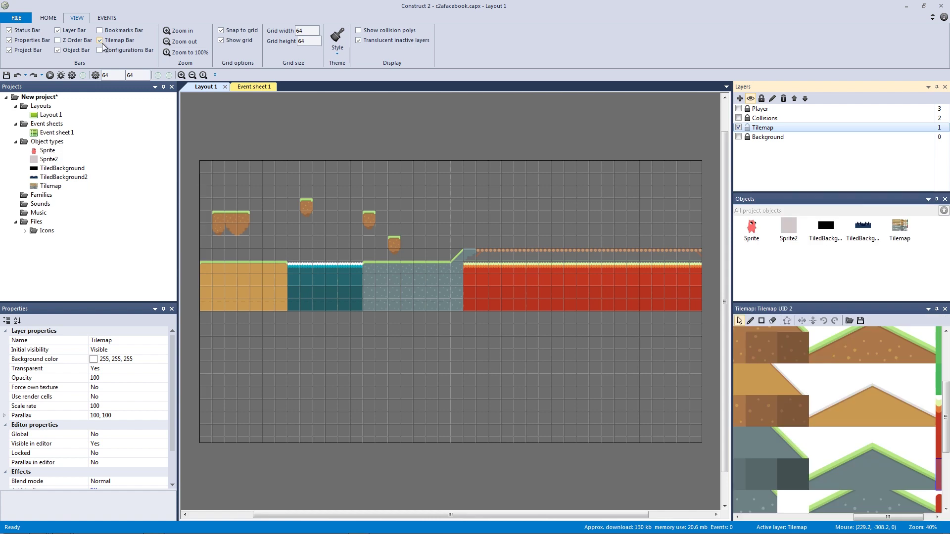
# Select the Tilemap object and check its tile width and tile height properties
pyautogui.click(900, 231)
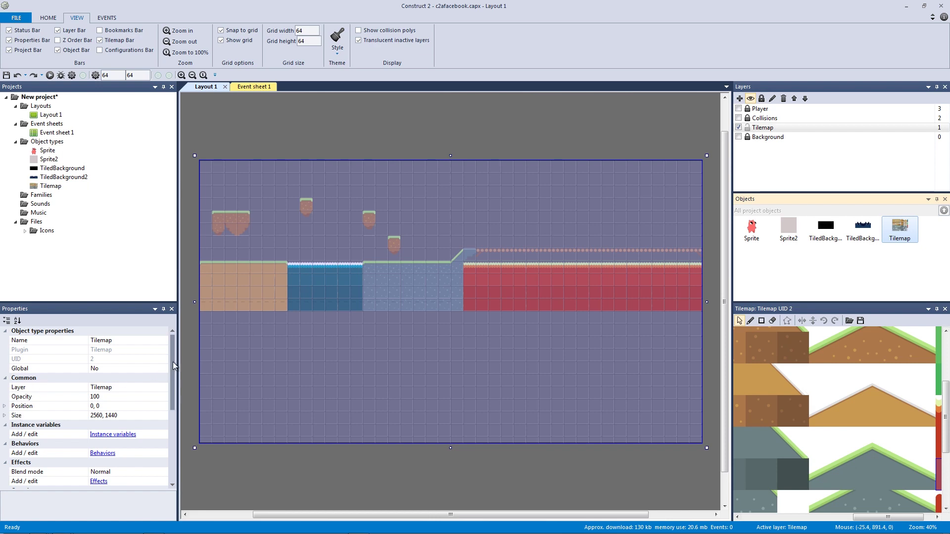
pyautogui.moveTo(173, 361); pyautogui.dragTo(184, 423)
pyautogui.click(53, 396)
pyautogui.click(55, 407)
# Paint a patch of brown dirt tiles with the pencil in the empty area below the ground, and undo it
pyautogui.click(750, 322)
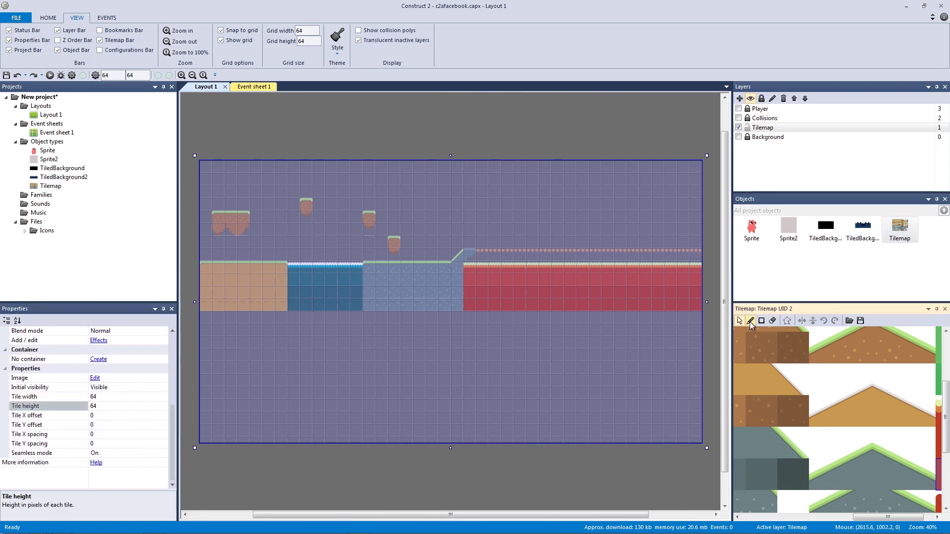
pyautogui.click(849, 351)
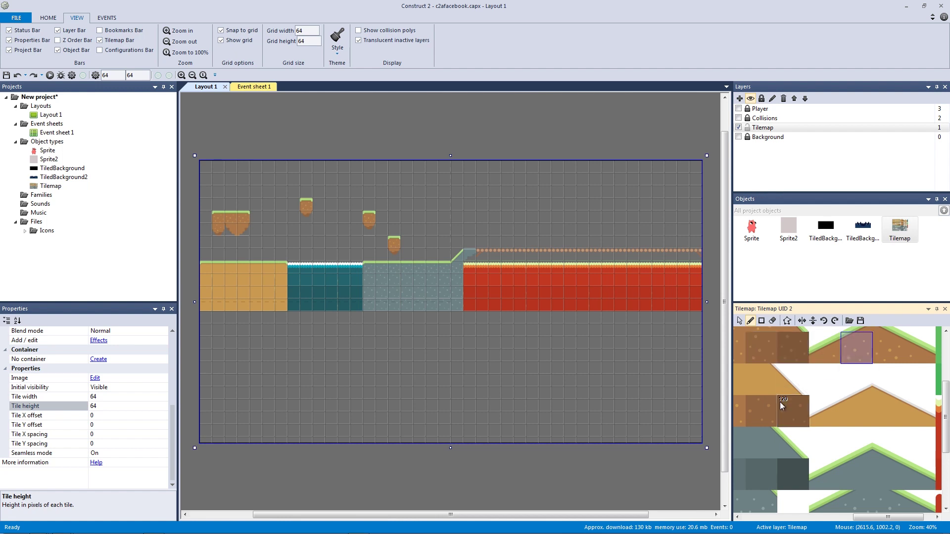
pyautogui.moveTo(565, 366)
pyautogui.mouseDown()
pyautogui.moveTo(431, 356)
pyautogui.moveTo(519, 398)
pyautogui.moveTo(438, 370)
pyautogui.moveTo(524, 361)
pyautogui.mouseUp()
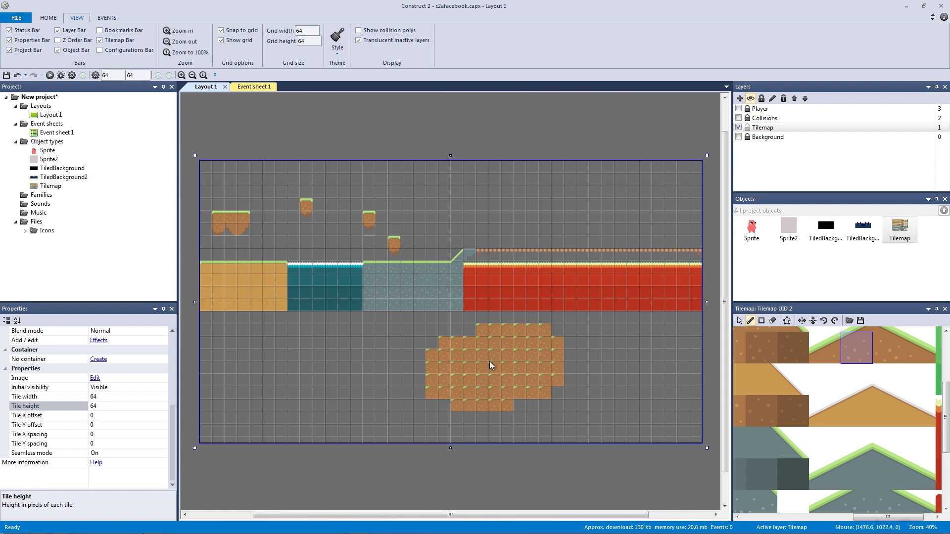
pyautogui.hotkey('ctrl', 'z')
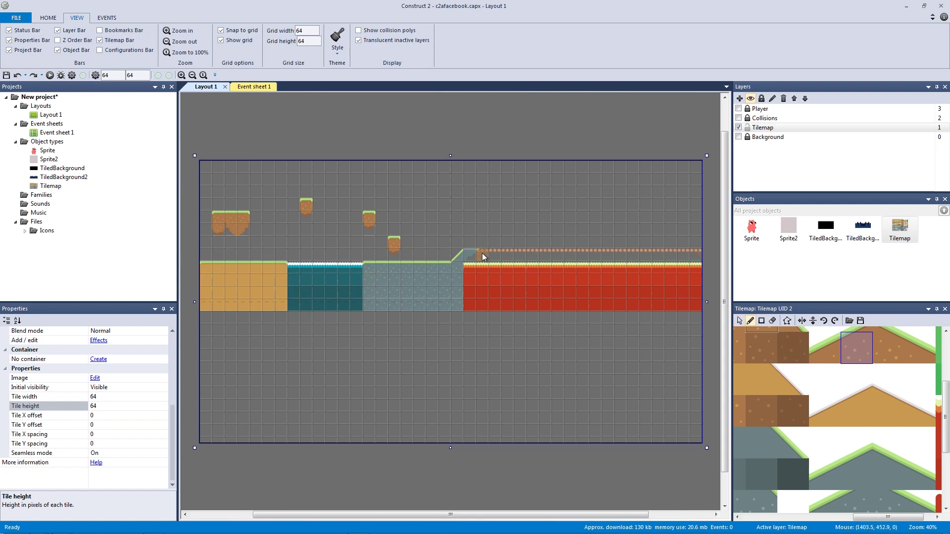
# Examine the platforms, ground, water and lava tiles already painted across the tilemap
pyautogui.keyDown('ctrl'); pyautogui.scroll(3, 501, 268); pyautogui.keyUp('ctrl')
pyautogui.keyDown('ctrl'); pyautogui.scroll(-2, 470, 266); pyautogui.keyUp('ctrl')
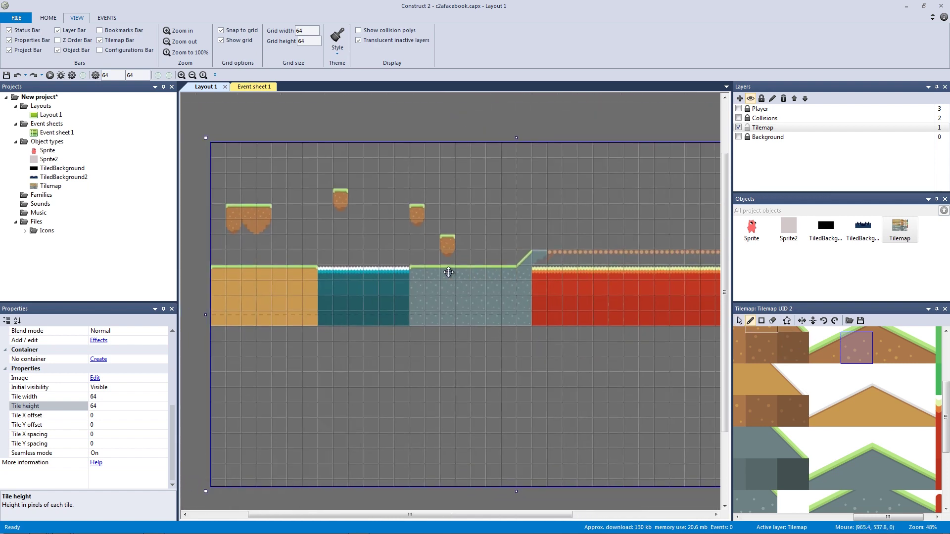
pyautogui.keyDown('ctrl'); pyautogui.scroll(2, 502, 283); pyautogui.keyUp('ctrl')
pyautogui.keyDown('ctrl'); pyautogui.scroll(-2, 550, 302); pyautogui.keyUp('ctrl')
pyautogui.moveTo(551, 302); pyautogui.dragTo(452, 278, button='middle')
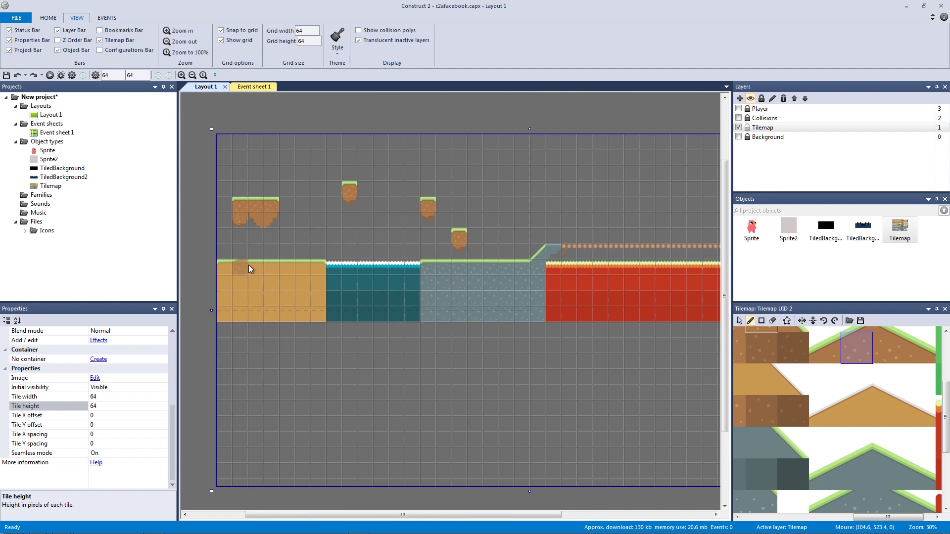
pyautogui.moveTo(517, 275); pyautogui.dragTo(410, 281, button='middle')
pyautogui.keyDown('ctrl'); pyautogui.scroll(-2, 435, 287); pyautogui.keyUp('ctrl')
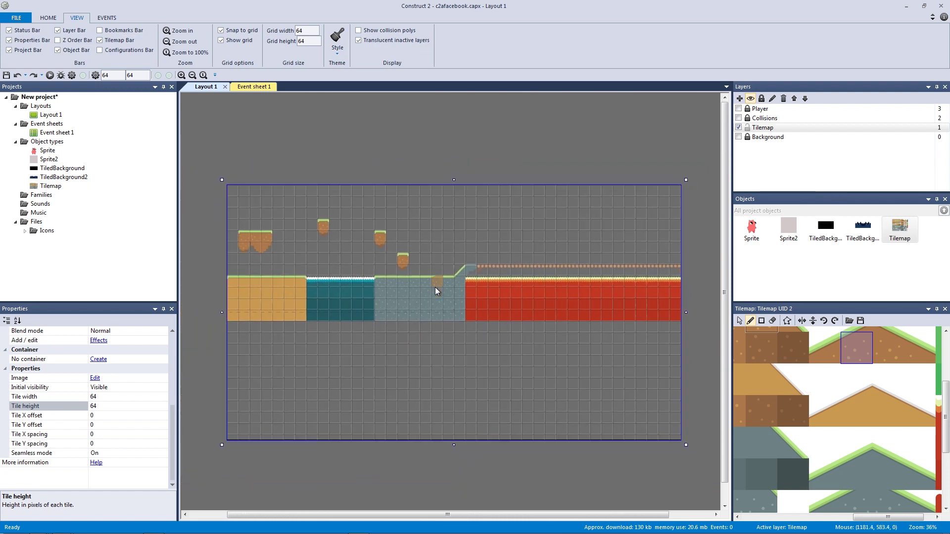
# Show the Background layer behind the tilemap, and switch from the pencil to the selection tool with nothing selected
pyautogui.click(739, 137)
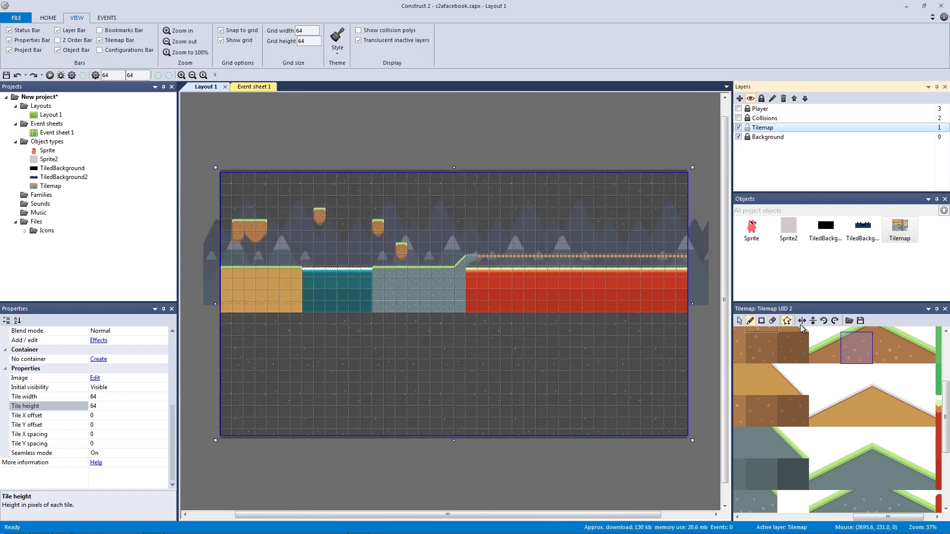
pyautogui.click(740, 321)
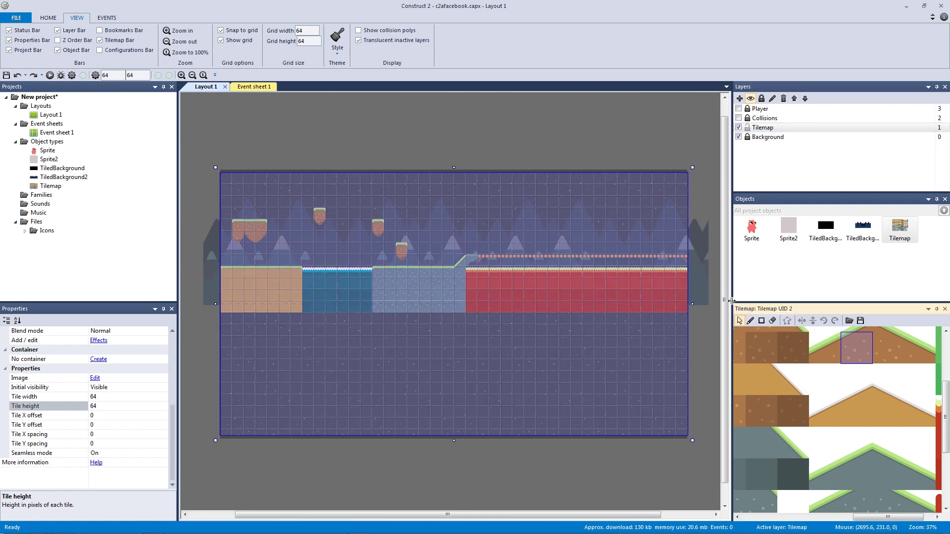
pyautogui.click(652, 149)
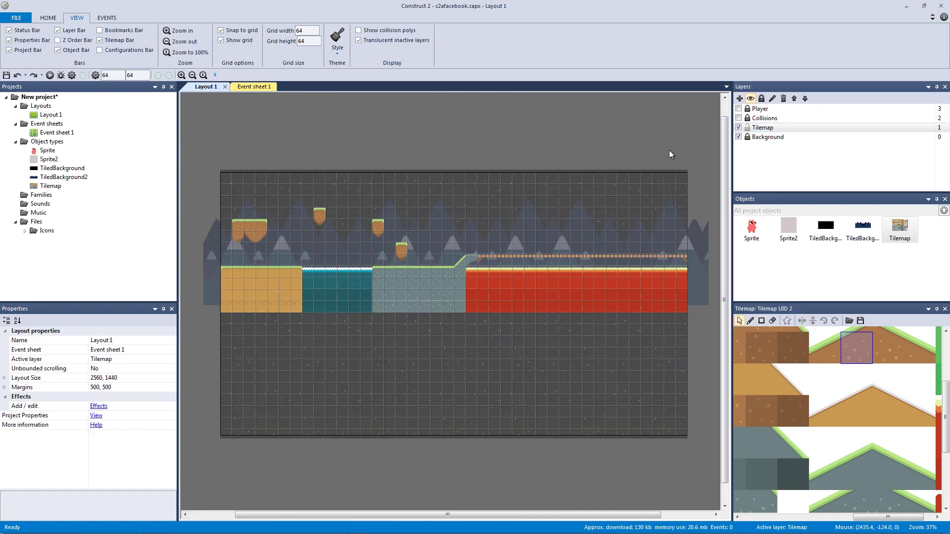
# Lock the Tilemap layer, leave only the Collisions layer visible and unlocked, and select its red square sprite
pyautogui.click(748, 128)
pyautogui.click(739, 128)
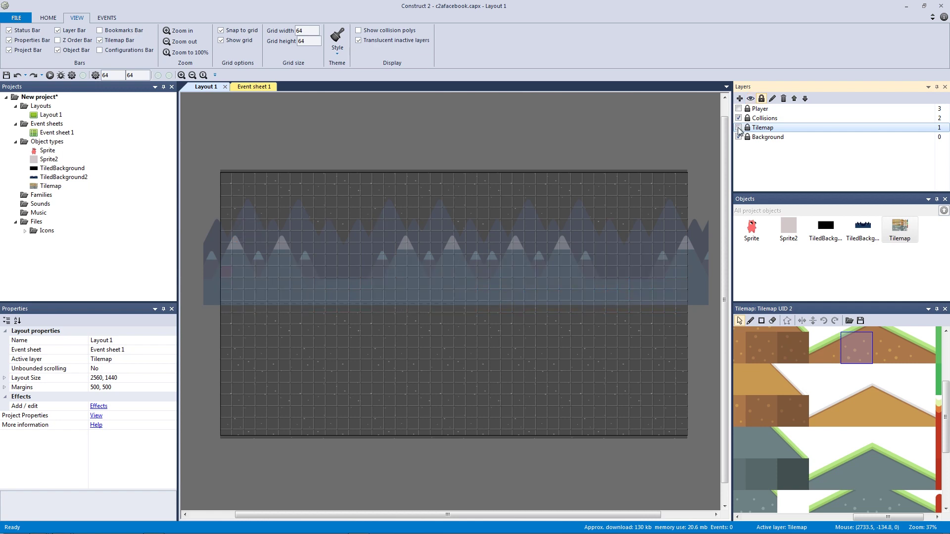
pyautogui.click(739, 137)
pyautogui.click(739, 118)
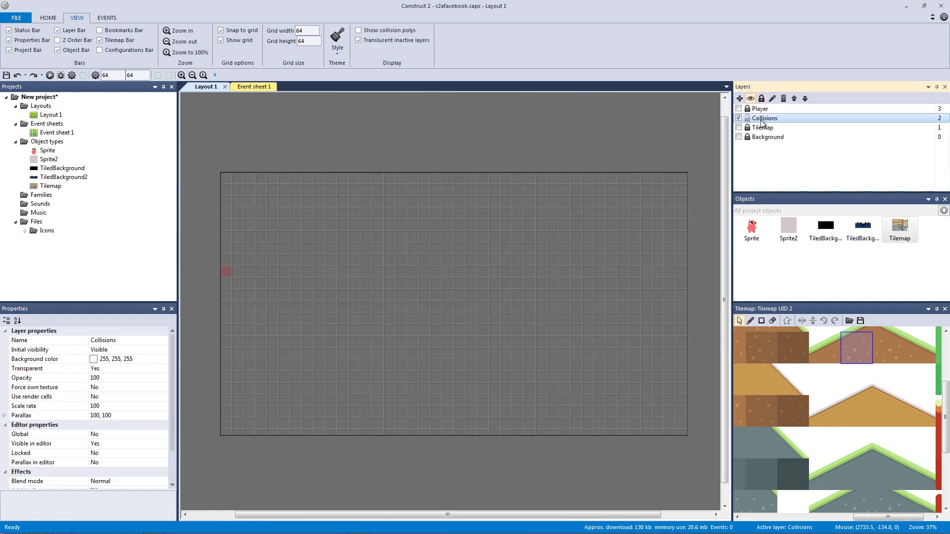
pyautogui.click(228, 274)
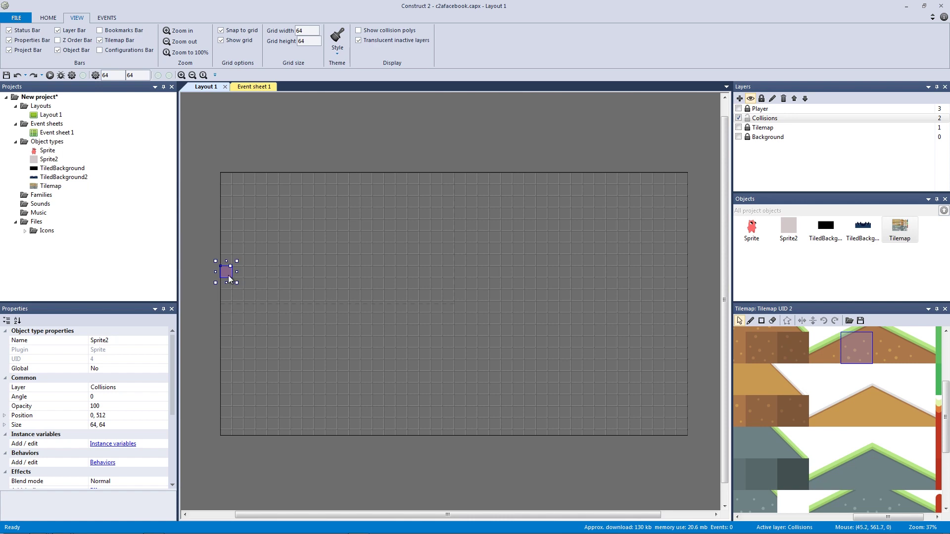
# Inspect the red square collision sprite's image in the image editor, and close the editor without changes
pyautogui.doubleClick(229, 273)
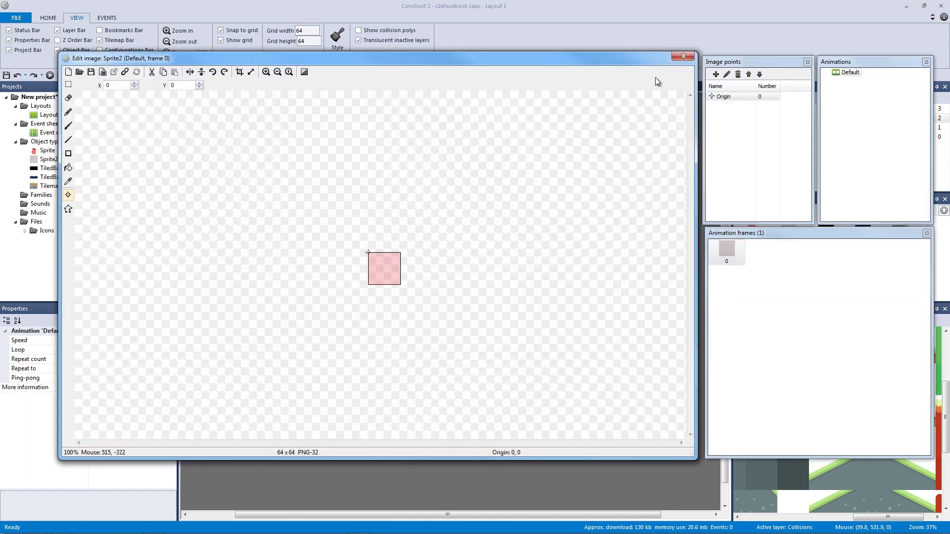
pyautogui.click(683, 56)
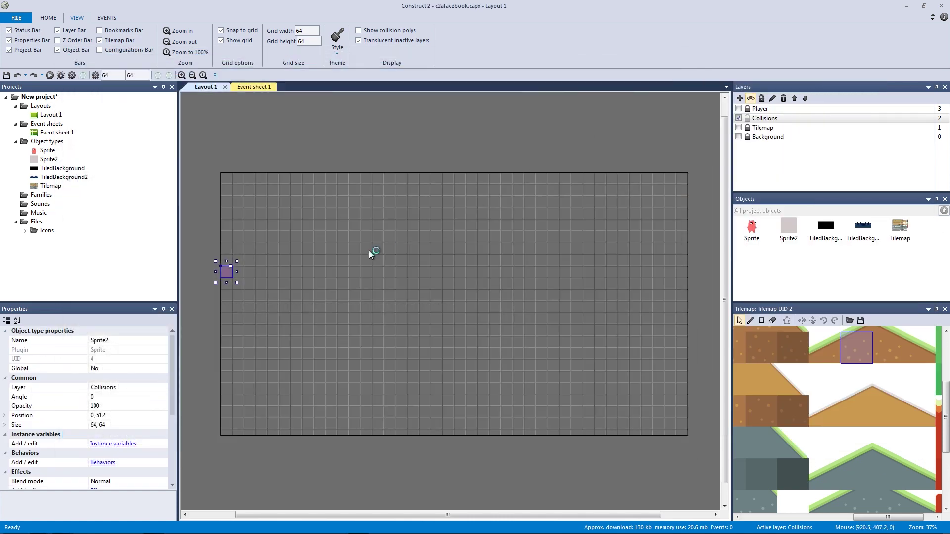
pyautogui.moveTo(238, 271)
pyautogui.mouseDown()
pyautogui.moveTo(648, 271)
pyautogui.moveTo(238, 272)
pyautogui.mouseUp()
# Show the Tilemap, Background and Player layers together with the Collisions layer
pyautogui.click(739, 127)
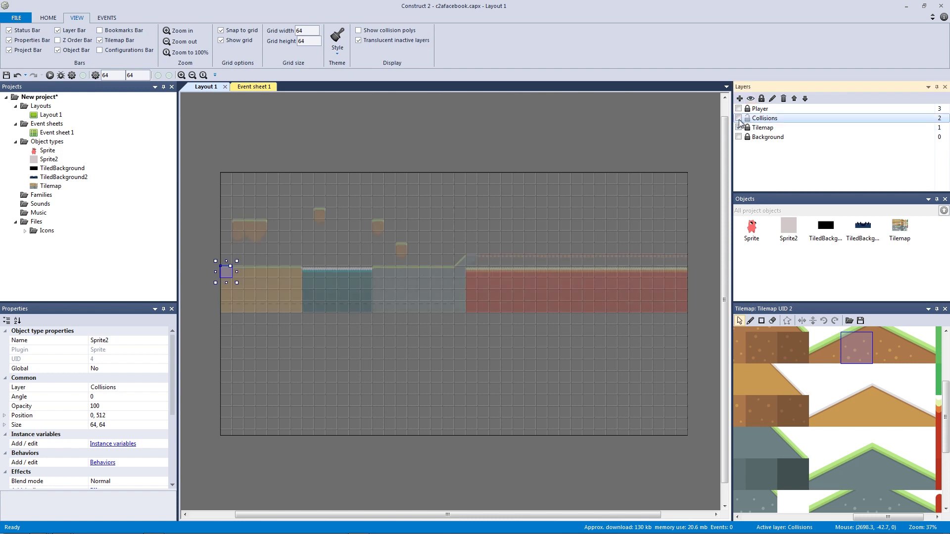
pyautogui.click(740, 137)
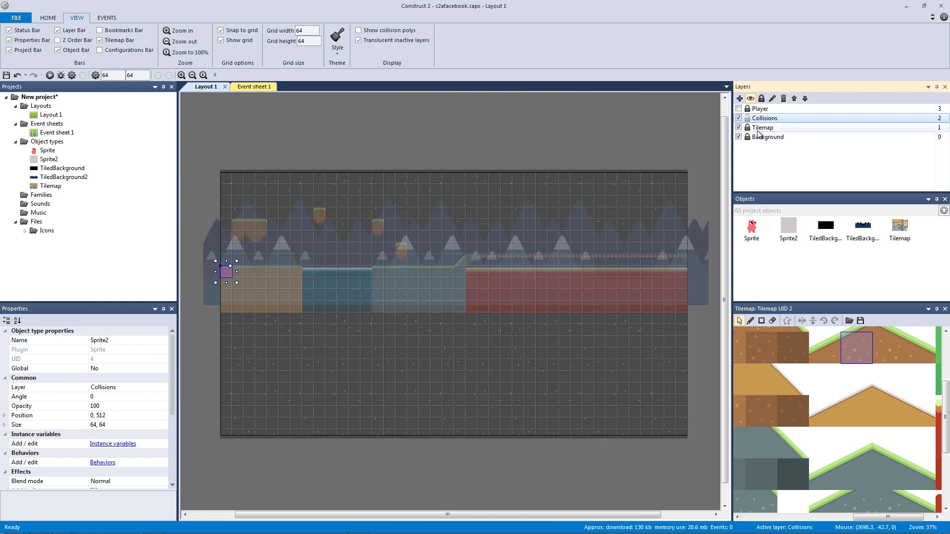
pyautogui.click(739, 109)
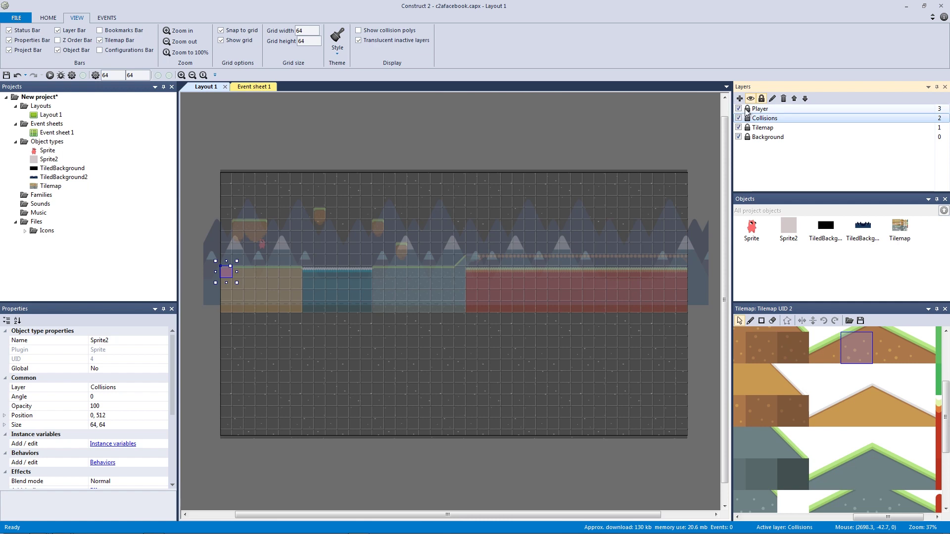
# Unlock the Player layer and make it active, hide the other three layers, and leave nothing selected
pyautogui.click(754, 110)
pyautogui.click(739, 118)
pyautogui.click(739, 128)
pyautogui.click(739, 137)
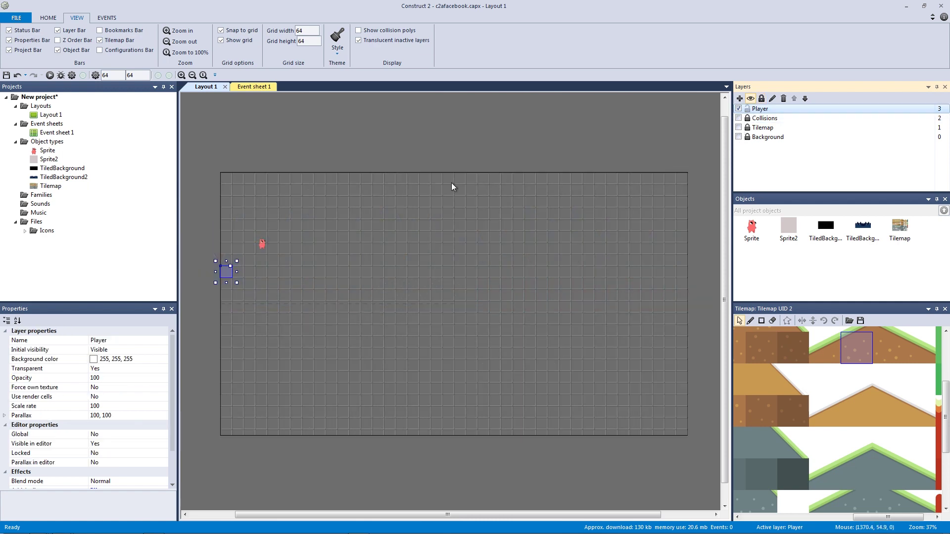
pyautogui.click(356, 157)
# Inspect the frames of the pink player sprite's ID_IDLE and ID_WALK animations, and close the image editor
pyautogui.keyDown('ctrl'); pyautogui.scroll(3, 291, 174); pyautogui.keyUp('ctrl')
pyautogui.keyDown('ctrl'); pyautogui.scroll(5, 570, 214); pyautogui.keyUp('ctrl')
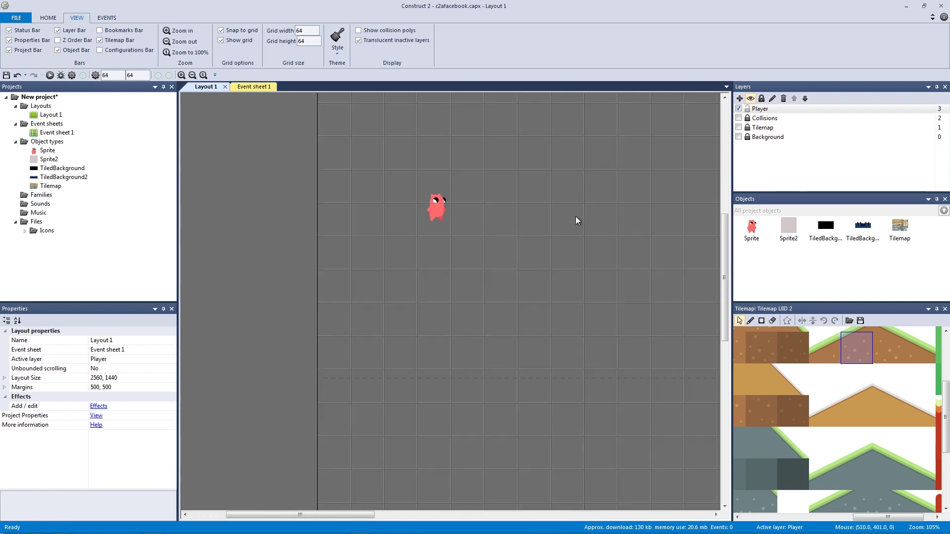
pyautogui.keyDown('ctrl'); pyautogui.scroll(-1, 570, 214); pyautogui.keyUp('ctrl')
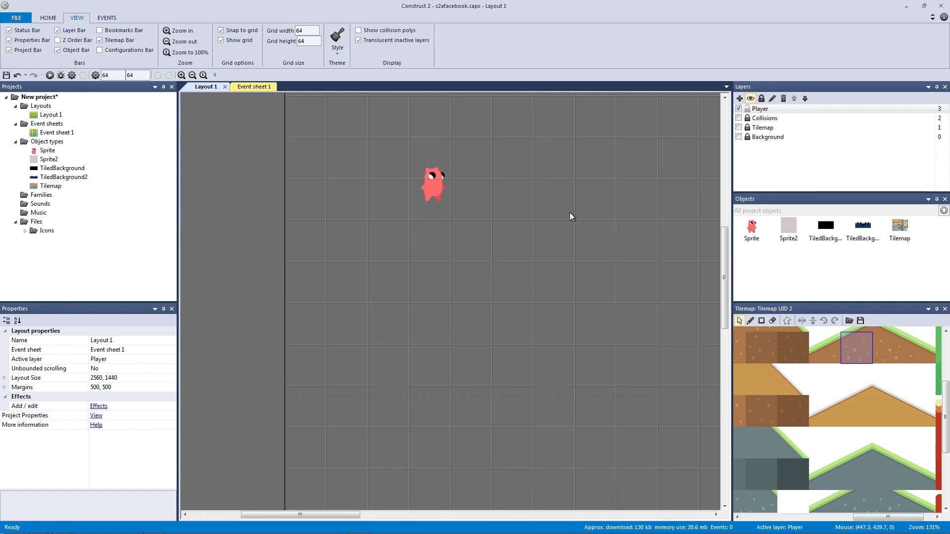
pyautogui.doubleClick(440, 190)
pyautogui.click(852, 73)
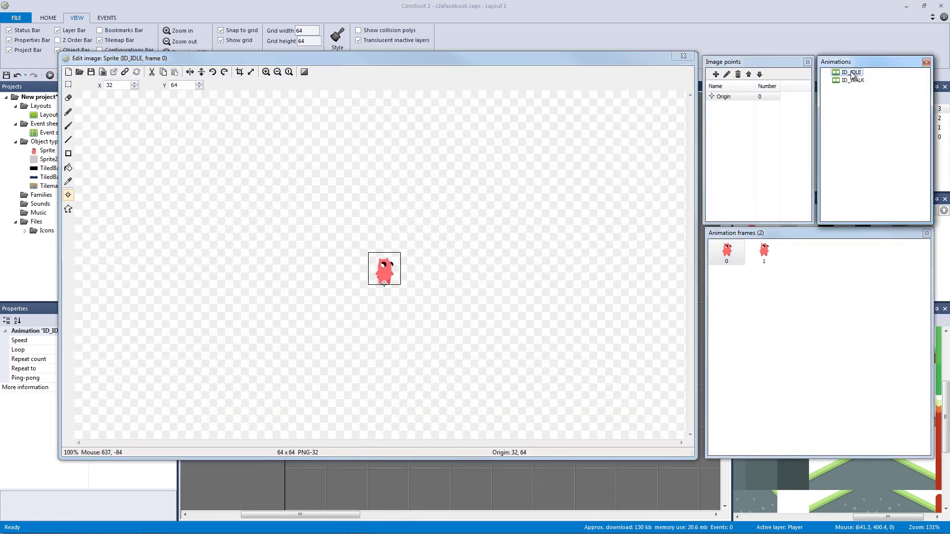
pyautogui.click(852, 81)
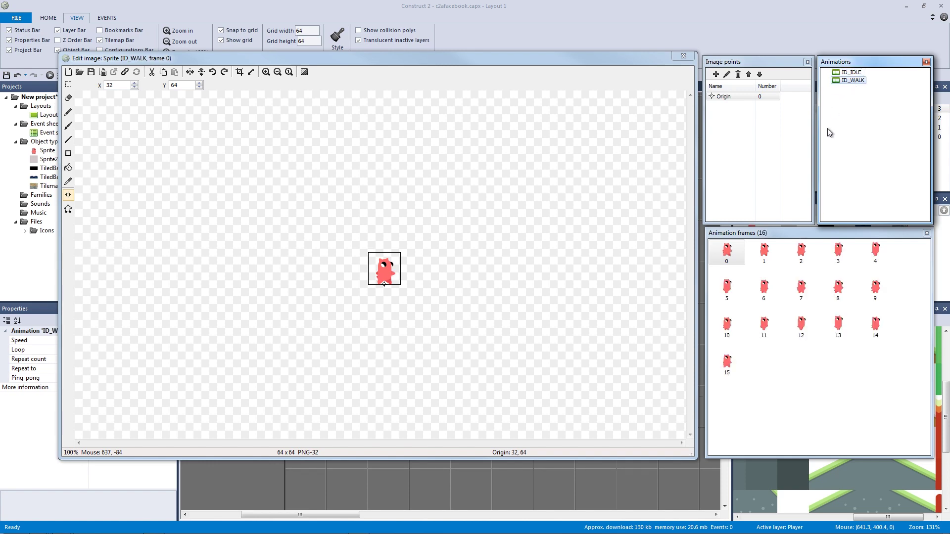
pyautogui.click(683, 56)
pyautogui.click(396, 250)
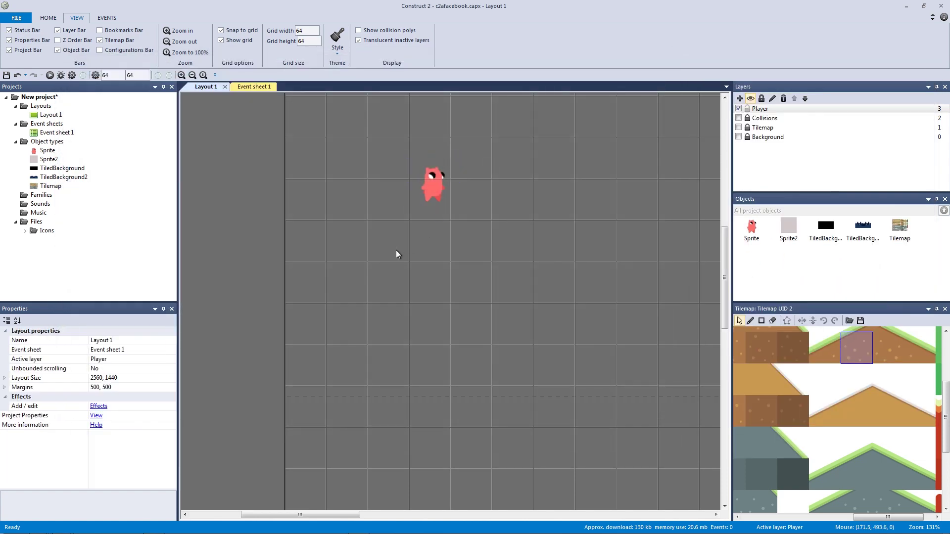
# Show the Collisions, Tilemap and Background layers again, and run a preview of the layout
pyautogui.keyDown('ctrl'); pyautogui.scroll(-8, 522, 287); pyautogui.keyUp('ctrl')
pyautogui.keyDown('ctrl'); pyautogui.scroll(-2, 377, 292); pyautogui.keyUp('ctrl')
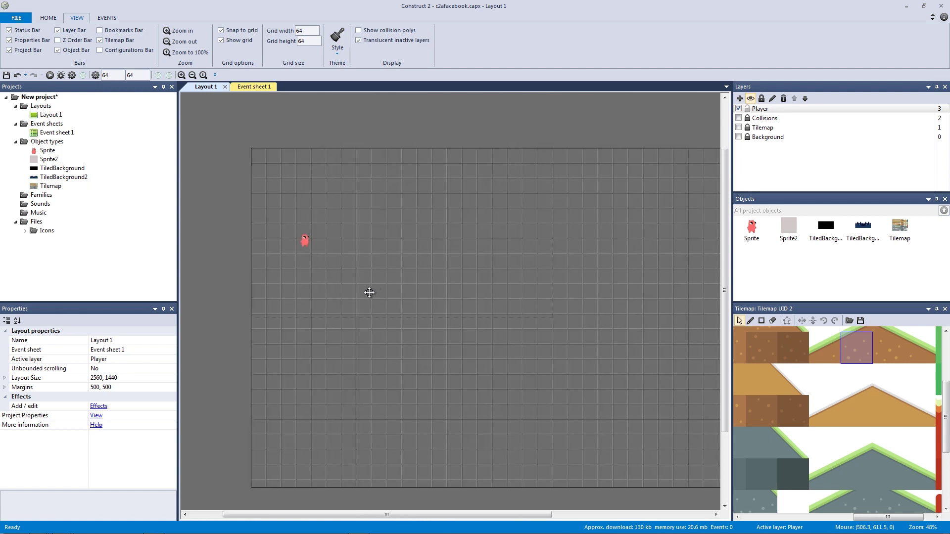
pyautogui.click(739, 118)
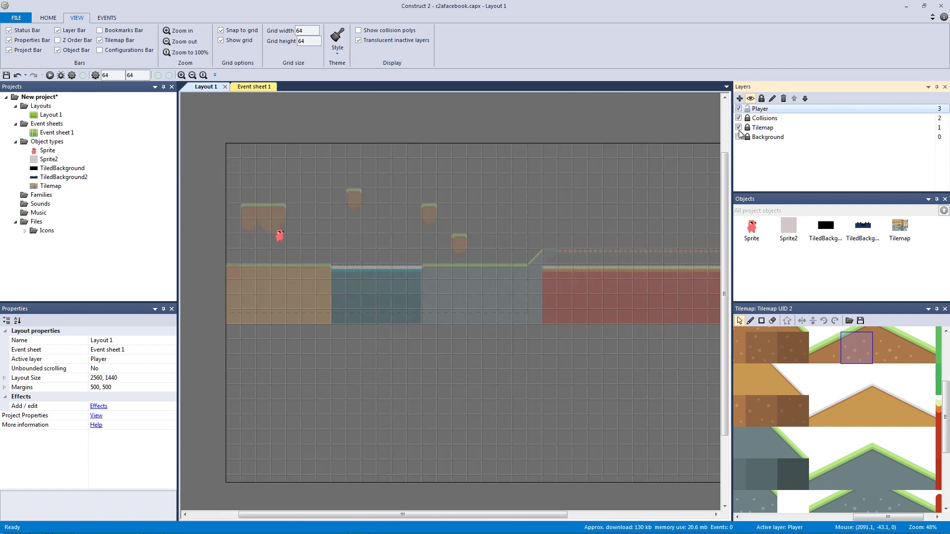
pyautogui.click(739, 128)
pyautogui.click(739, 137)
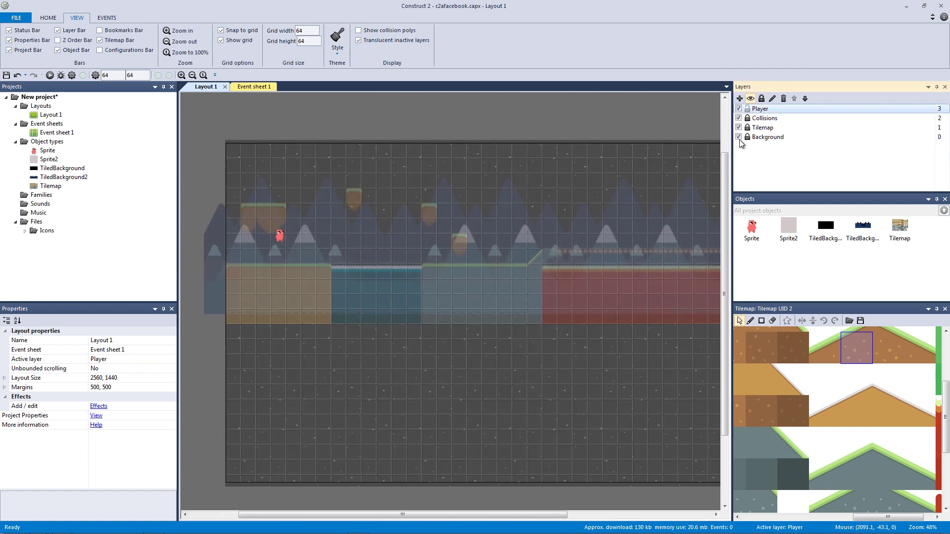
pyautogui.click(50, 77)
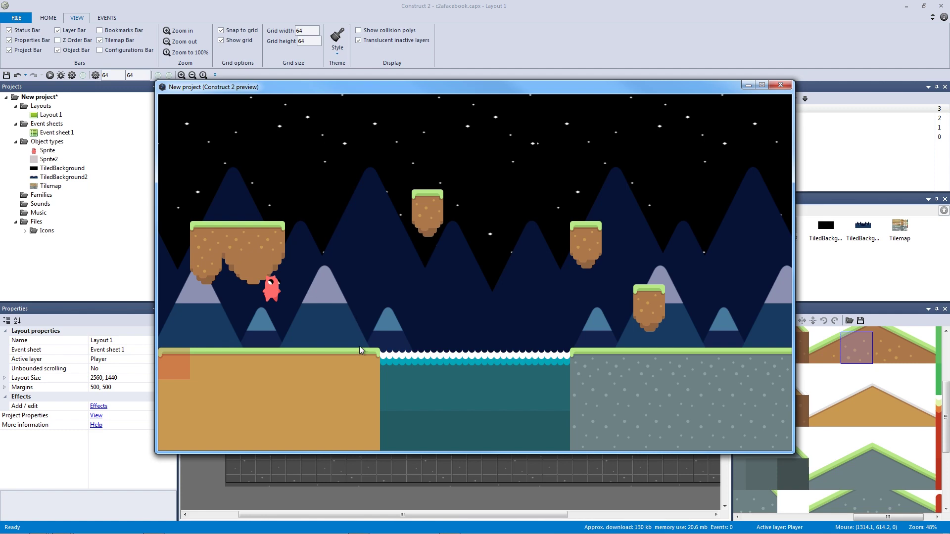
pyautogui.click(781, 85)
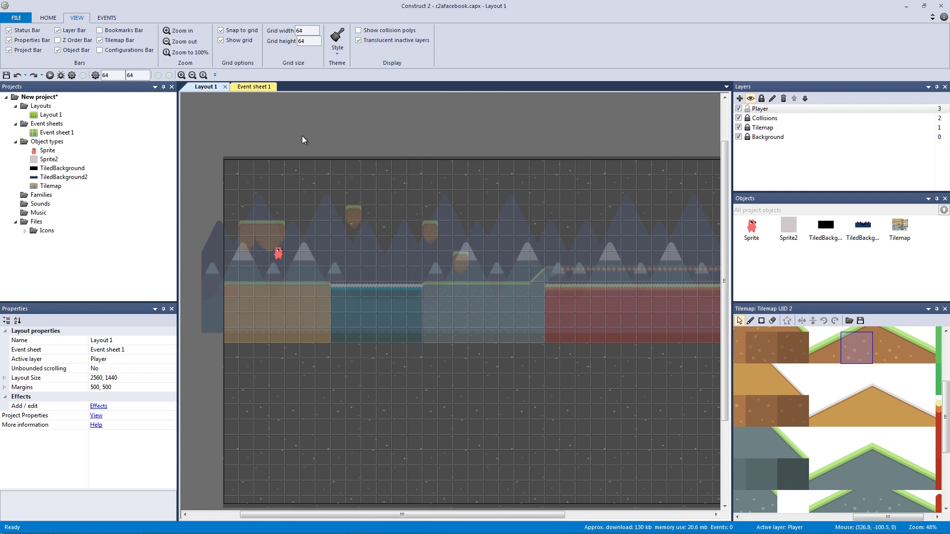
# Rename the pink player sprite as obj_Player
pyautogui.keyDown('ctrl'); pyautogui.scroll(3, 269, 159); pyautogui.keyUp('ctrl')
pyautogui.keyDown('ctrl'); pyautogui.scroll(3, 458, 241); pyautogui.keyUp('ctrl')
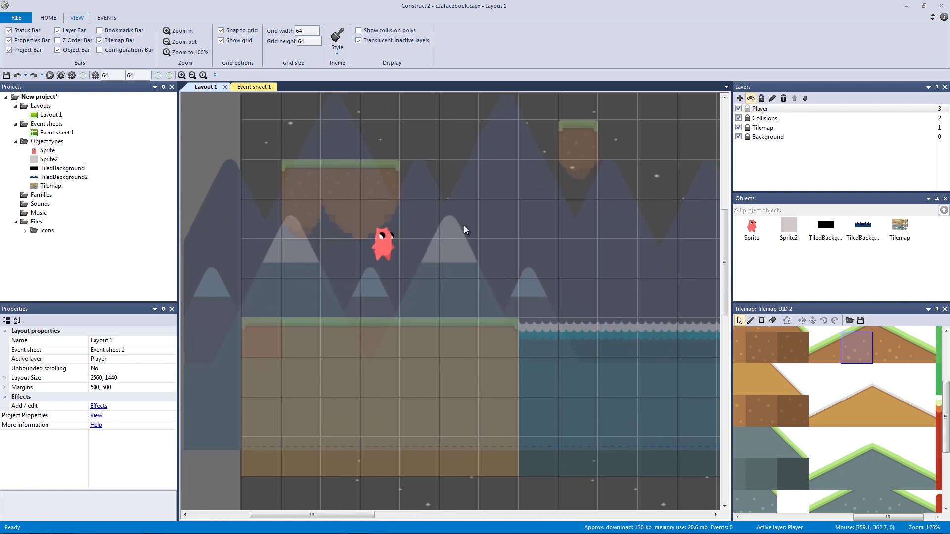
pyautogui.click(388, 239)
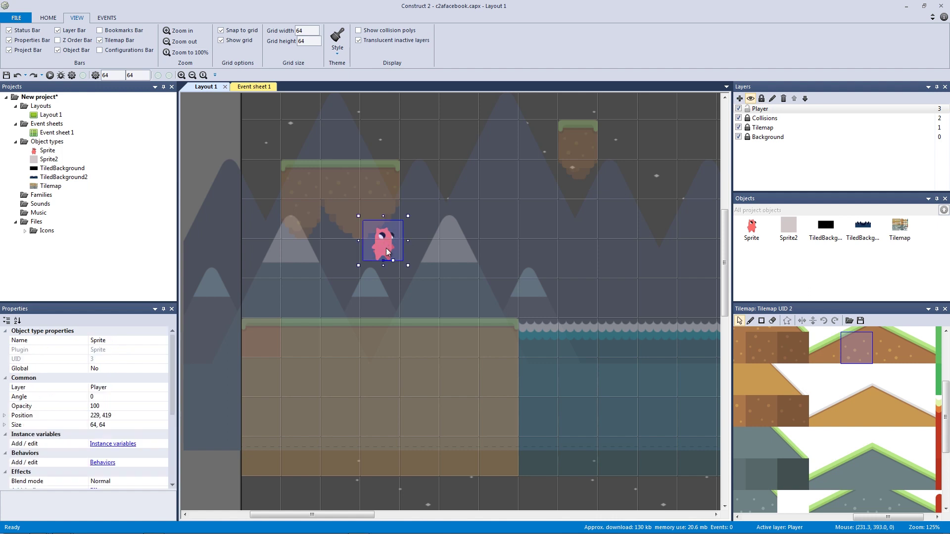
pyautogui.click(147, 340)
pyautogui.write('obj')
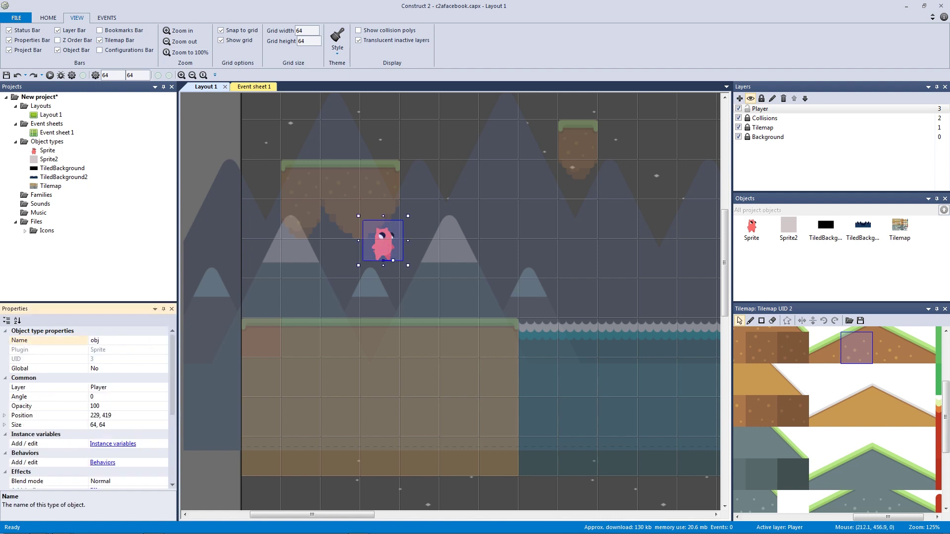
pyautogui.write('_Player')
pyautogui.press('Return')
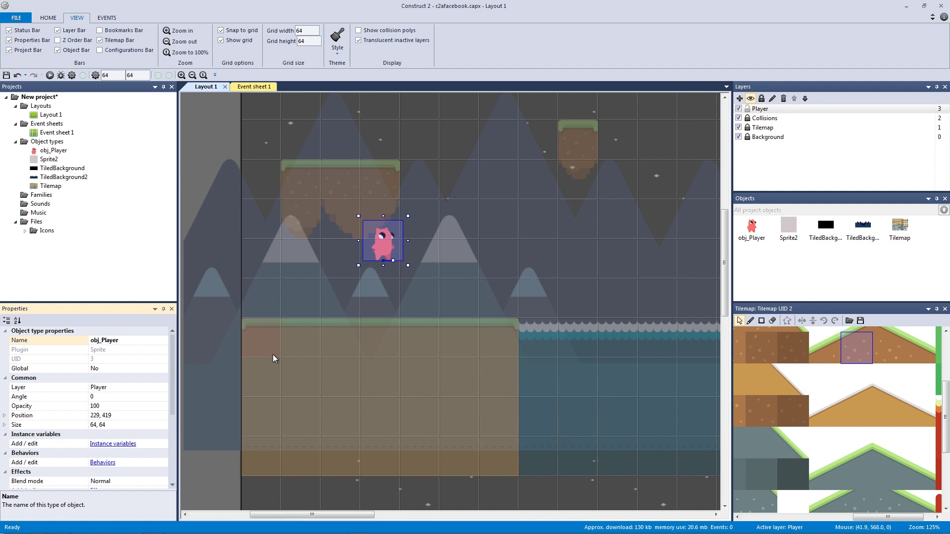
# Open the behaviors list of obj_Player, and enlarge and reposition its window beside the sprite
pyautogui.moveTo(169, 397); pyautogui.dragTo(168, 434)
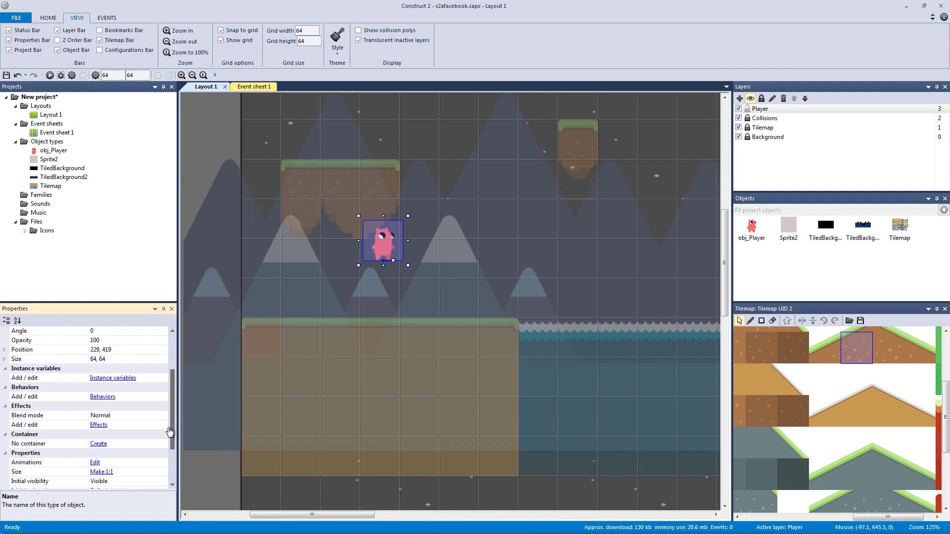
pyautogui.click(28, 391)
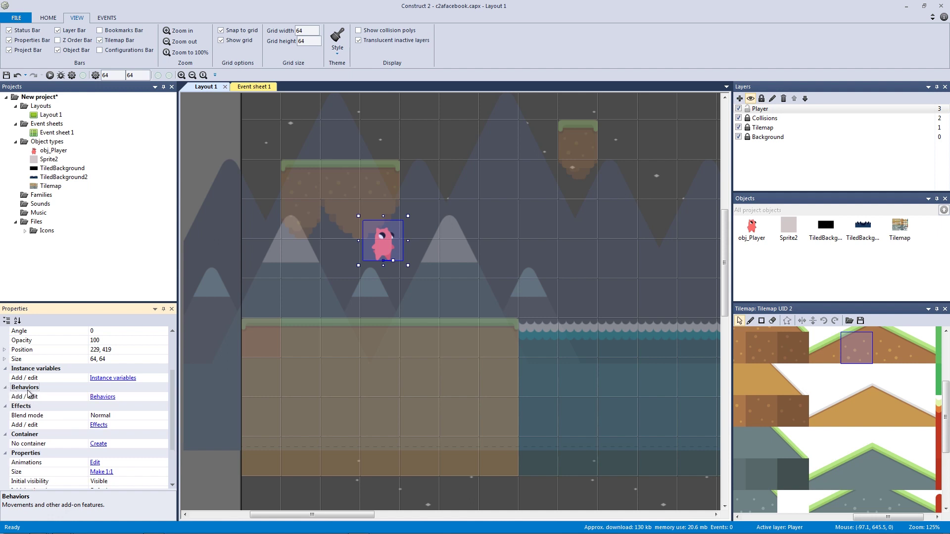
pyautogui.click(98, 398)
pyautogui.moveTo(319, 286); pyautogui.dragTo(536, 164)
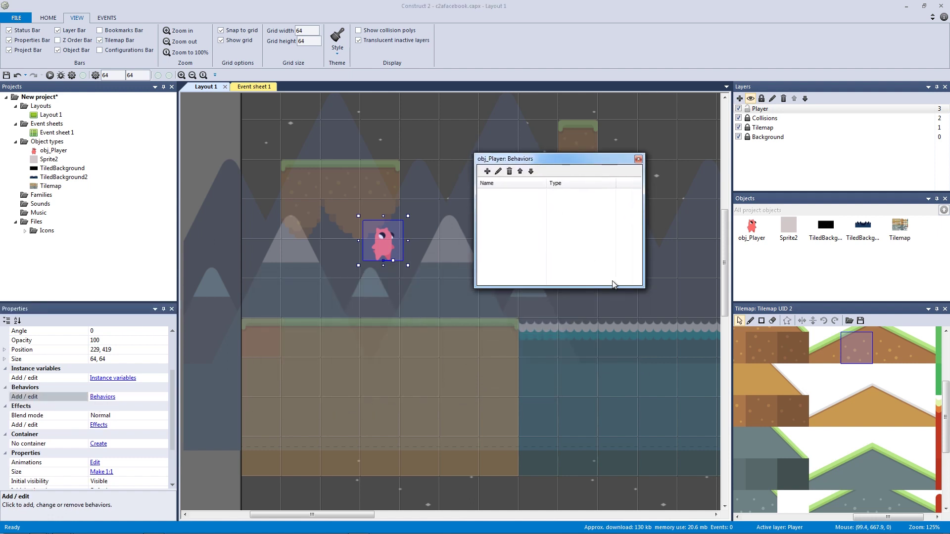
pyautogui.moveTo(643, 287); pyautogui.dragTo(713, 509)
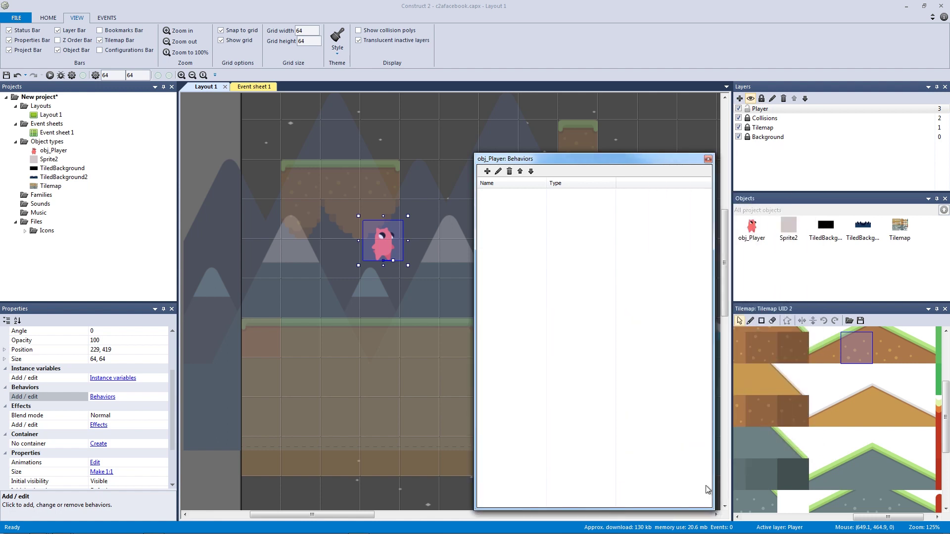
pyautogui.moveTo(519, 165); pyautogui.dragTo(530, 114)
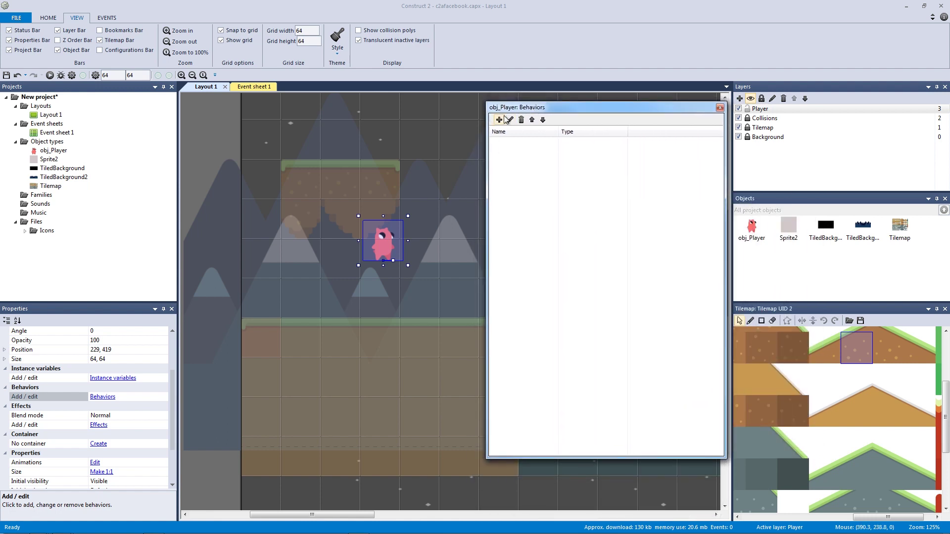
# Find the Platform behavior by searching for "plat", add it to obj_Player, and close the behaviors list
pyautogui.click(499, 120)
pyautogui.moveTo(446, 169); pyautogui.dragTo(367, 109)
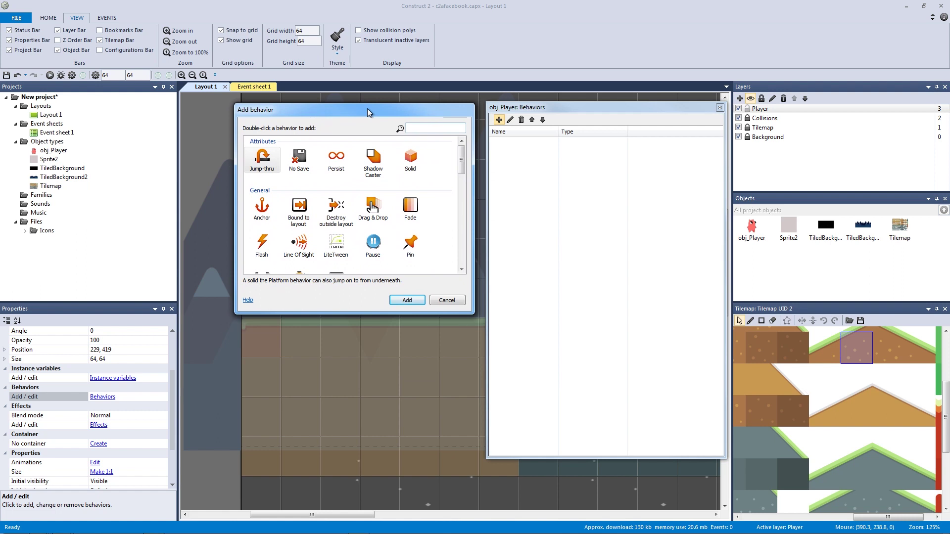
pyautogui.moveTo(375, 315); pyautogui.dragTo(375, 463)
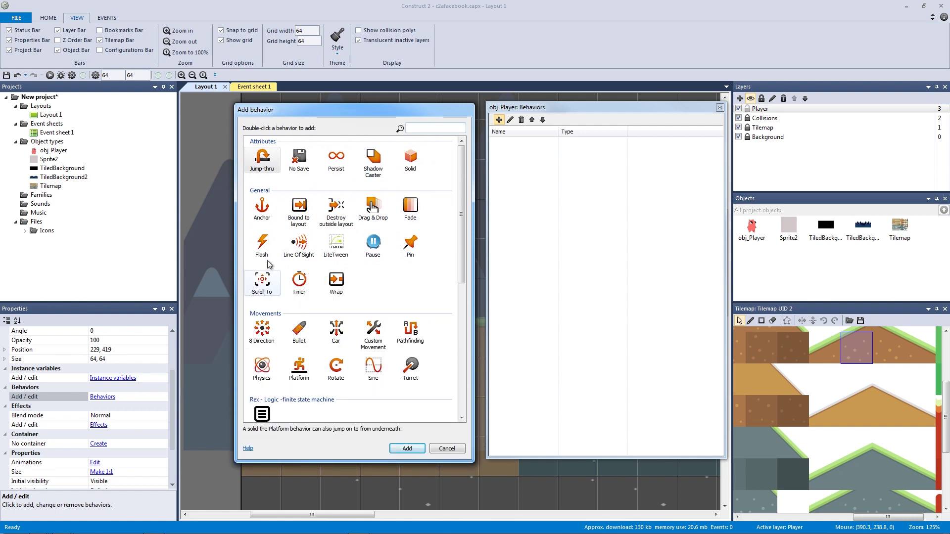
pyautogui.moveTo(461, 264)
pyautogui.mouseDown()
pyautogui.moveTo(461, 297)
pyautogui.moveTo(465, 255)
pyautogui.mouseUp()
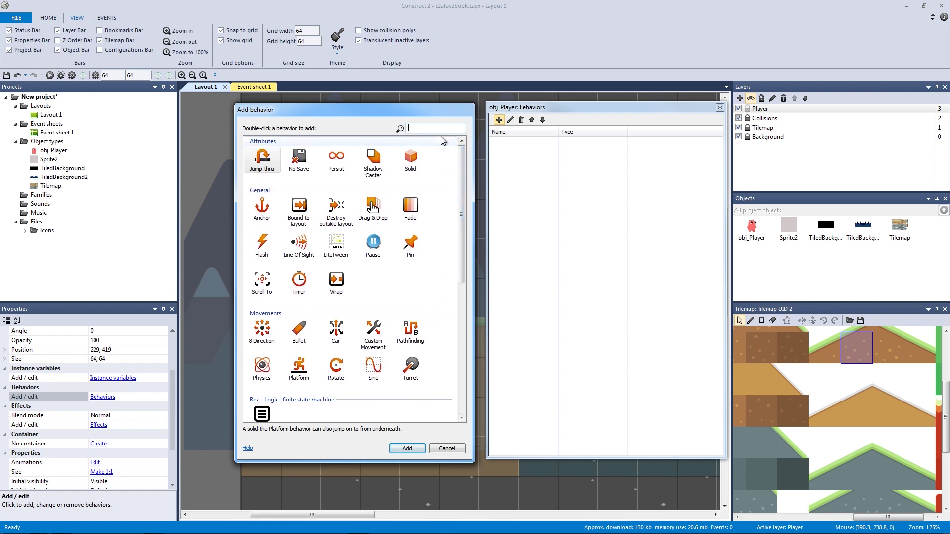
pyautogui.write('plat')
pyautogui.press('Return')
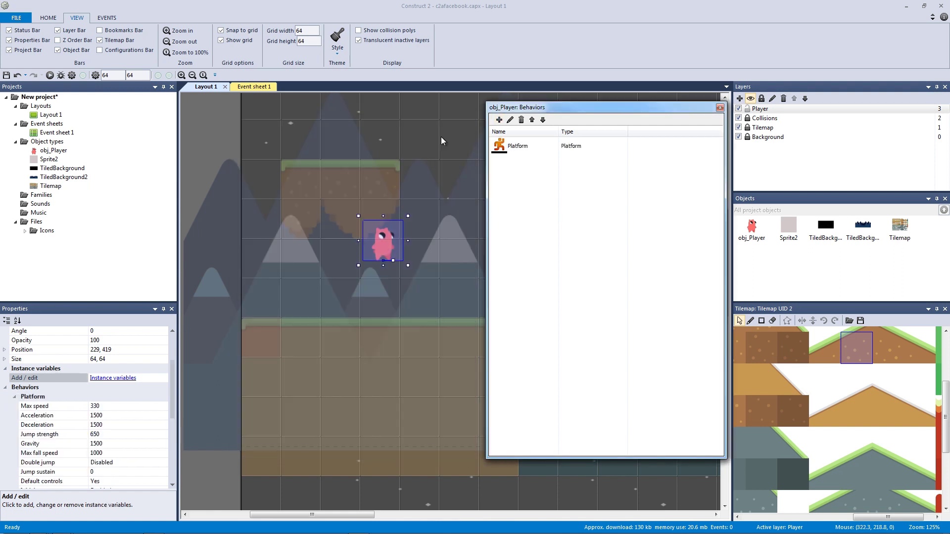
pyautogui.click(517, 146)
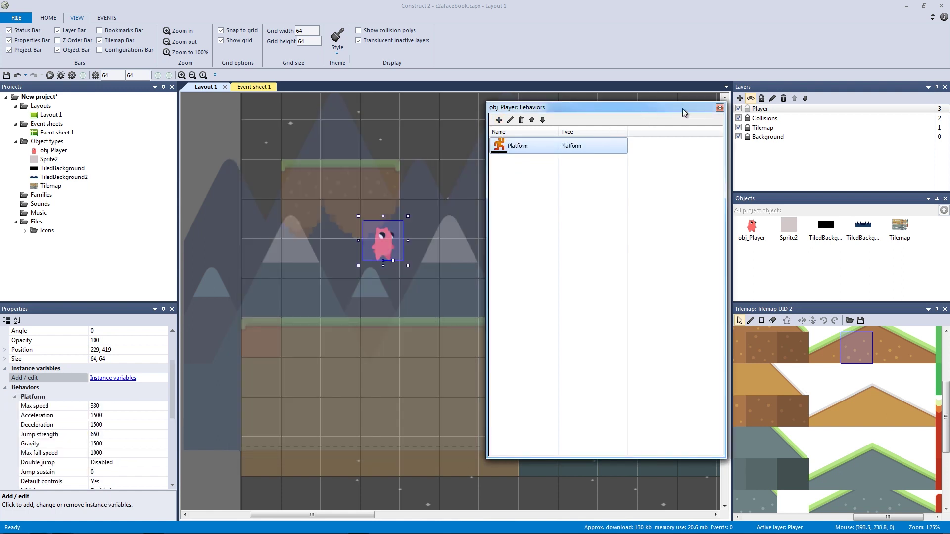
pyautogui.click(720, 108)
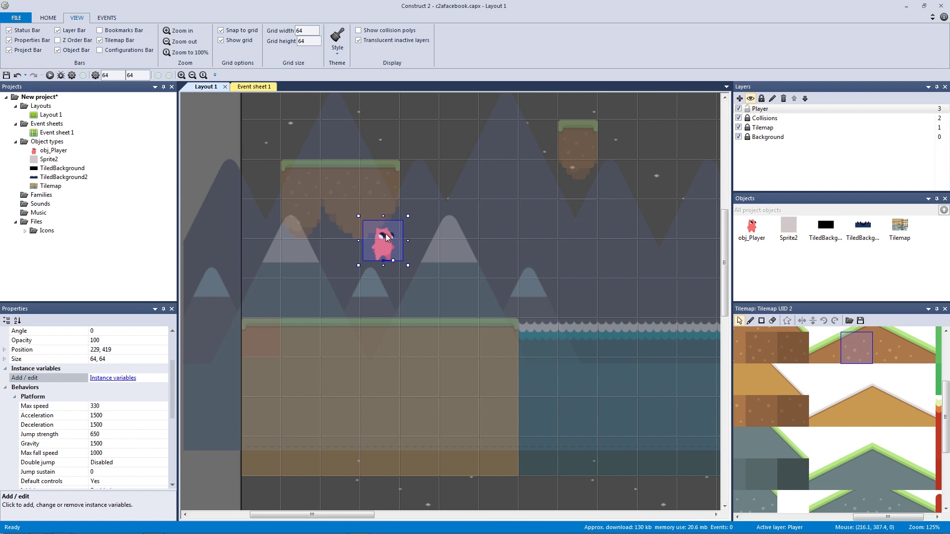
pyautogui.click(15, 397)
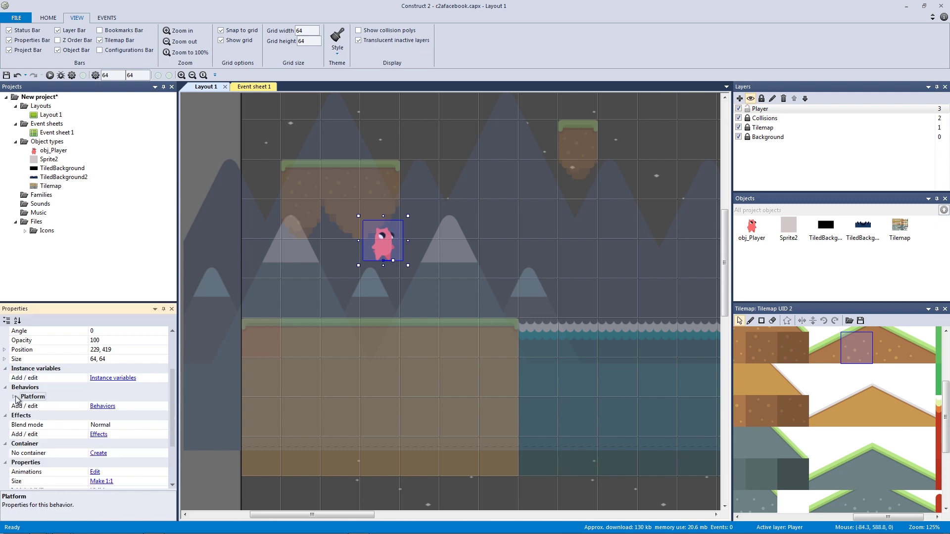
pyautogui.click(217, 159)
pyautogui.keyDown('ctrl'); pyautogui.scroll(-5, 232, 162); pyautogui.keyUp('ctrl')
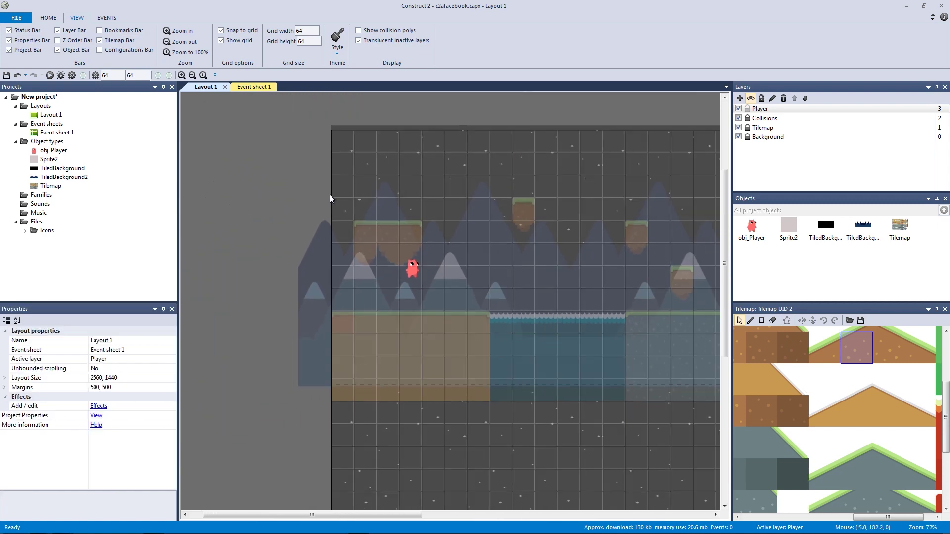
pyautogui.click(409, 270)
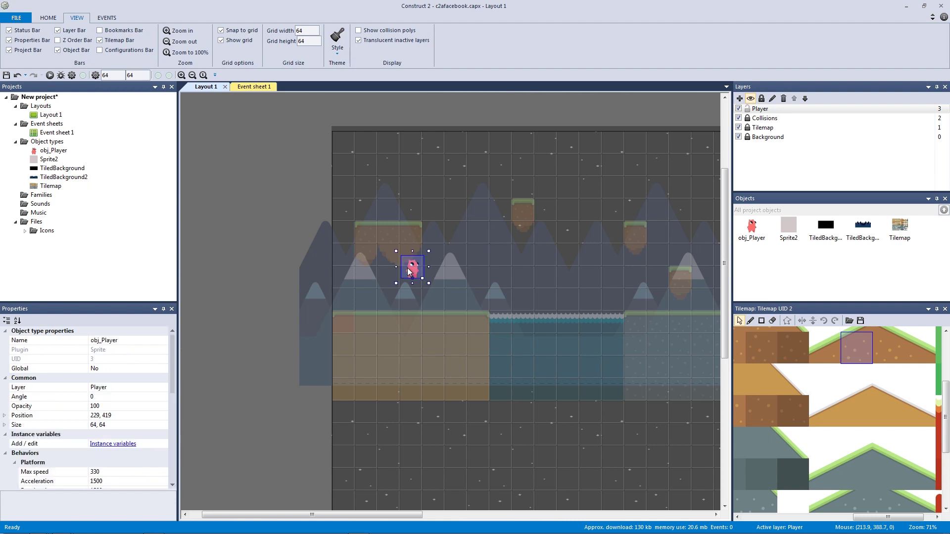
pyautogui.click(279, 237)
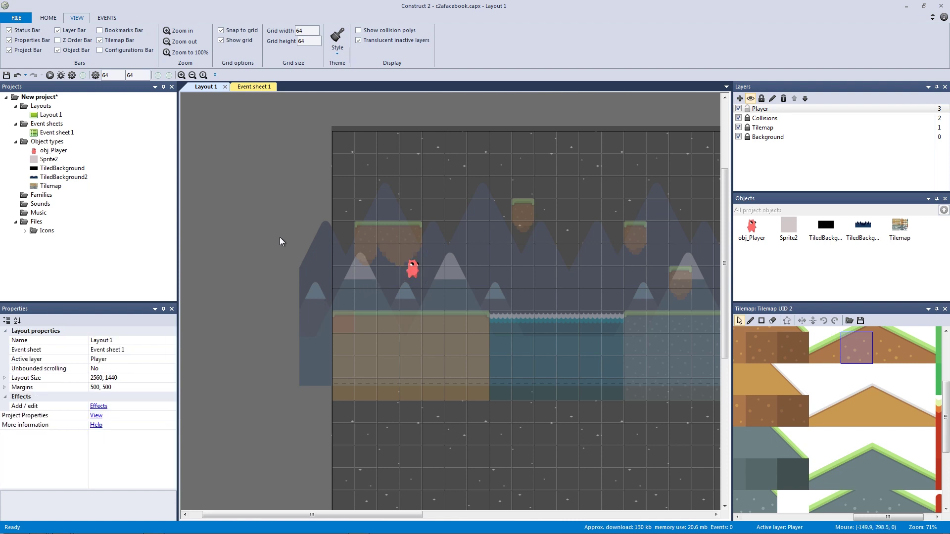
# Examine the Platform behavior settings of obj_Player, including the Double jump option
pyautogui.click(413, 269)
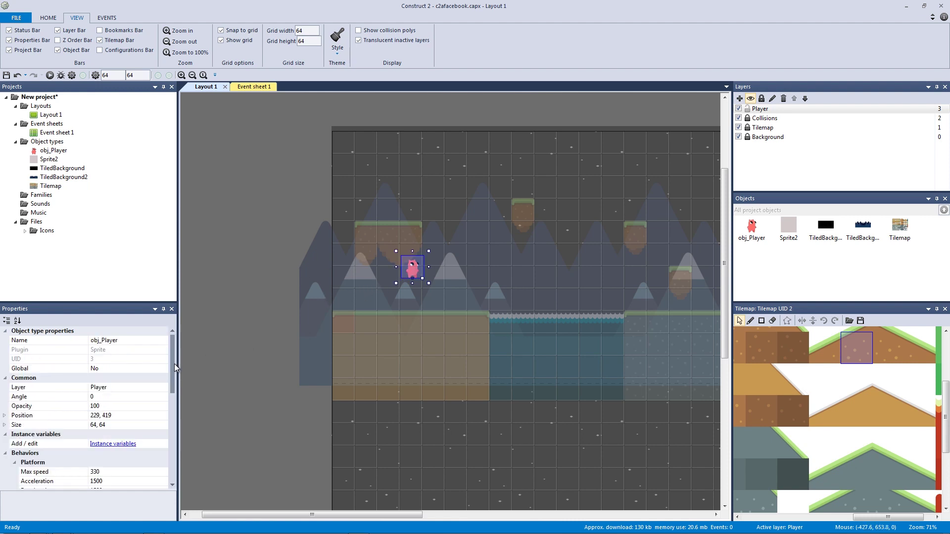
pyautogui.scroll(-5, 165, 414)
pyautogui.click(49, 406)
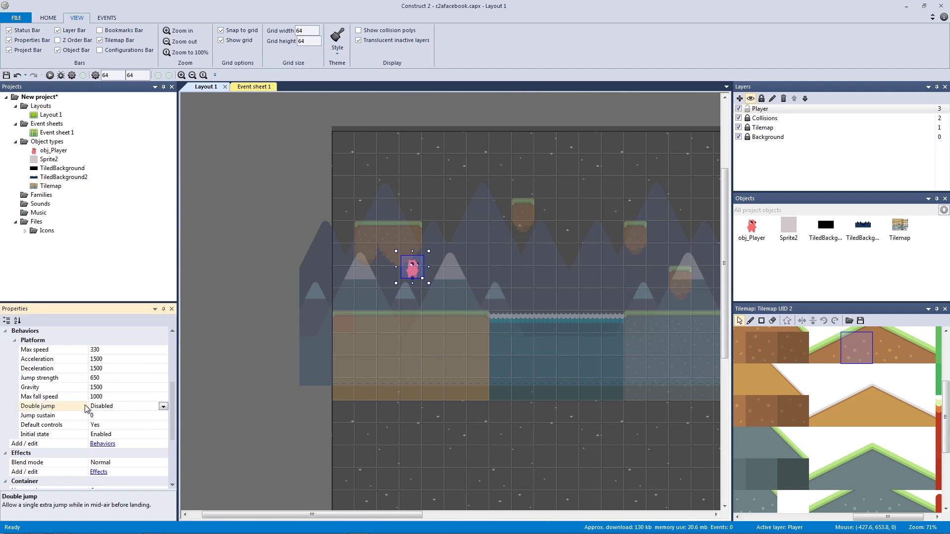
pyautogui.click(252, 259)
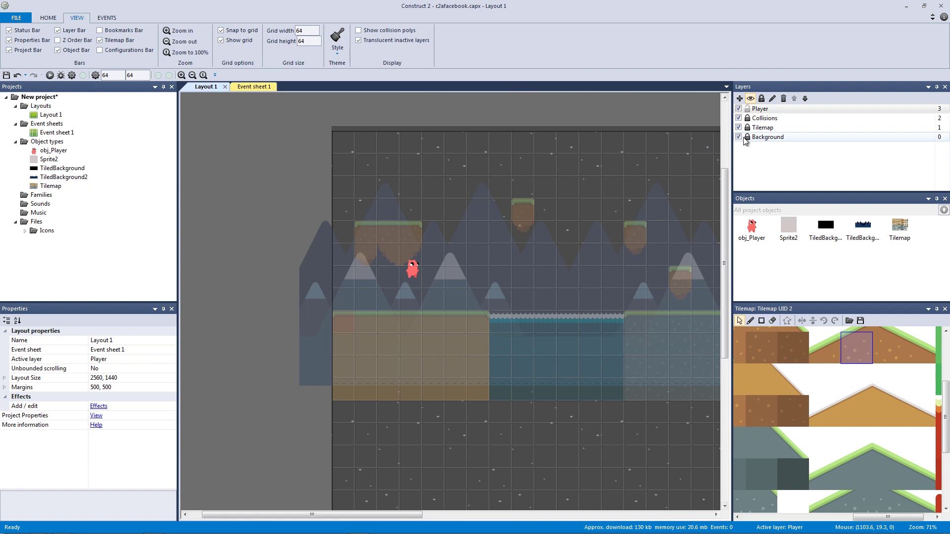
# Hide the Tilemap bar and rename the Sprite2 object as obj_Collision
pyautogui.click(789, 227)
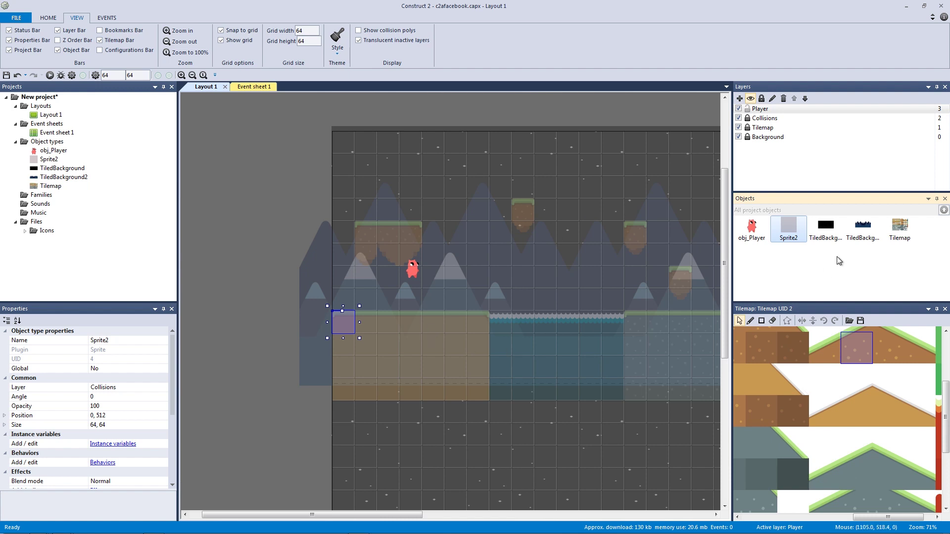
pyautogui.click(100, 40)
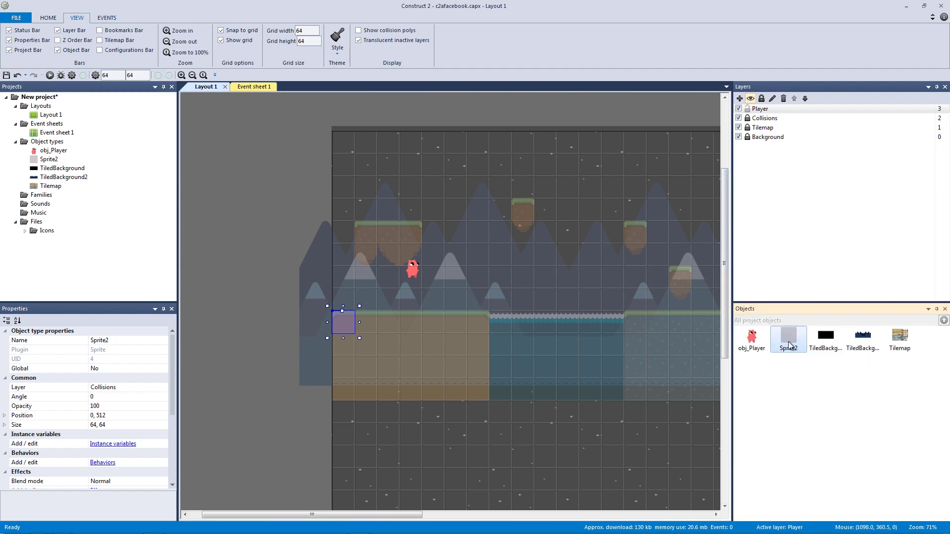
pyautogui.click(149, 340)
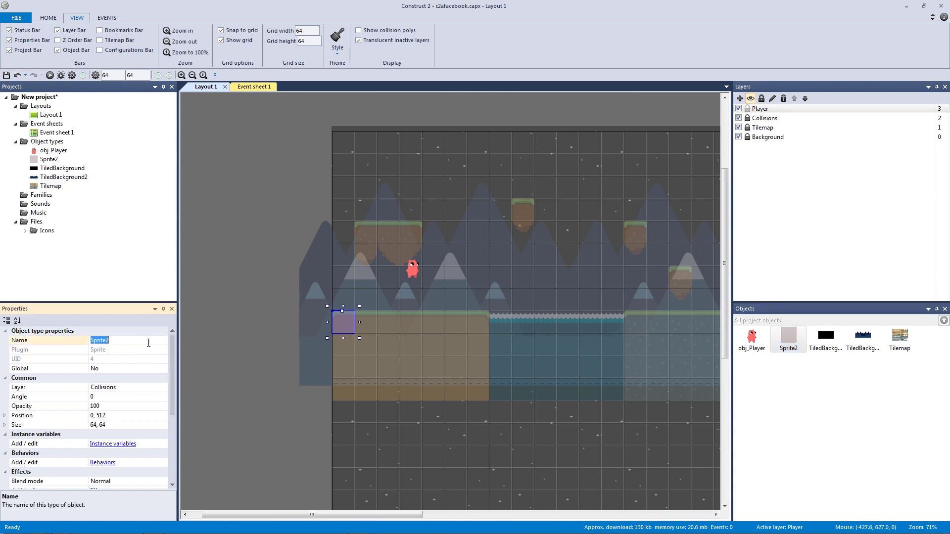
pyautogui.write('obj_Collision')
pyautogui.press('Return')
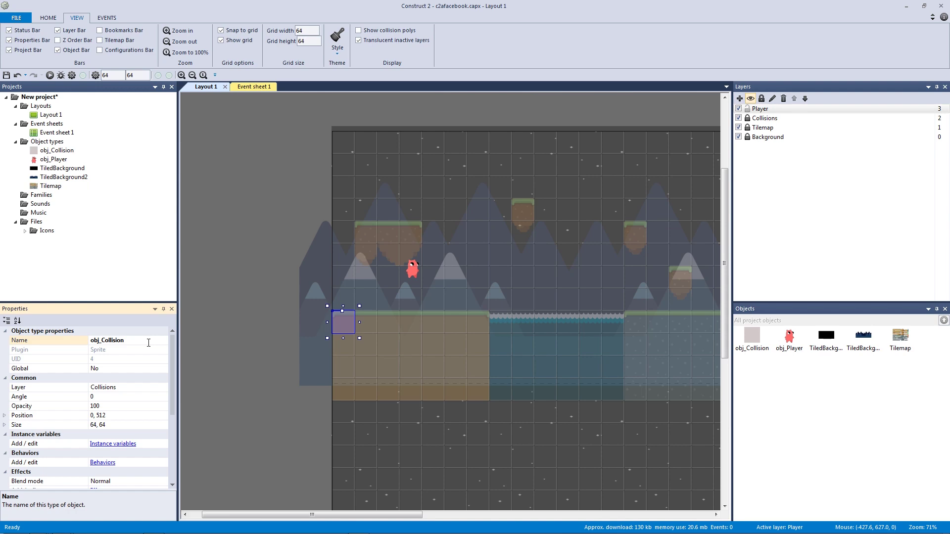
# Add the Solid behavior to obj_Collision and close its behaviors list
pyautogui.click(102, 463)
pyautogui.moveTo(315, 286); pyautogui.dragTo(576, 172)
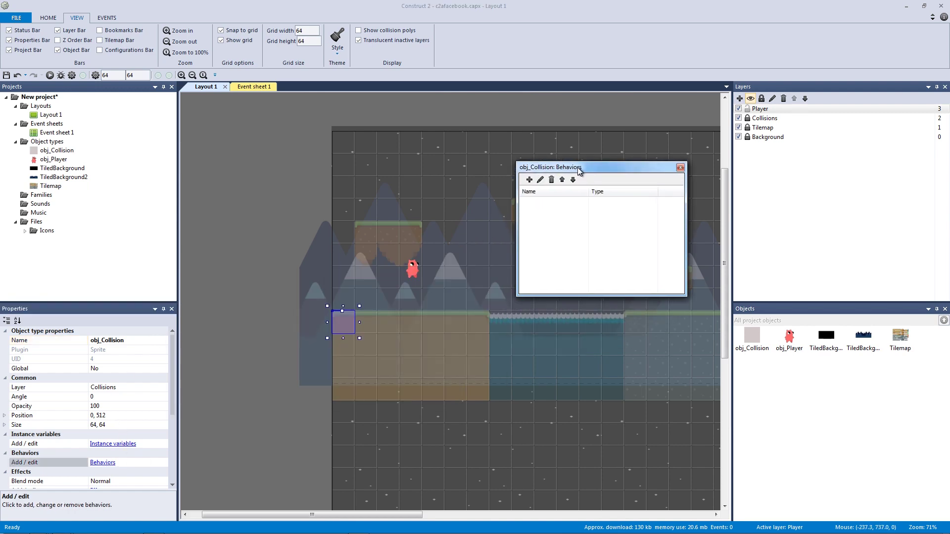
pyautogui.click(529, 180)
pyautogui.doubleClick(410, 158)
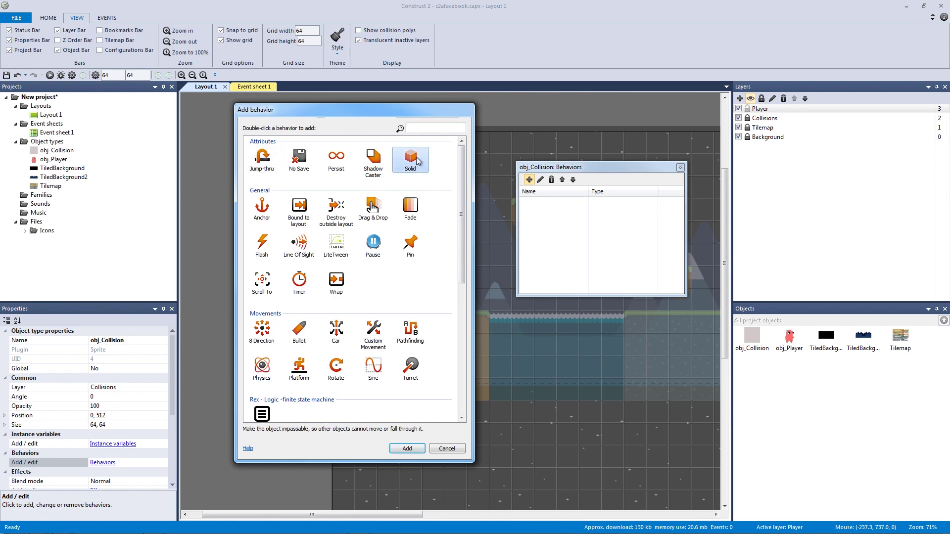
pyautogui.click(680, 168)
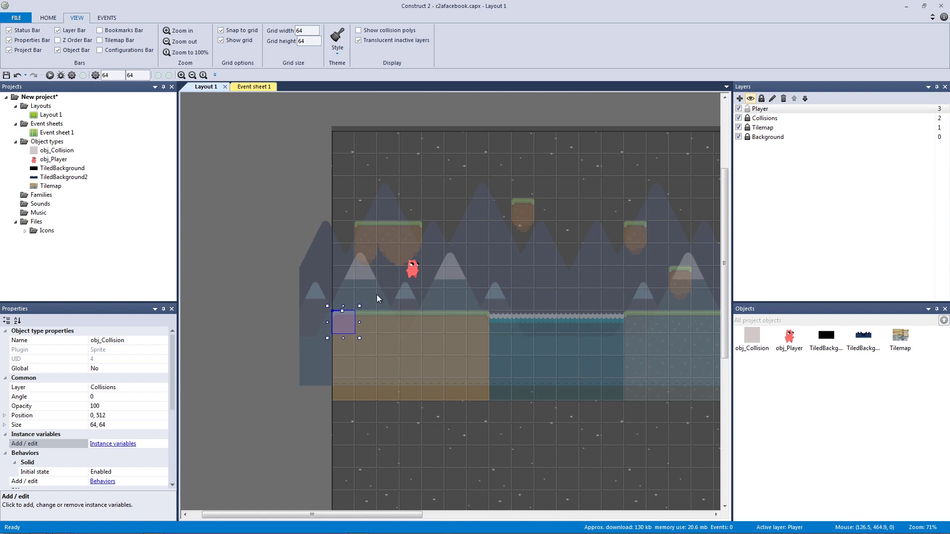
# Make the Collisions layer active and unlock it for editing
pyautogui.click(772, 117)
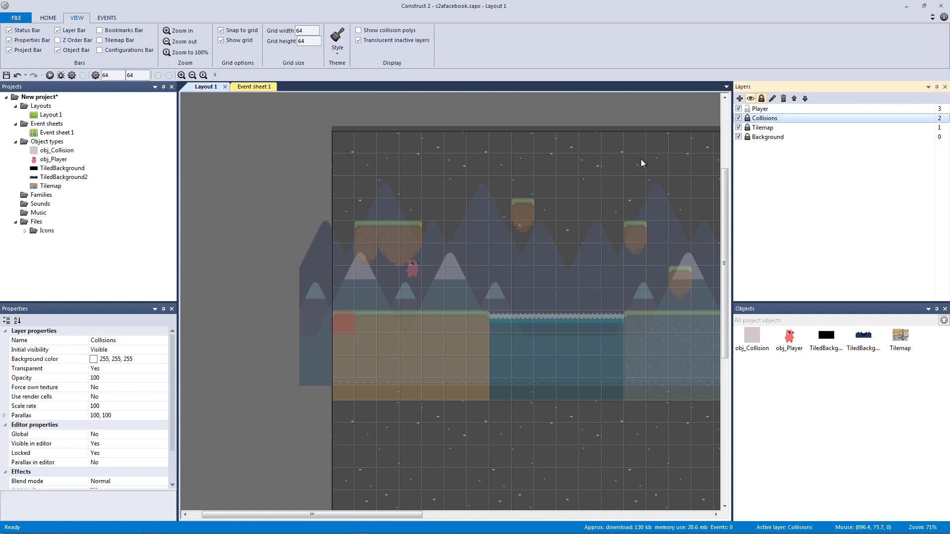
pyautogui.click(259, 254)
pyautogui.keyDown('ctrl'); pyautogui.scroll(3, 268, 255); pyautogui.keyUp('ctrl')
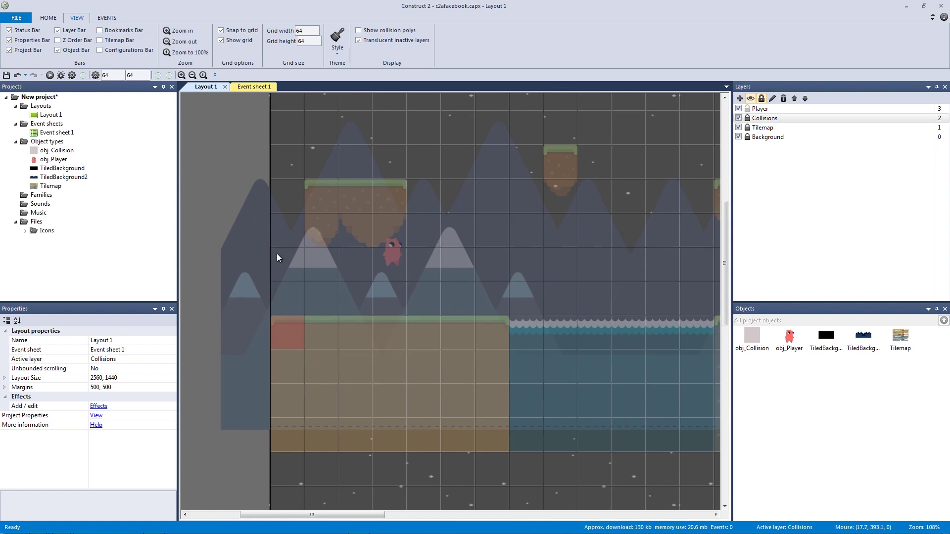
pyautogui.keyDown('ctrl'); pyautogui.scroll(3, 277, 253); pyautogui.keyUp('ctrl')
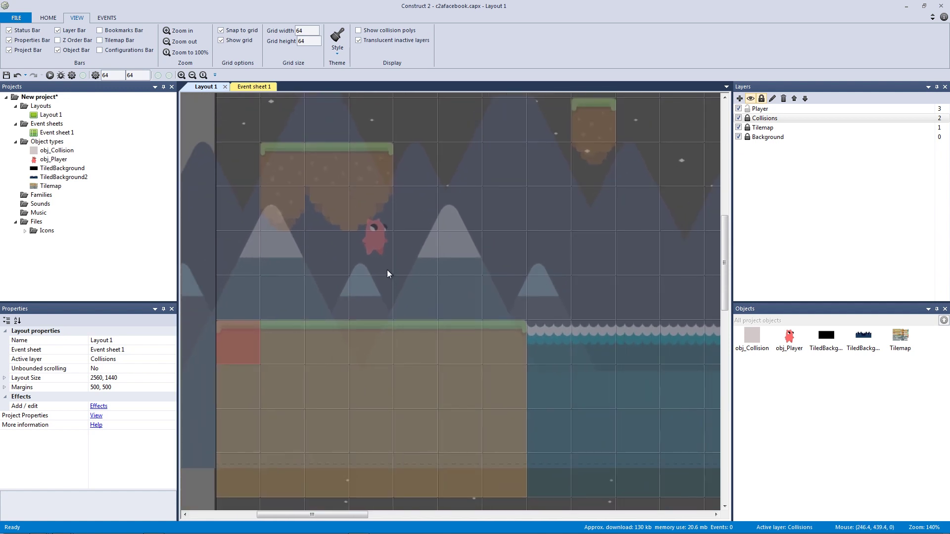
pyautogui.click(748, 118)
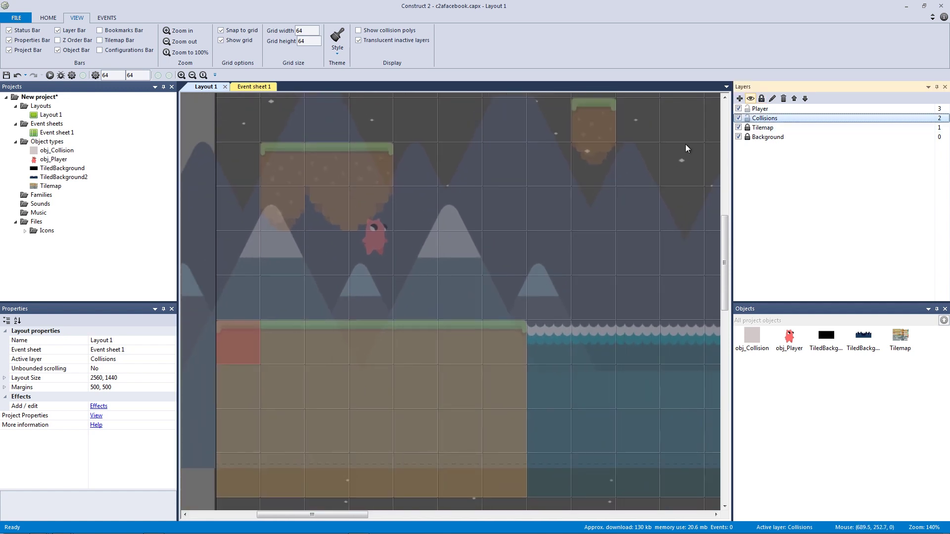
pyautogui.click(802, 119)
# Open the obj_Collision image to examine it with the Fill tool, and close the image editor
pyautogui.click(253, 348)
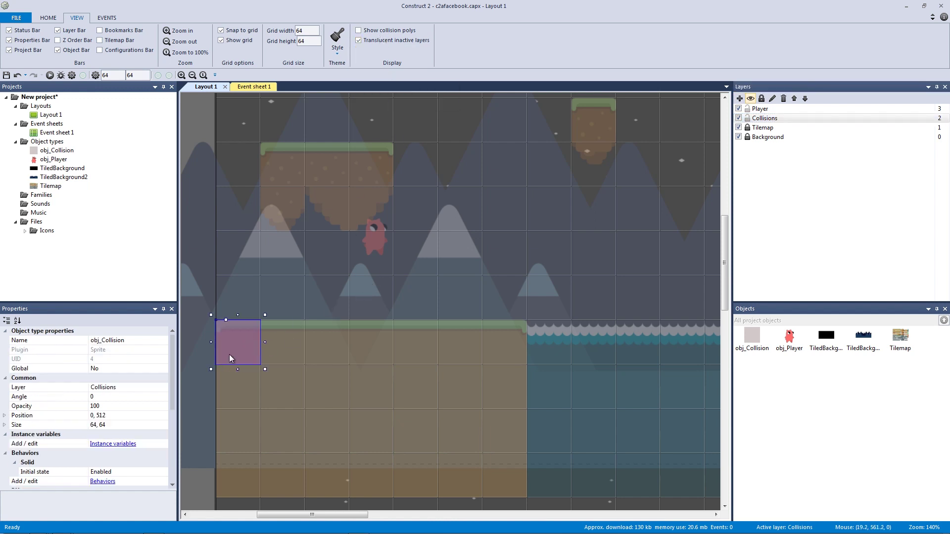
pyautogui.doubleClick(239, 345)
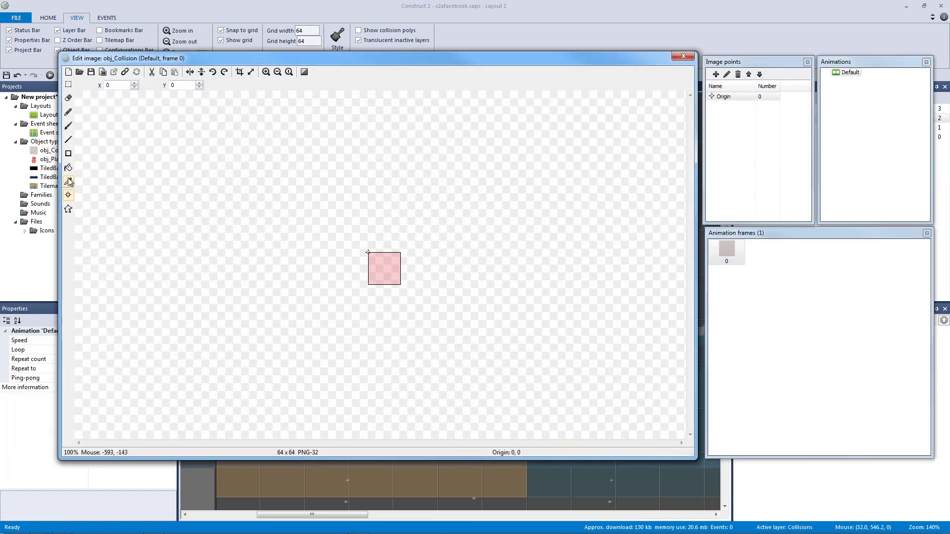
pyautogui.click(68, 168)
pyautogui.doubleClick(101, 395)
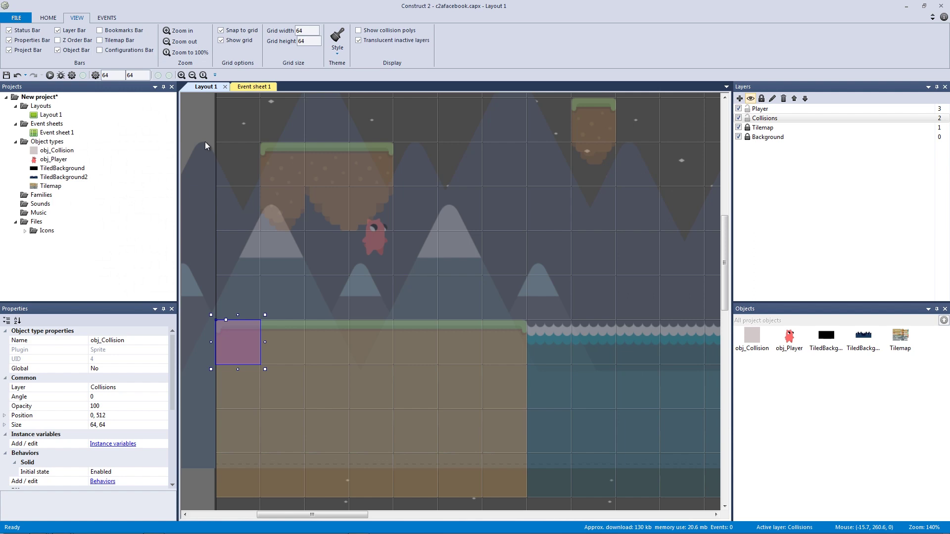
# Stretch the collision block to 448 x 64 over the first ground section and place a copy over the second ground section at 832, 512
pyautogui.click(244, 316)
pyautogui.keyDown('ctrl'); pyautogui.scroll(-6, 304, 321); pyautogui.keyUp('ctrl')
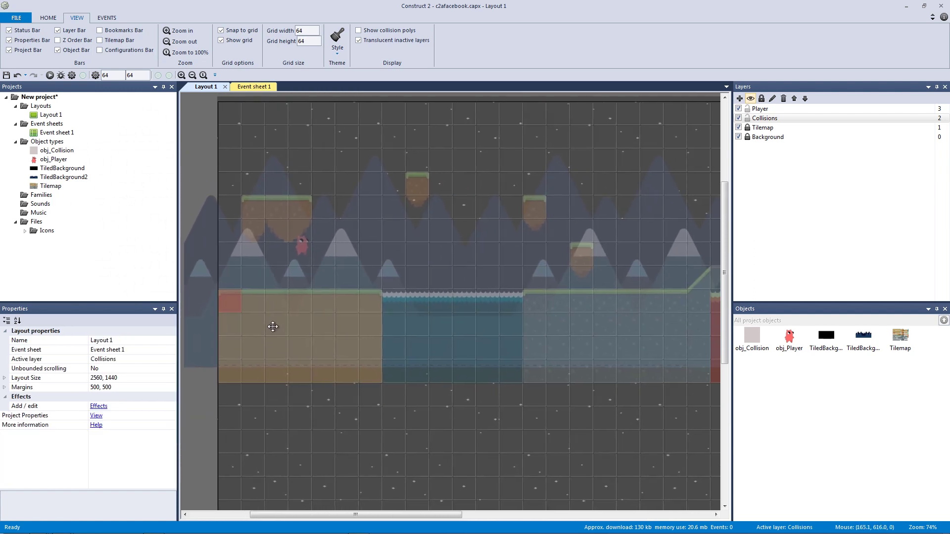
pyautogui.click(233, 303)
pyautogui.moveTo(251, 301); pyautogui.dragTo(630, 302)
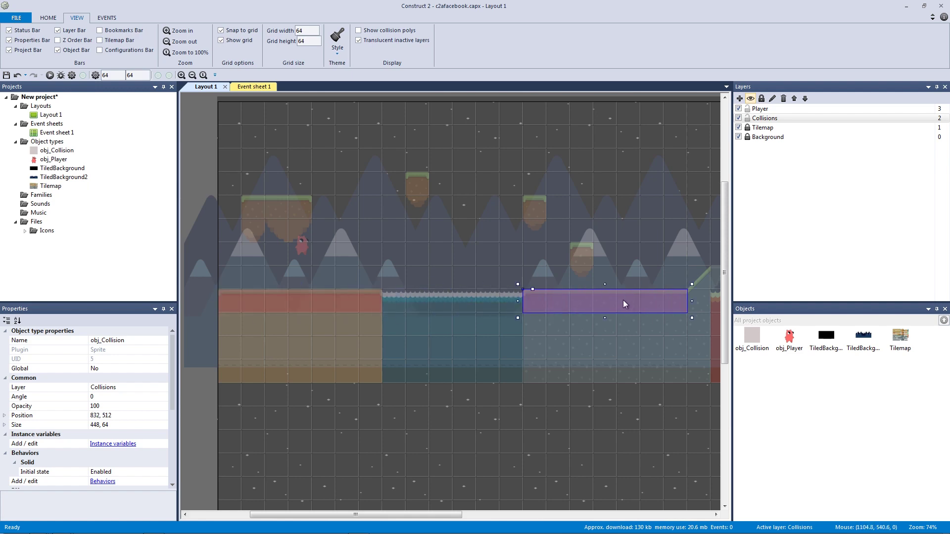
# Extend the second collision block one grid cell beneath the slope, and place a 1216 x 64 copy along the raised section at 1344, 448
pyautogui.keyDown('ctrl'); pyautogui.scroll(-2, 621, 313); pyautogui.keyUp('ctrl')
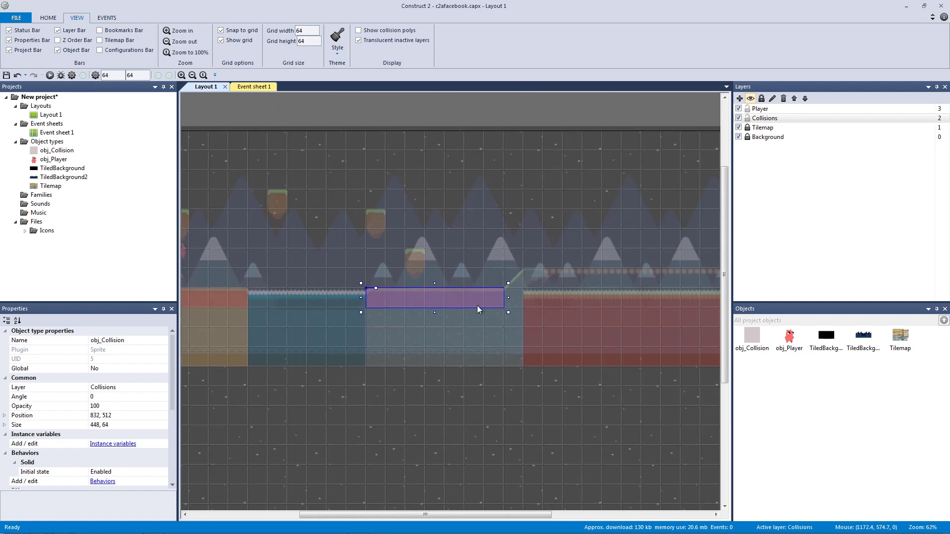
pyautogui.moveTo(515, 297); pyautogui.dragTo(524, 298)
pyautogui.moveTo(528, 313); pyautogui.dragTo(331, 337, button='middle')
pyautogui.keyDown('ctrl'); pyautogui.moveTo(271, 304); pyautogui.dragTo(685, 281); pyautogui.keyUp('ctrl')
pyautogui.moveTo(422, 310); pyautogui.dragTo(533, 313, button='middle')
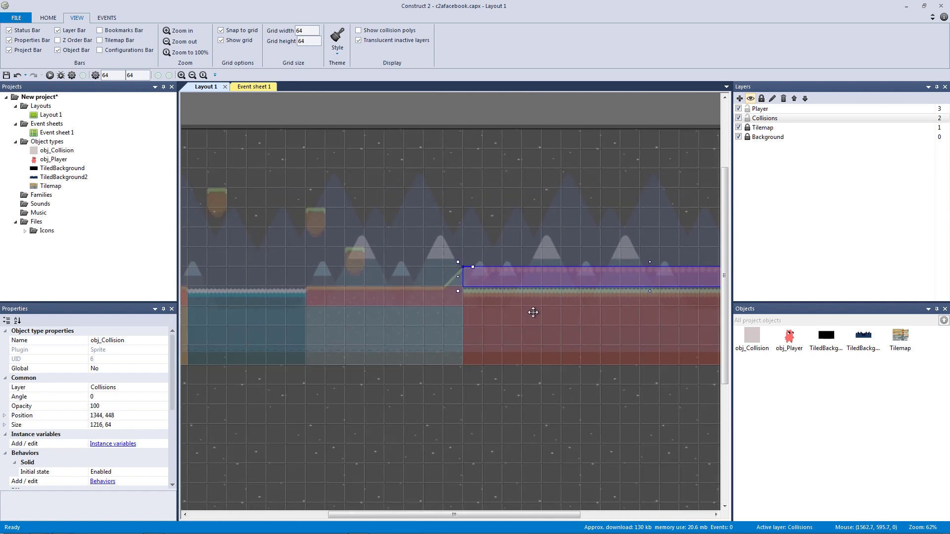
# Clone the obj_Collision object type from the first ground block and place the new block outside the layout at -128, 192
pyautogui.keyDown('ctrl'); pyautogui.scroll(5, 465, 278); pyautogui.keyUp('ctrl')
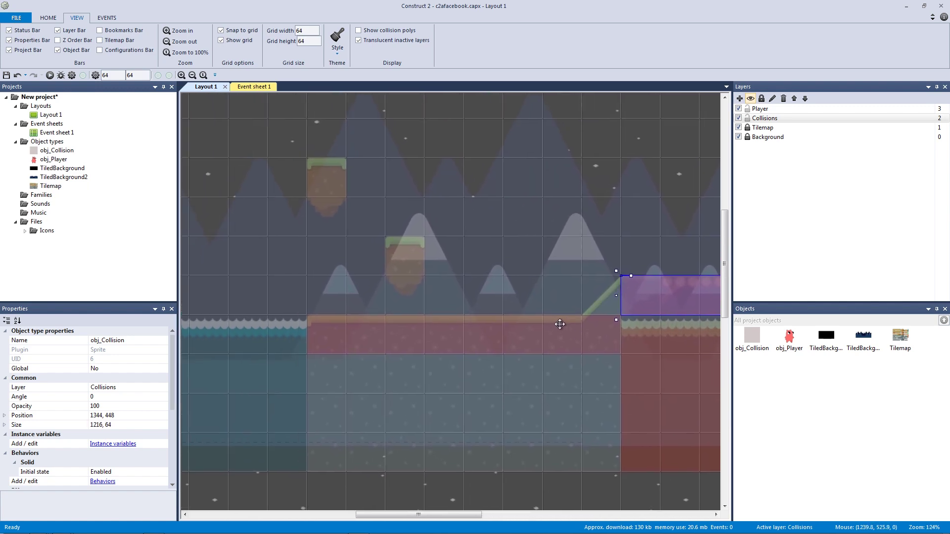
pyautogui.keyDown('ctrl'); pyautogui.scroll(-3, 530, 332); pyautogui.keyUp('ctrl')
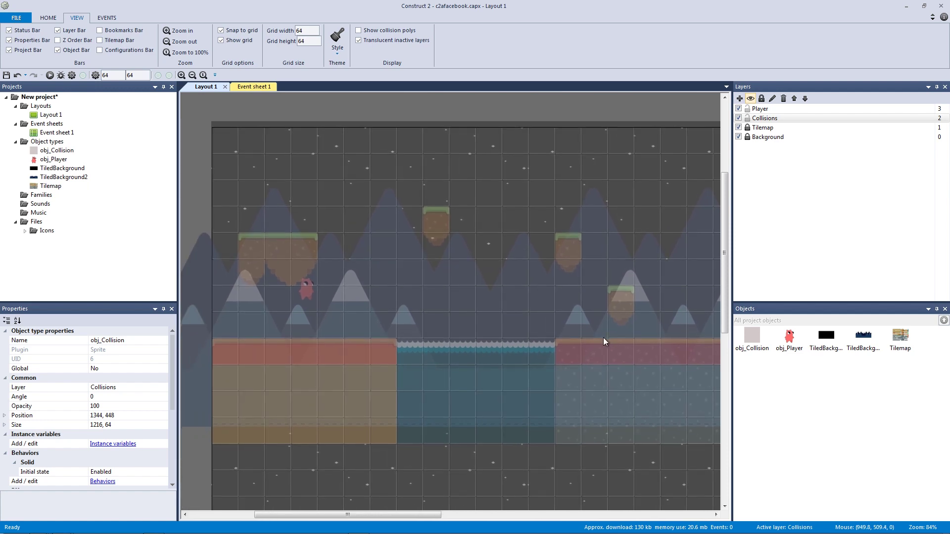
pyautogui.keyDown('ctrl'); pyautogui.scroll(-2, 301, 272); pyautogui.keyUp('ctrl')
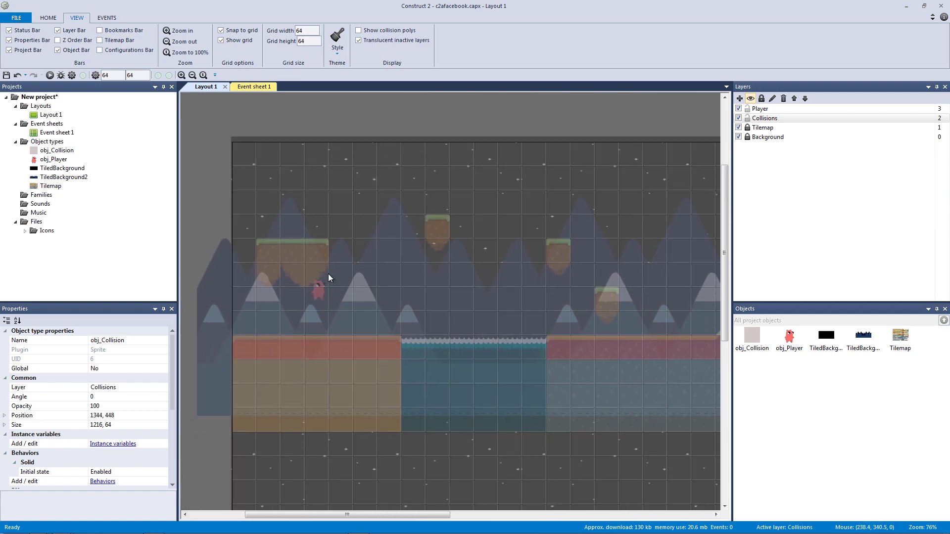
pyautogui.moveTo(441, 286); pyautogui.dragTo(331, 273, button='middle')
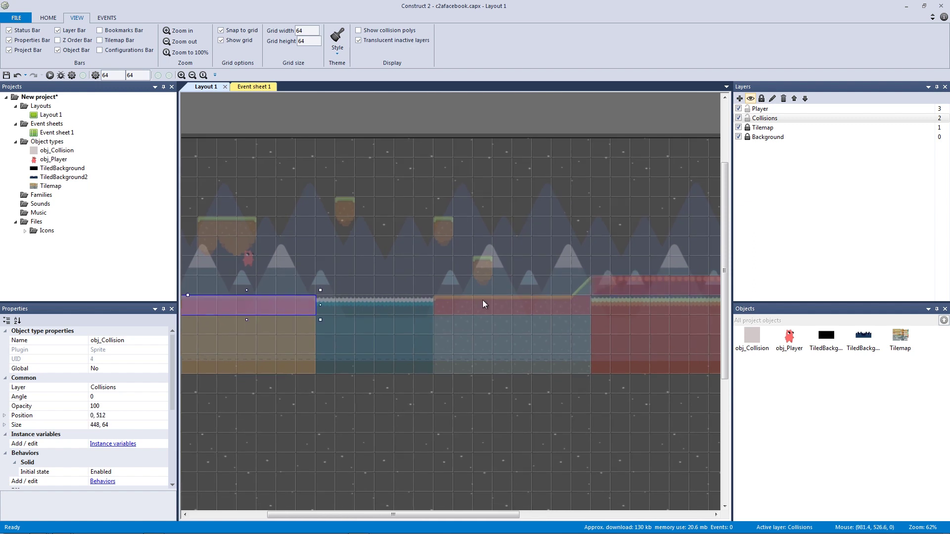
pyautogui.click(271, 309)
pyautogui.moveTo(272, 308); pyautogui.dragTo(347, 318, button='middle')
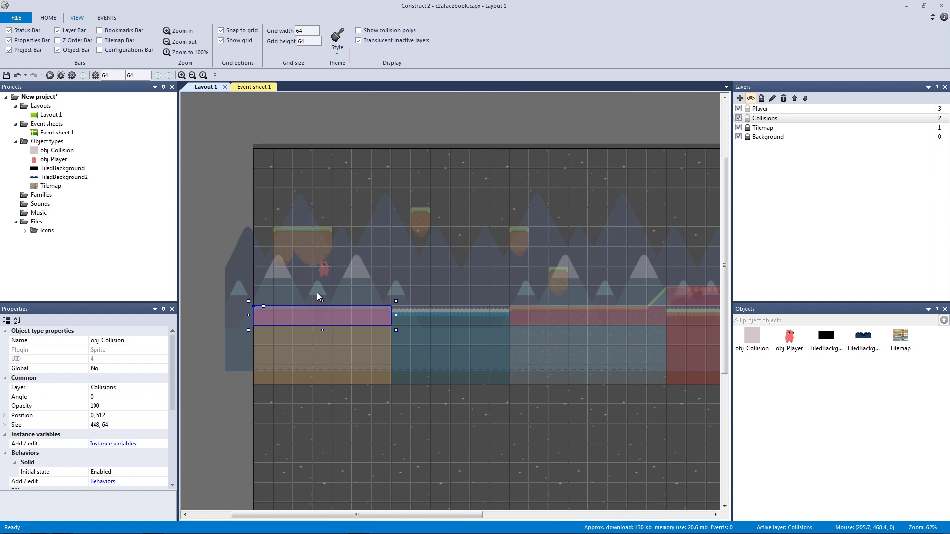
pyautogui.rightClick(305, 315)
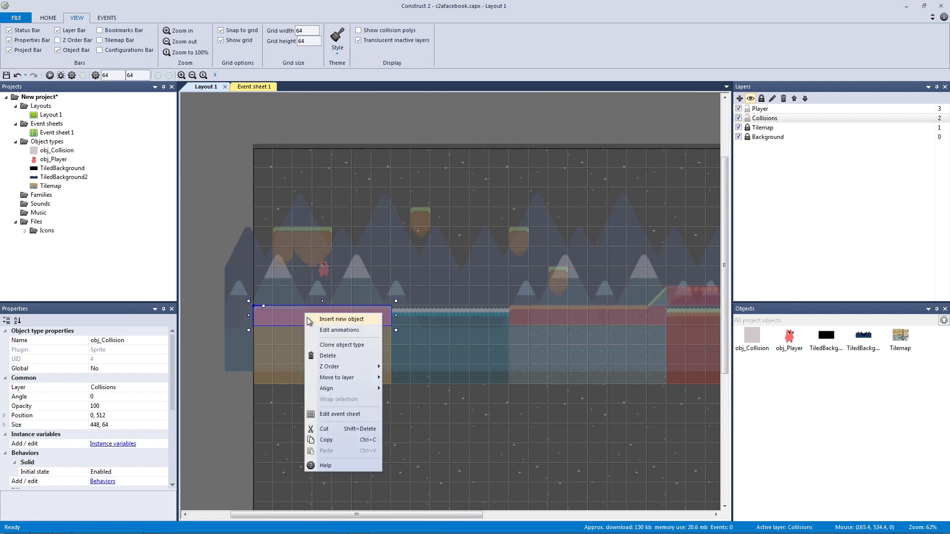
pyautogui.click(329, 345)
pyautogui.click(225, 205)
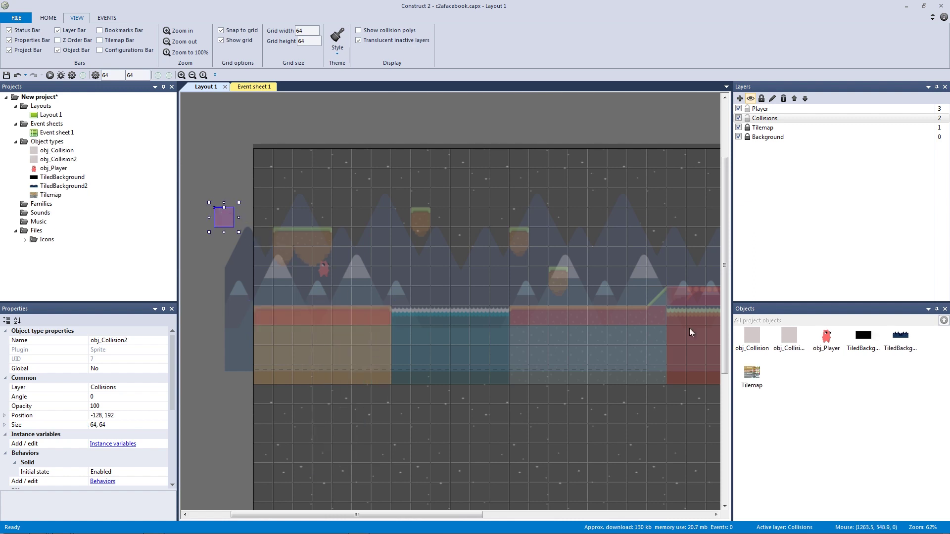
# Remove the Solid behavior from obj_Collision2
pyautogui.click(802, 347)
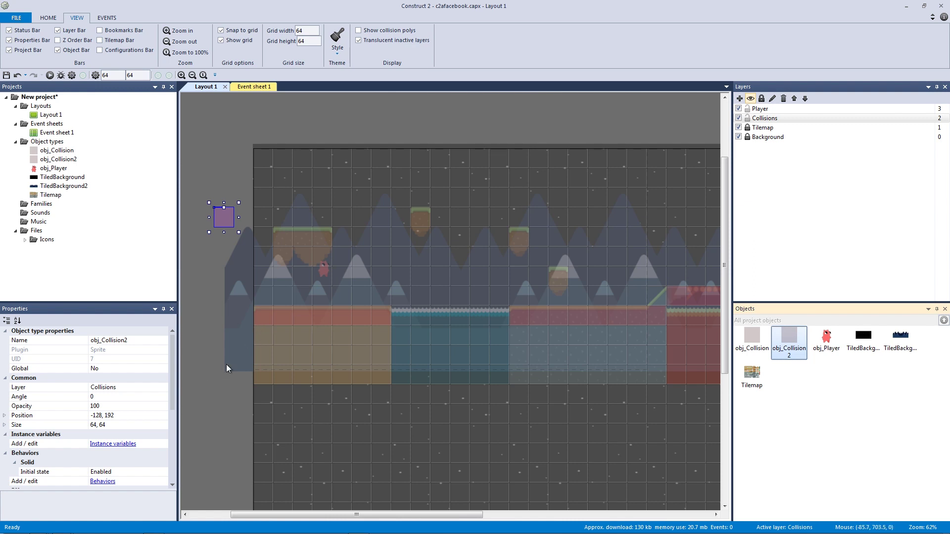
pyautogui.click(103, 481)
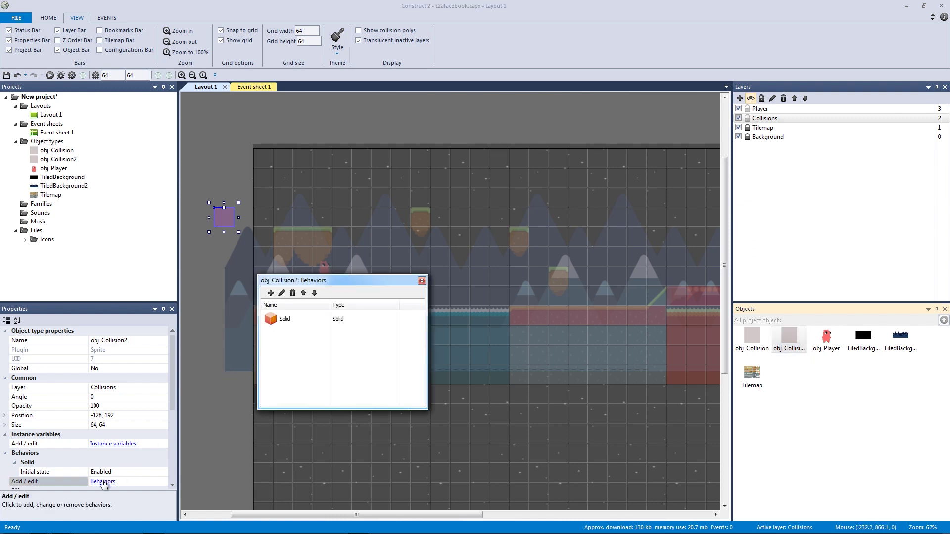
pyautogui.click(292, 293)
pyautogui.click(394, 372)
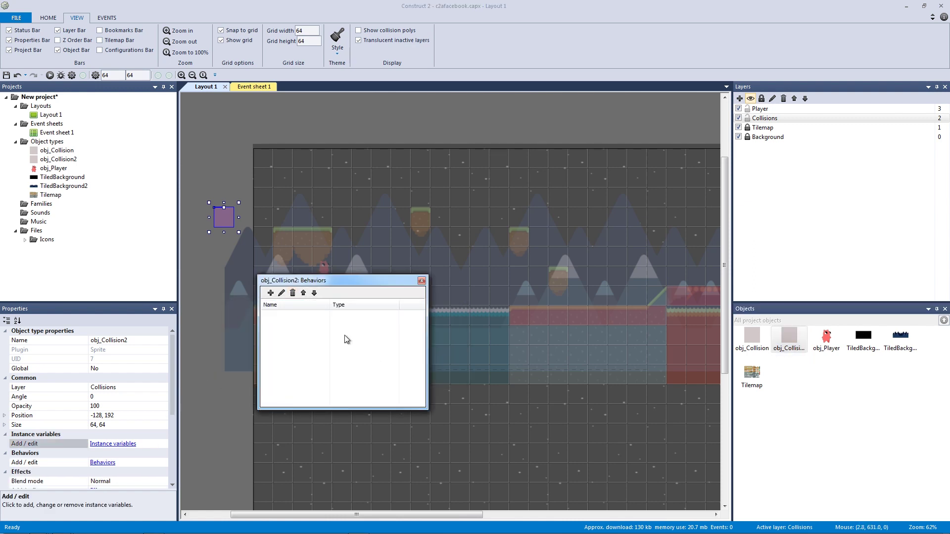
# Find the Jump-thru behavior by searching for "jump", add it to obj_Collision2, and close the behaviors list
pyautogui.click(273, 294)
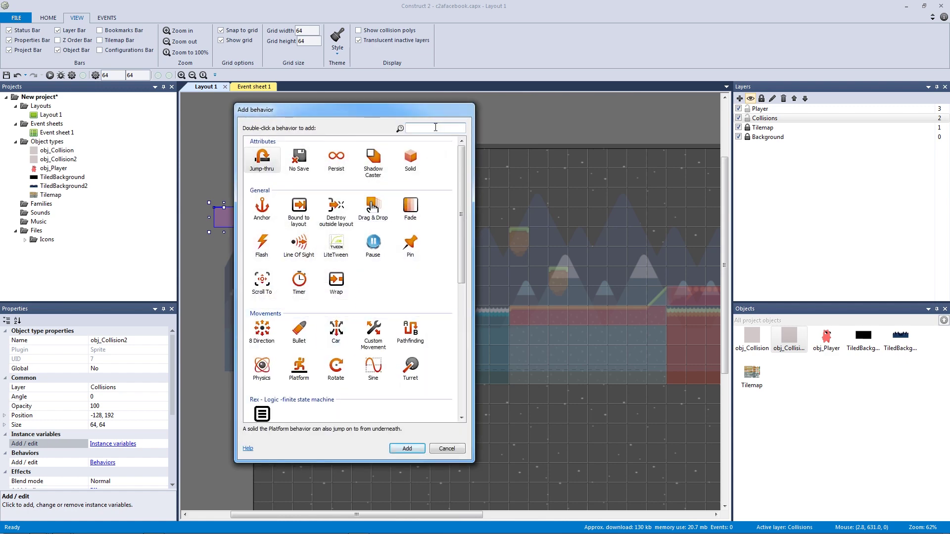
pyautogui.write('jump')
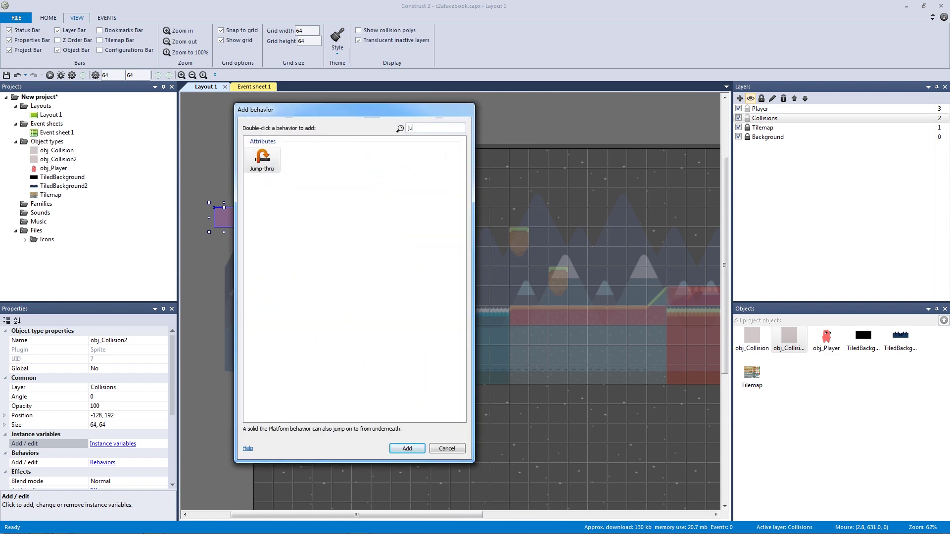
pyautogui.press('Return')
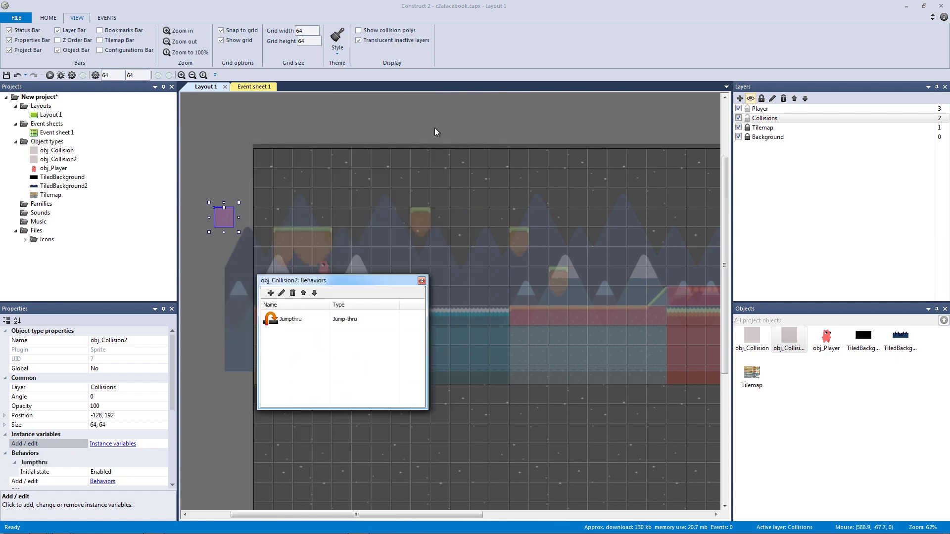
pyautogui.click(421, 281)
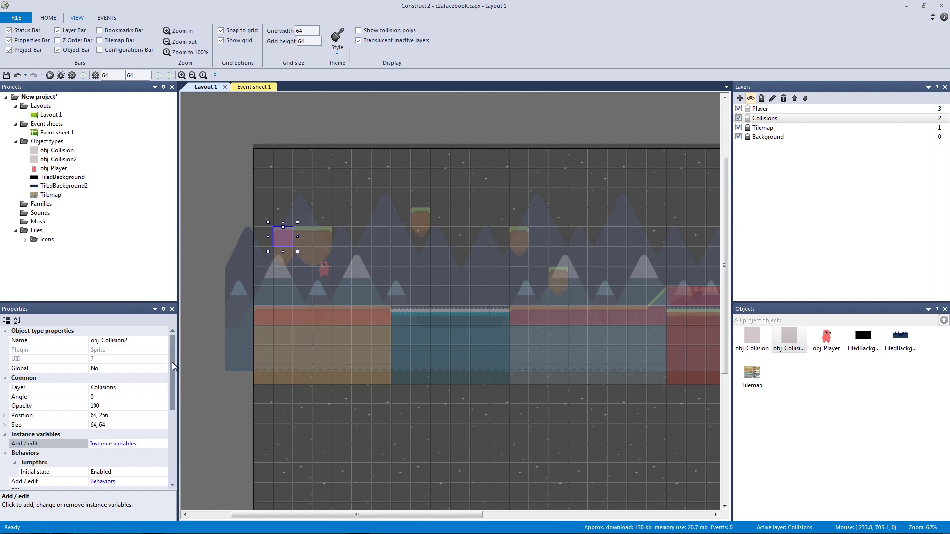
# Widen the obj_Collision2 jump-thru block at 64, 256 to 192 x 64 so it covers the first floating platform
pyautogui.moveTo(172, 362); pyautogui.dragTo(173, 384)
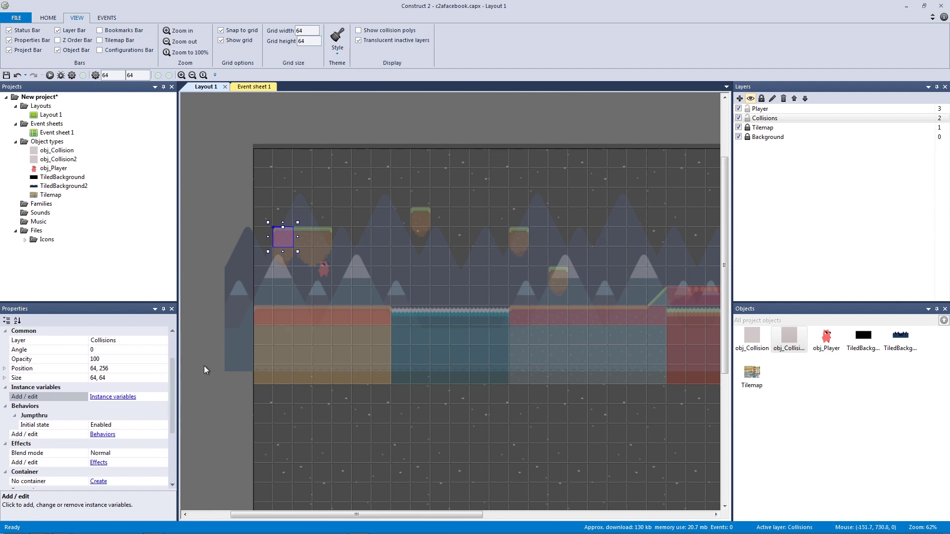
pyautogui.click(287, 316)
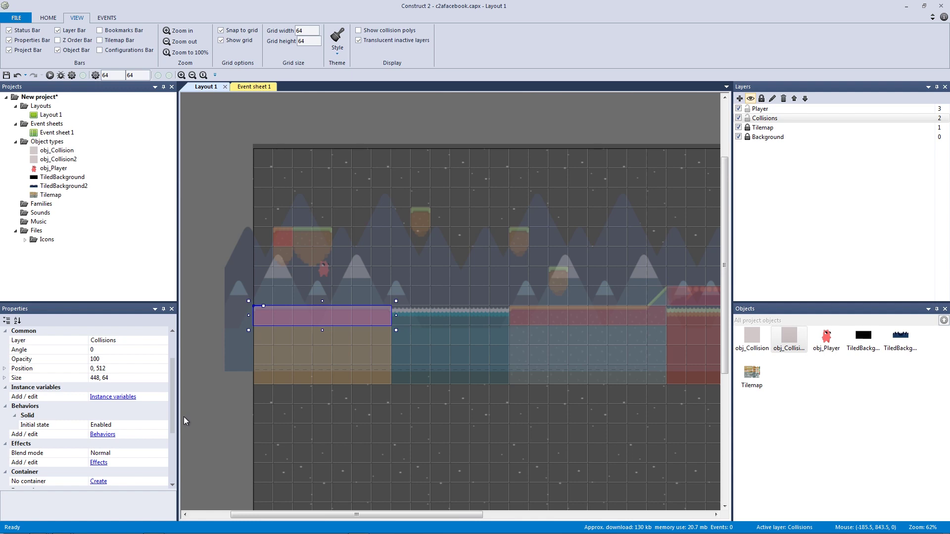
pyautogui.click(274, 246)
pyautogui.keyDown('ctrl'); pyautogui.scroll(10, 274, 248); pyautogui.keyUp('ctrl')
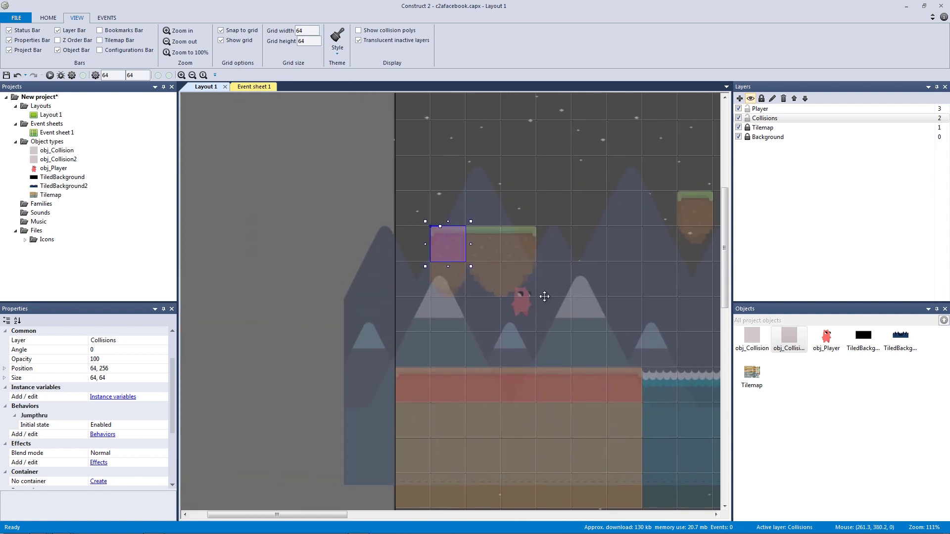
pyautogui.moveTo(476, 206); pyautogui.dragTo(590, 207)
pyautogui.keyDown('ctrl'); pyautogui.scroll(-3, 490, 192); pyautogui.keyUp('ctrl')
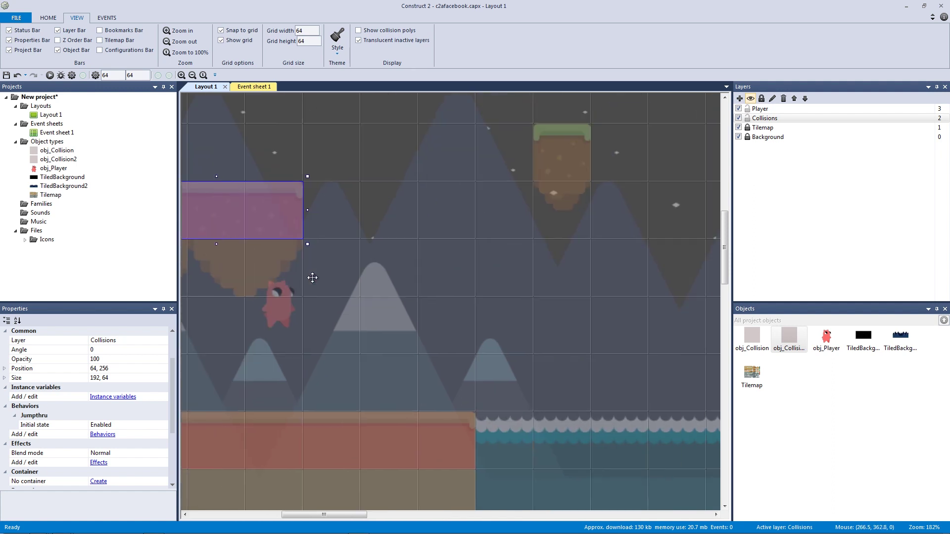
# Place 64 x 64 copies of the jump-thru block over the three small floating platforms, including 512, 192 and 960, 384
pyautogui.moveTo(293, 242); pyautogui.dragTo(518, 199)
pyautogui.moveTo(631, 199); pyautogui.dragTo(564, 200)
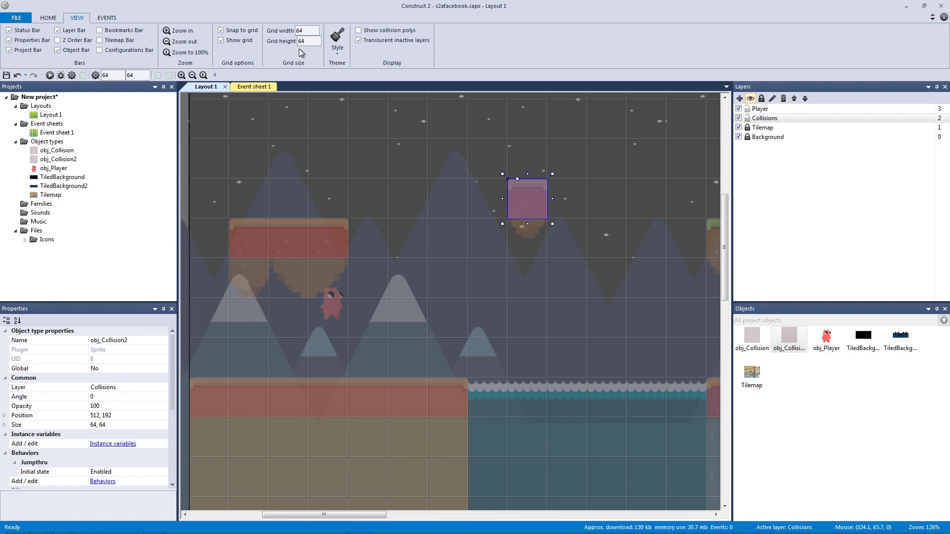
pyautogui.keyDown('ctrl'); pyautogui.scroll(-3, 618, 216); pyautogui.keyUp('ctrl')
pyautogui.moveTo(579, 242); pyautogui.dragTo(352, 209, button='middle')
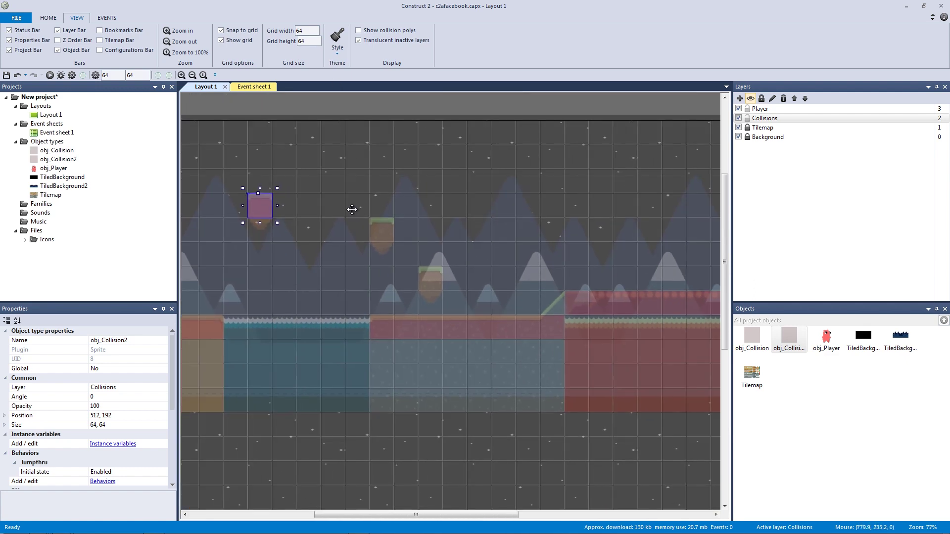
pyautogui.moveTo(339, 232); pyautogui.dragTo(445, 275)
pyautogui.keyDown('ctrl'); pyautogui.scroll(-1, 470, 286); pyautogui.keyUp('ctrl')
pyautogui.moveTo(470, 286); pyautogui.dragTo(379, 265, button='middle')
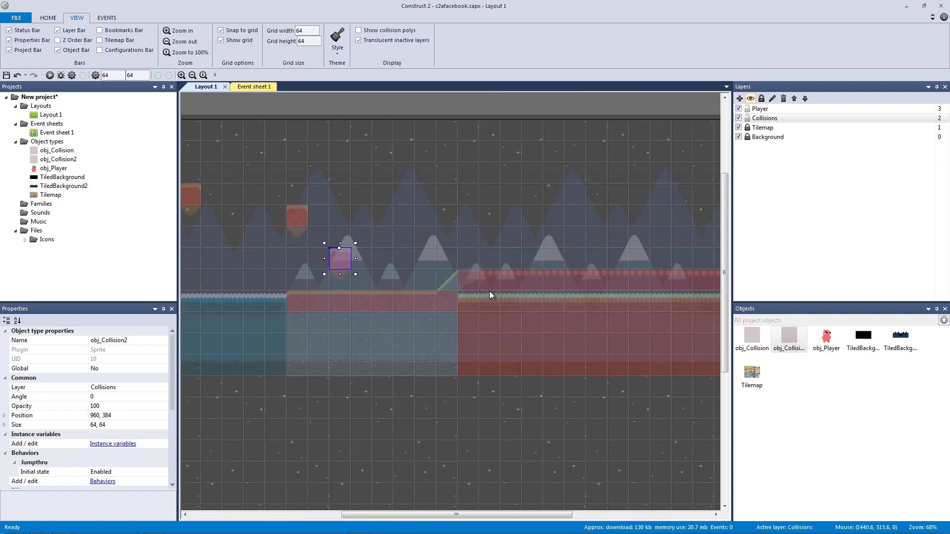
pyautogui.keyDown('ctrl'); pyautogui.scroll(-1, 465, 287); pyautogui.keyUp('ctrl')
pyautogui.moveTo(467, 281); pyautogui.dragTo(562, 278, button='middle')
pyautogui.keyDown('ctrl'); pyautogui.scroll(3, 497, 284); pyautogui.keyUp('ctrl')
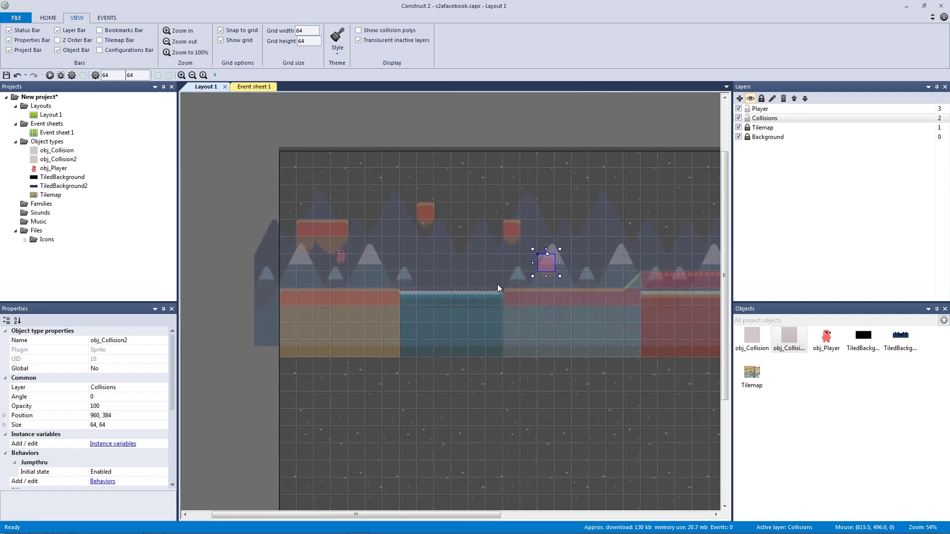
pyautogui.keyDown('ctrl'); pyautogui.scroll(2, 519, 250); pyautogui.keyUp('ctrl')
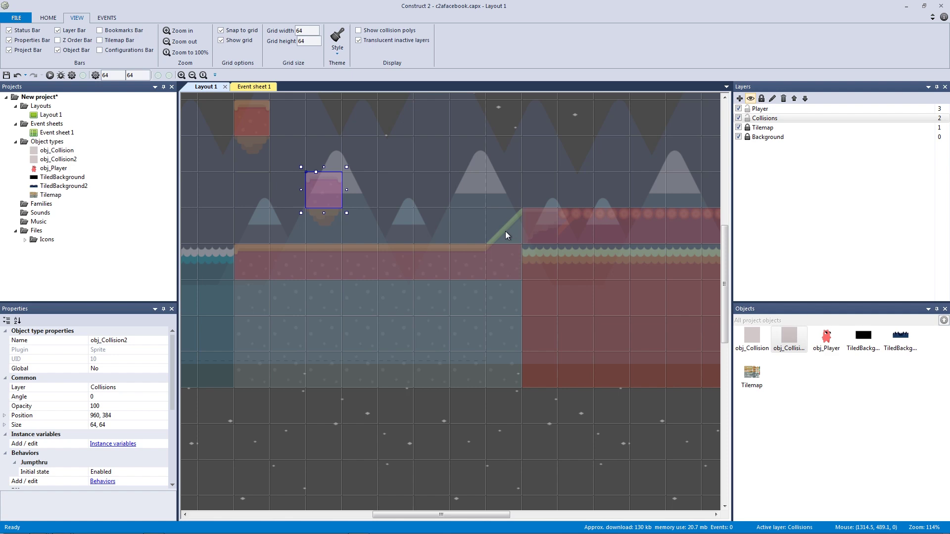
pyautogui.keyDown('ctrl'); pyautogui.scroll(-2, 525, 230); pyautogui.keyUp('ctrl')
pyautogui.moveTo(478, 238); pyautogui.dragTo(763, 247, button='middle')
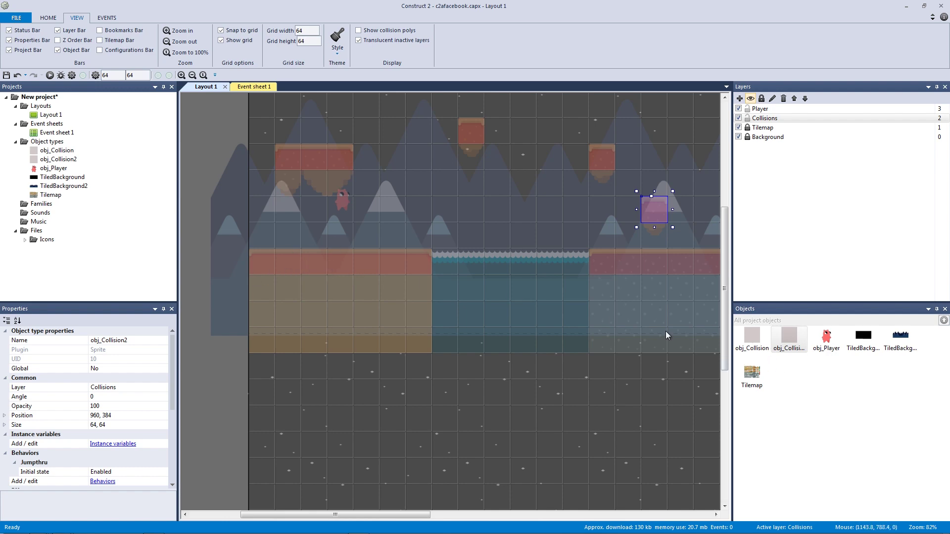
pyautogui.doubleClick(751, 337)
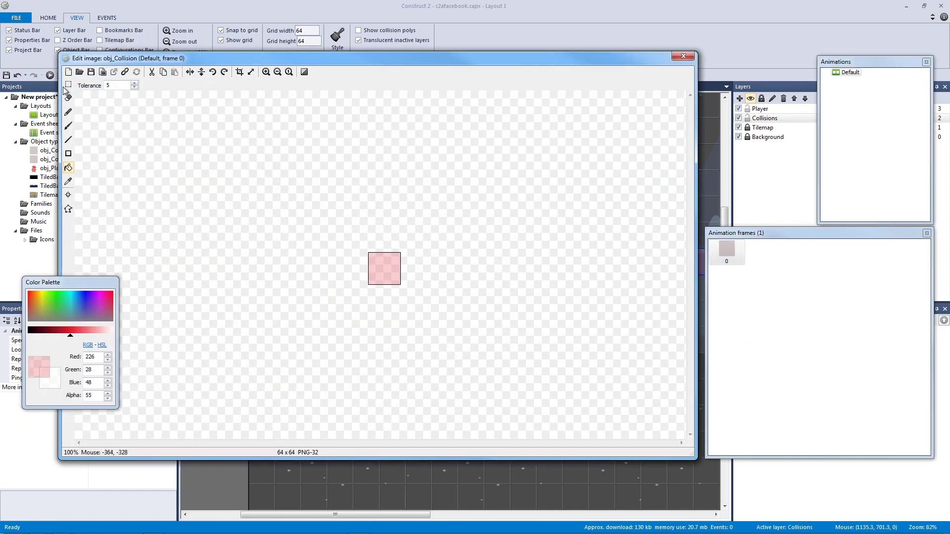
pyautogui.click(68, 140)
pyautogui.moveTo(351, 277); pyautogui.dragTo(429, 222)
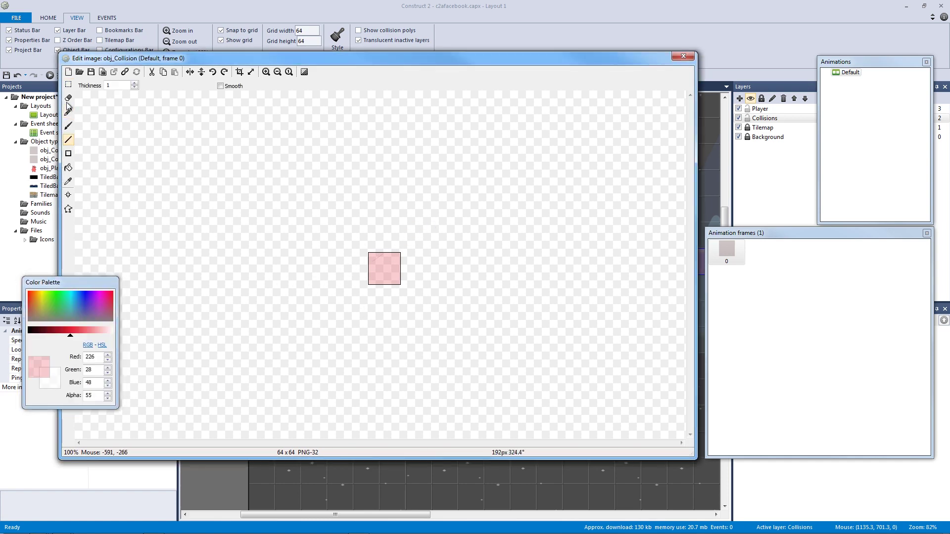
pyautogui.click(68, 84)
pyautogui.moveTo(283, 203); pyautogui.dragTo(387, 267)
pyautogui.press('Delete')
pyautogui.hotkey('ctrl', 'z')
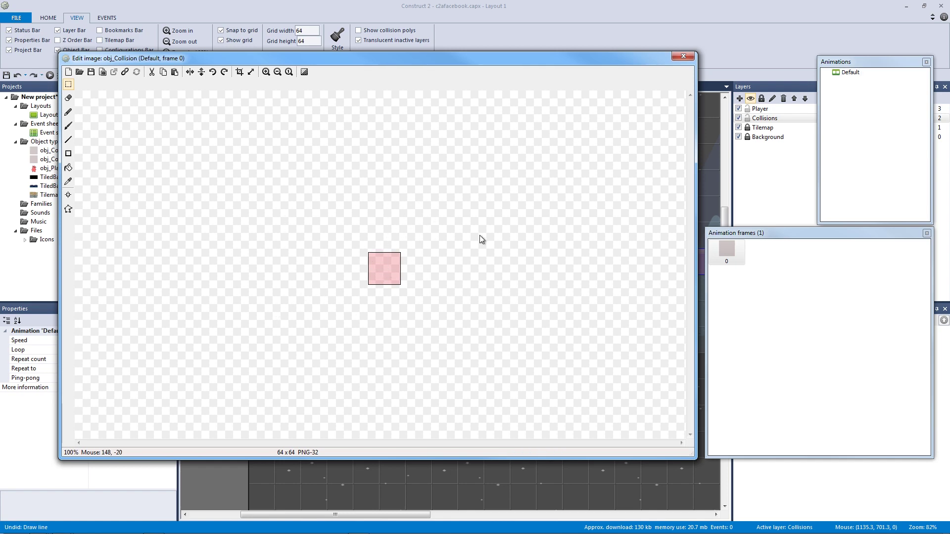
pyautogui.click(684, 58)
# Preview the layout, test the player's running and jumping against the ground and platforms, and close the preview
pyautogui.click(249, 211)
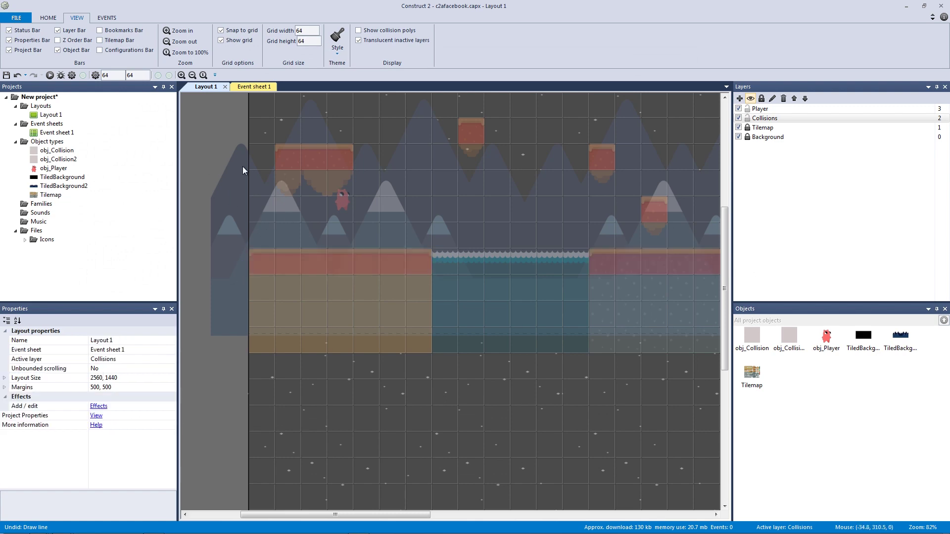
pyautogui.keyDown('ctrl'); pyautogui.scroll(-3, 242, 166); pyautogui.keyUp('ctrl')
pyautogui.click(61, 75)
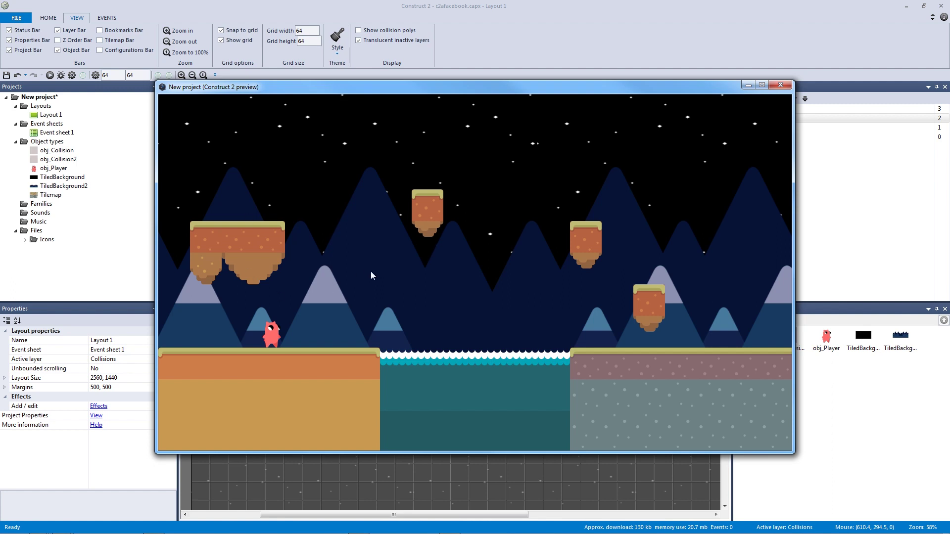
pyautogui.press('Right')
pyautogui.press('Left')
pyautogui.press('Right')
pyautogui.press('Left')
pyautogui.press('Up')
pyautogui.press('Up')
pyautogui.press('Right')
pyautogui.press('Right')
pyautogui.press('Left')
pyautogui.press('Right')
pyautogui.press('Up')
pyautogui.click(780, 85)
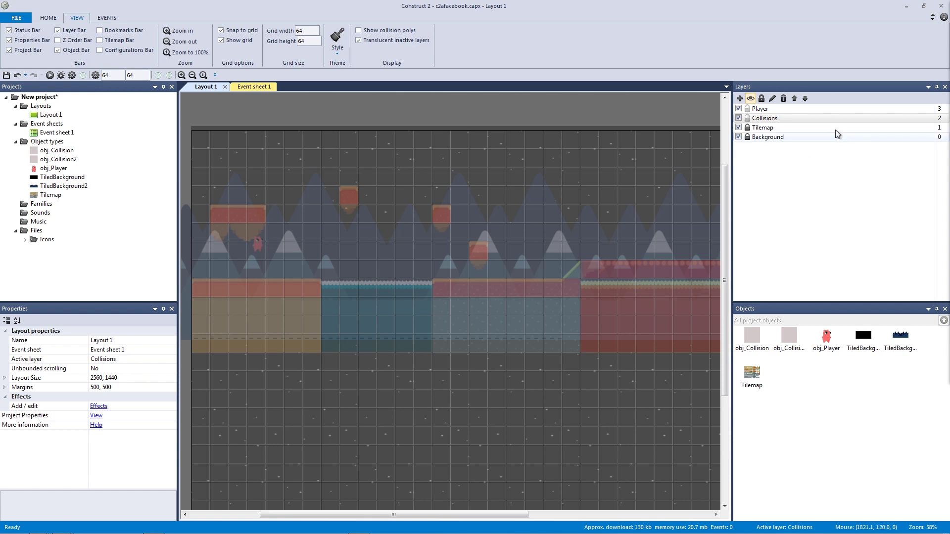
# Set obj_Player's Platform jump strength to 850 and max speed to 550 on the Player layer, and save the project
pyautogui.click(762, 109)
pyautogui.click(264, 249)
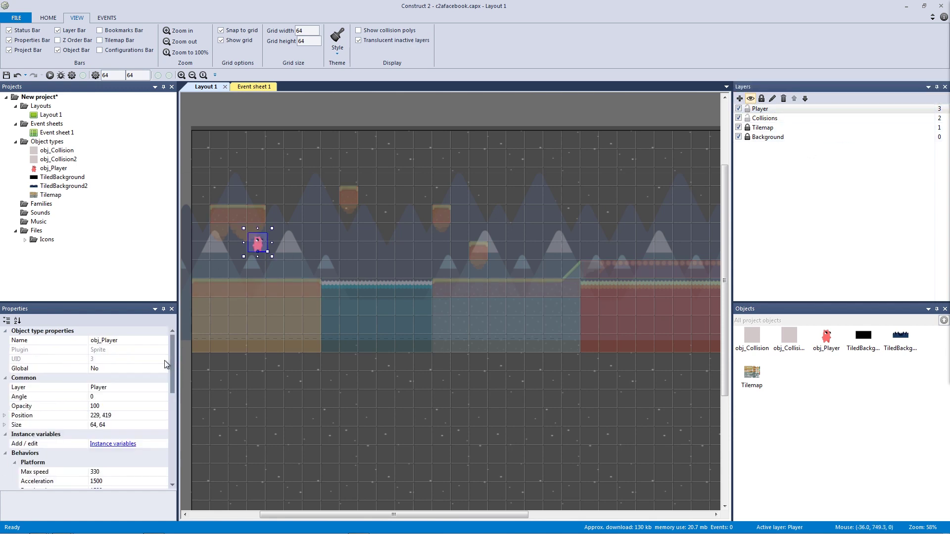
pyautogui.moveTo(172, 359); pyautogui.dragTo(170, 401)
pyautogui.click(53, 360)
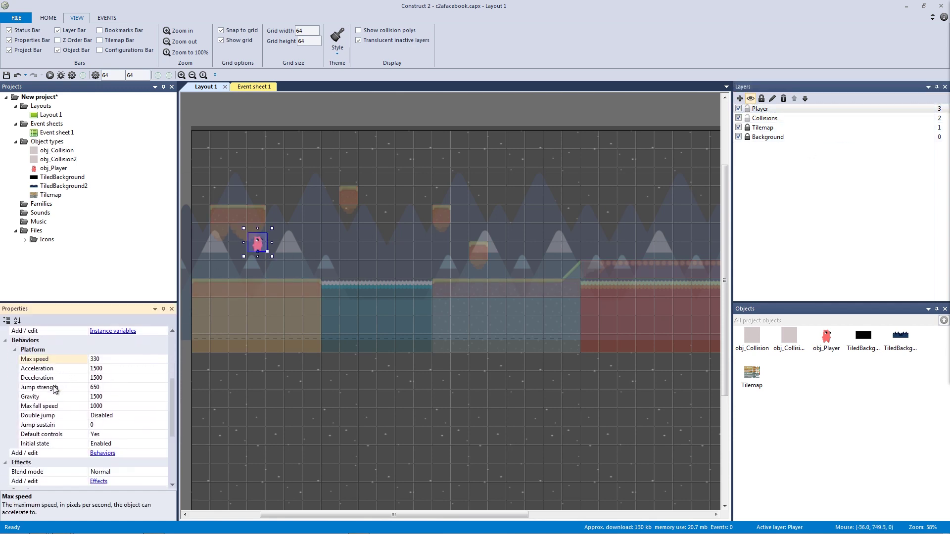
pyautogui.click(57, 389)
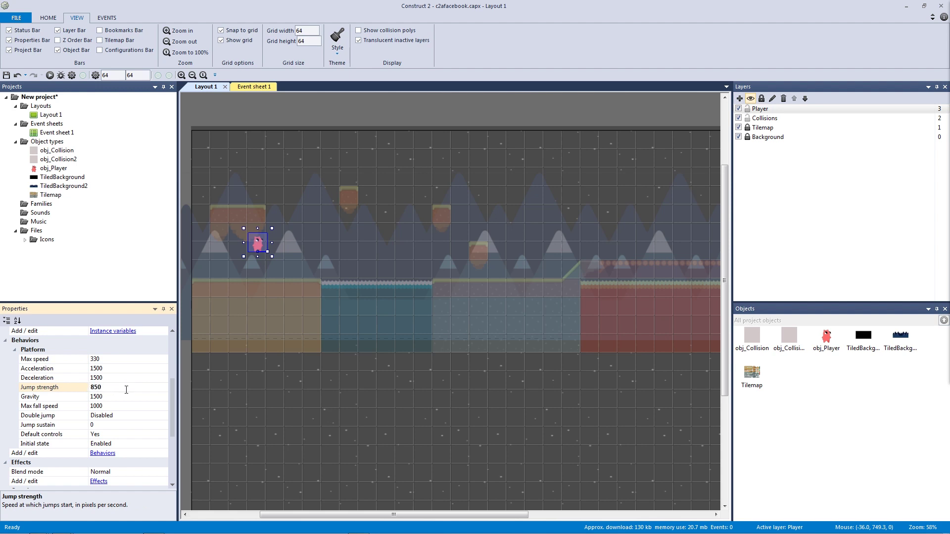
pyautogui.click(117, 359)
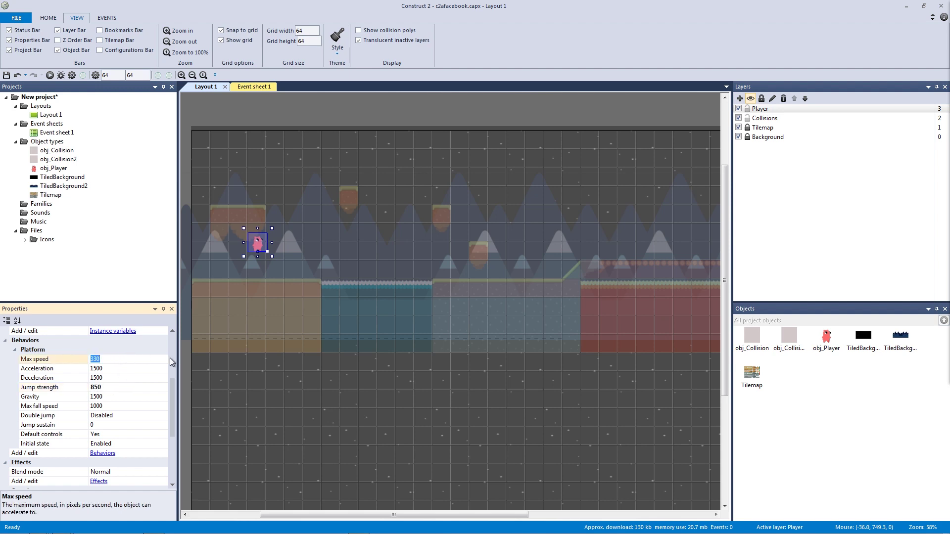
pyautogui.write('550')
pyautogui.hotkey('ctrl', 's')
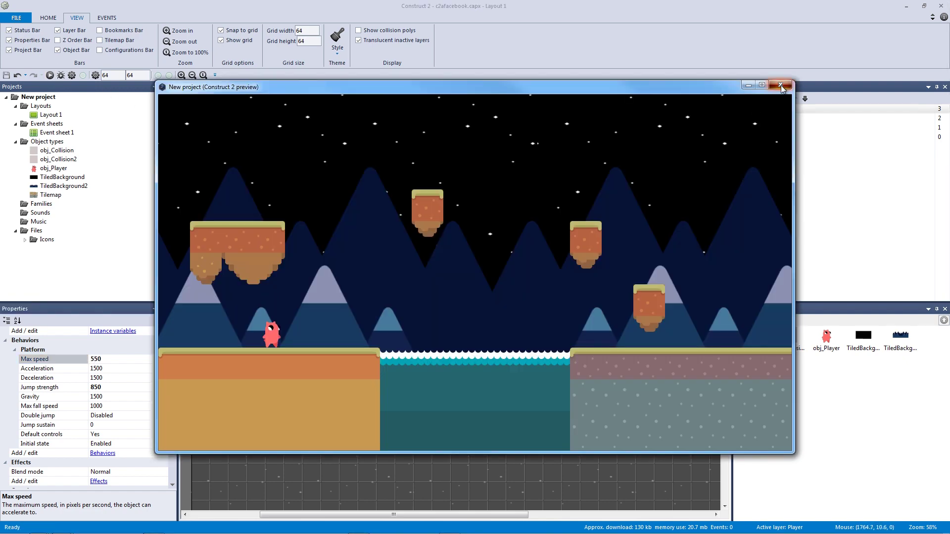
pyautogui.click(782, 87)
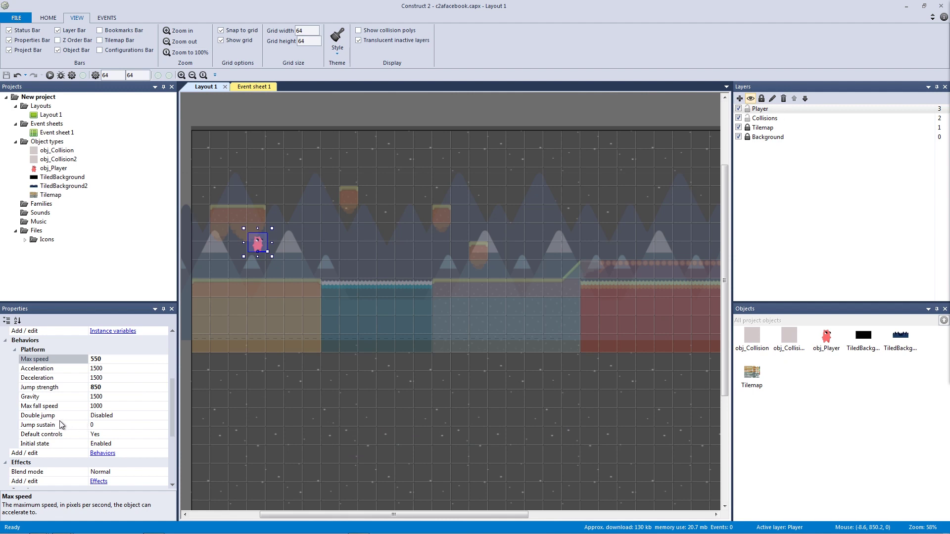
# Enable double jump in obj_Player's Platform behavior and save the project
pyautogui.click(116, 416)
pyautogui.click(163, 416)
pyautogui.click(150, 430)
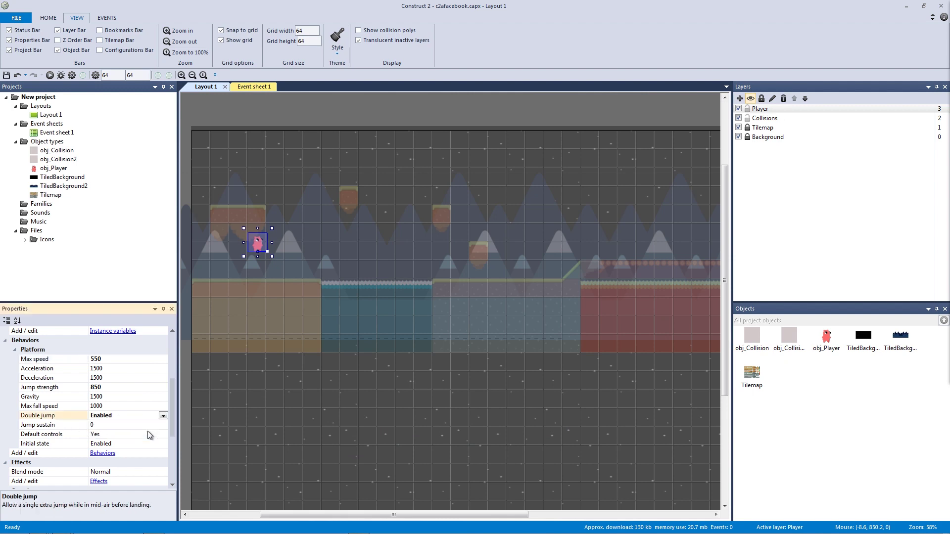
pyautogui.click(186, 362)
pyautogui.hotkey('ctrl', 's')
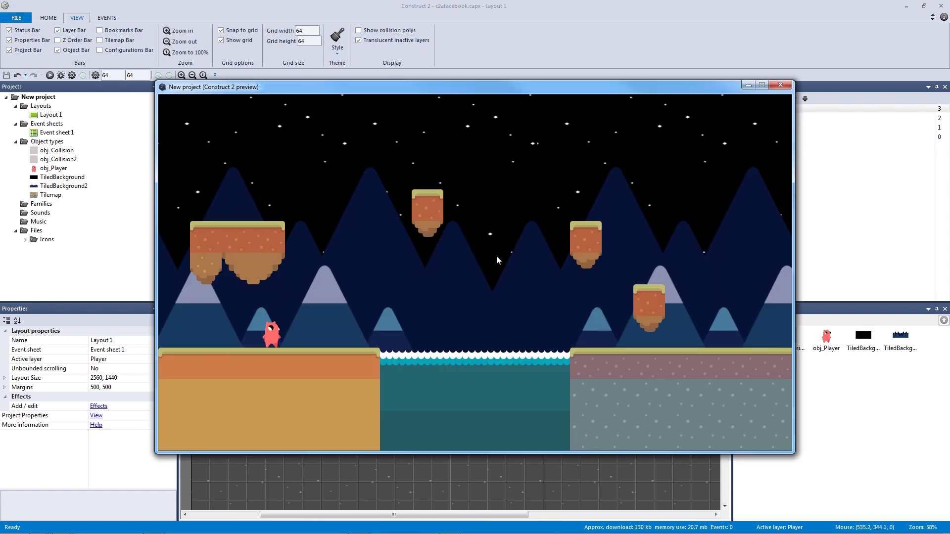
# Test the player's double jump in the preview across the water and the floating platforms, and close the preview
pyautogui.press('Left')
pyautogui.press('Right')
pyautogui.press('Up')
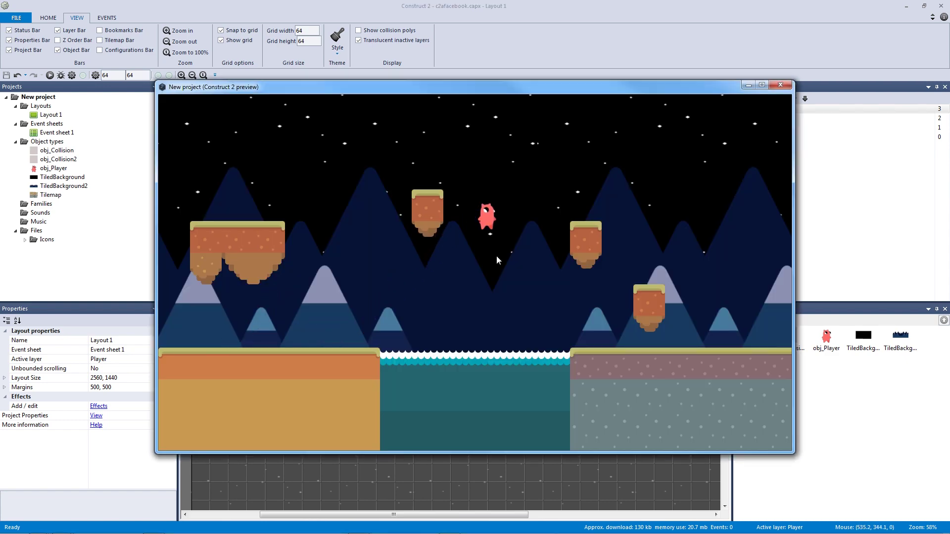
pyautogui.press('Up')
pyautogui.press('Left')
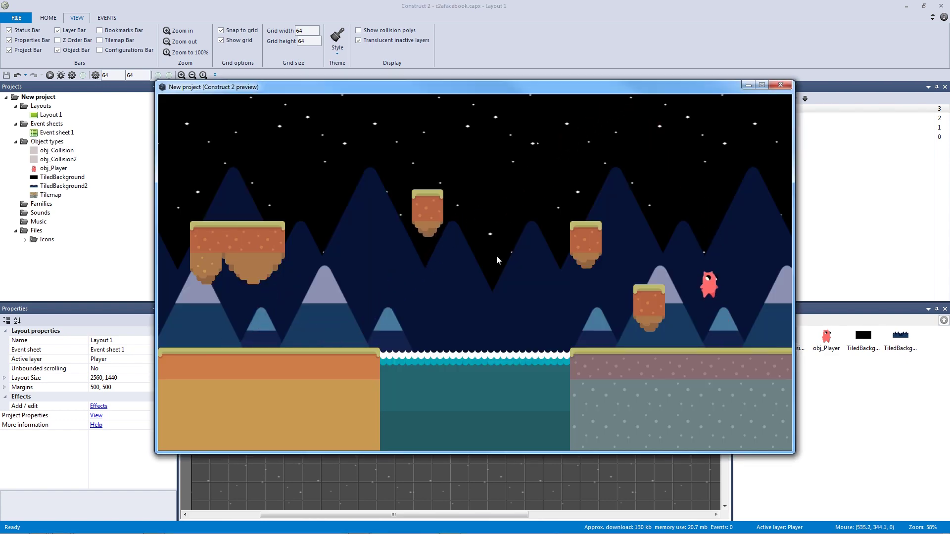
pyautogui.press('Right')
pyautogui.press('Left')
pyautogui.press('Right')
pyautogui.press('Up')
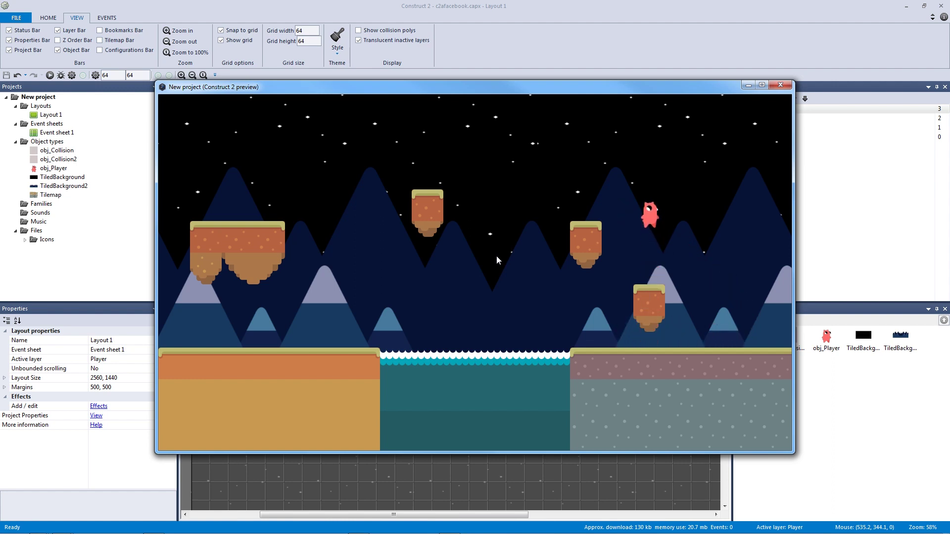
pyautogui.press('Up')
pyautogui.press('Left')
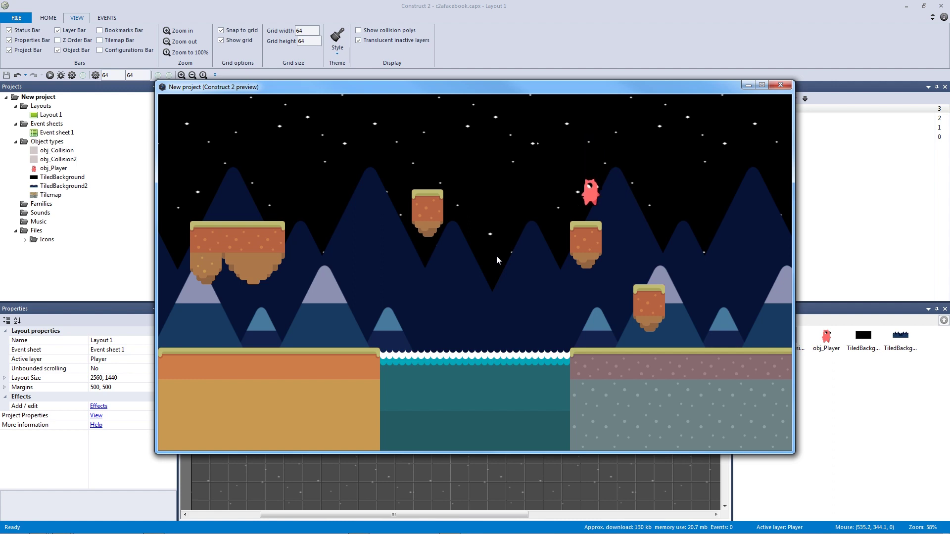
pyautogui.press('Up')
pyautogui.press('Up')
pyautogui.press('Right')
pyautogui.press('Left')
pyautogui.press('Up')
pyautogui.press('Left')
pyautogui.press('Up')
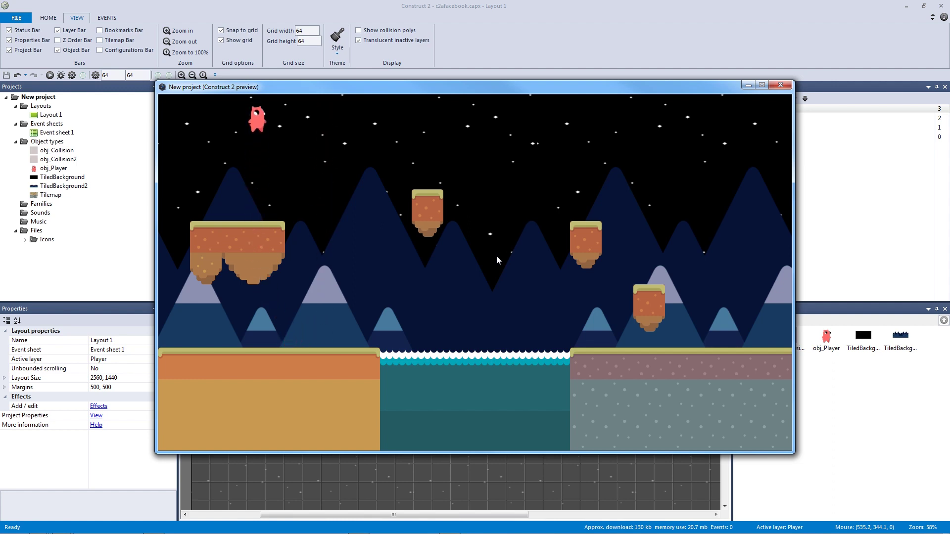
pyautogui.press('Left')
pyautogui.press('Right')
pyautogui.press('Left')
pyautogui.press('Right')
pyautogui.press('Up')
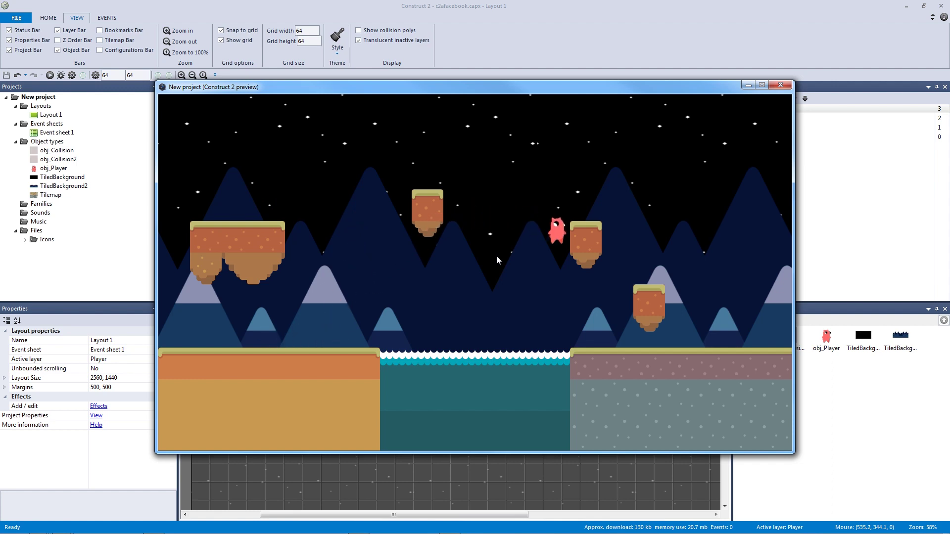
pyautogui.press('Left')
pyautogui.press('Up')
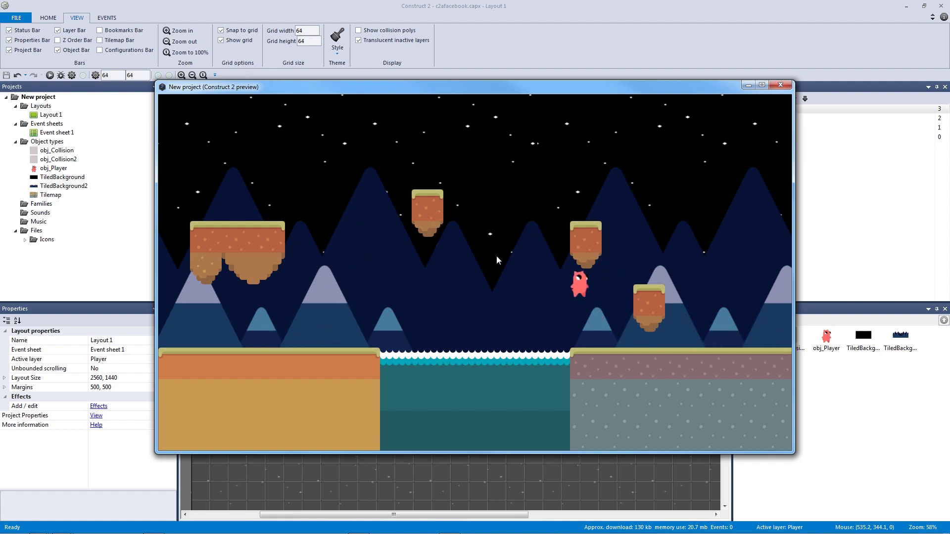
pyautogui.press('Right')
pyautogui.press('Up')
pyautogui.press('Up')
pyautogui.press('Left')
pyautogui.press('Right')
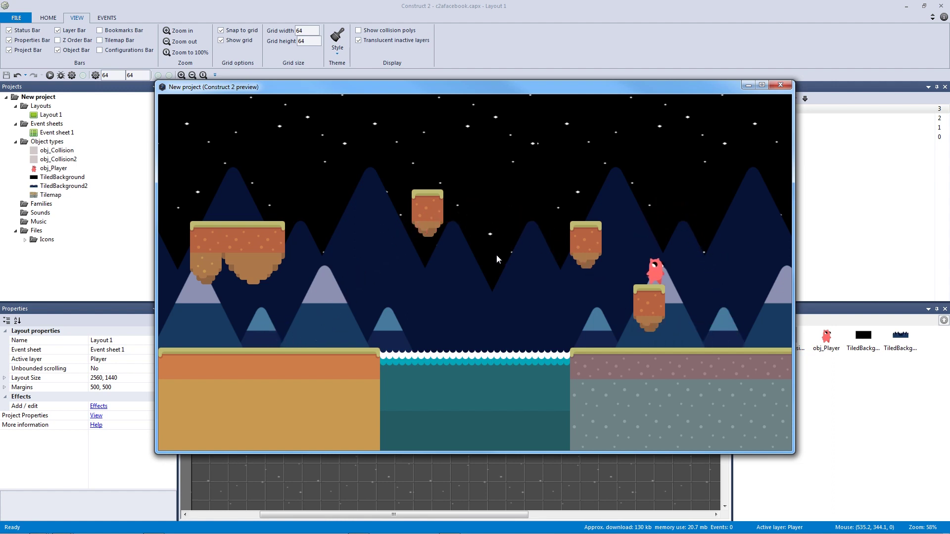
pyautogui.click(781, 84)
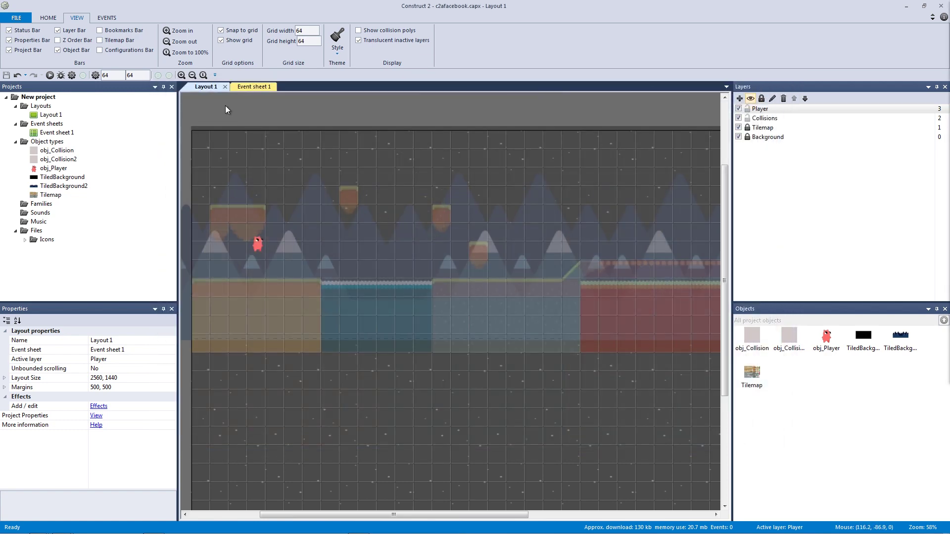
# Insert a Keyboard object into the project
pyautogui.keyDown('ctrl'); pyautogui.scroll(-2, 584, 149); pyautogui.keyUp('ctrl')
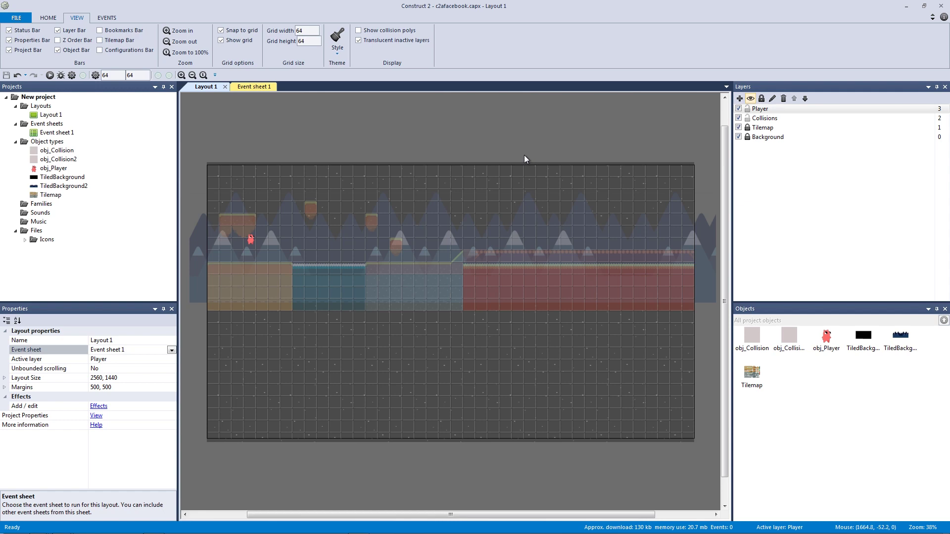
pyautogui.doubleClick(444, 136)
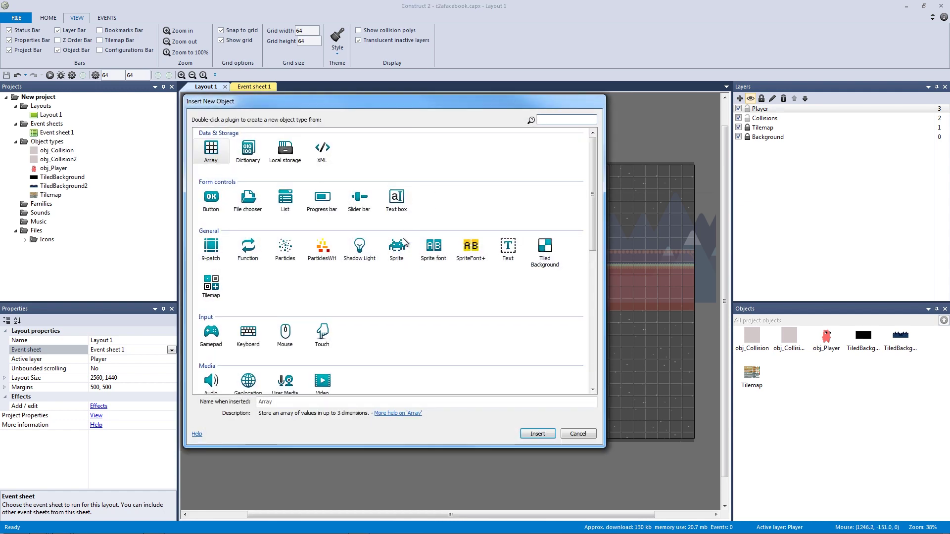
pyautogui.click(398, 249)
pyautogui.moveTo(596, 197); pyautogui.dragTo(591, 222)
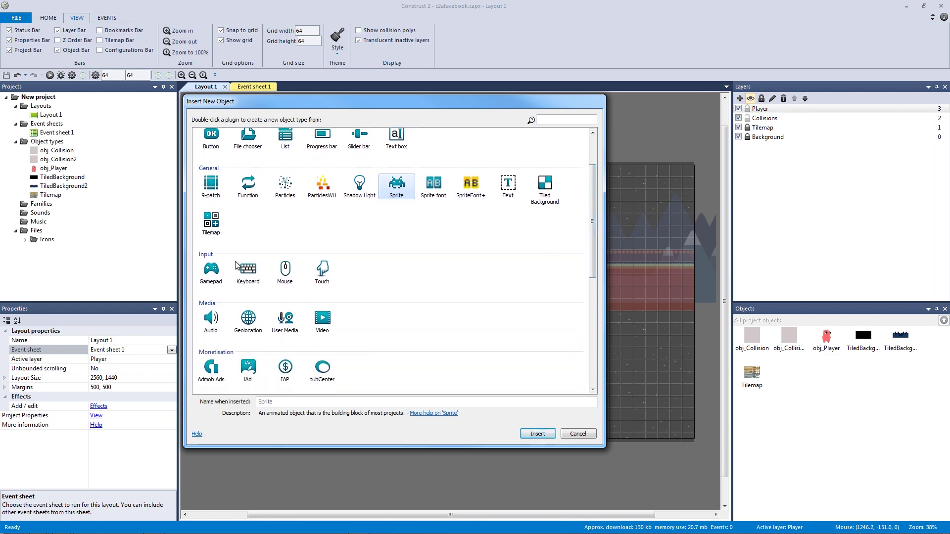
pyautogui.click(255, 270)
pyautogui.doubleClick(258, 270)
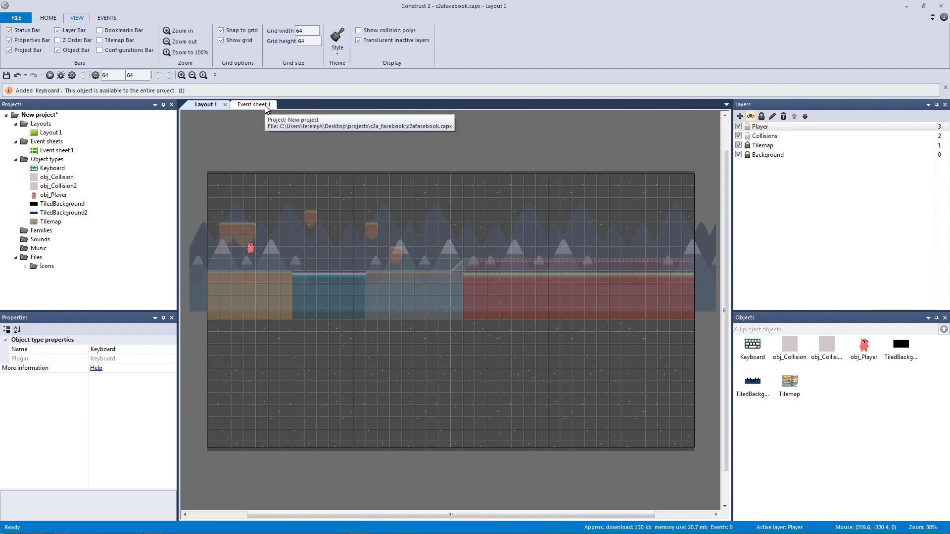
# Add an event to Event sheet 1 with the Keyboard condition Key is down for the Right arrow
pyautogui.click(254, 87)
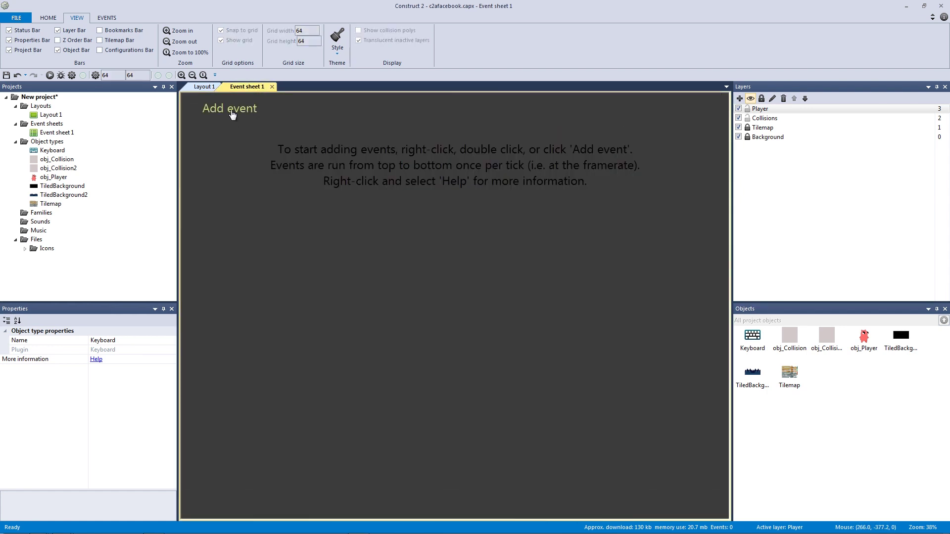
pyautogui.click(232, 111)
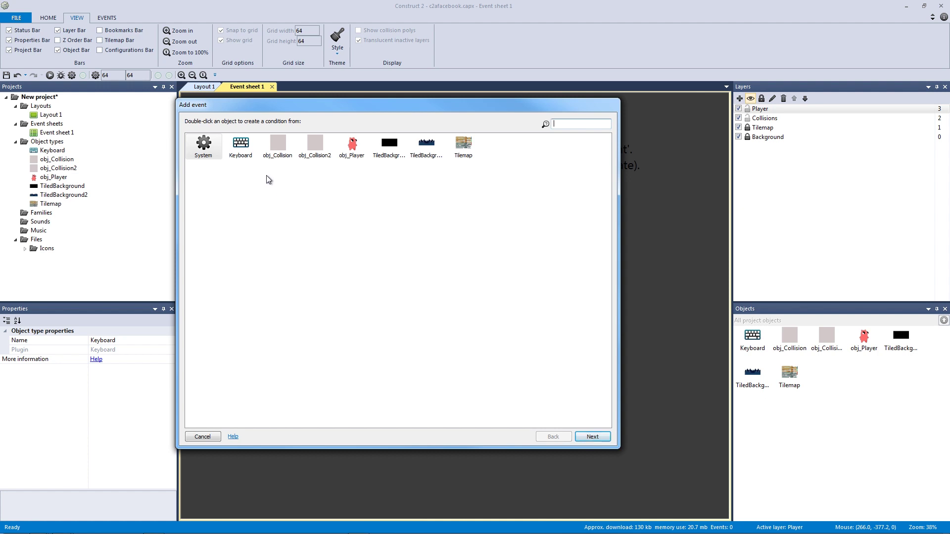
pyautogui.doubleClick(246, 149)
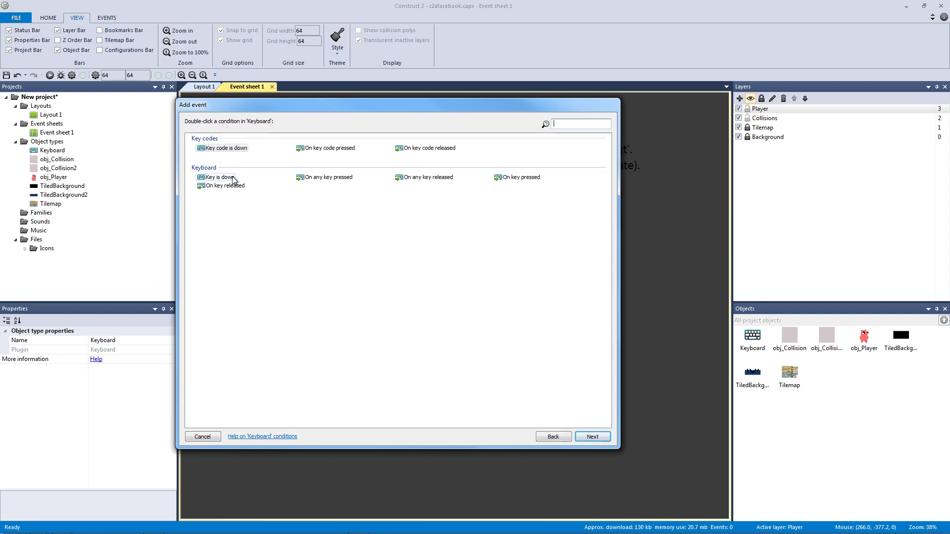
pyautogui.doubleClick(219, 178)
pyautogui.moveTo(438, 199); pyautogui.dragTo(338, 167)
pyautogui.click(394, 209)
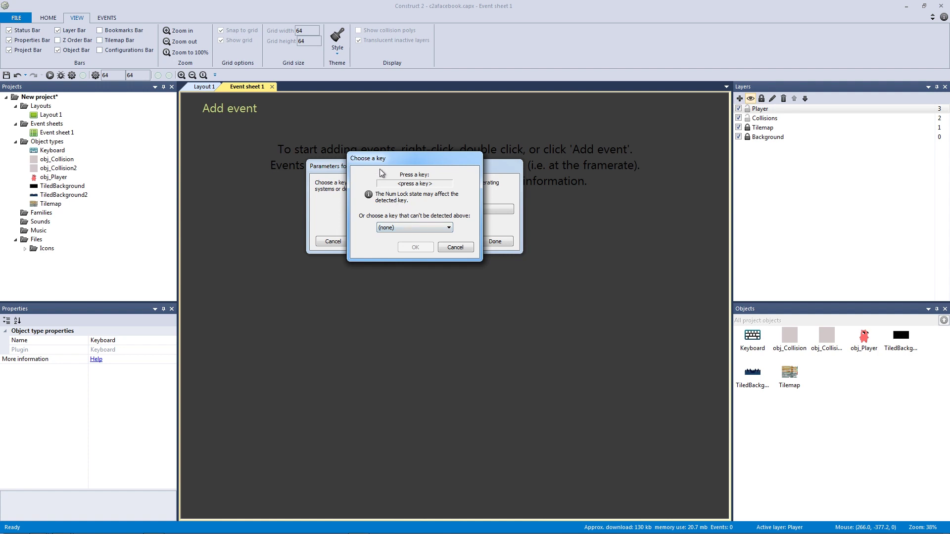
pyautogui.press('Right')
pyautogui.click(419, 248)
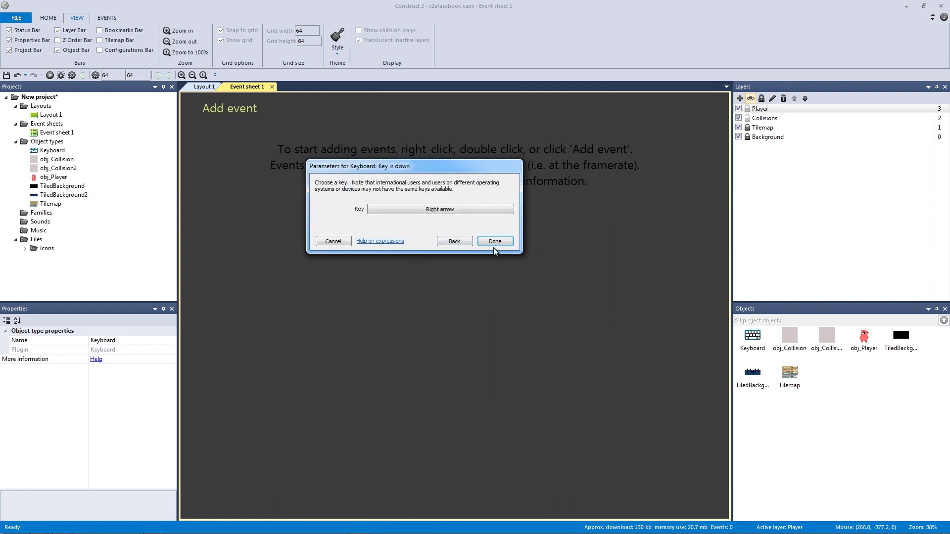
pyautogui.click(487, 242)
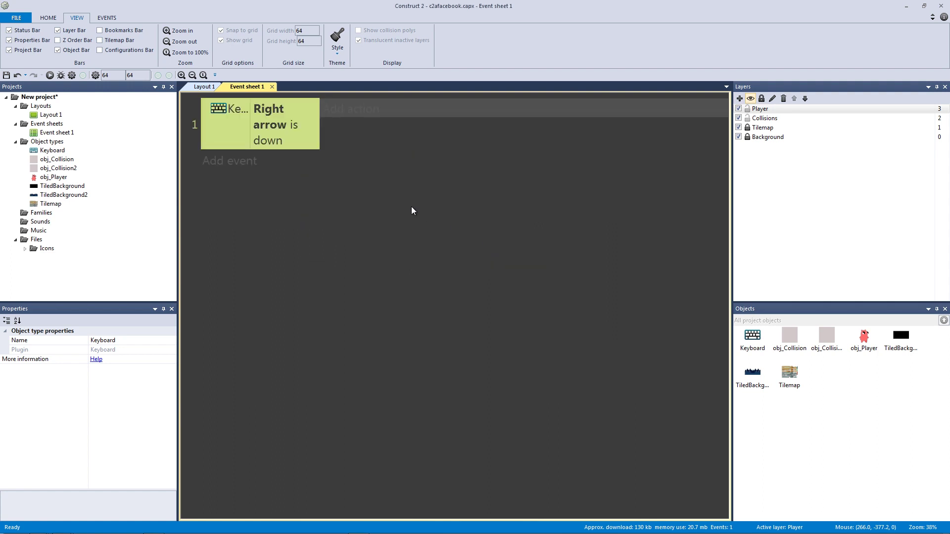
# Duplicate the Right arrow event, change the copy's key to Left arrow, and widen the condition column
pyautogui.hotkey('ctrl', 'c')
pyautogui.hotkey('ctrl', 'v')
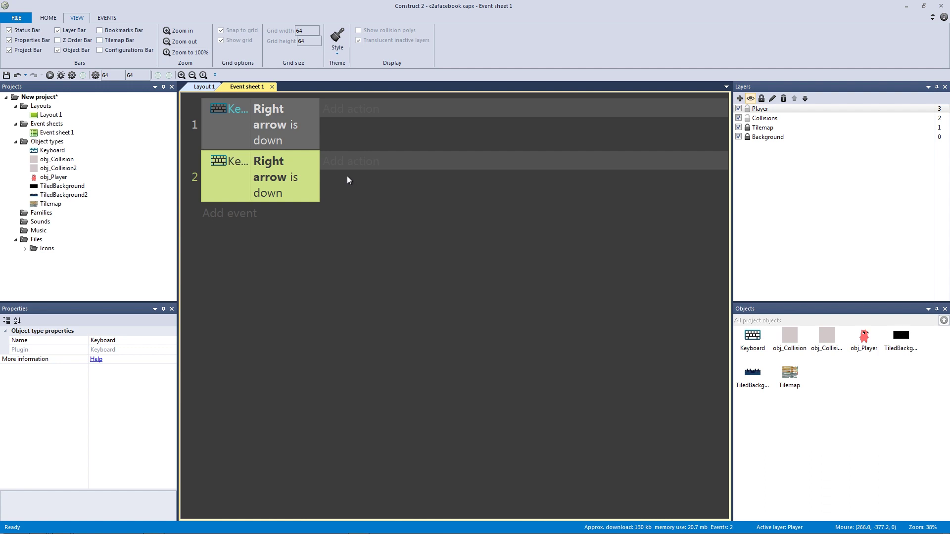
pyautogui.doubleClick(295, 177)
pyautogui.click(412, 212)
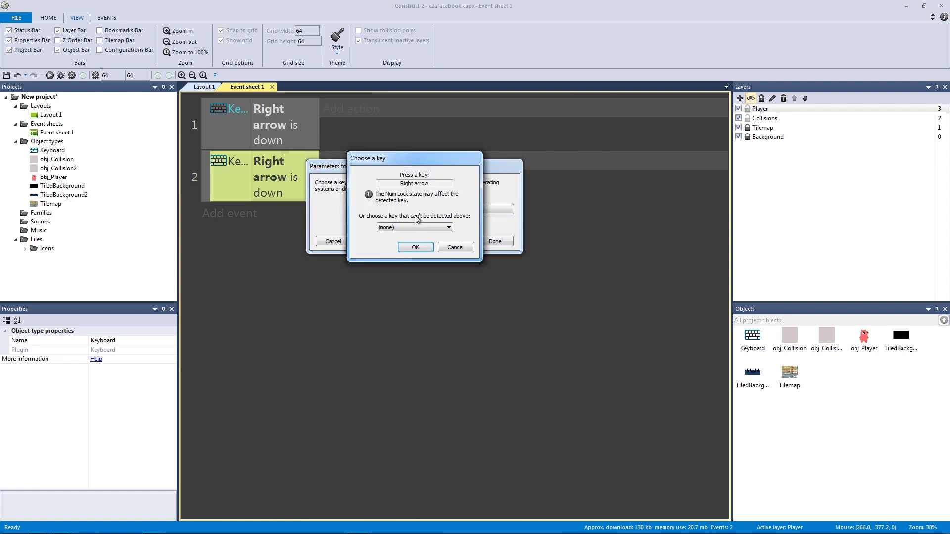
pyautogui.click(415, 247)
pyautogui.click(495, 242)
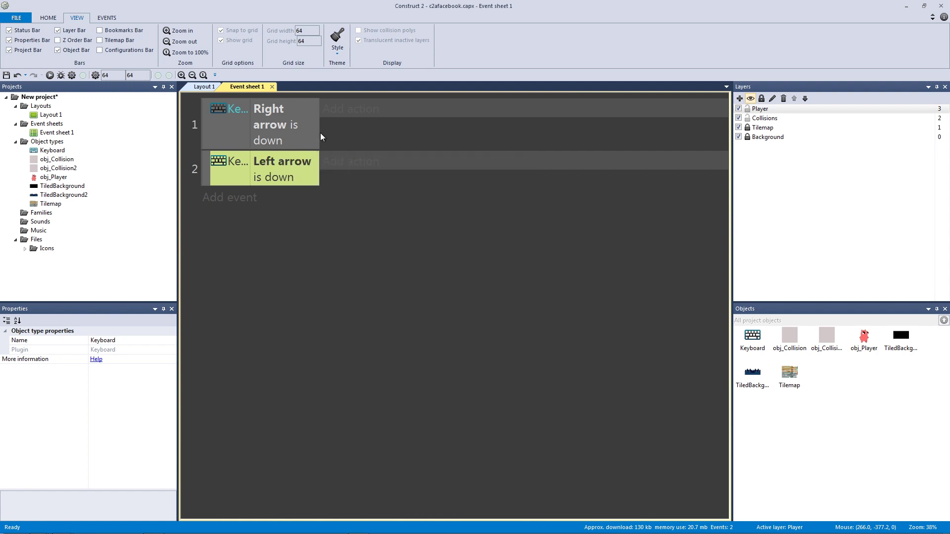
pyautogui.click(331, 112)
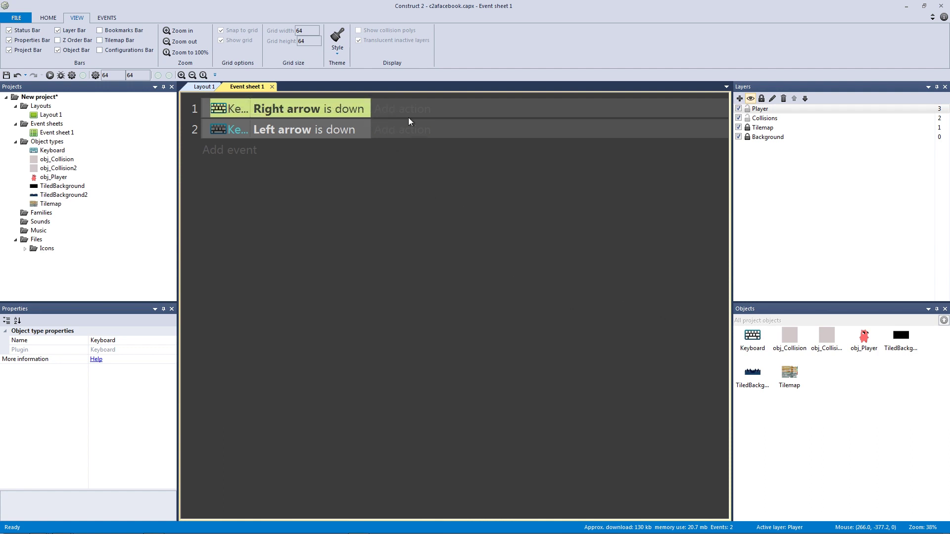
pyautogui.click(345, 131)
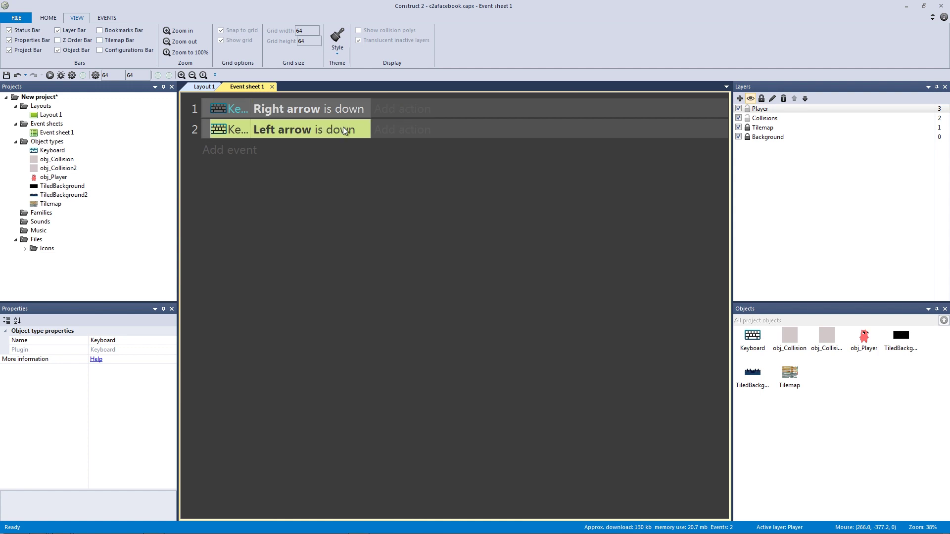
# Add an obj_Player Set mirrored action with the state Not mirrored to the Right arrow event
pyautogui.click(206, 88)
pyautogui.click(250, 239)
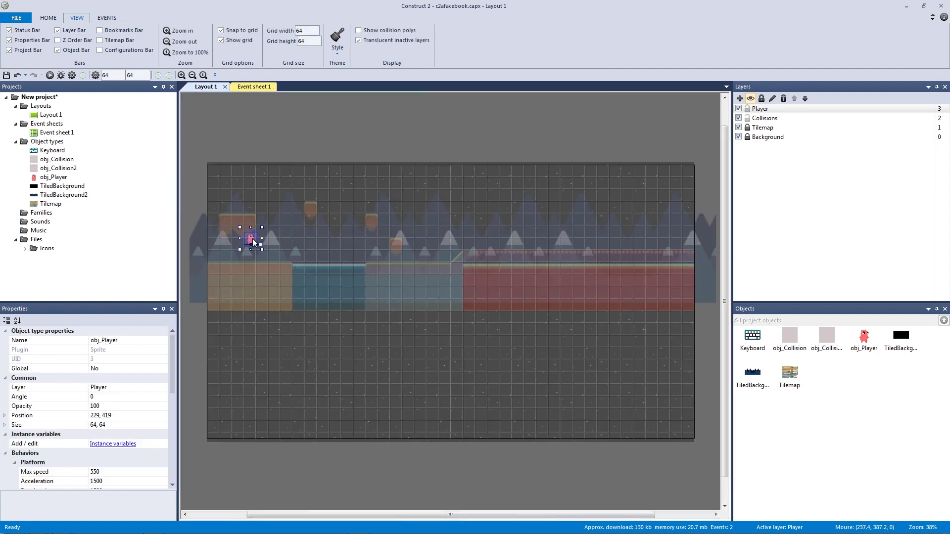
pyautogui.click(254, 87)
pyautogui.click(323, 110)
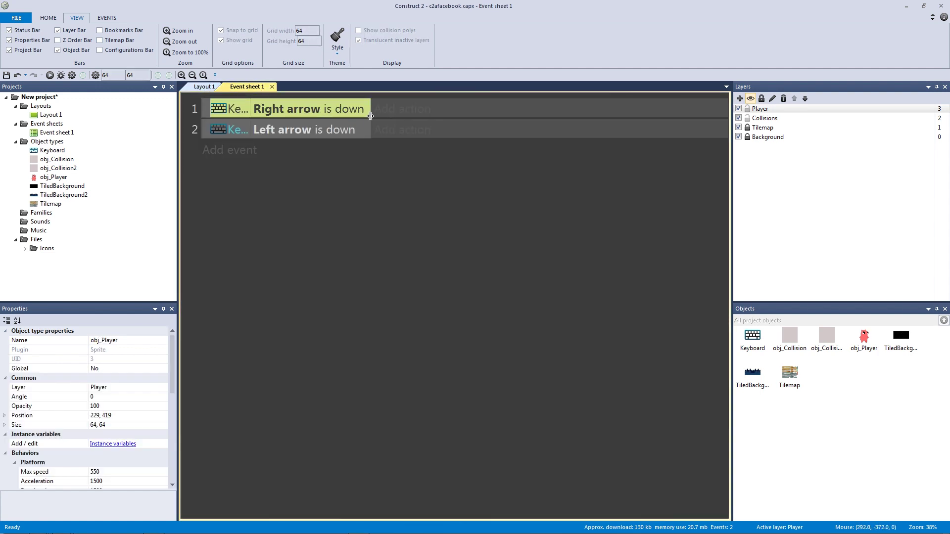
pyautogui.click(391, 119)
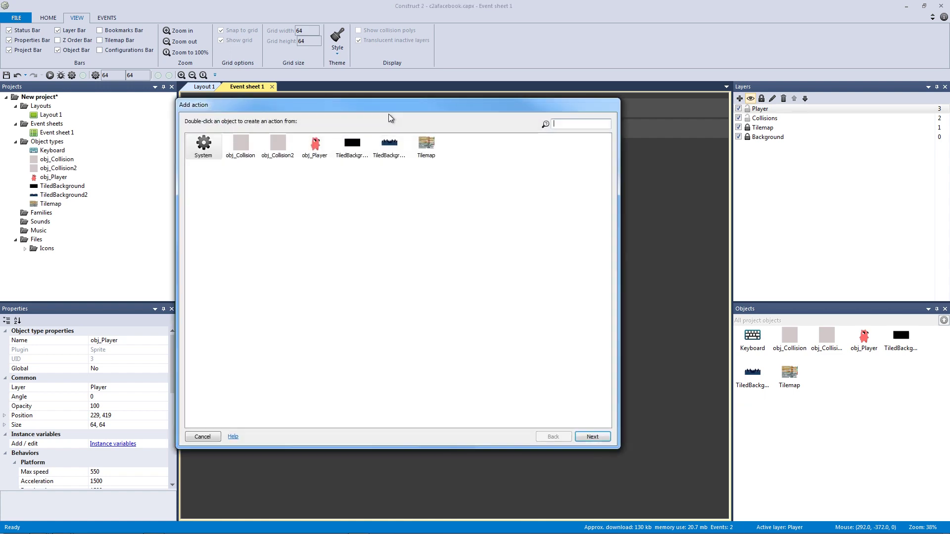
pyautogui.doubleClick(319, 148)
pyautogui.write('mirror')
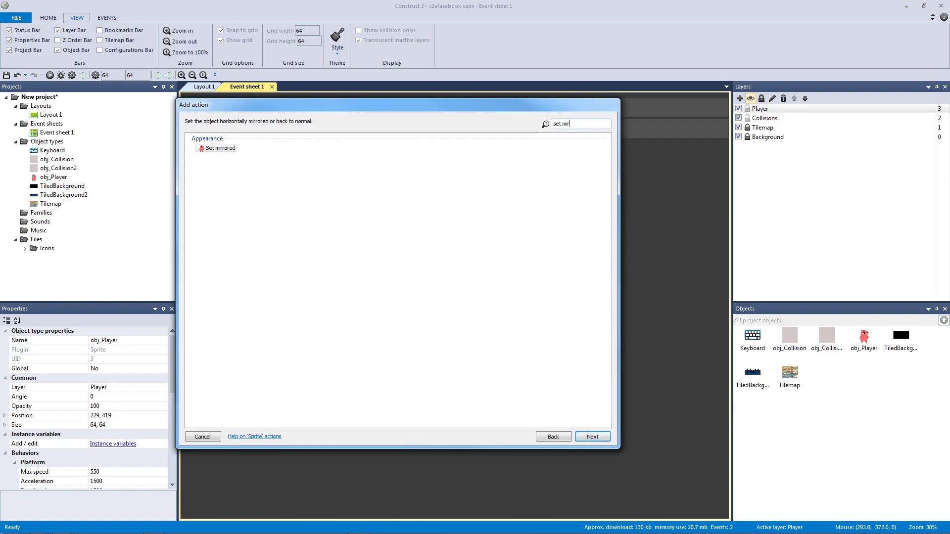
pyautogui.press('Return')
pyautogui.click(403, 209)
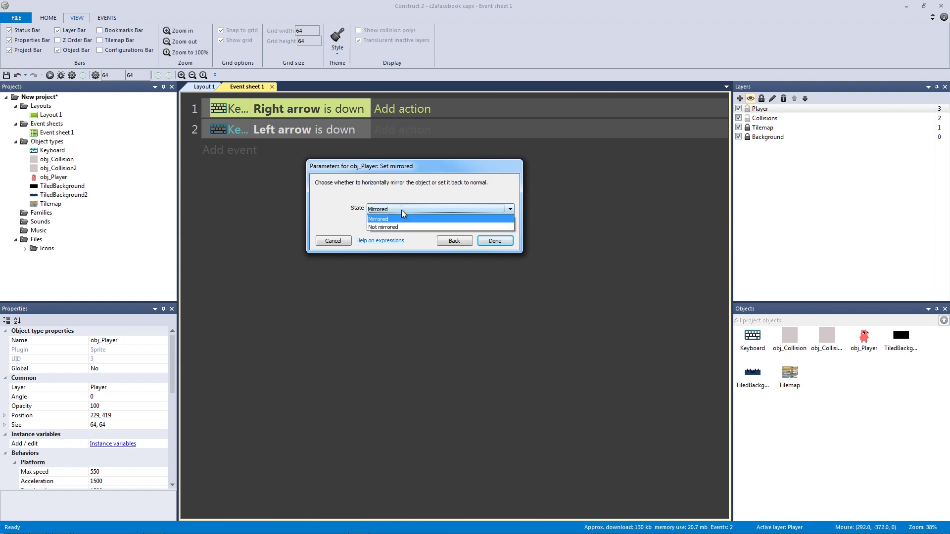
pyautogui.click(401, 228)
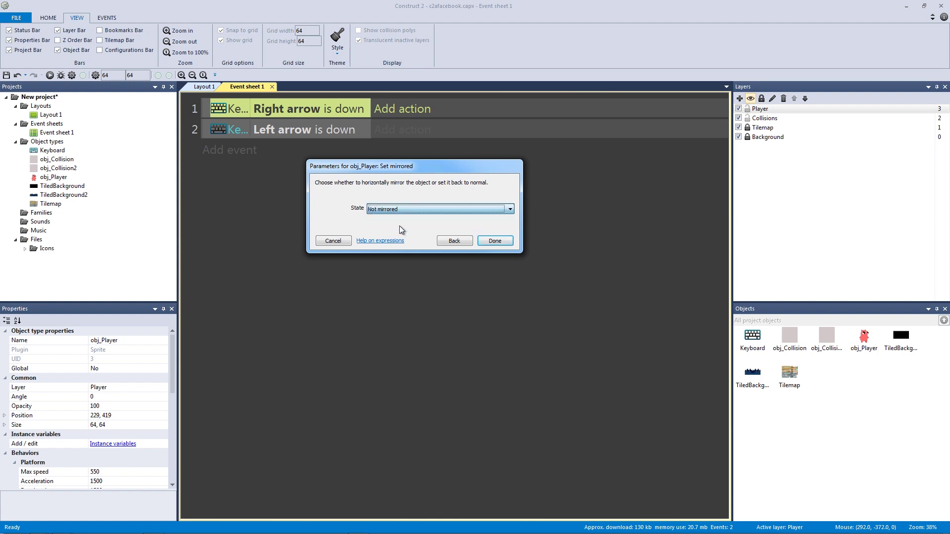
pyautogui.click(496, 242)
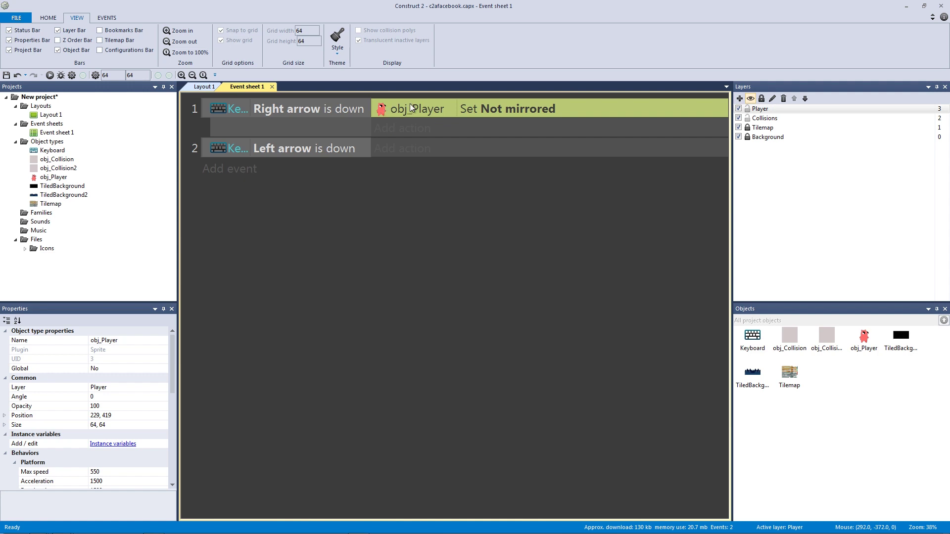
# Copy the obj_Player action to the Left arrow event, set its state to Mirrored, and save the project
pyautogui.keyDown('ctrl'); pyautogui.moveTo(422, 108); pyautogui.dragTo(424, 154); pyautogui.keyUp('ctrl')
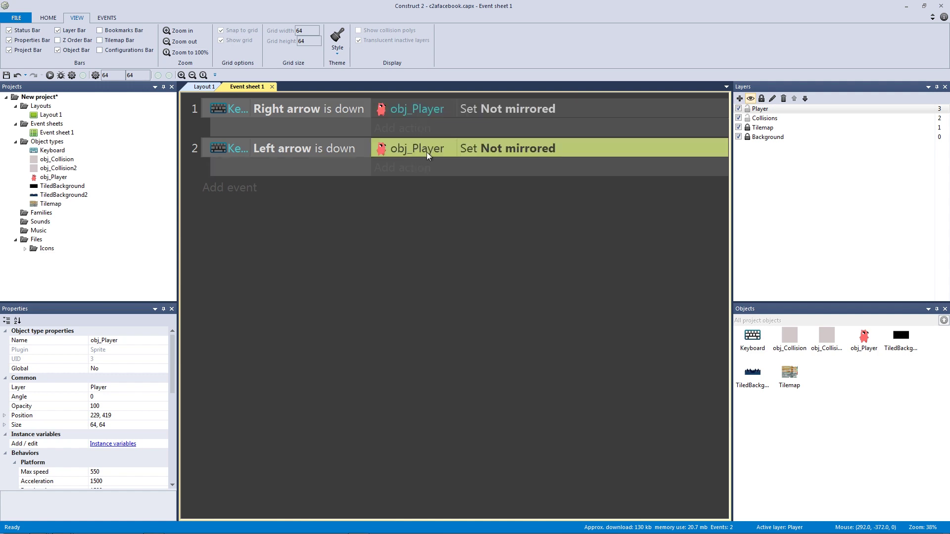
pyautogui.doubleClick(427, 154)
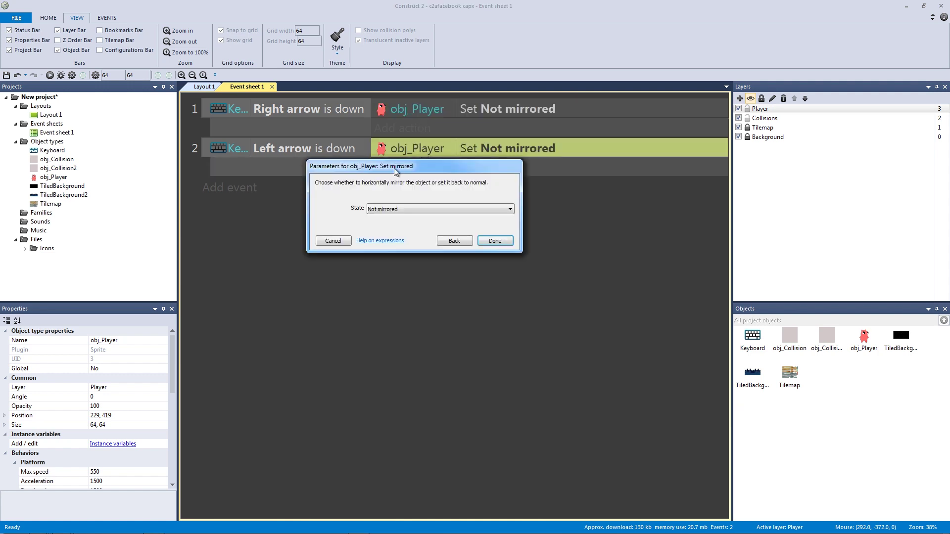
pyautogui.click(407, 217)
pyautogui.click(404, 219)
pyautogui.click(495, 241)
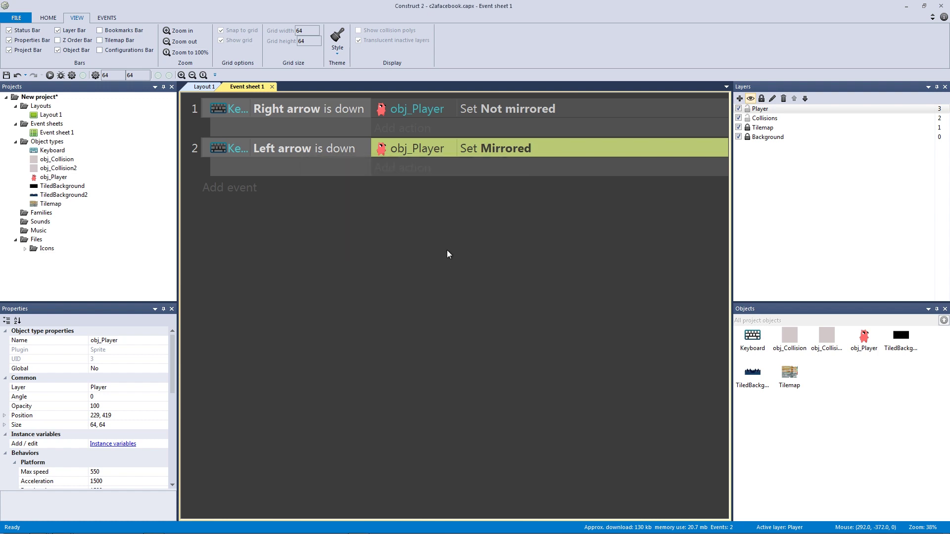
pyautogui.hotkey('ctrl', 's')
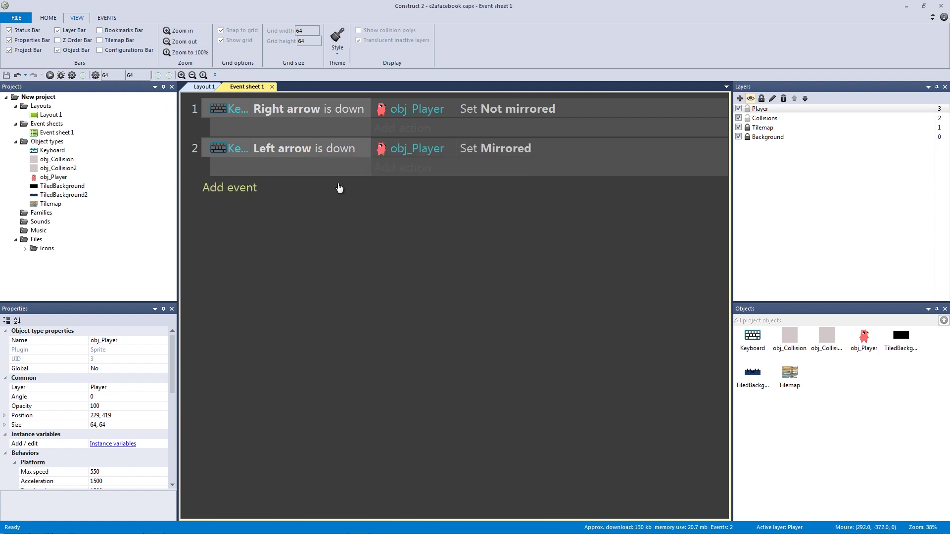
# Preview the layout, test the player facing left and right while moving and jumping, and close the preview
pyautogui.press('F5')
pyautogui.press('Left')
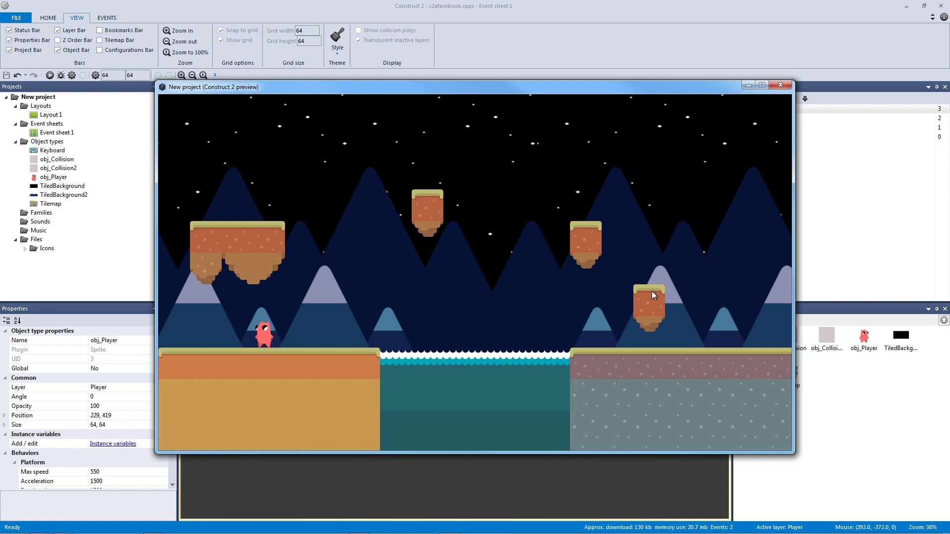
pyautogui.press('Right')
pyautogui.press('Left')
pyautogui.press('Up')
pyautogui.press('Right')
pyautogui.press('Left')
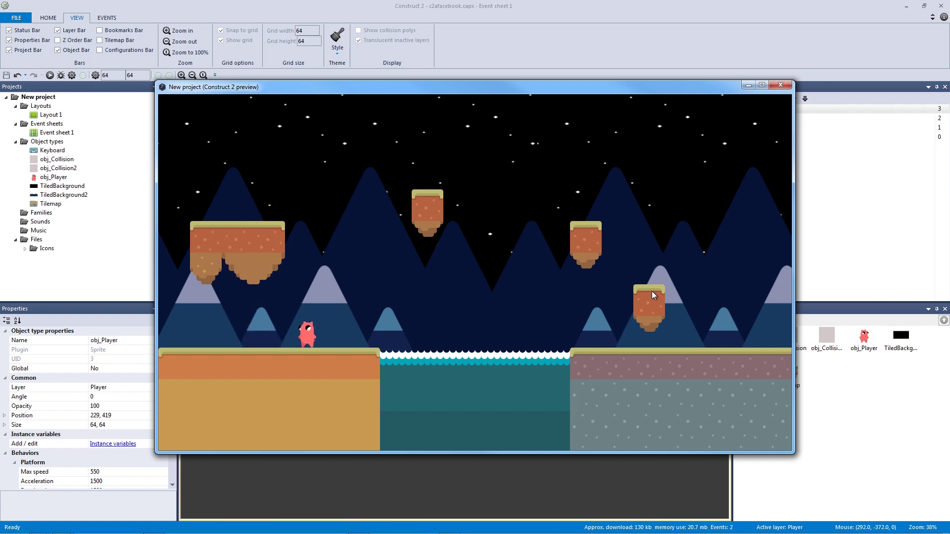
pyautogui.click(780, 85)
# Check the origin point of obj_Player's ID_IDLE frame 0 in the image editor, and close the editor
pyautogui.doubleClick(869, 342)
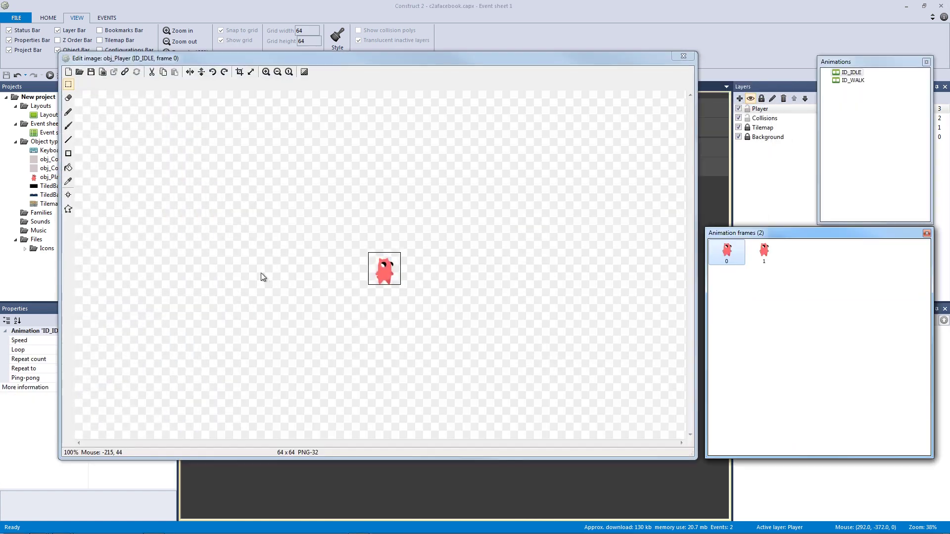
pyautogui.click(68, 195)
pyautogui.click(385, 284)
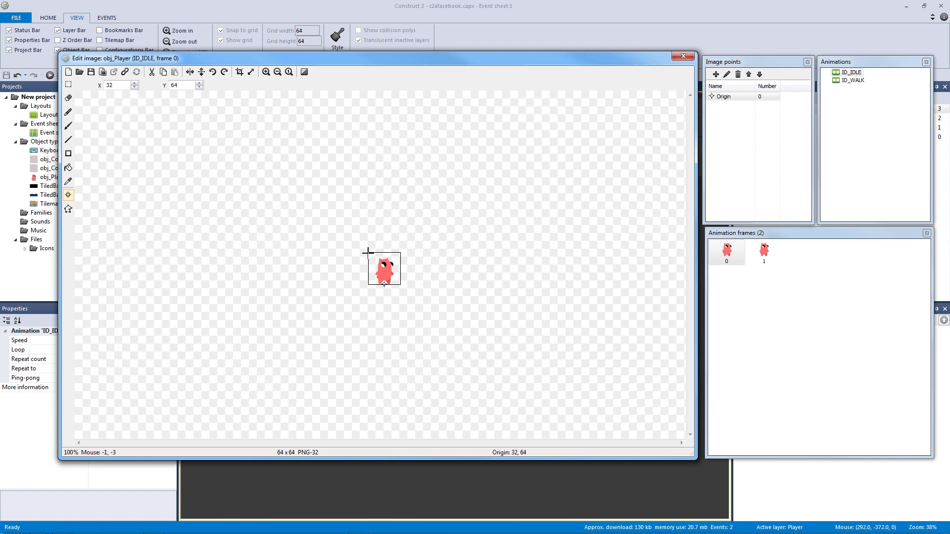
pyautogui.click(683, 56)
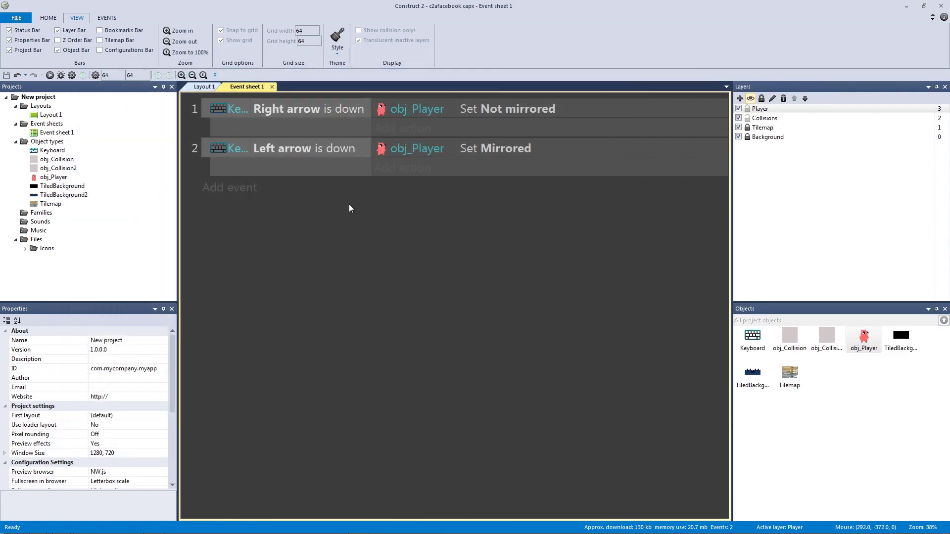
pyautogui.click(204, 86)
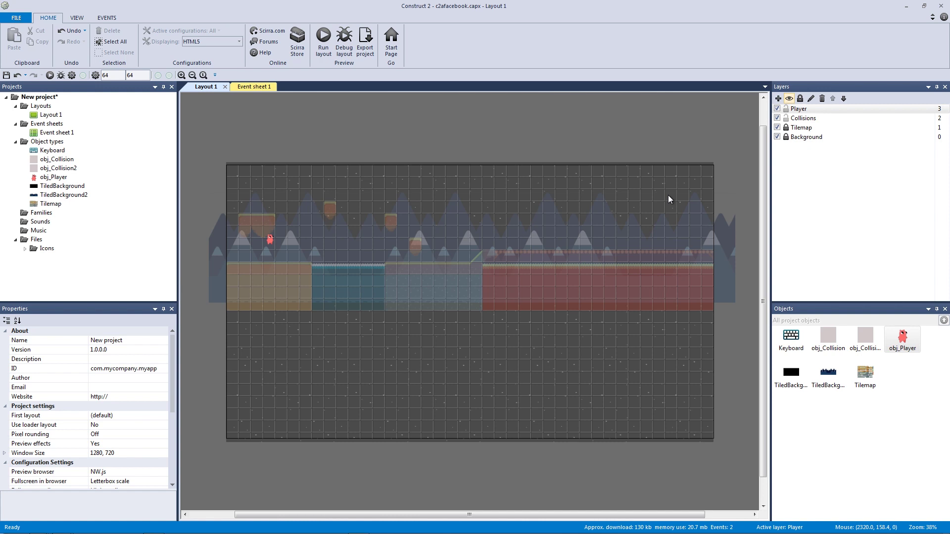
pyautogui.click(254, 87)
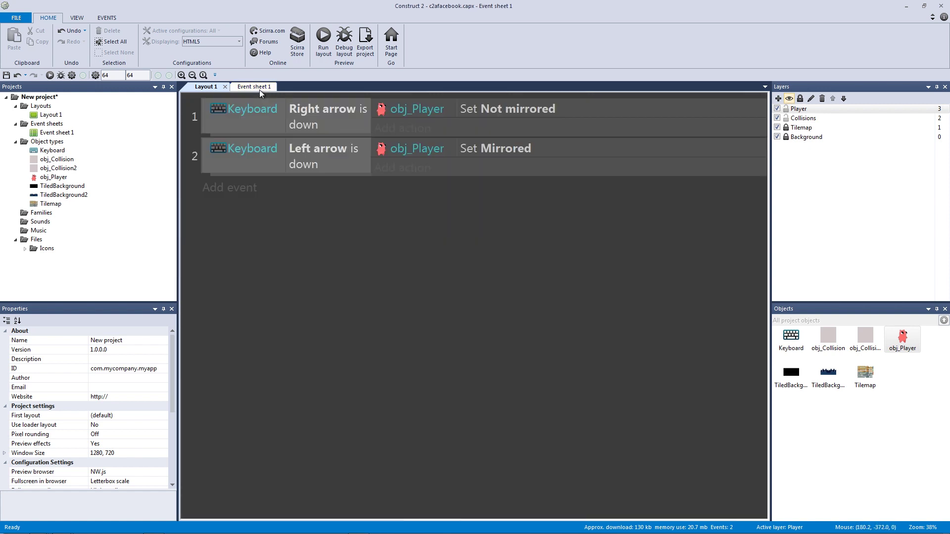
pyautogui.click(343, 124)
pyautogui.click(338, 149)
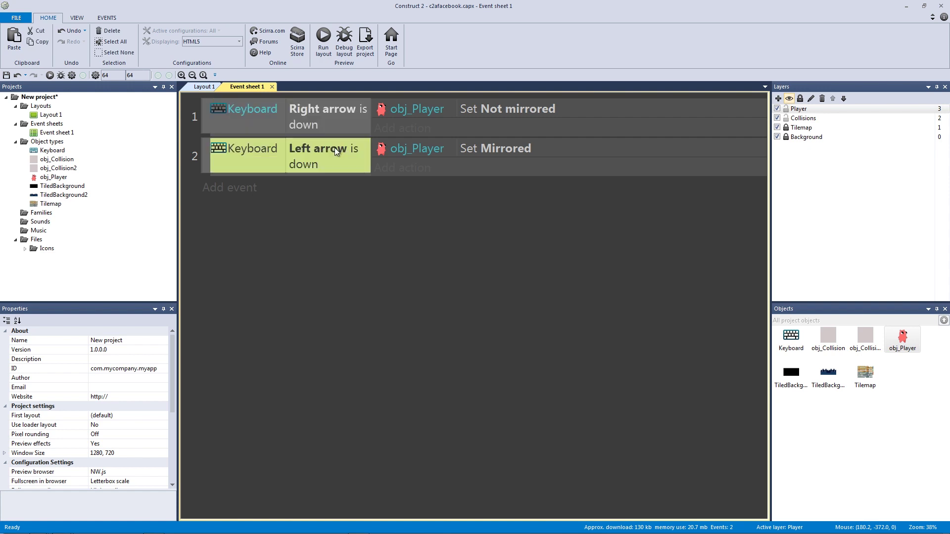
pyautogui.click(343, 137)
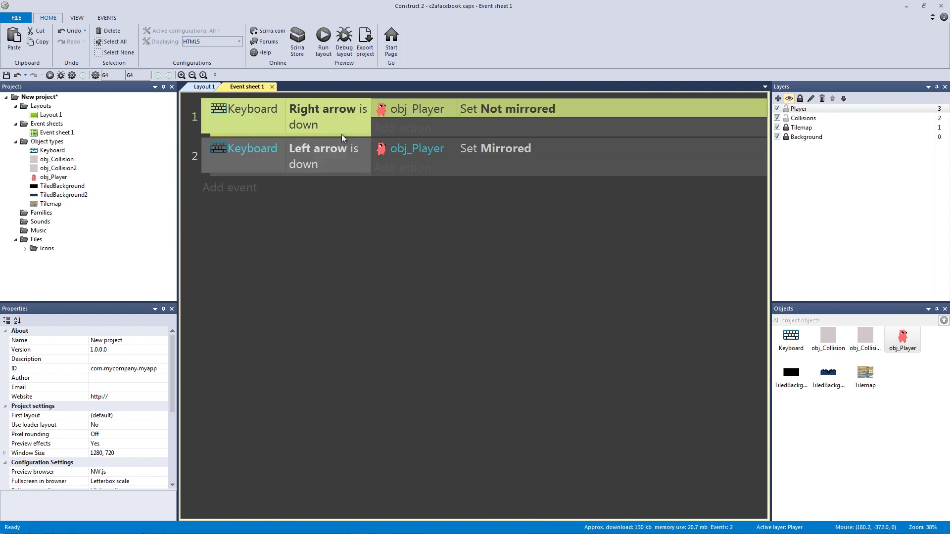
# Add an obj_Player Set animation action with "ID_WALK" playing from the beginning to the Right arrow event
pyautogui.click(353, 169)
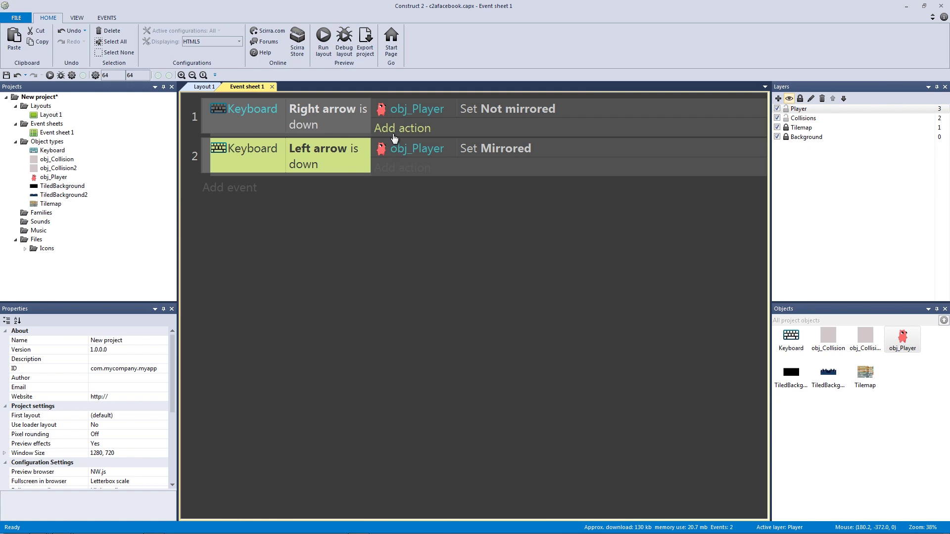
pyautogui.click(394, 137)
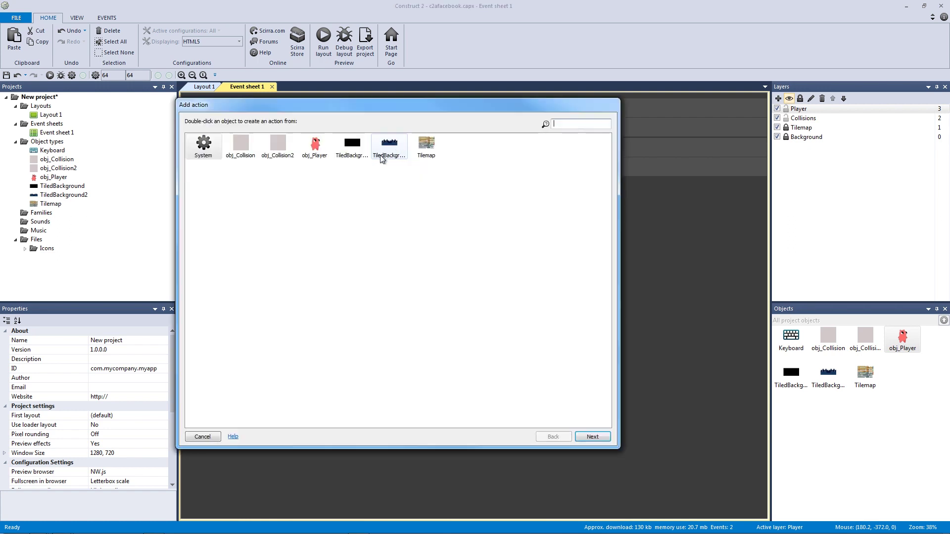
pyautogui.doubleClick(315, 144)
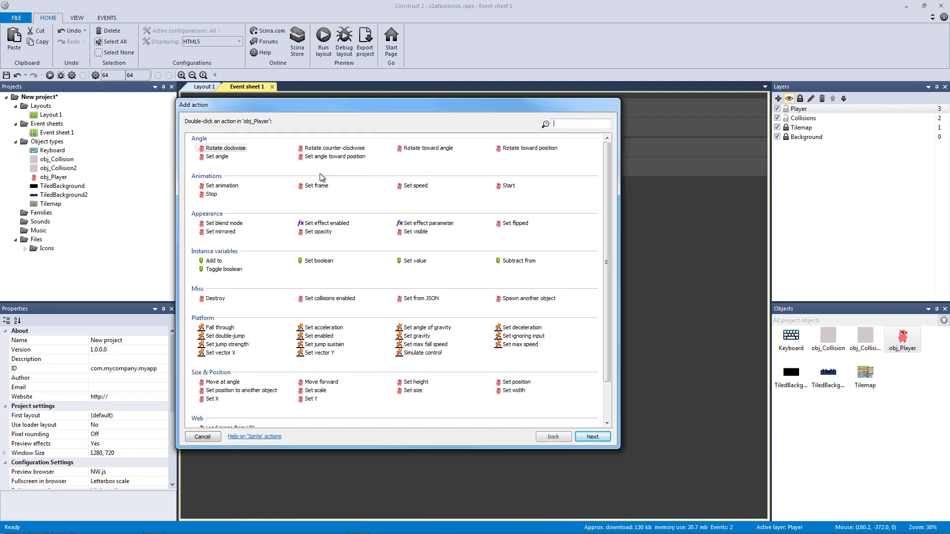
pyautogui.doubleClick(222, 186)
pyautogui.click(372, 209)
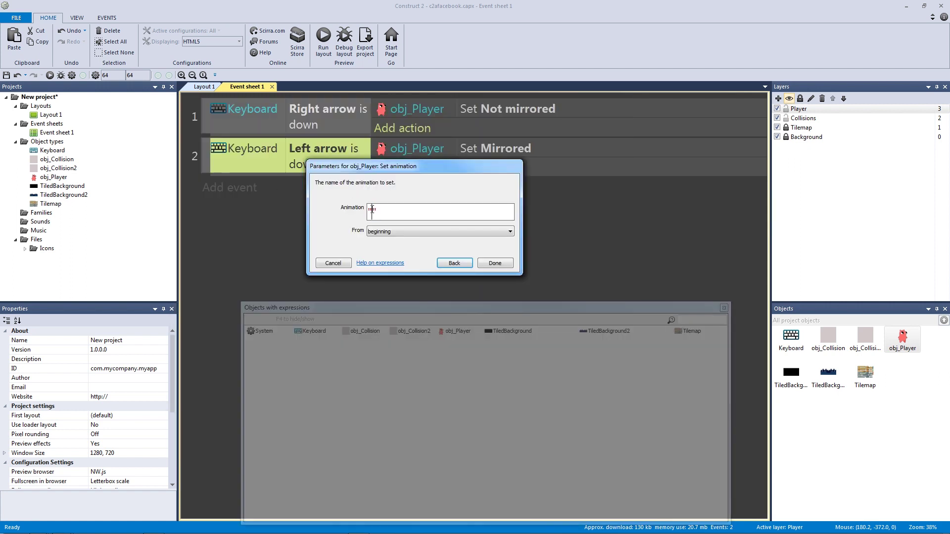
pyautogui.write('ID_WALK')
pyautogui.press('Return')
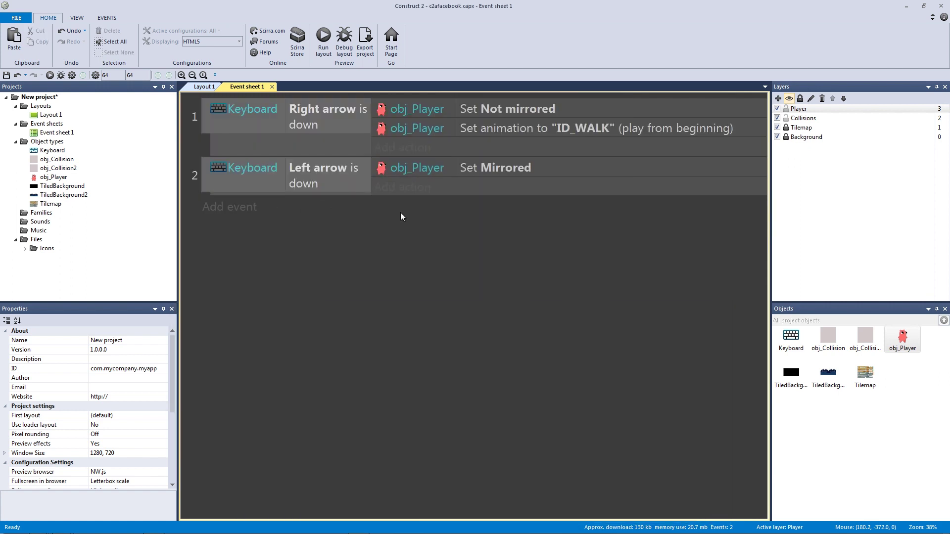
# Copy the obj_Player "ID_WALK" Set animation action into the Left arrow event
pyautogui.click(490, 131)
pyautogui.keyDown('ctrl'); pyautogui.moveTo(490, 131); pyautogui.dragTo(490, 184); pyautogui.keyUp('ctrl')
pyautogui.click(285, 182)
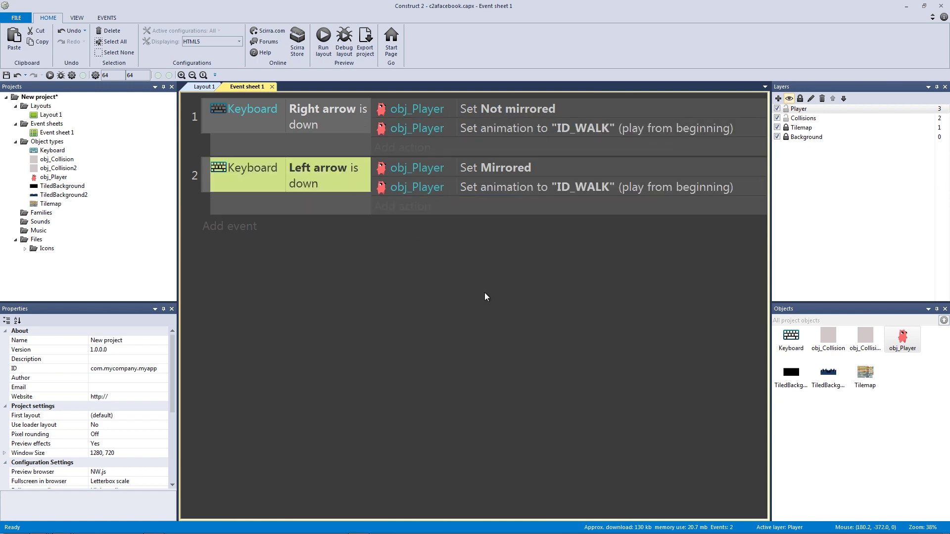
pyautogui.click(514, 315)
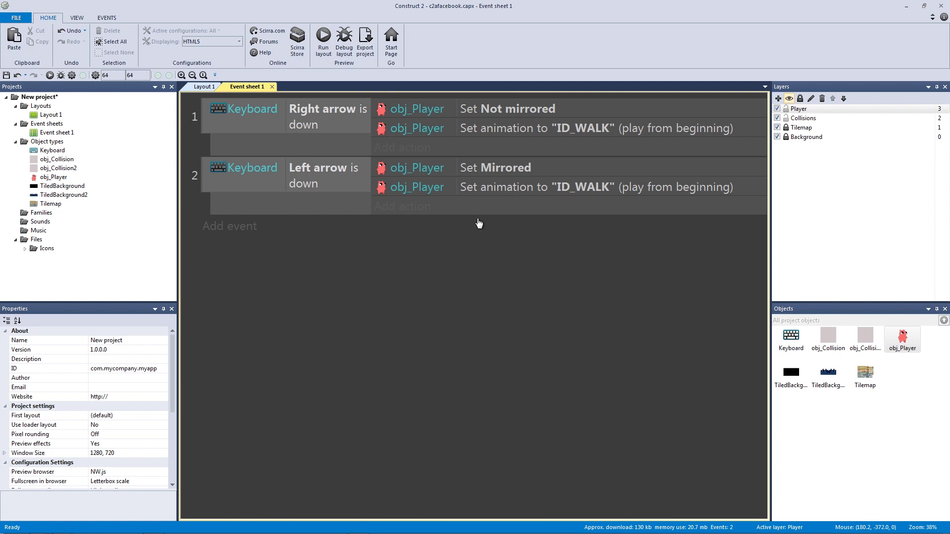
# Preview the layout, test the player's walk animation while moving and jumping in both directions, and close the preview
pyautogui.click(323, 40)
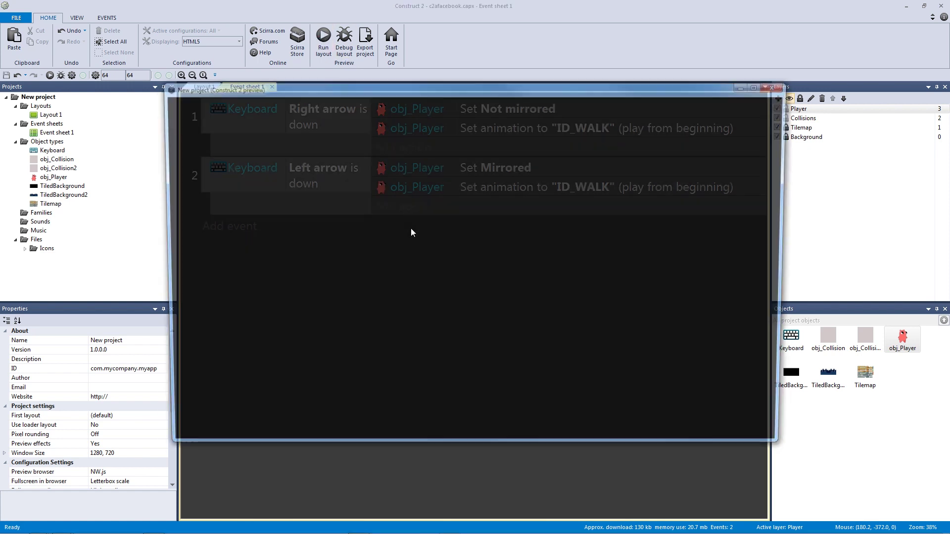
pyautogui.press('Right')
pyautogui.press('Left')
pyautogui.press('Right')
pyautogui.press('Right')
pyautogui.press('Left')
pyautogui.press('Right')
pyautogui.press('Up')
pyautogui.press('Right')
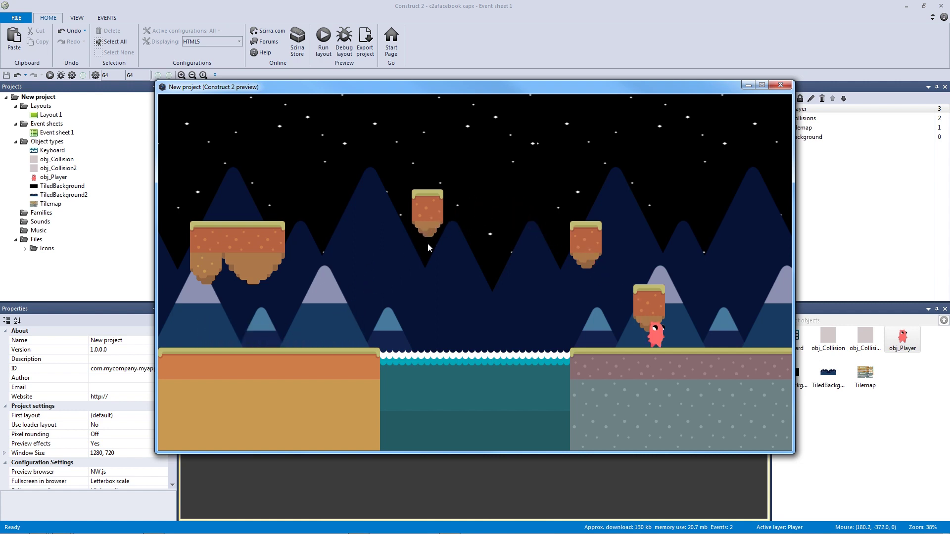
pyautogui.press('Left')
pyautogui.press('Up')
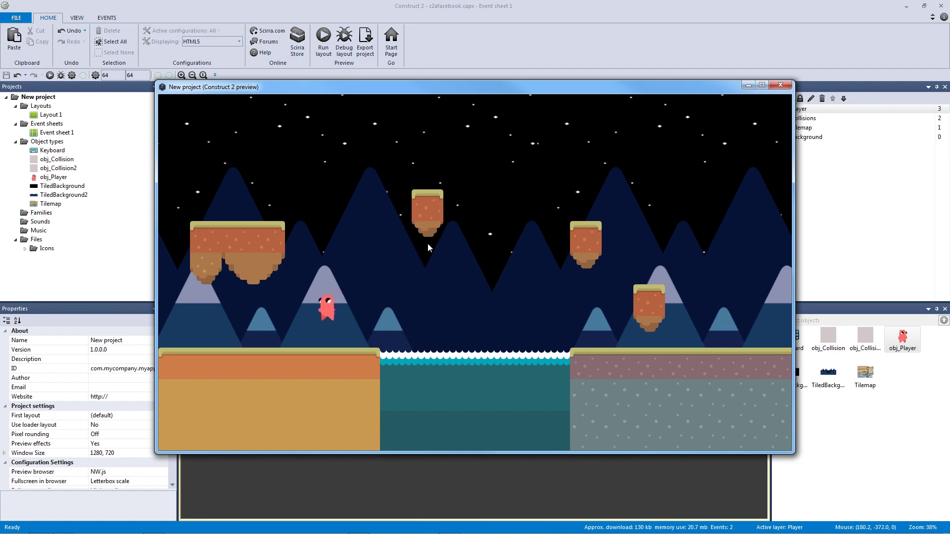
pyautogui.press('Right')
pyautogui.press('Up')
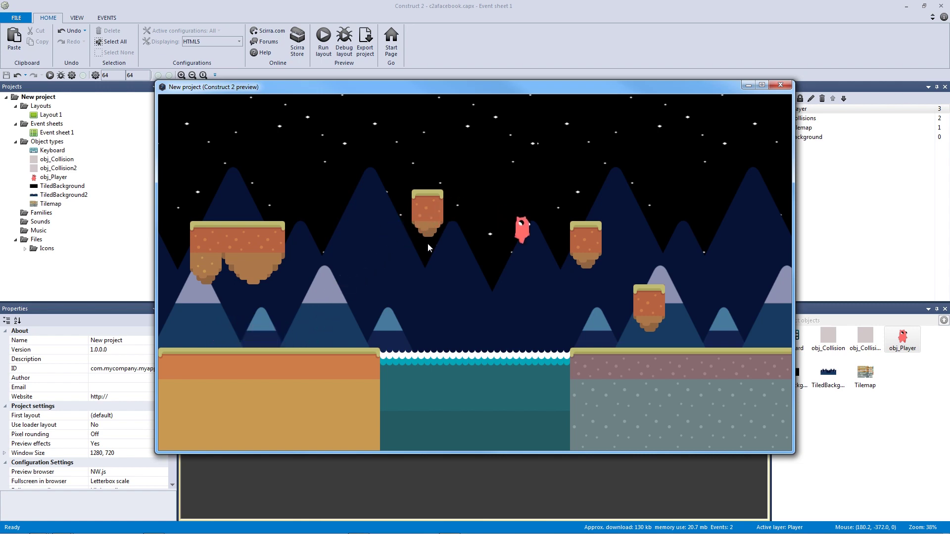
pyautogui.click(780, 85)
# Open the speed property of obj_Player's ID_WALK animation for editing, and close the image editor
pyautogui.click(902, 331)
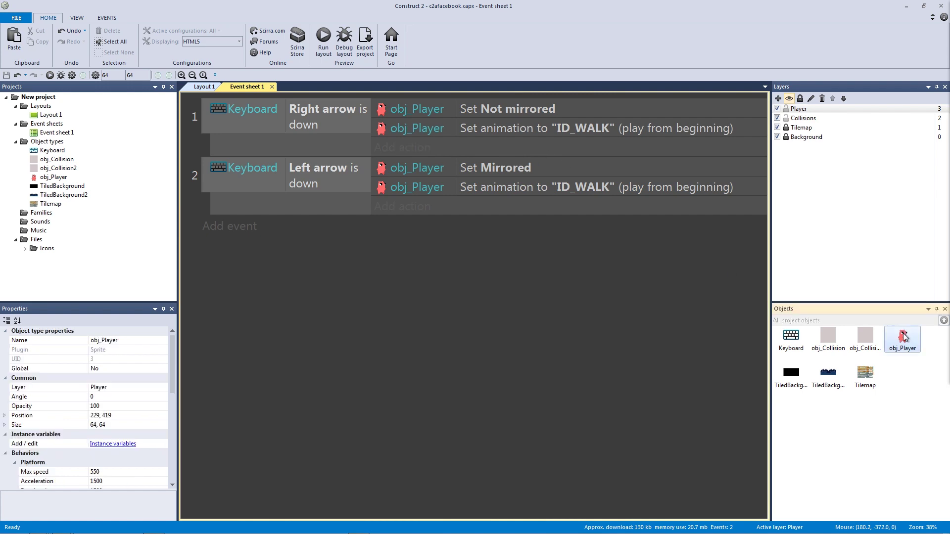
pyautogui.doubleClick(912, 343)
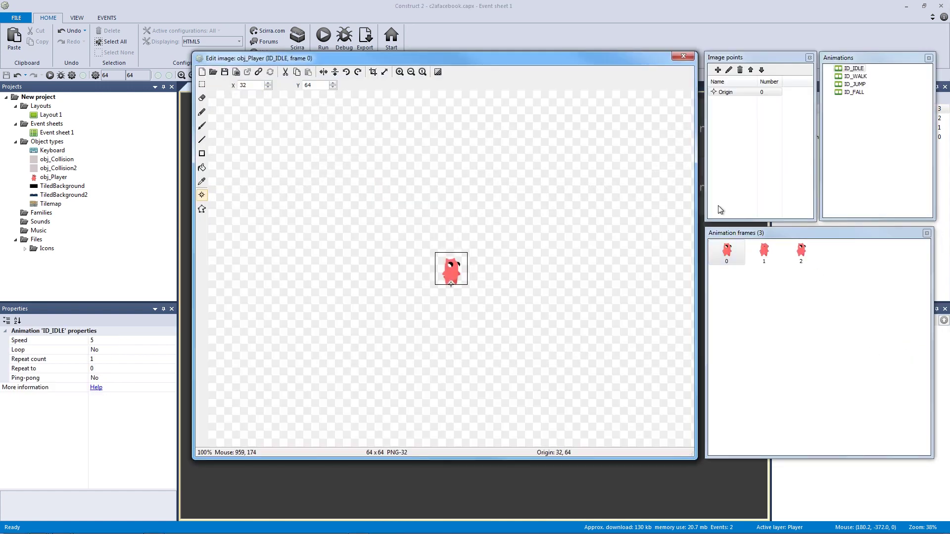
pyautogui.click(856, 76)
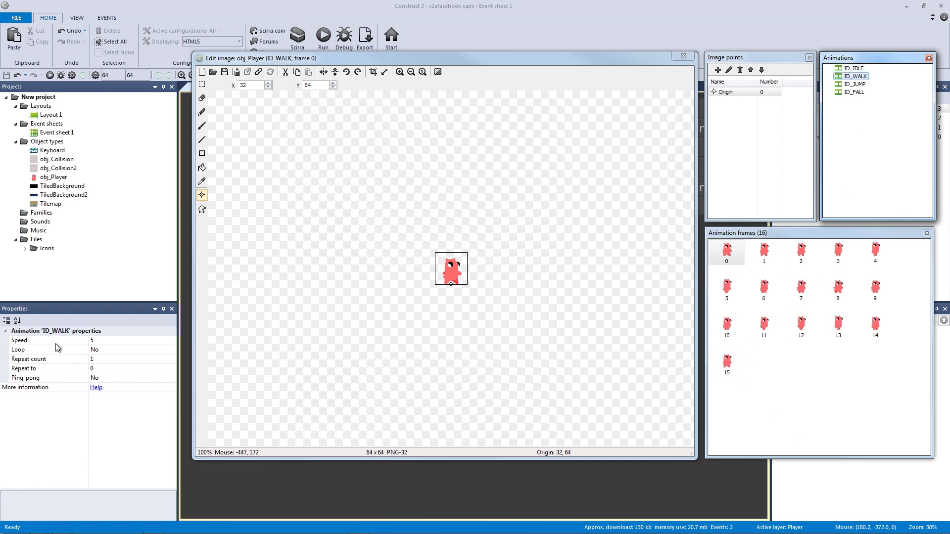
pyautogui.click(100, 350)
pyautogui.click(107, 342)
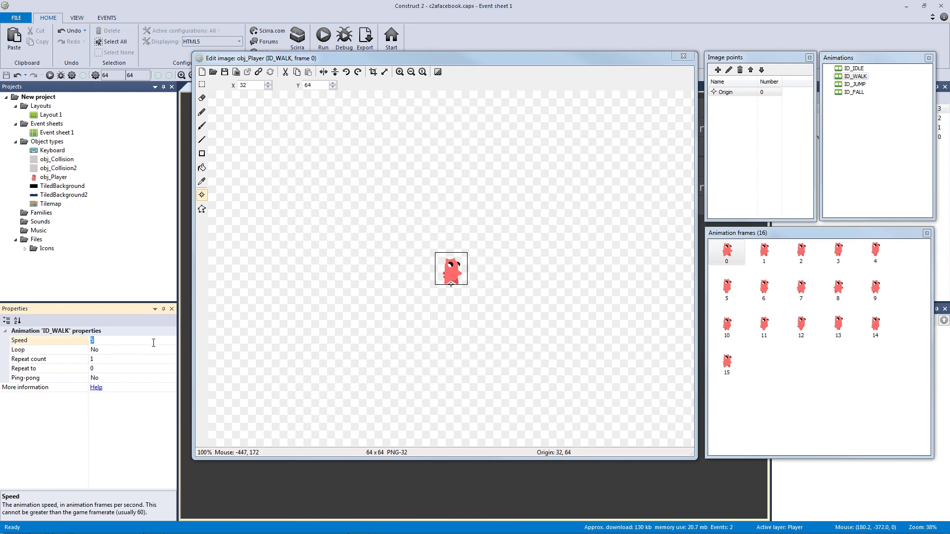
pyautogui.click(683, 56)
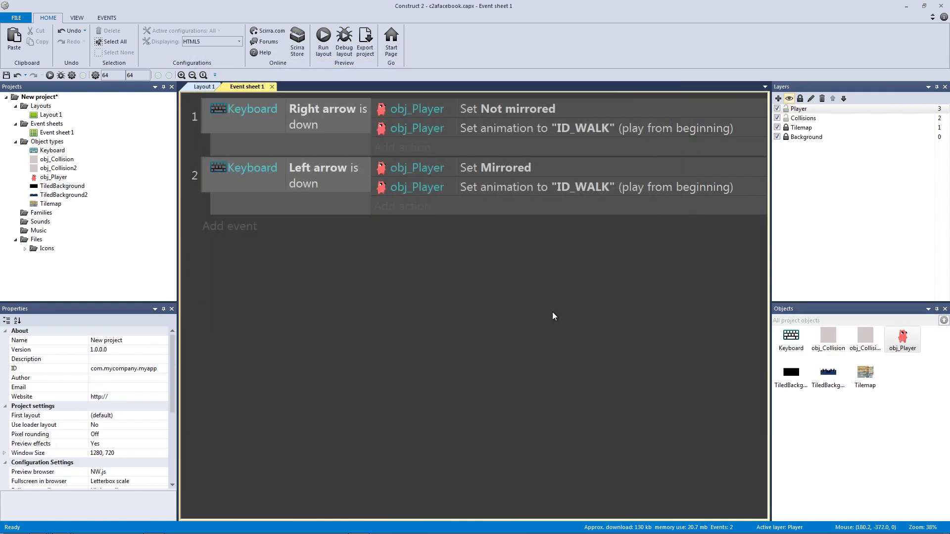
# Preview the layout again, check ID_WALK while running and jumping across the platforms, and close the preview
pyautogui.press('F5')
pyautogui.press('Right')
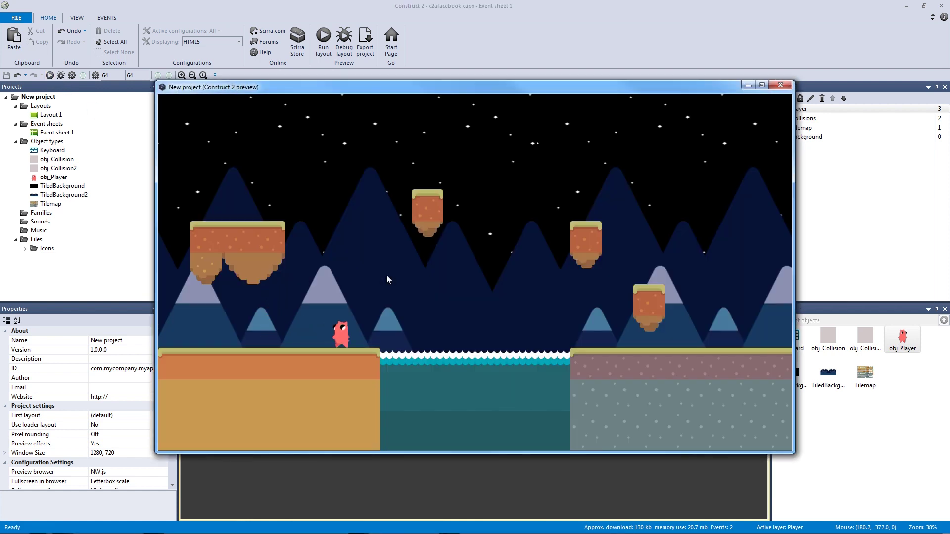
pyautogui.press('Left')
pyautogui.press('Right')
pyautogui.press('Left')
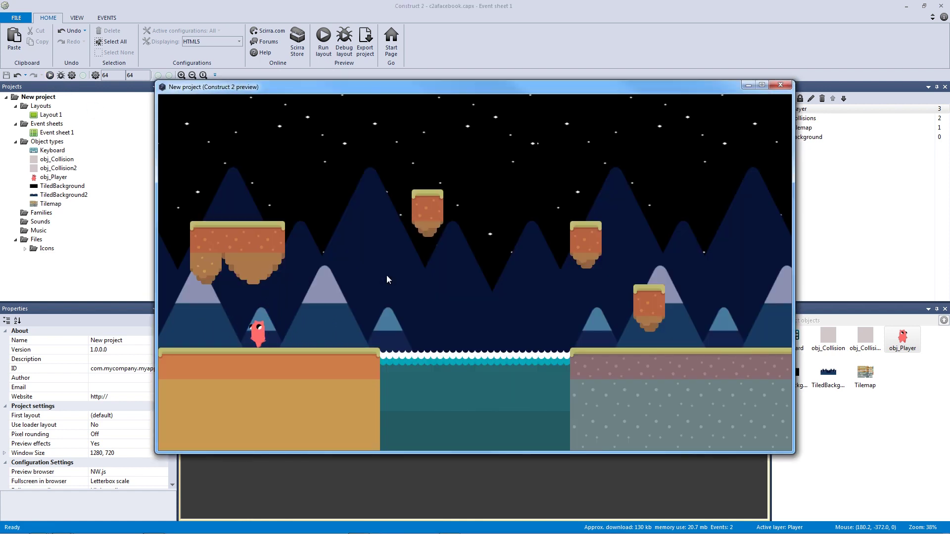
pyautogui.press('Right')
pyautogui.press('Left')
pyautogui.press('Right')
pyautogui.press('Right')
pyautogui.press('Left')
pyautogui.press('Up')
pyautogui.press('Right')
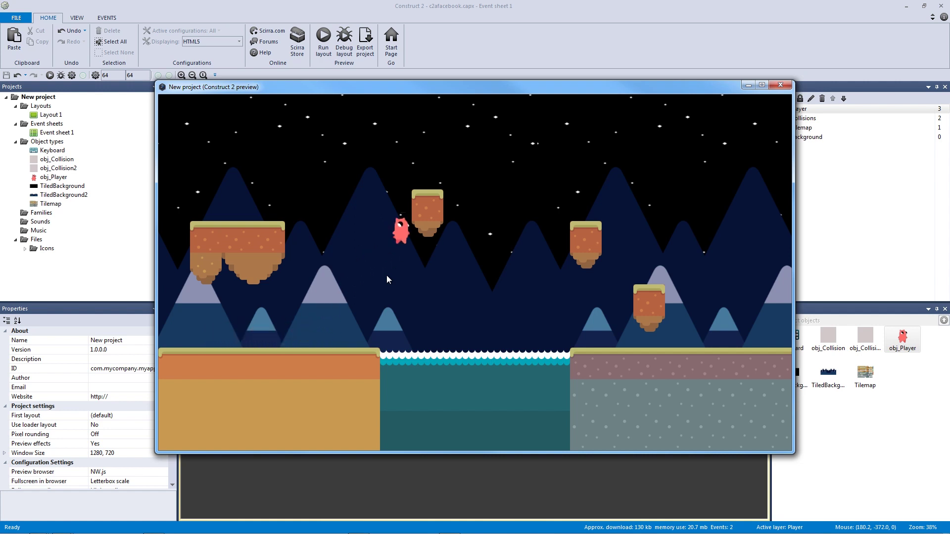
pyautogui.press('Left')
pyautogui.press('Up')
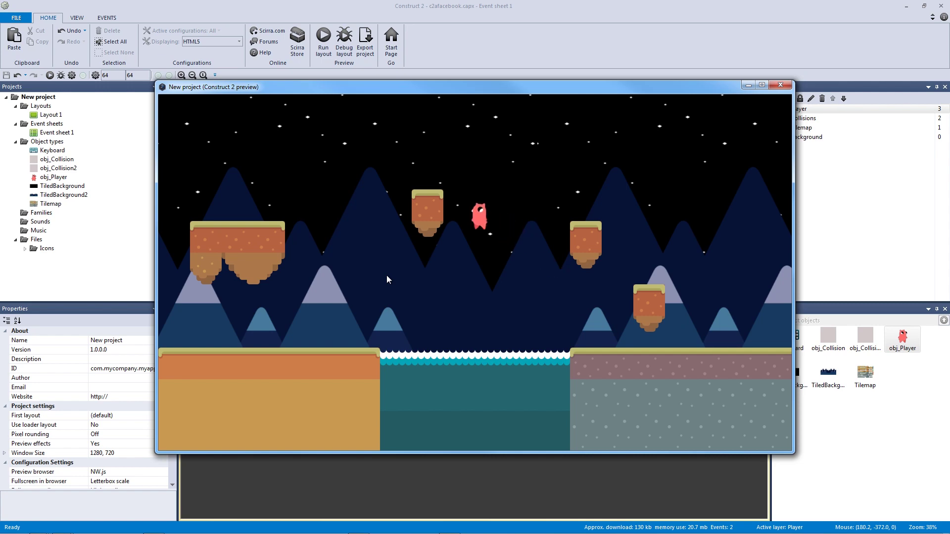
pyautogui.press('Right')
pyautogui.press('Up')
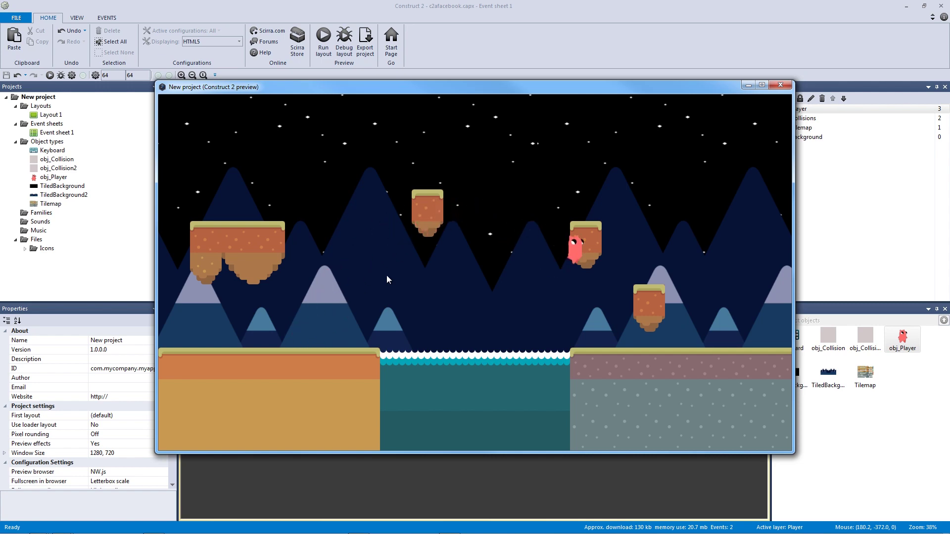
pyautogui.click(786, 84)
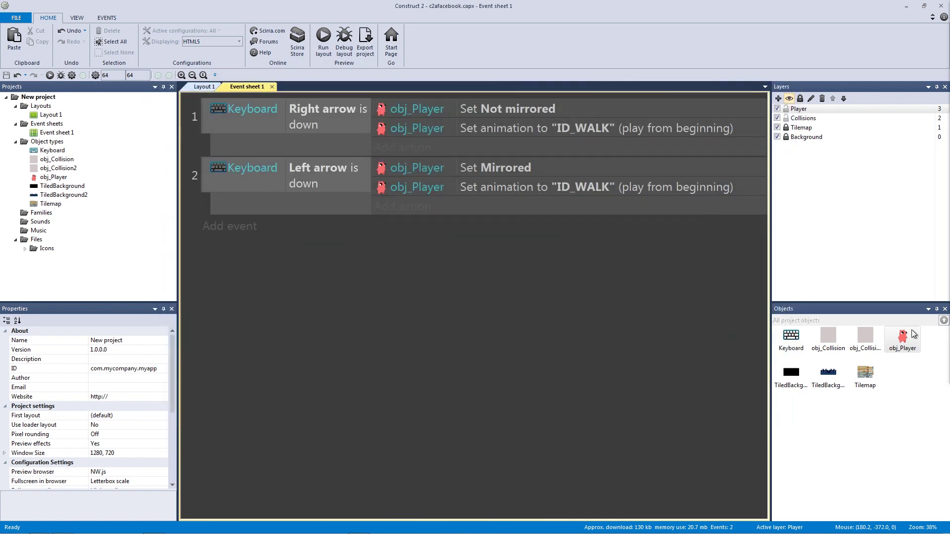
# Examine obj_Player's ID_JUMP and ID_FALL animations in the image editor, and close it
pyautogui.doubleClick(902, 338)
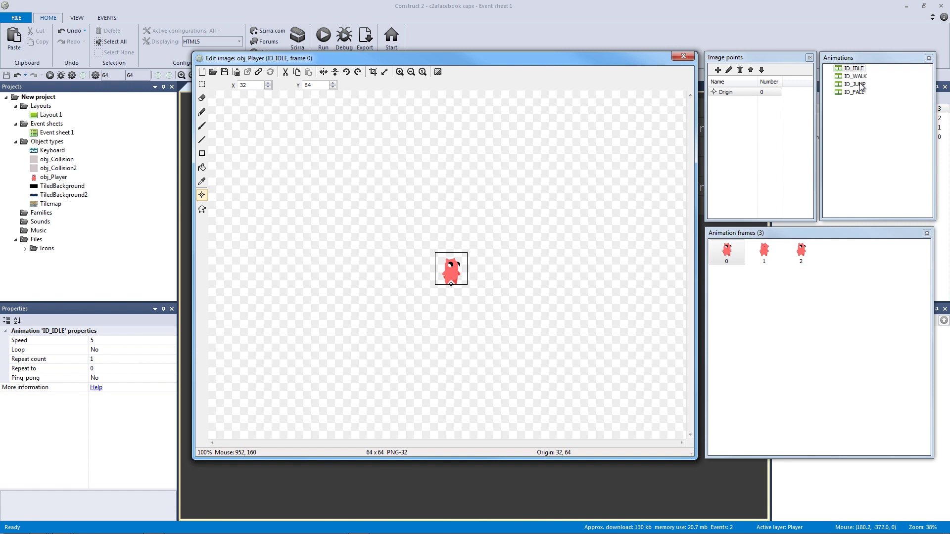
pyautogui.click(856, 84)
pyautogui.click(856, 93)
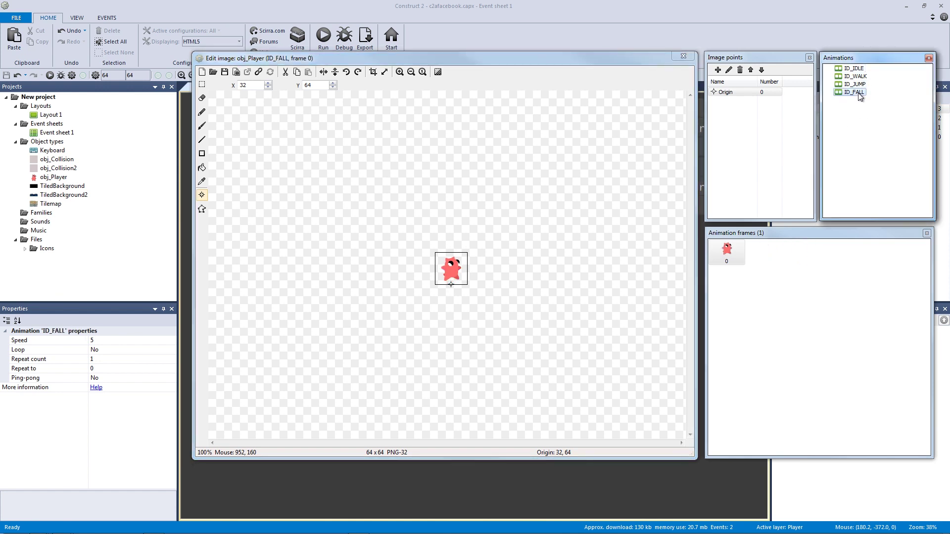
pyautogui.click(684, 56)
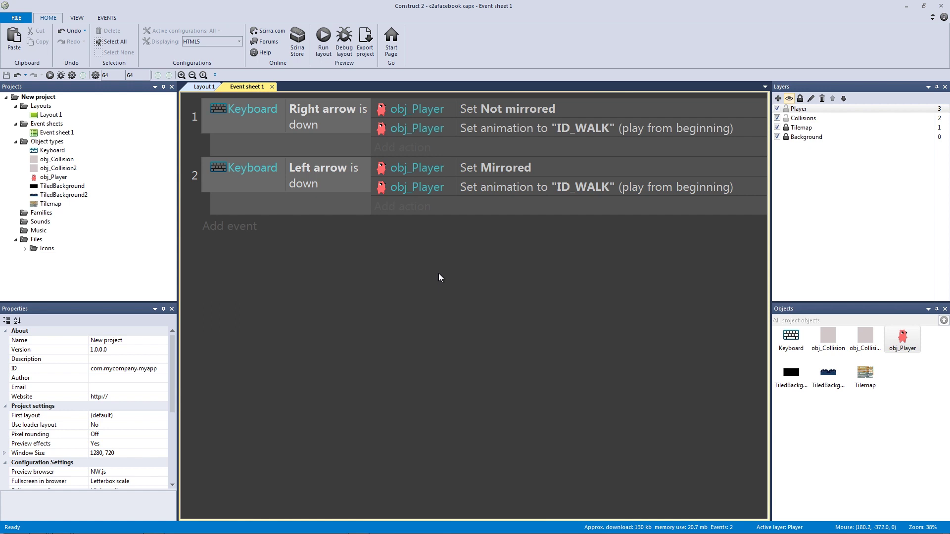
# Duplicate the Left arrow event as a third event and delete the Set Mirrored action from the copy
pyautogui.click(307, 175)
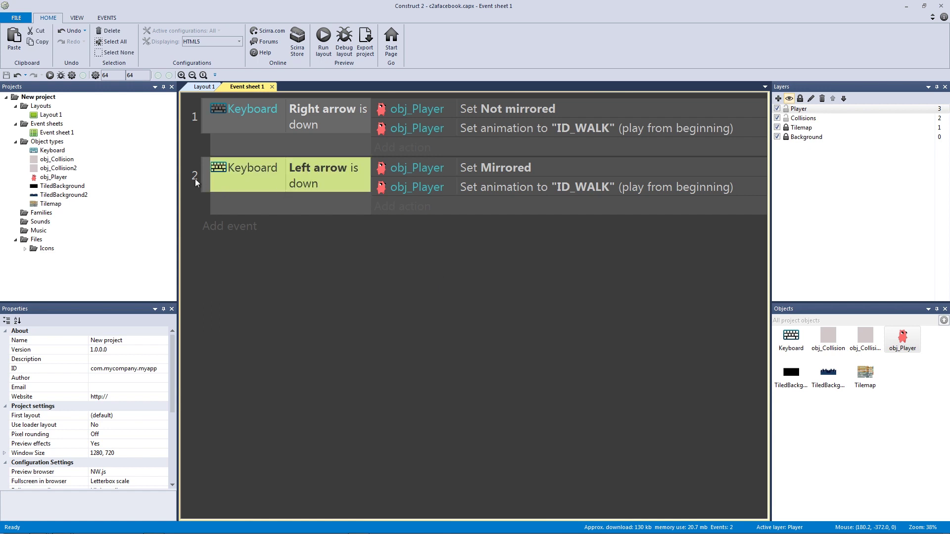
pyautogui.click(212, 195)
pyautogui.hotkey('ctrl', 'v')
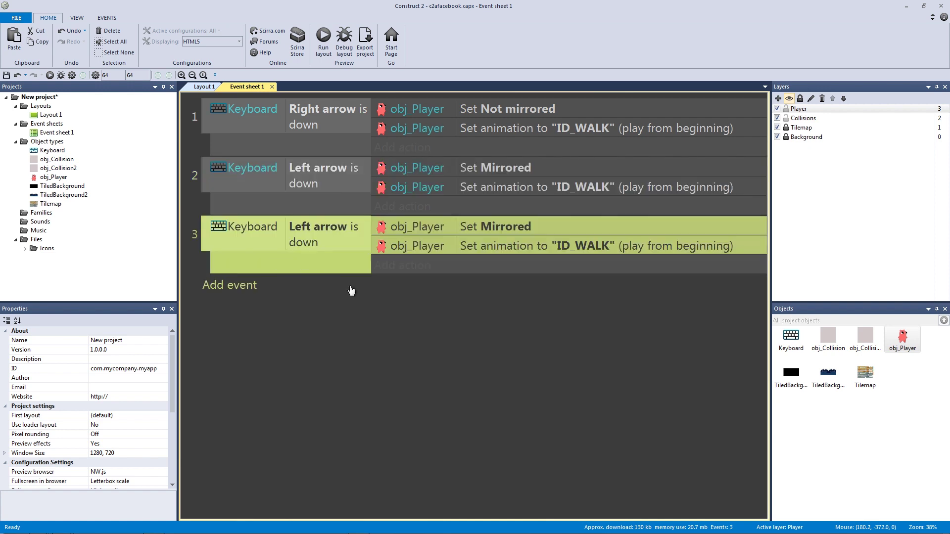
pyautogui.click(295, 242)
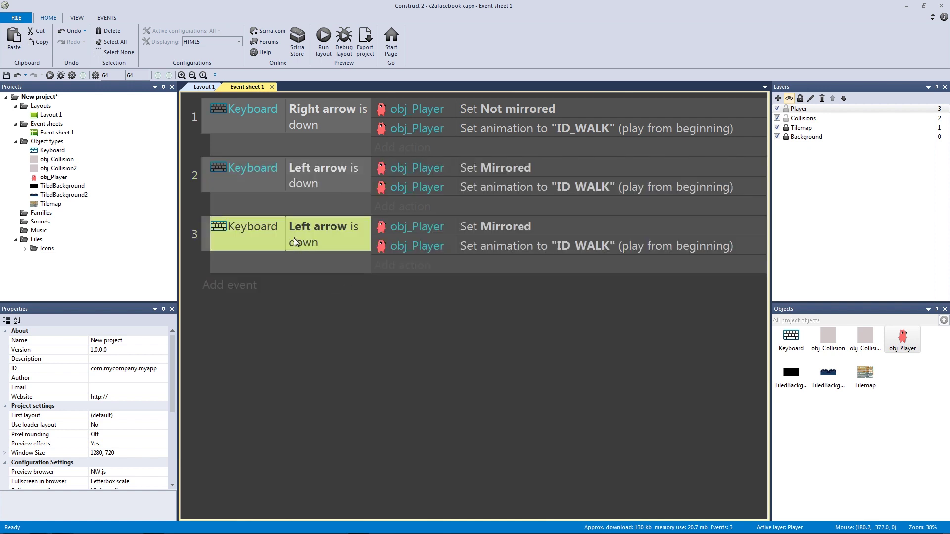
pyautogui.click(389, 239)
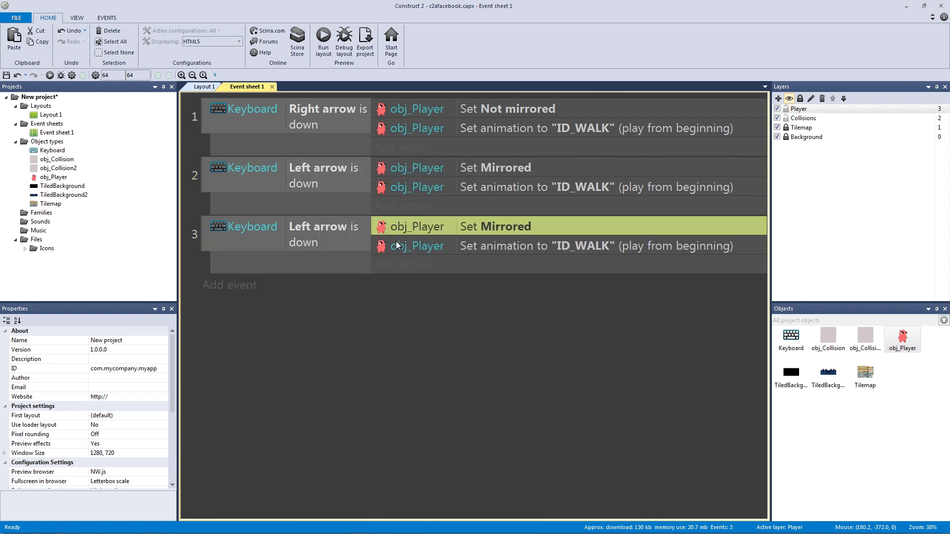
pyautogui.press('Delete')
# Change the third event's condition to Keyboard On key pressed with the Up arrow key
pyautogui.click(311, 236)
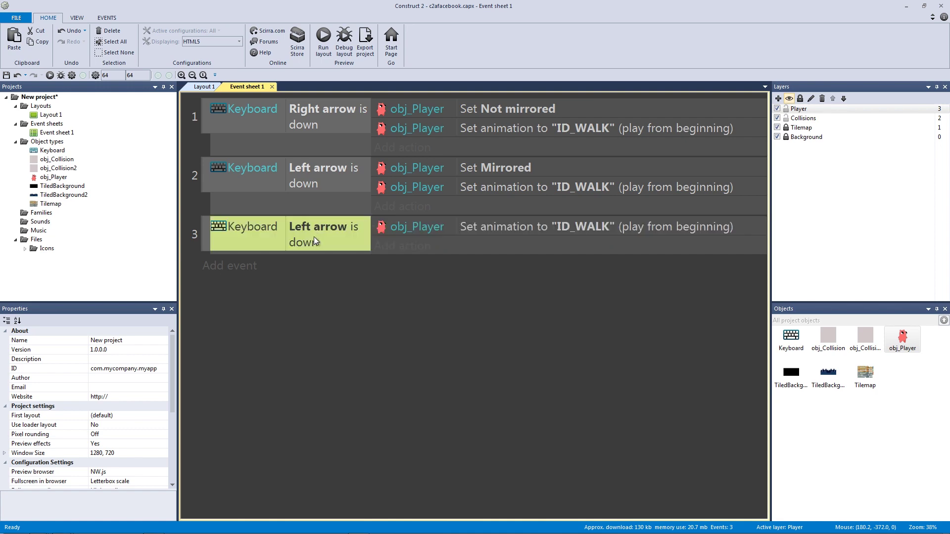
pyautogui.doubleClick(314, 237)
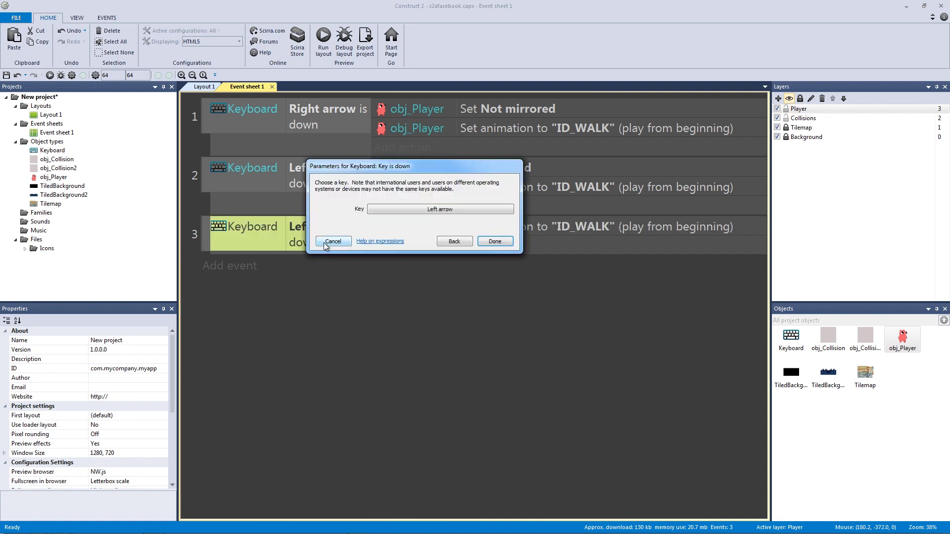
pyautogui.click(455, 241)
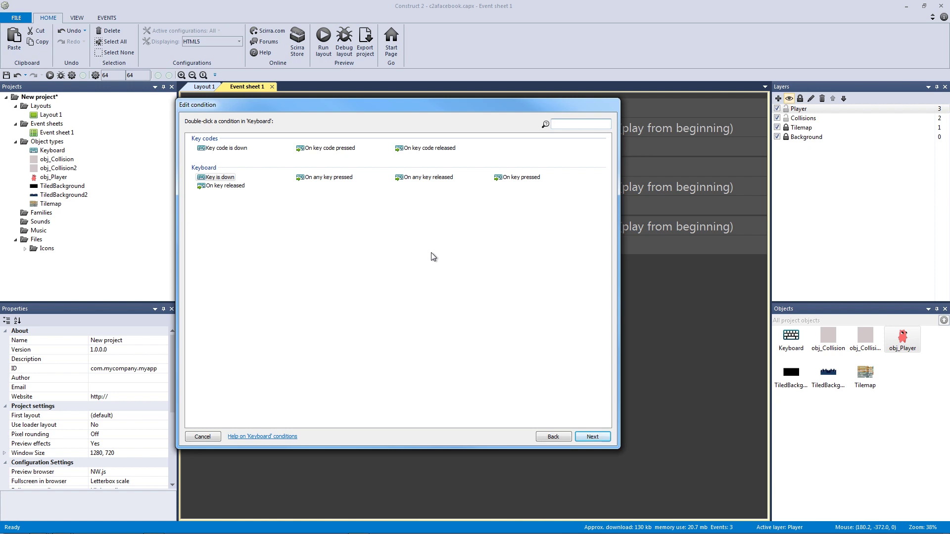
pyautogui.click(223, 179)
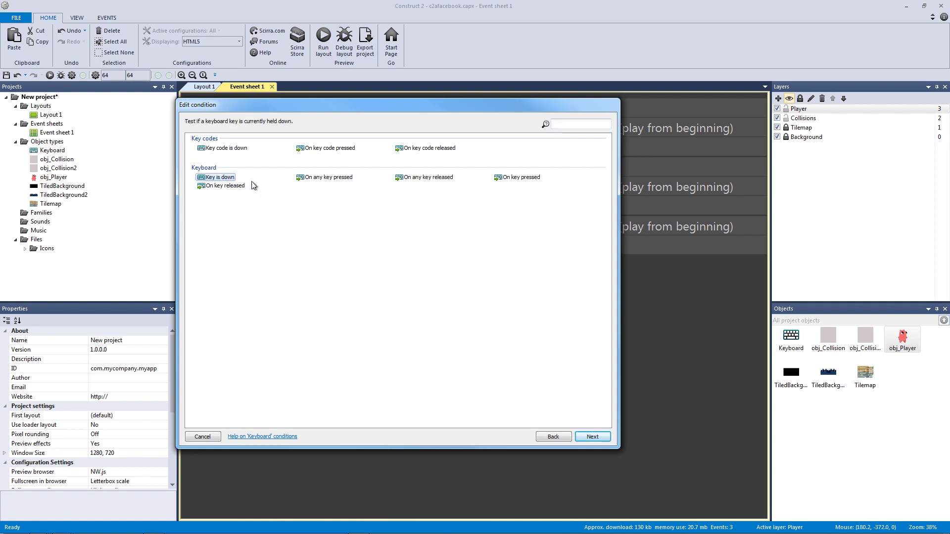
pyautogui.doubleClick(517, 178)
pyautogui.click(429, 208)
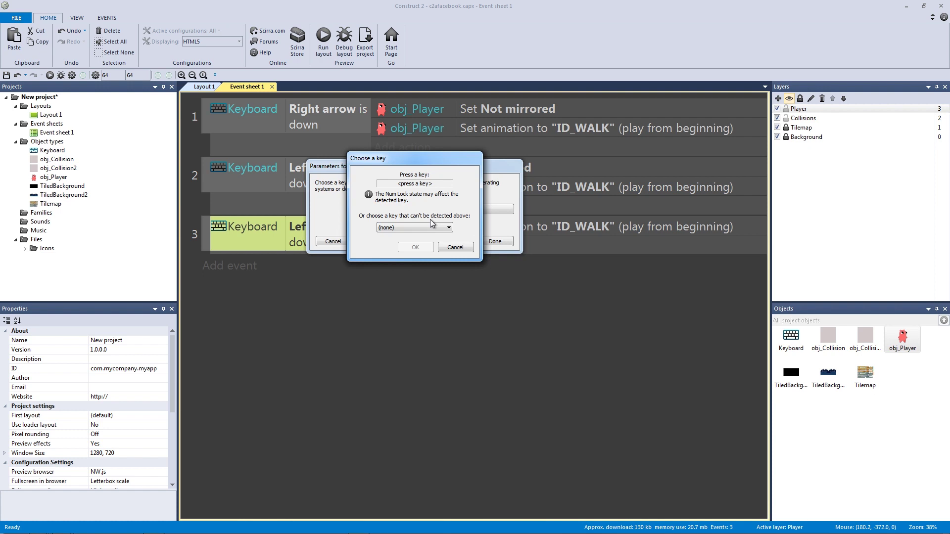
pyautogui.press('Up')
pyautogui.click(425, 247)
pyautogui.click(495, 242)
pyautogui.click(317, 123)
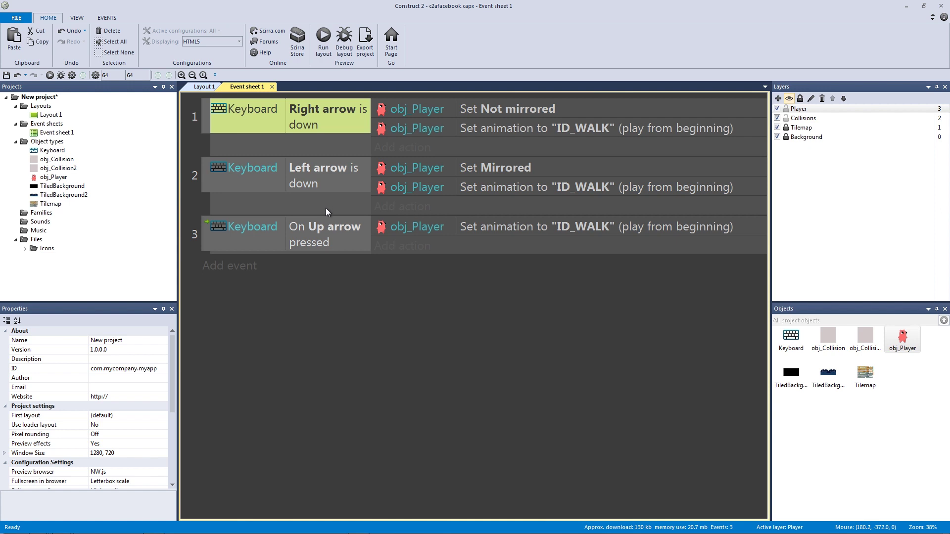
# Set the animation in the Up arrow event's obj_Player action to "ID_JUMP"
pyautogui.doubleClick(536, 226)
pyautogui.moveTo(420, 216); pyautogui.dragTo(386, 220)
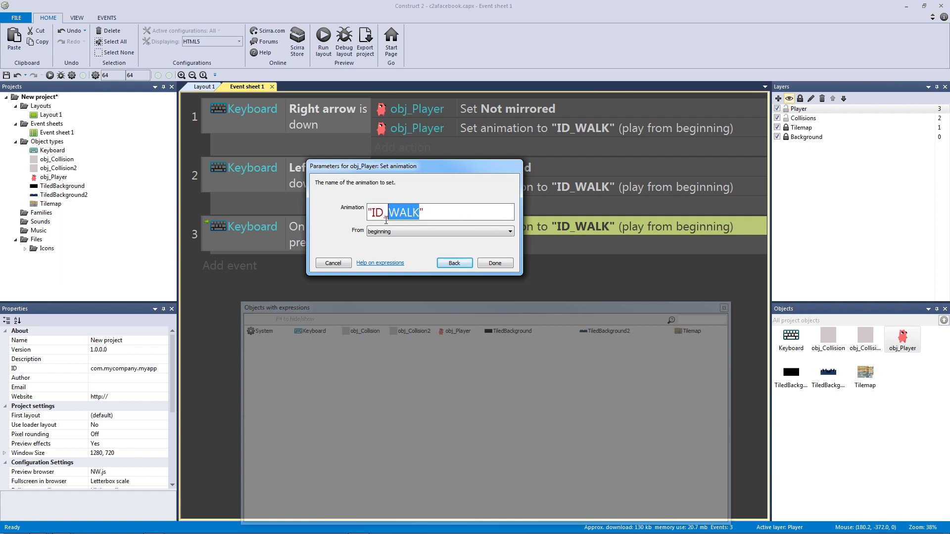
pyautogui.write('JUMP')
pyautogui.press('Return')
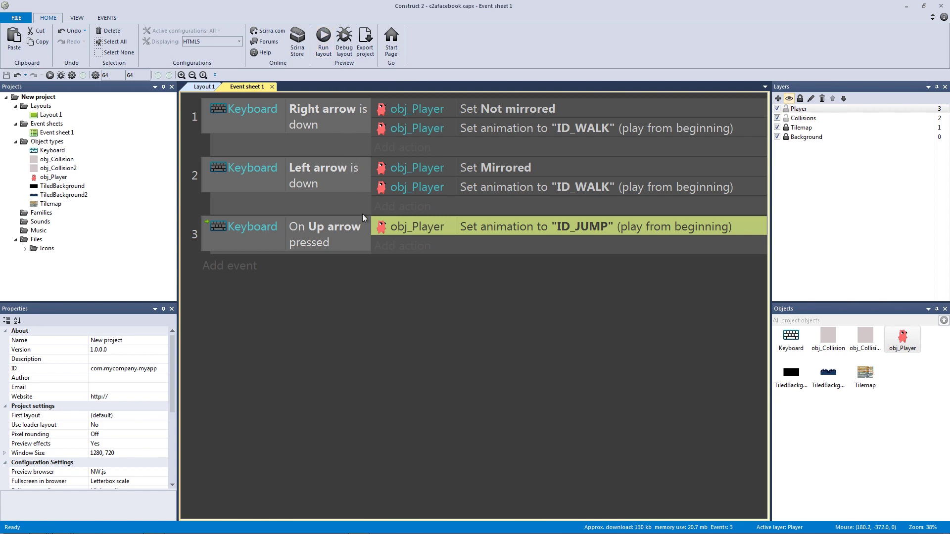
# Preview the layout, check obj_Player's jump animation while jumping, double-jumping and moving both ways, and close the preview
pyautogui.press('F5')
pyautogui.press('Right')
pyautogui.press('Up')
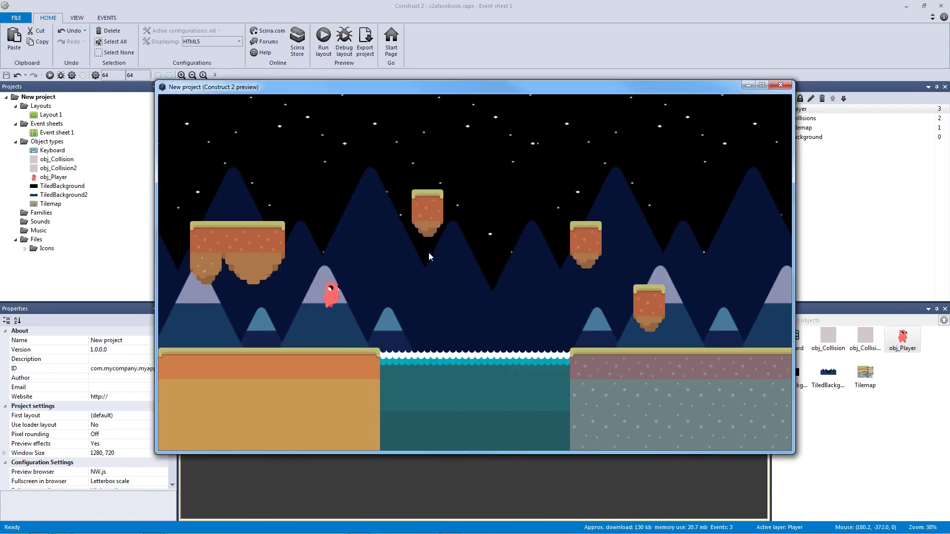
pyautogui.press('Up')
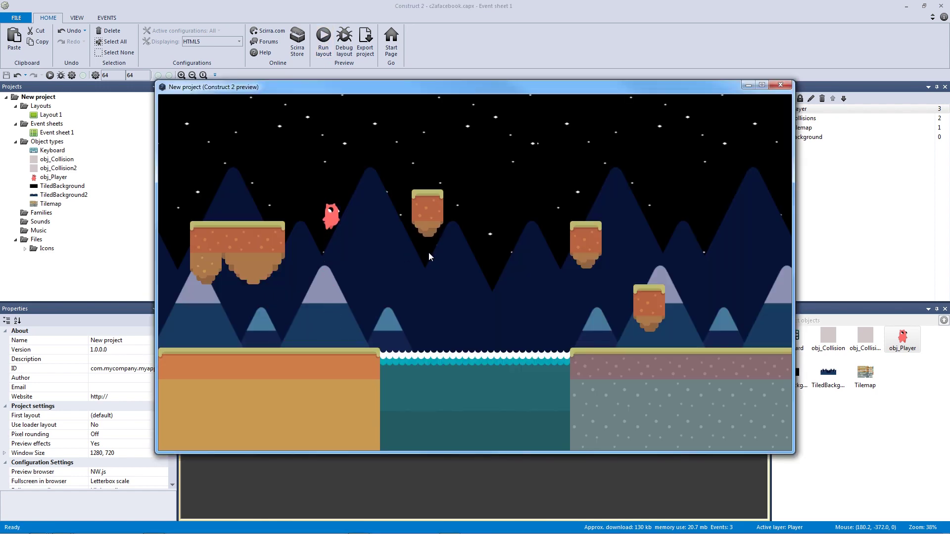
pyautogui.press('Left')
pyautogui.press('Right')
pyautogui.press('Up')
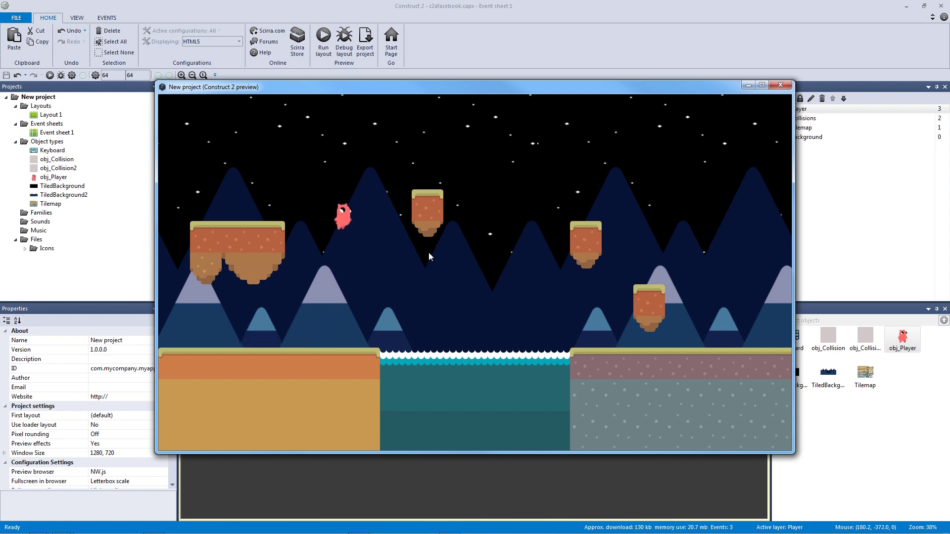
pyautogui.press('Up')
pyautogui.press('Up')
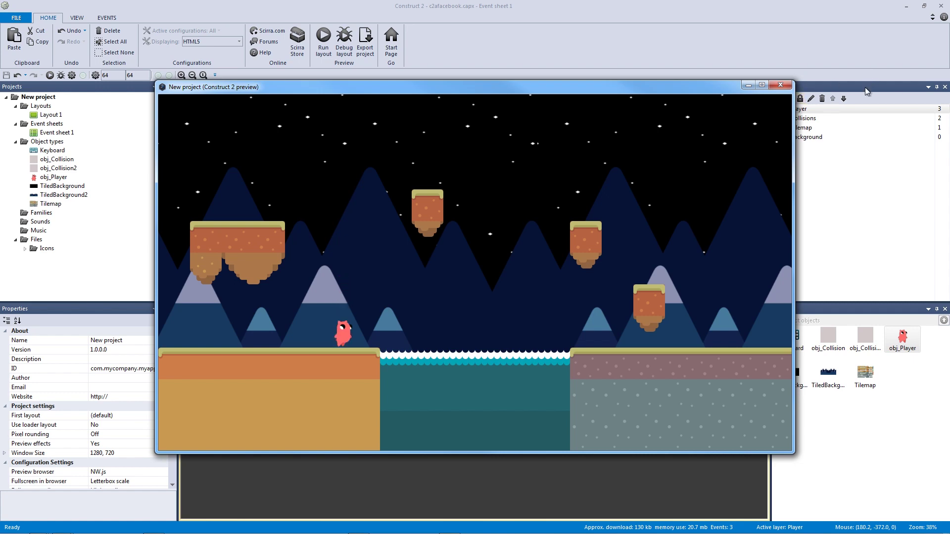
pyautogui.click(782, 86)
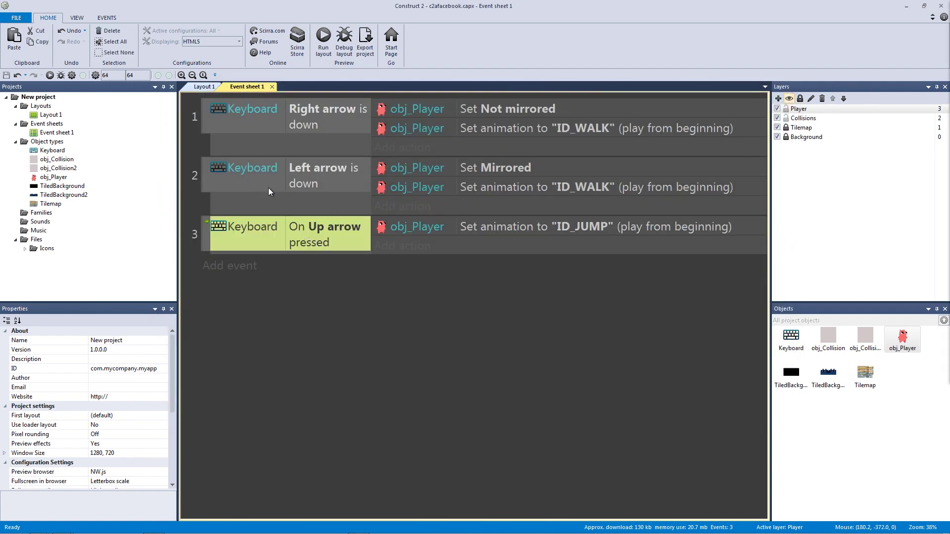
# Start a fourth event based on obj_Player and look through its Platform behavior conditions
pyautogui.click(239, 272)
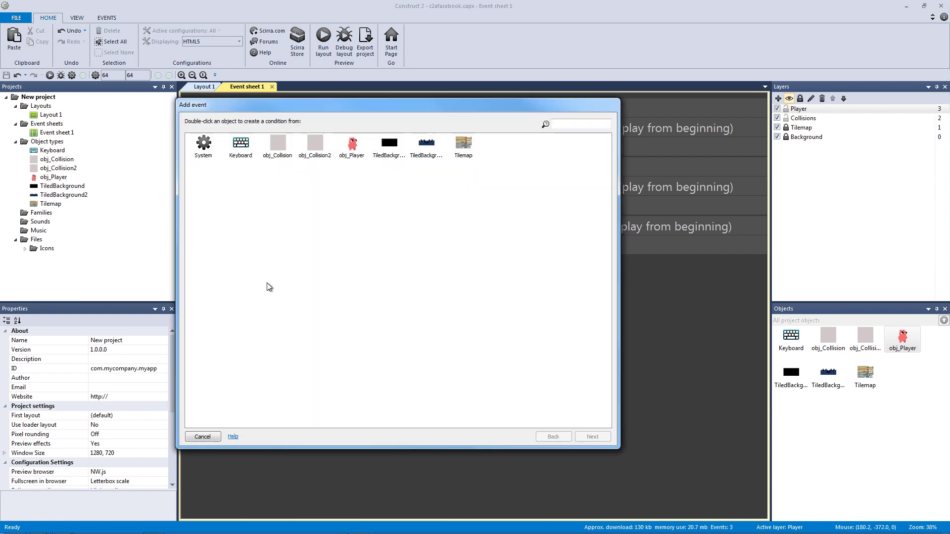
pyautogui.click(351, 148)
pyautogui.click(241, 146)
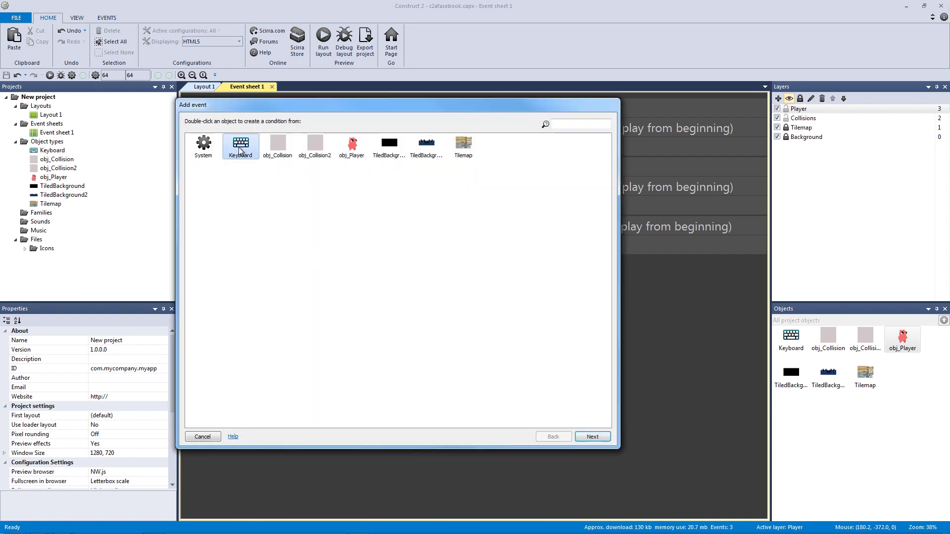
pyautogui.doubleClick(351, 146)
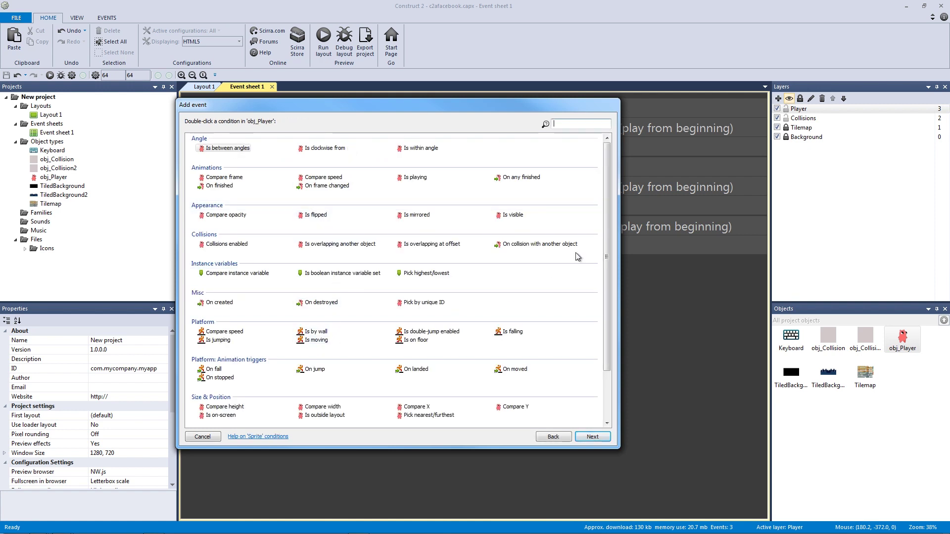
pyautogui.moveTo(610, 233); pyautogui.dragTo(605, 297)
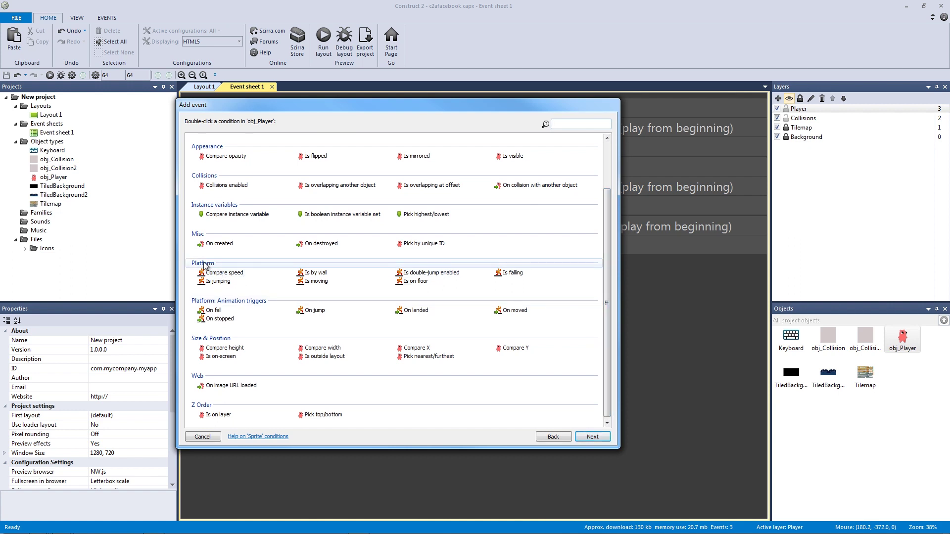
pyautogui.click(210, 273)
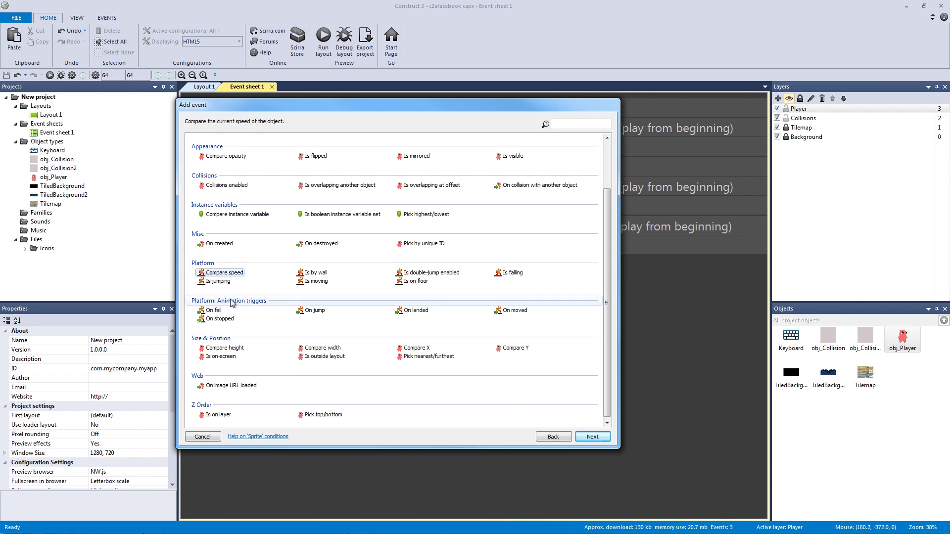
# Add an event for obj_Player with the Platform condition Is falling
pyautogui.click(231, 303)
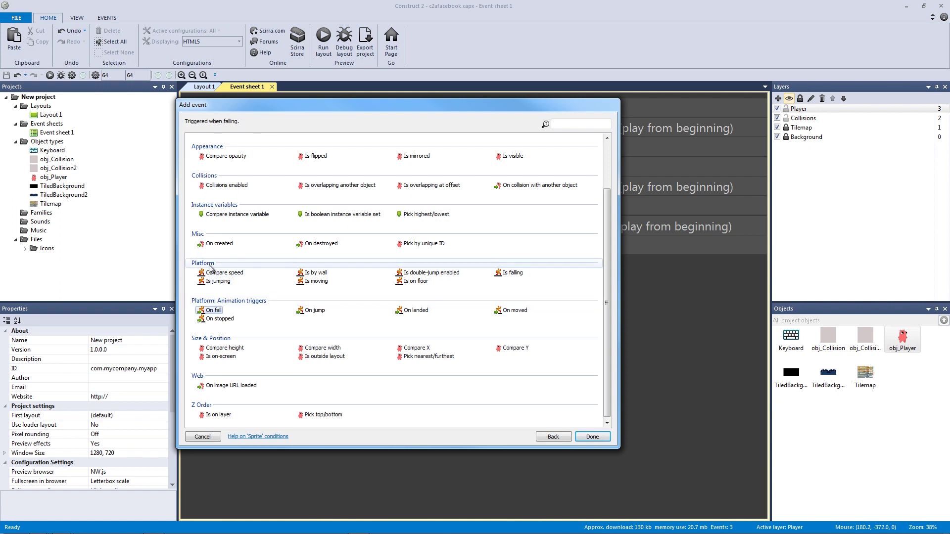
pyautogui.scroll(2, 246, 236)
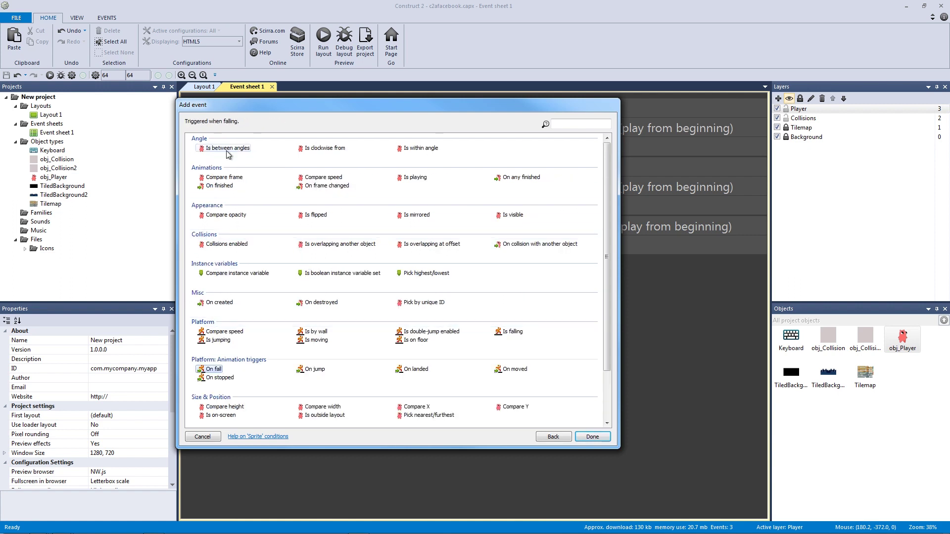
pyautogui.scroll(-2, 229, 317)
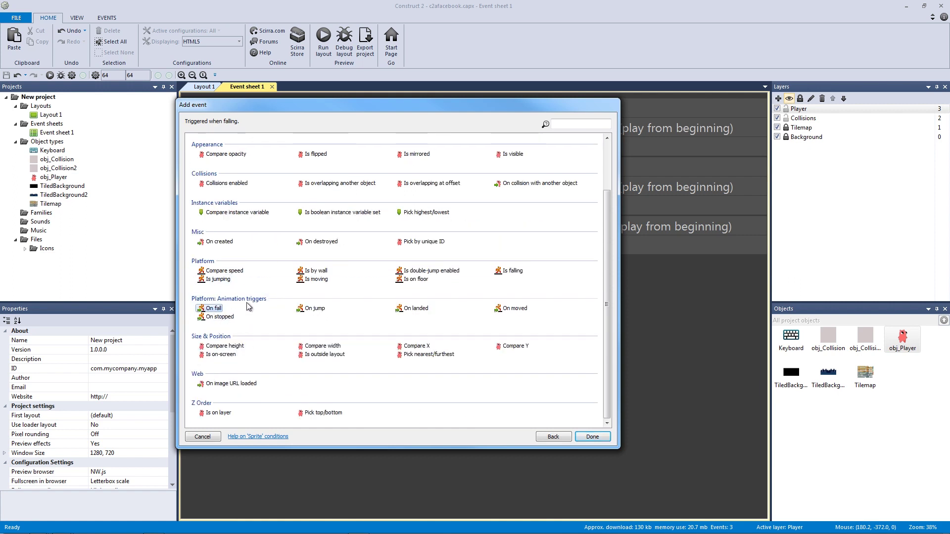
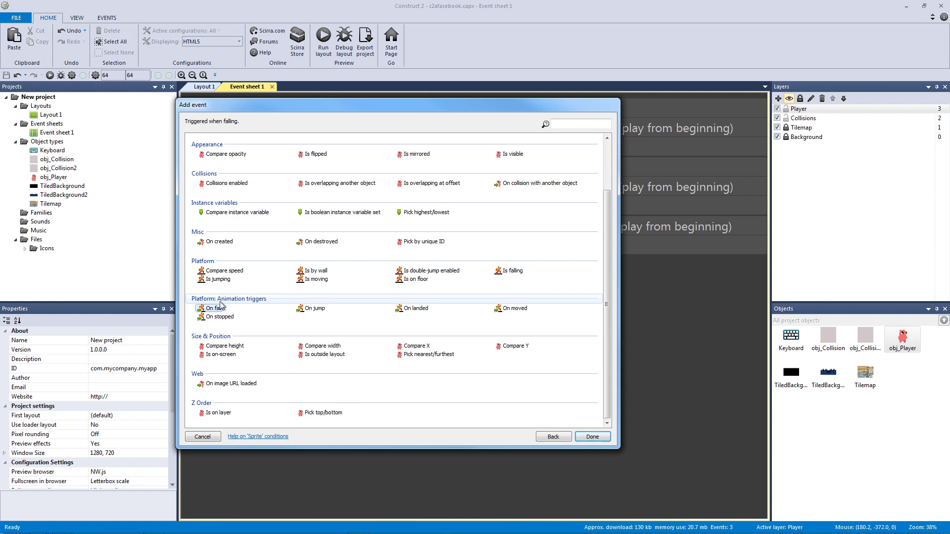
pyautogui.click(509, 272)
pyautogui.click(214, 309)
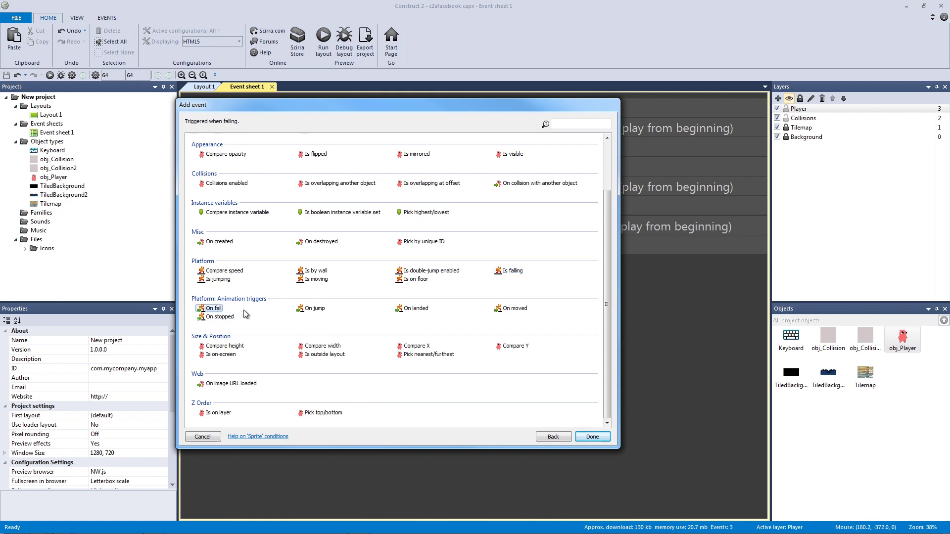
pyautogui.click(511, 274)
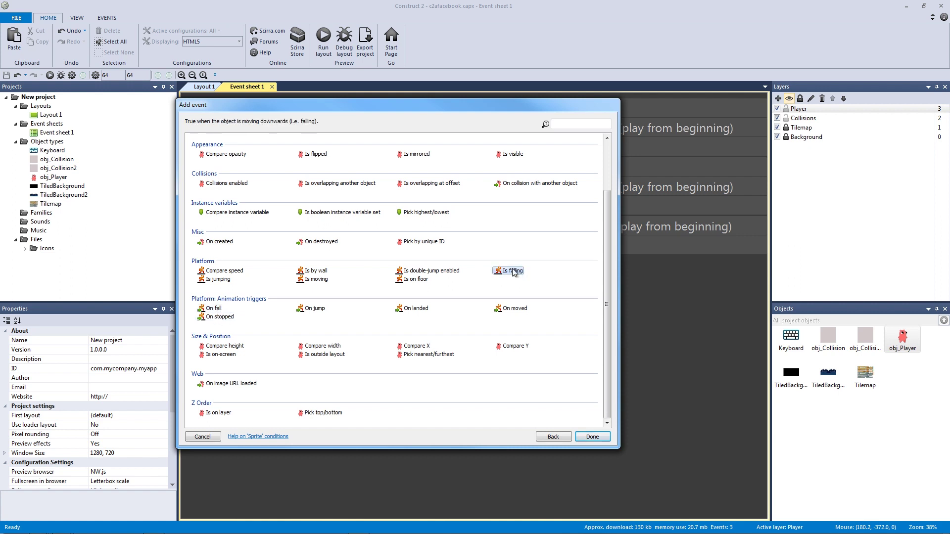
pyautogui.click(214, 309)
pyautogui.click(510, 274)
pyautogui.doubleClick(510, 273)
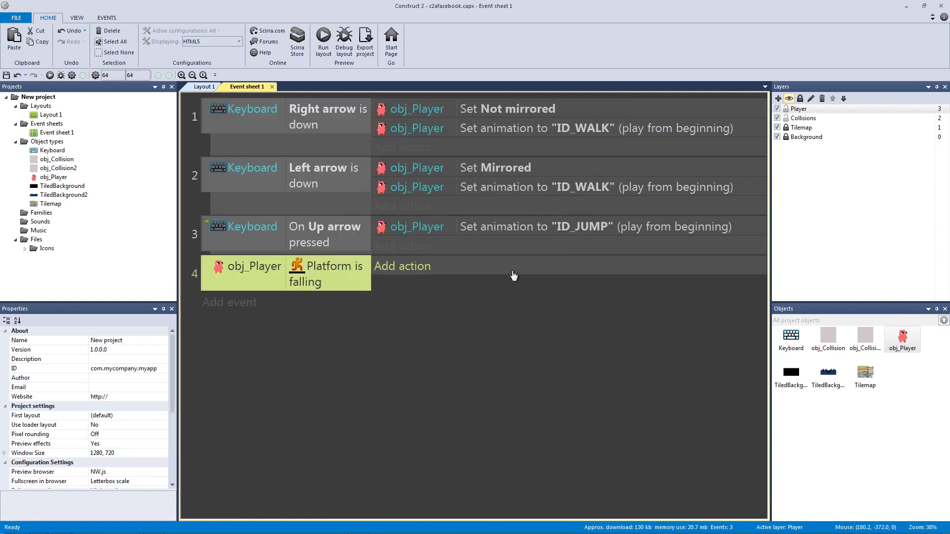
# Copy the ID_JUMP Set animation action into the Platform is falling event and set its animation to "ID_FALL"
pyautogui.moveTo(499, 225); pyautogui.dragTo(551, 267)
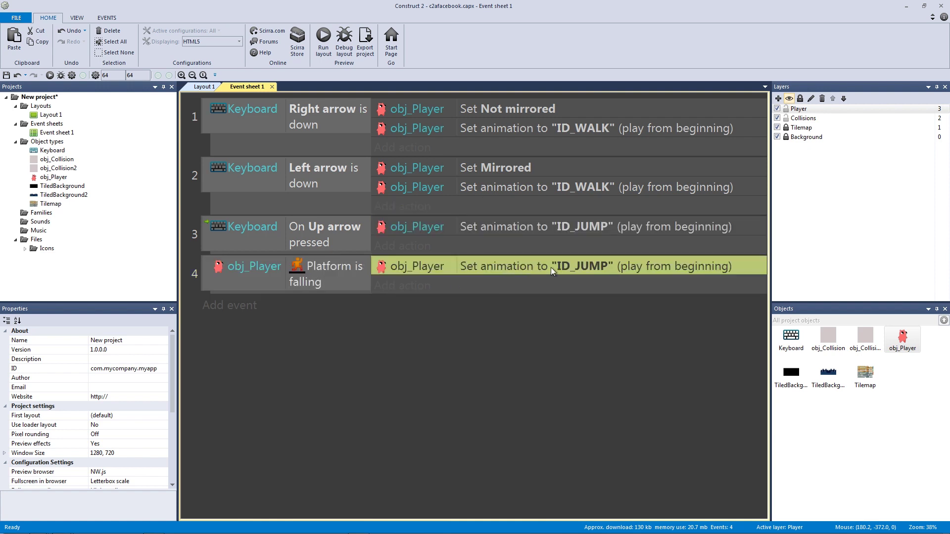
pyautogui.doubleClick(551, 267)
pyautogui.click(399, 211)
pyautogui.moveTo(417, 213); pyautogui.dragTo(394, 213)
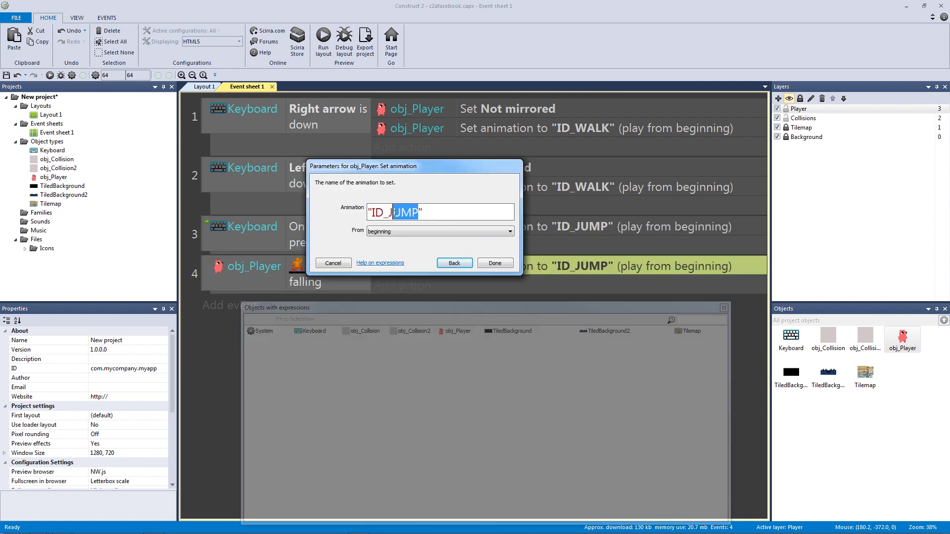
pyautogui.press('BackSpace')
pyautogui.press('Return')
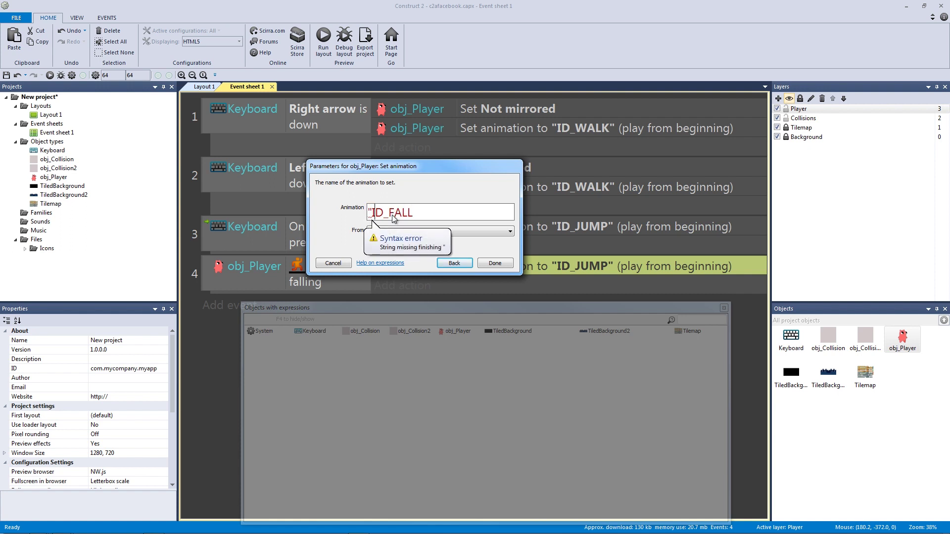
pyautogui.write('"')
pyautogui.press('Return')
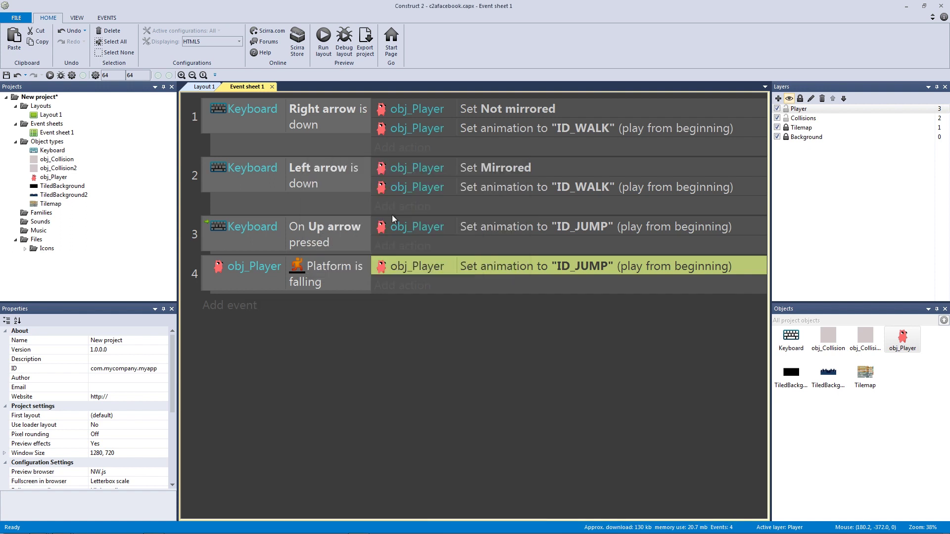
pyautogui.click(453, 387)
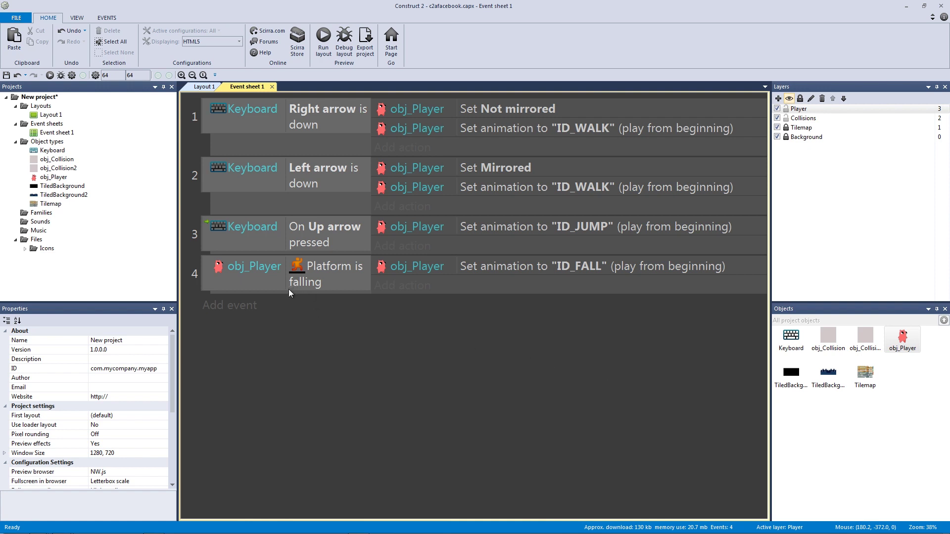
# Duplicate the whole Platform is falling event, including its ID_FALL action, below the original
pyautogui.click(263, 276)
pyautogui.click(257, 236)
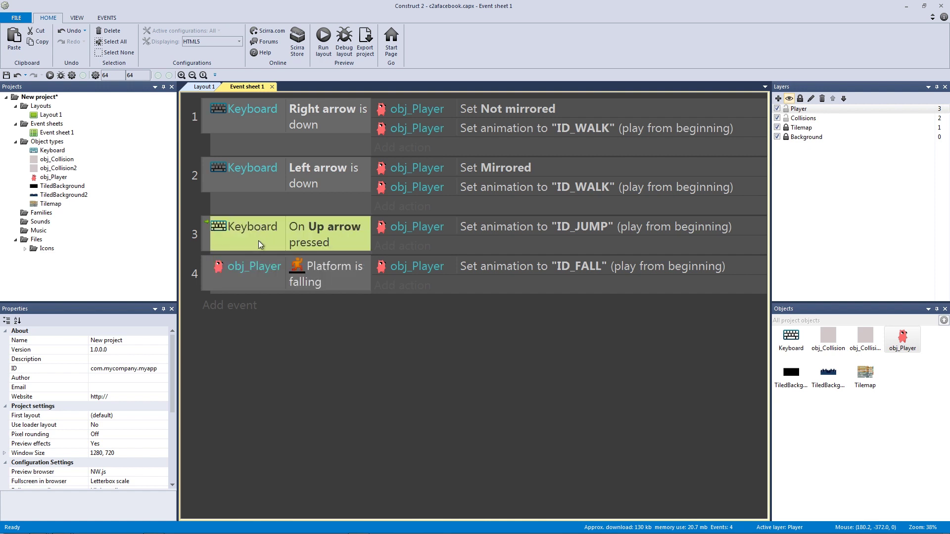
pyautogui.click(264, 268)
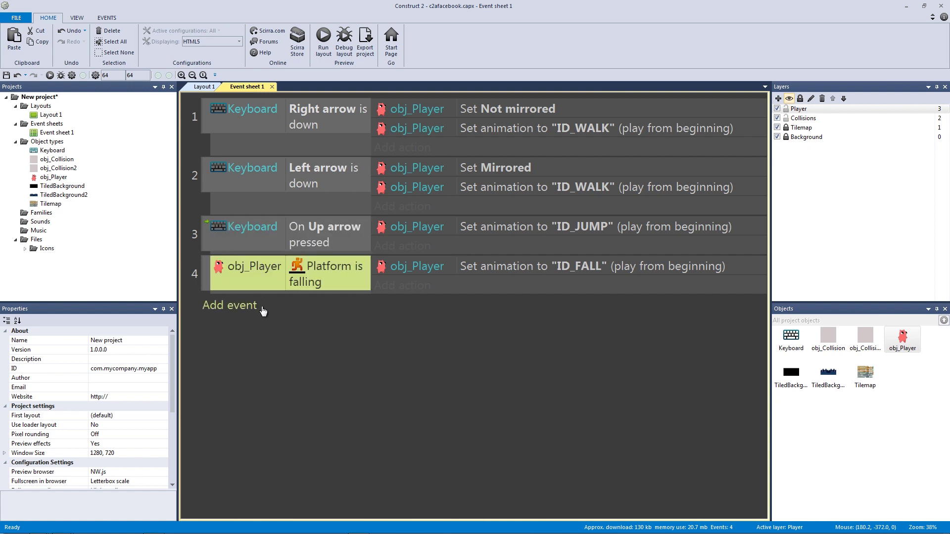
pyautogui.click(204, 278)
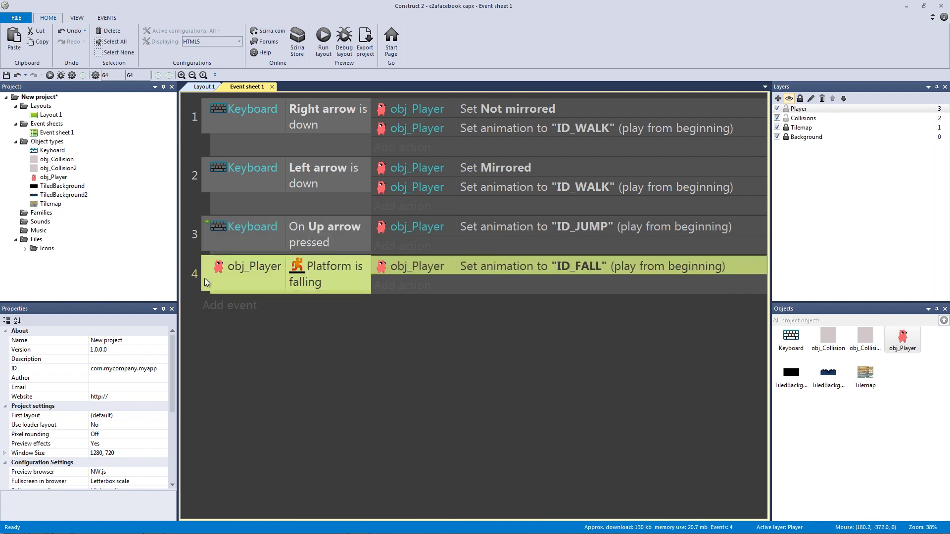
pyautogui.hotkey('ctrl', 'c')
pyautogui.hotkey('ctrl', 'v')
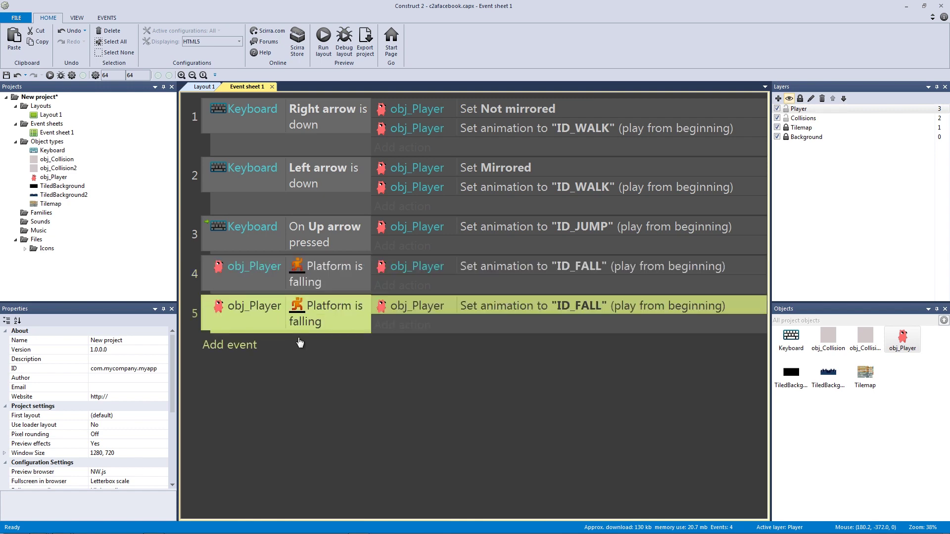
# Replace the duplicated event's condition with the Platform condition Is on floor
pyautogui.doubleClick(303, 319)
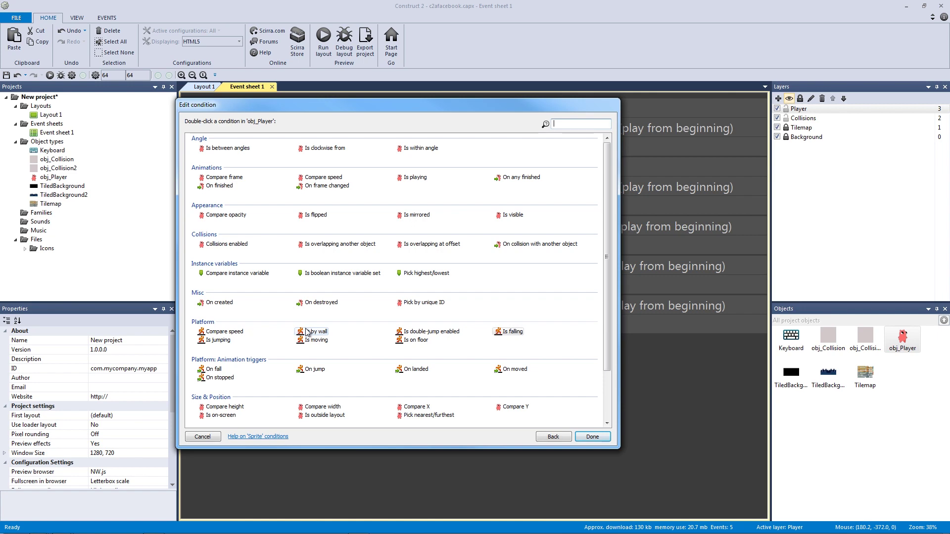
pyautogui.doubleClick(414, 341)
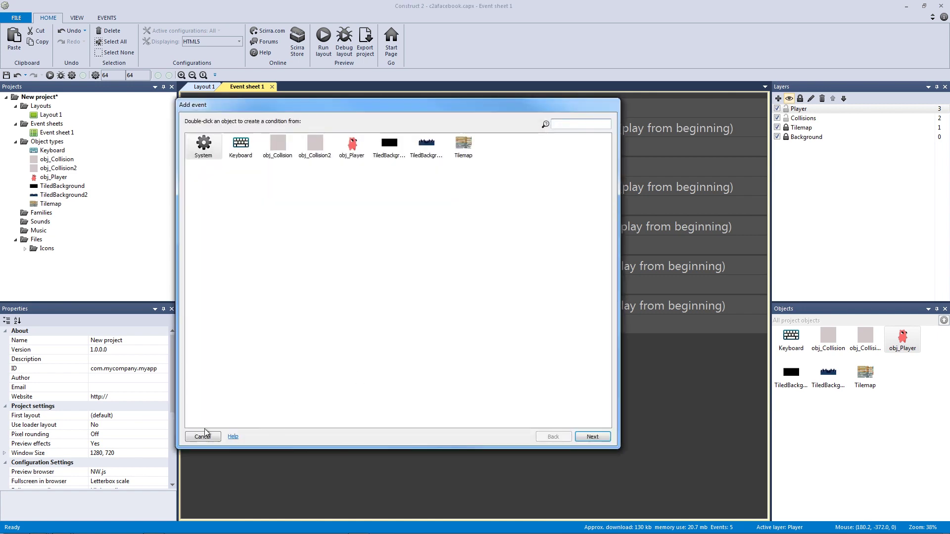
pyautogui.click(219, 419)
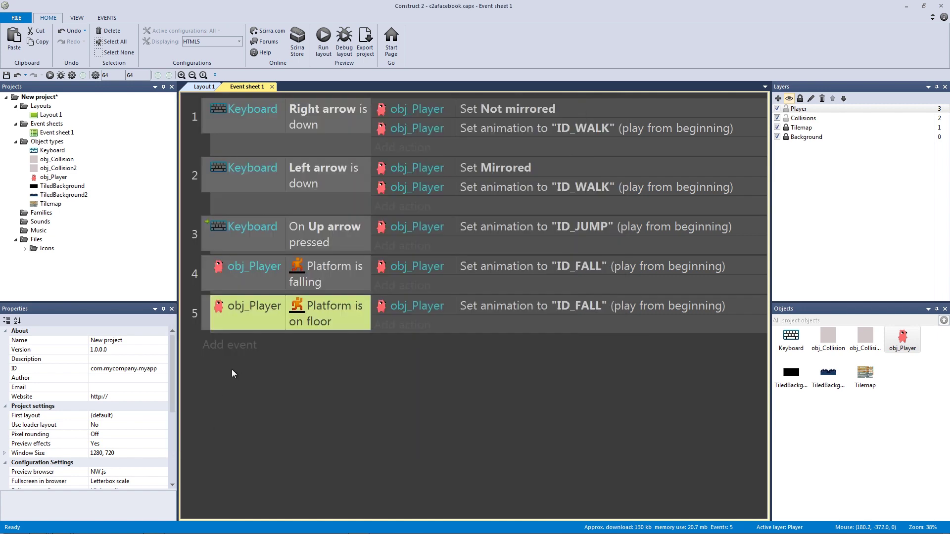
# Set the animation in the Platform is on floor event's action to "ID_IDLE"
pyautogui.click(527, 307)
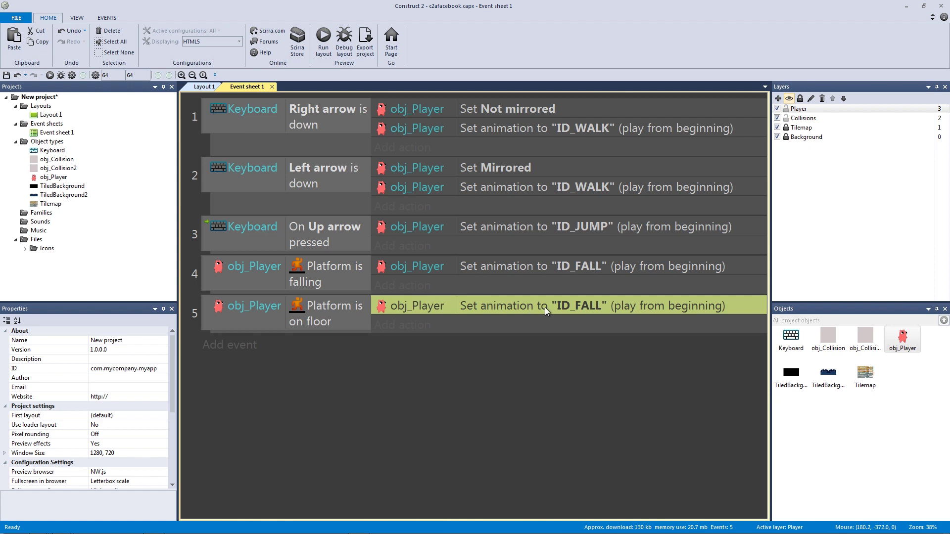
pyautogui.doubleClick(545, 308)
pyautogui.click(396, 212)
pyautogui.moveTo(415, 212); pyautogui.dragTo(389, 213)
pyautogui.write('IDLE')
pyautogui.press('Return')
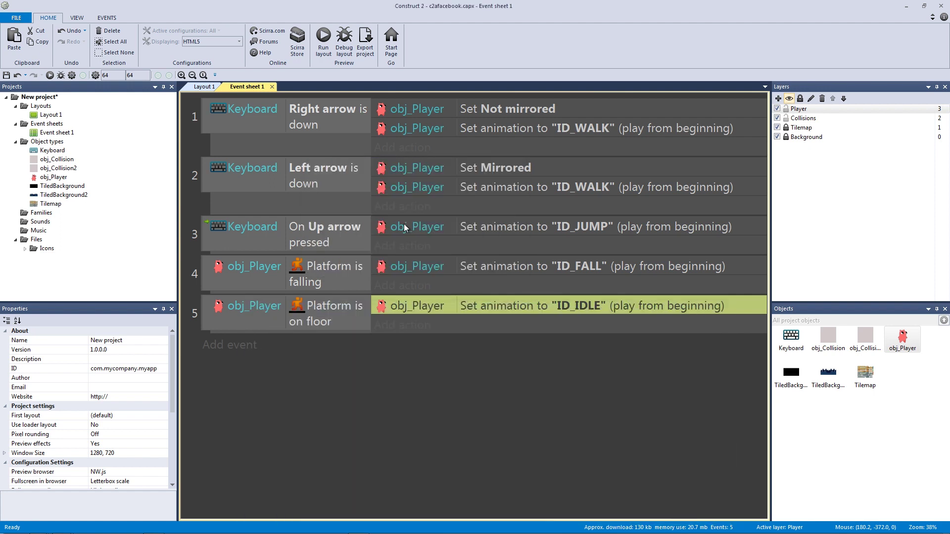
# Run the layout and test the player's walk, jump, fall and idle animations in both directions, then close the preview
pyautogui.click(324, 35)
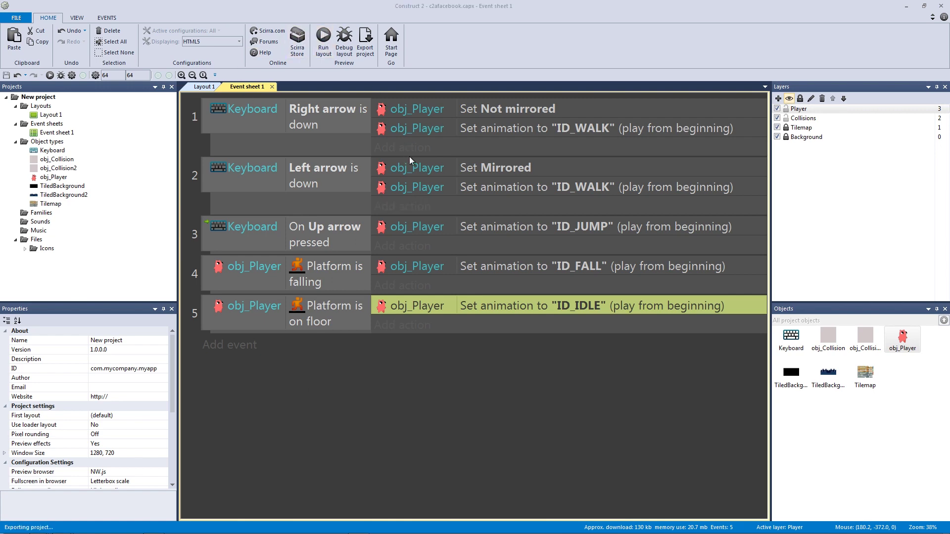
pyautogui.press('Right')
pyautogui.press('Up')
pyautogui.press('Up')
pyautogui.press('Left')
pyautogui.press('Right')
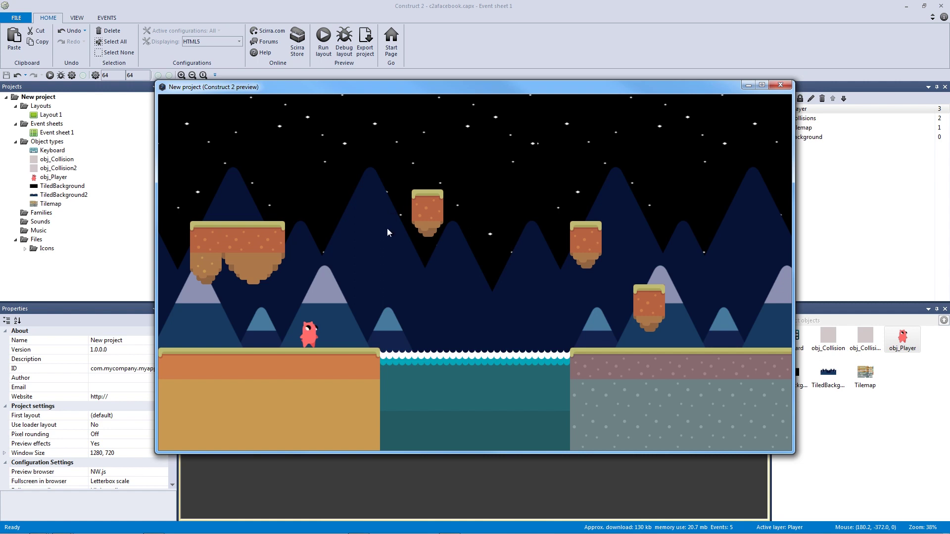
pyautogui.press('Left')
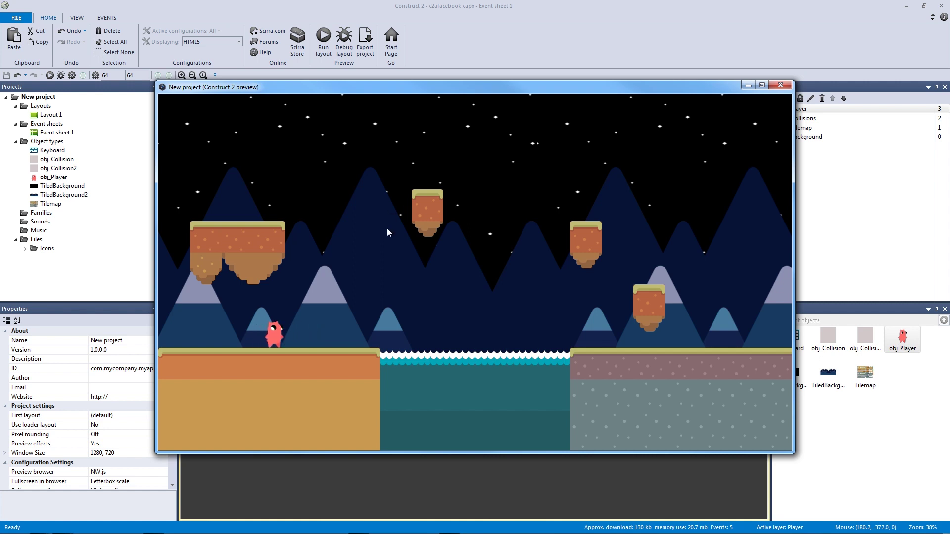
pyautogui.press('Right')
pyautogui.press('Up')
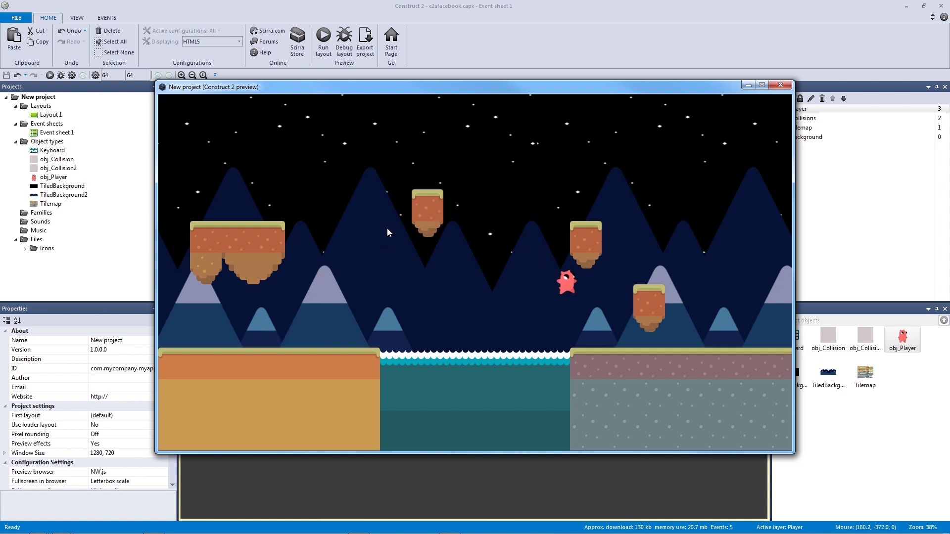
pyautogui.press('Left')
pyautogui.press('Up')
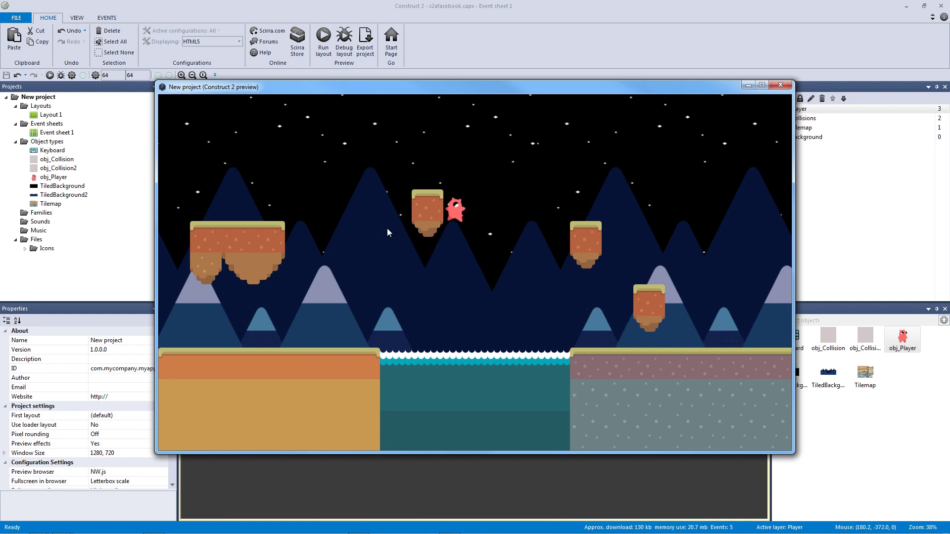
pyautogui.press('Right')
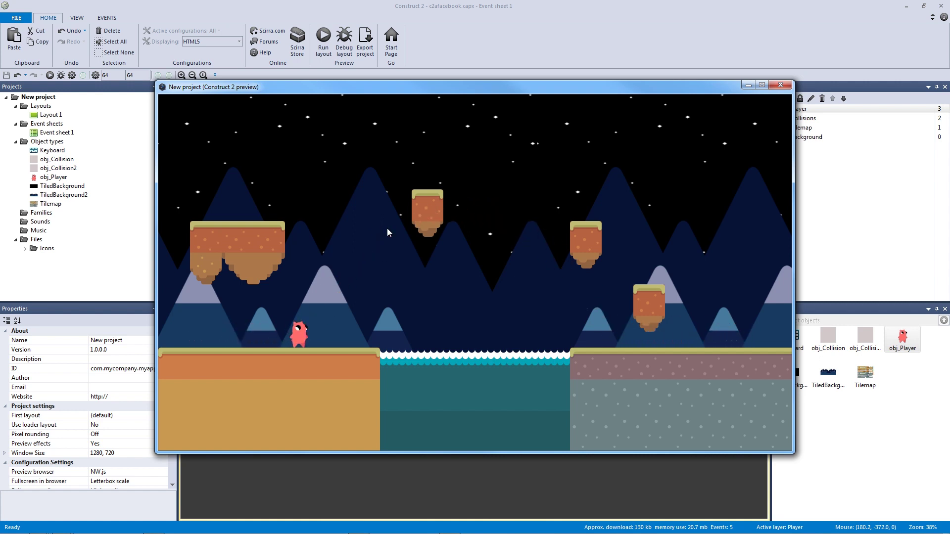
pyautogui.press('Left')
pyautogui.press('Right')
pyautogui.press('Left')
pyautogui.press('Right')
pyautogui.press('Left')
pyautogui.press('Right')
pyautogui.press('Left')
pyautogui.press('Right')
pyautogui.press('Left')
pyautogui.press('Right')
pyautogui.press('Up')
pyautogui.press('Right')
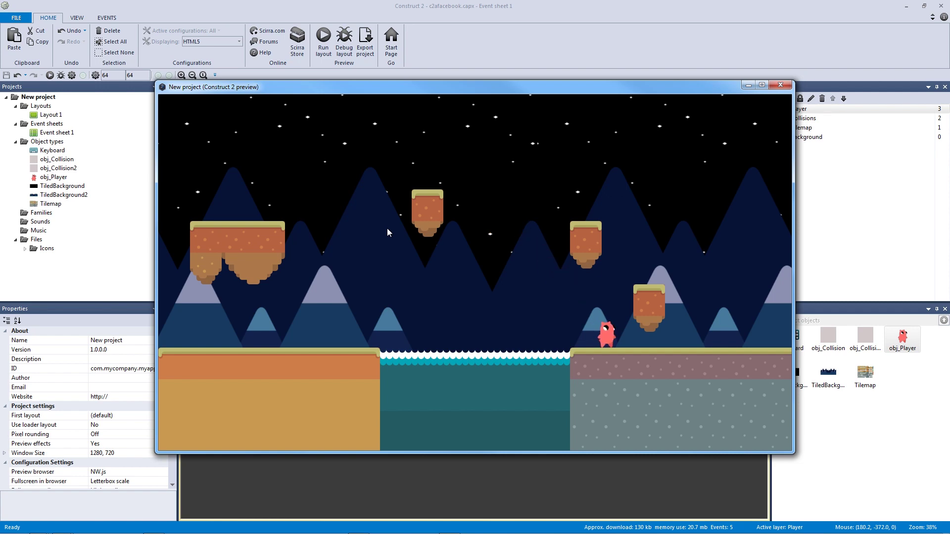
pyautogui.click(781, 86)
# Add the obj_Player Platform condition Is moving to the Platform is on floor event
pyautogui.click(305, 320)
pyautogui.click(217, 326)
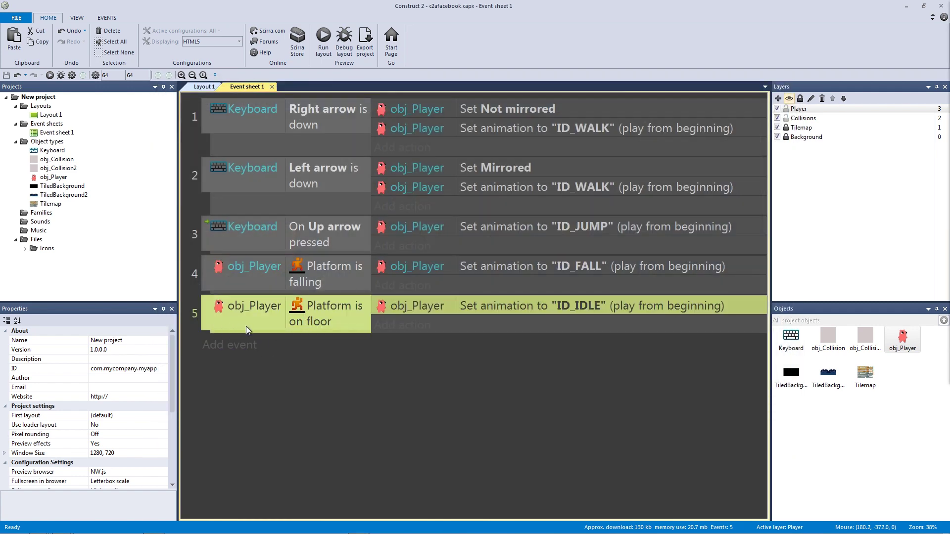
pyautogui.click(281, 344)
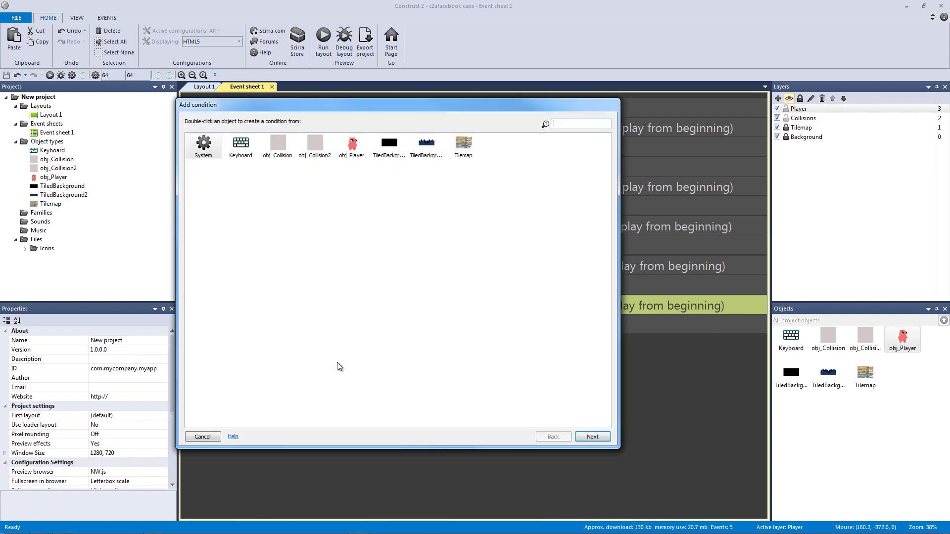
pyautogui.doubleClick(352, 145)
pyautogui.click(317, 341)
pyautogui.doubleClick(320, 343)
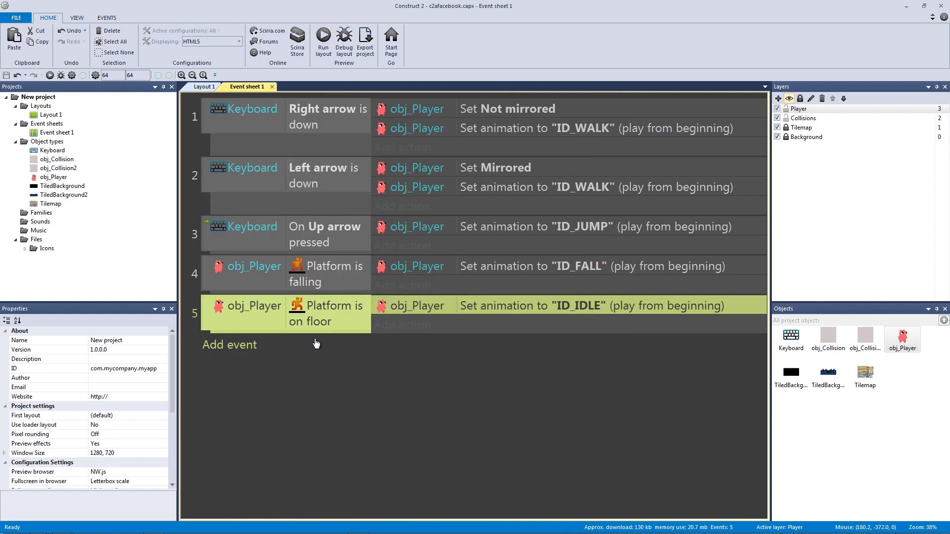
# Invert the Platform is moving condition in event 5
pyautogui.click(305, 326)
pyautogui.click(306, 345)
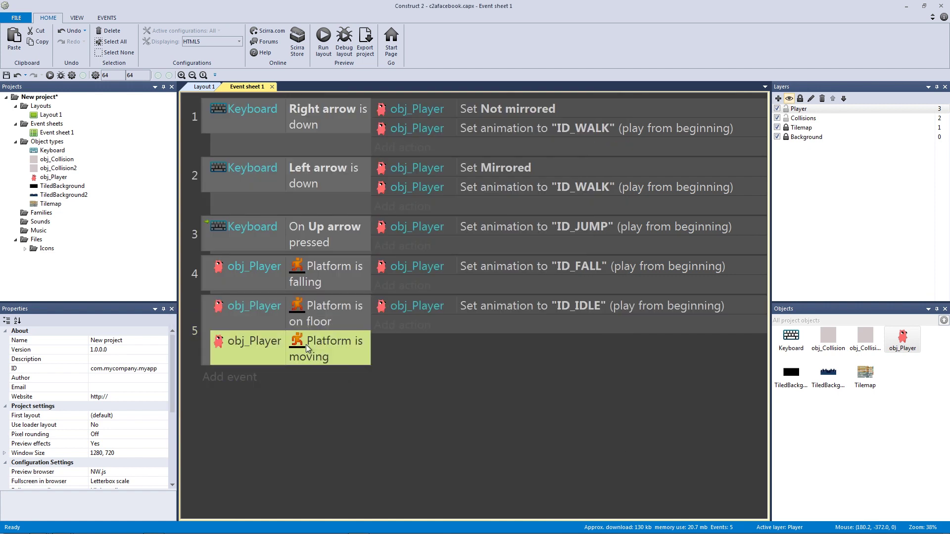
pyautogui.click(311, 328)
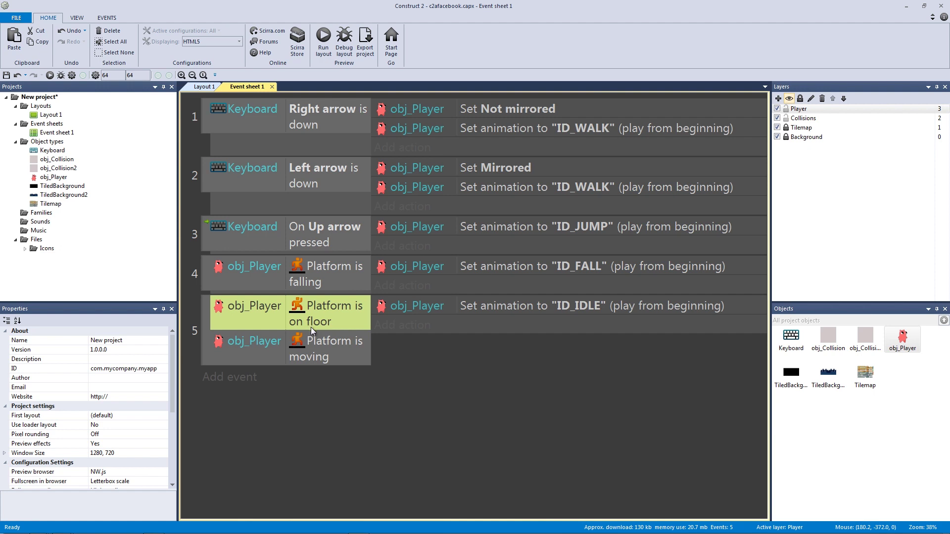
pyautogui.click(315, 342)
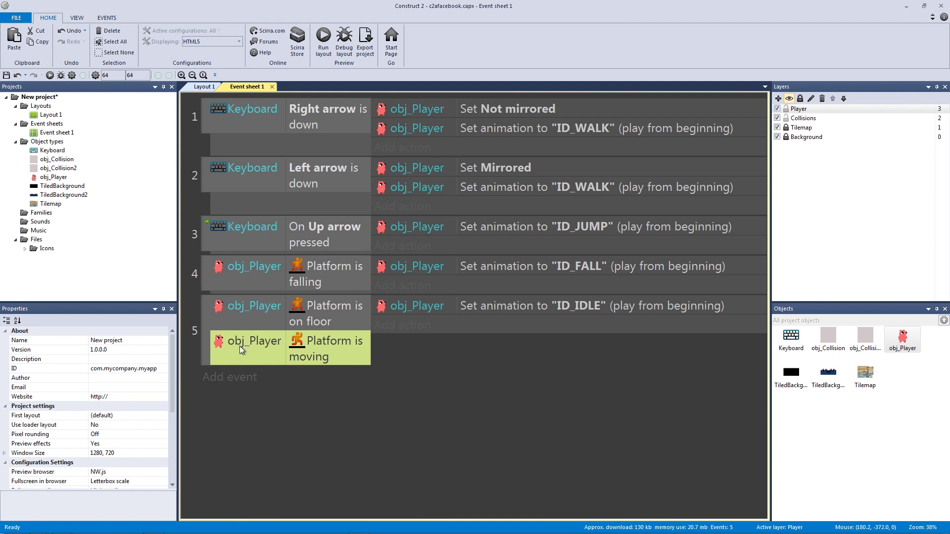
pyautogui.press('i')
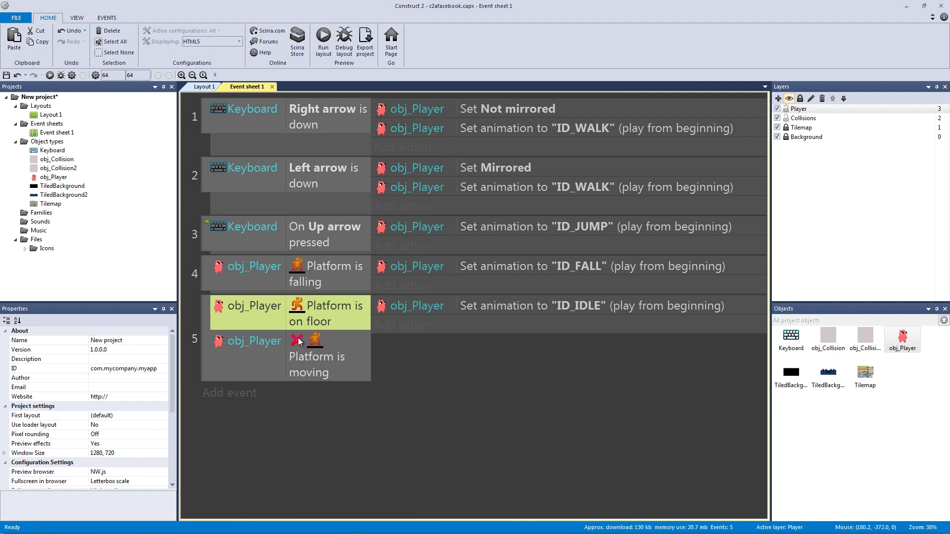
pyautogui.click(308, 319)
pyautogui.click(314, 356)
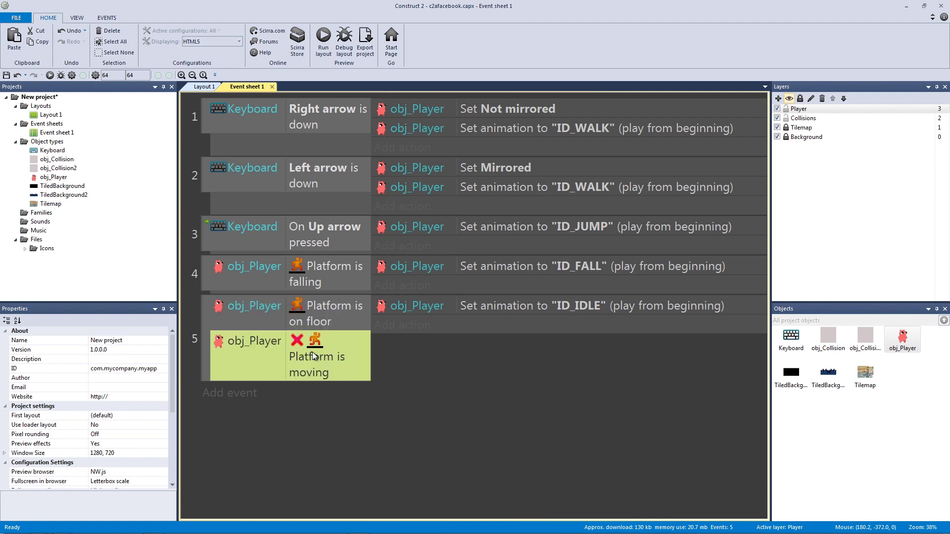
pyautogui.click(509, 313)
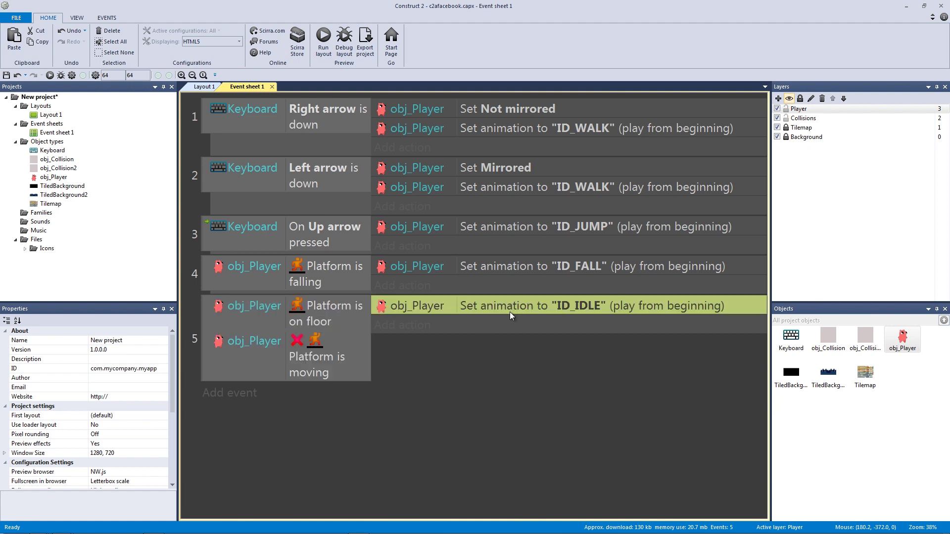
pyautogui.click(306, 127)
pyautogui.click(330, 184)
# Save the project, run the layout to test the player's walk, jump, fall and idle animations in both directions, and close the preview
pyautogui.hotkey('ctrl', 's')
pyautogui.click(50, 77)
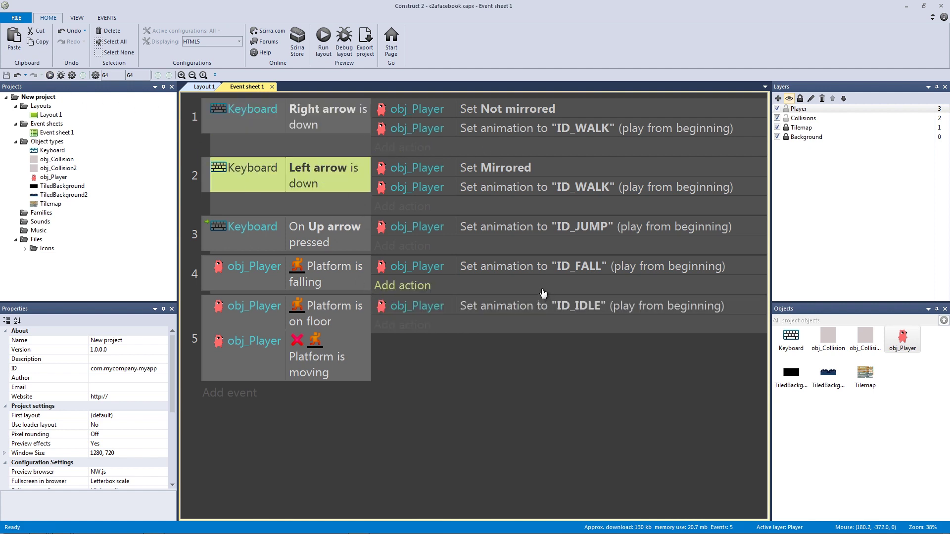
pyautogui.press('Right')
pyautogui.press('Left')
pyautogui.press('Right')
pyautogui.press('Up')
pyautogui.press('Right')
pyautogui.press('Left')
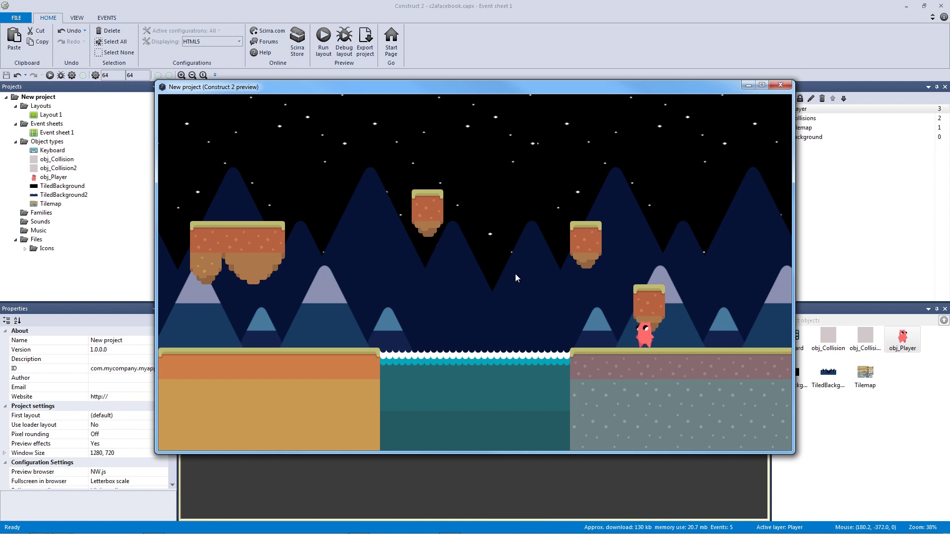
pyautogui.press('Left')
pyautogui.press('Up')
pyautogui.press('Left')
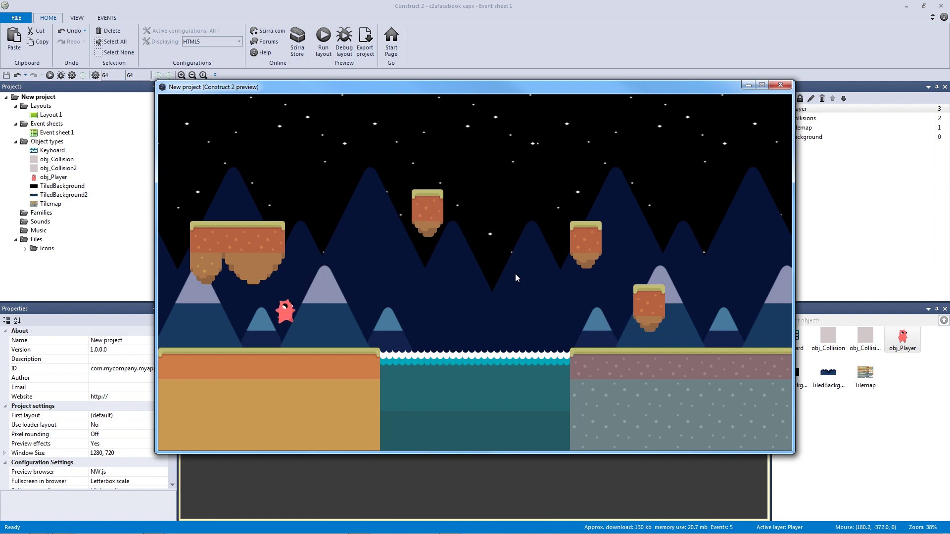
pyautogui.press('Up')
pyautogui.press('Right')
pyautogui.press('Up')
pyautogui.press('Right')
pyautogui.press('Up')
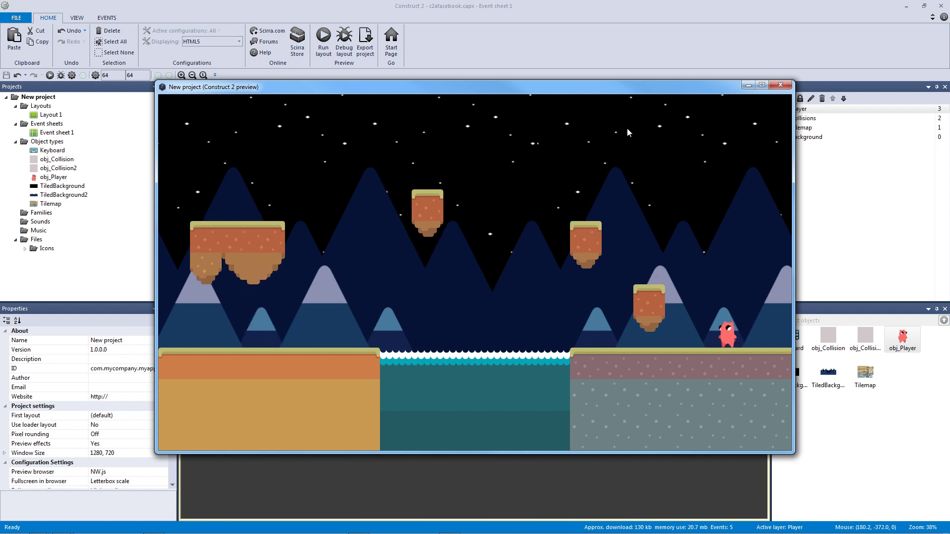
pyautogui.click(781, 85)
# Add the Scroll To behavior to obj_Player in Layout 1 and save the project
pyautogui.click(206, 86)
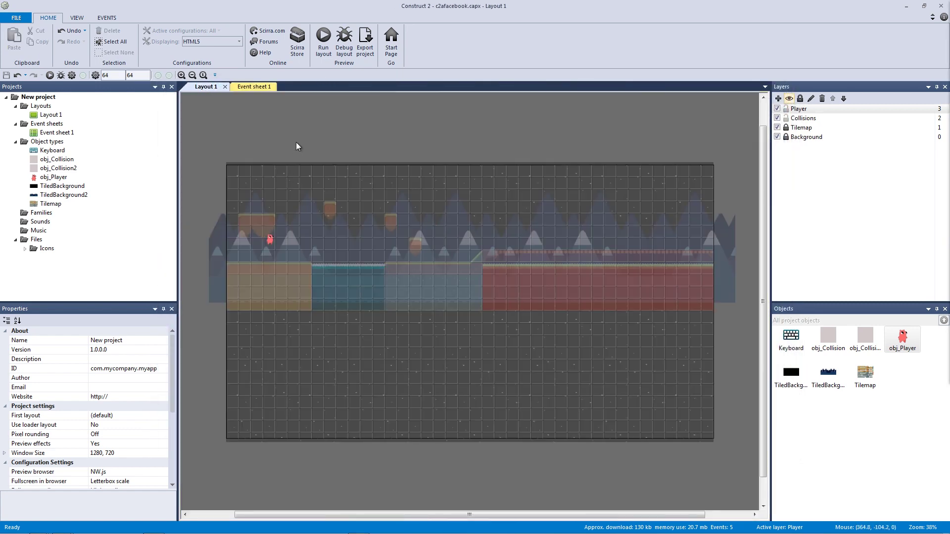
pyautogui.keyDown('ctrl'); pyautogui.scroll(5, 304, 205); pyautogui.keyUp('ctrl')
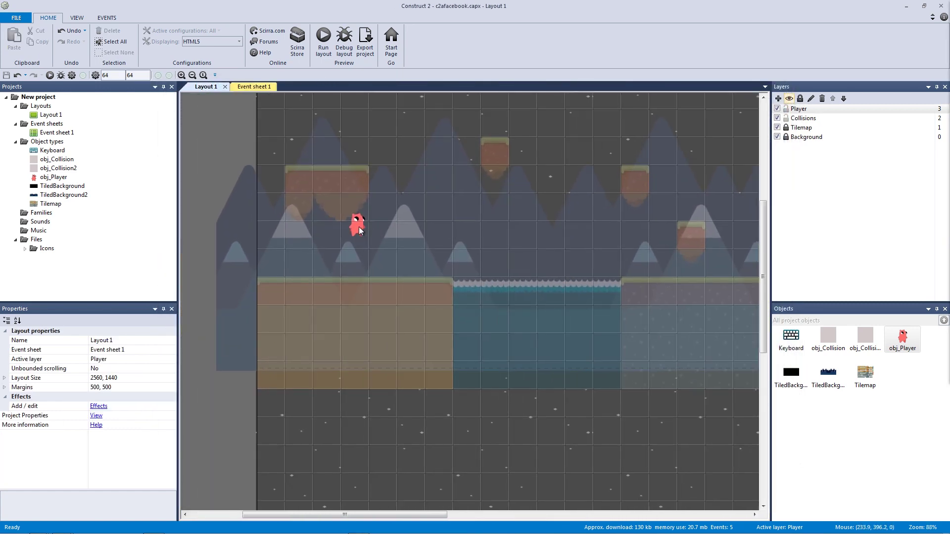
pyautogui.click(357, 223)
pyautogui.scroll(-5, 175, 370)
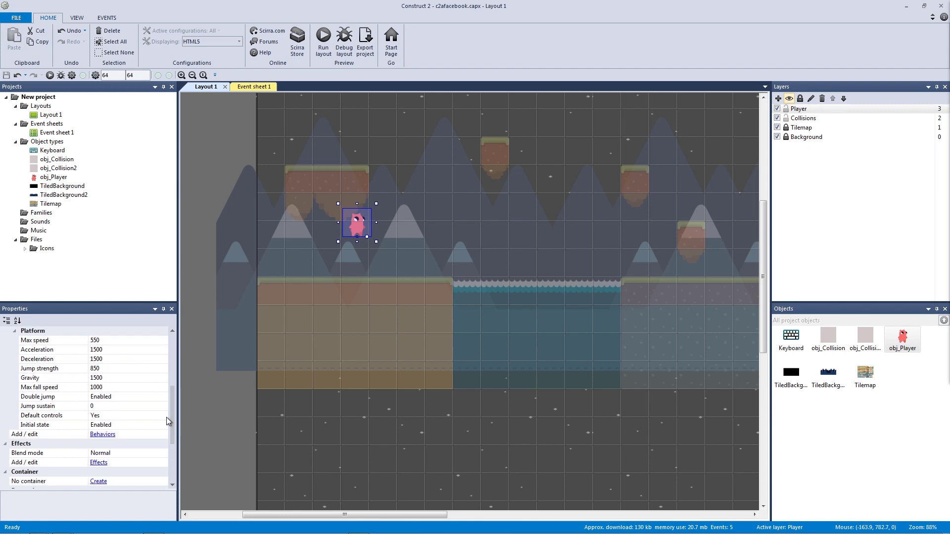
pyautogui.click(102, 434)
pyautogui.click(272, 294)
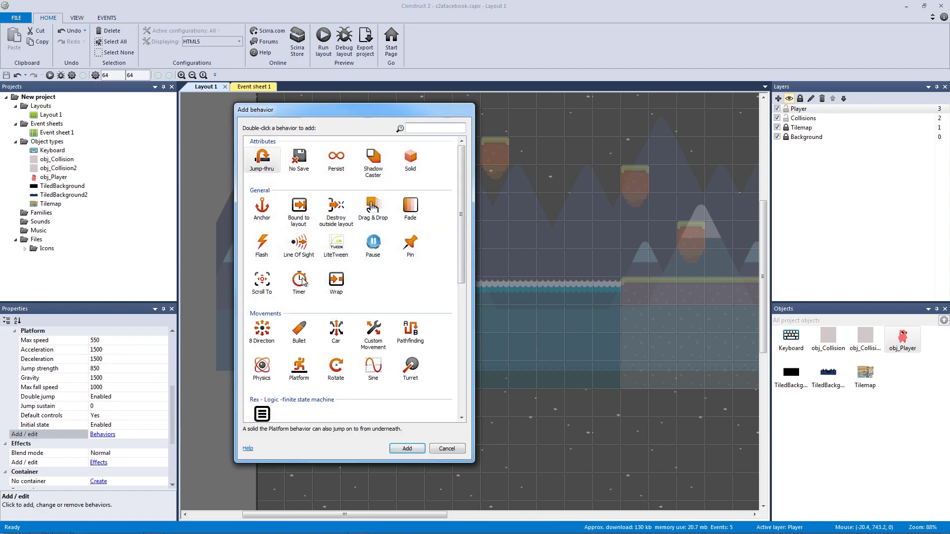
pyautogui.doubleClick(266, 285)
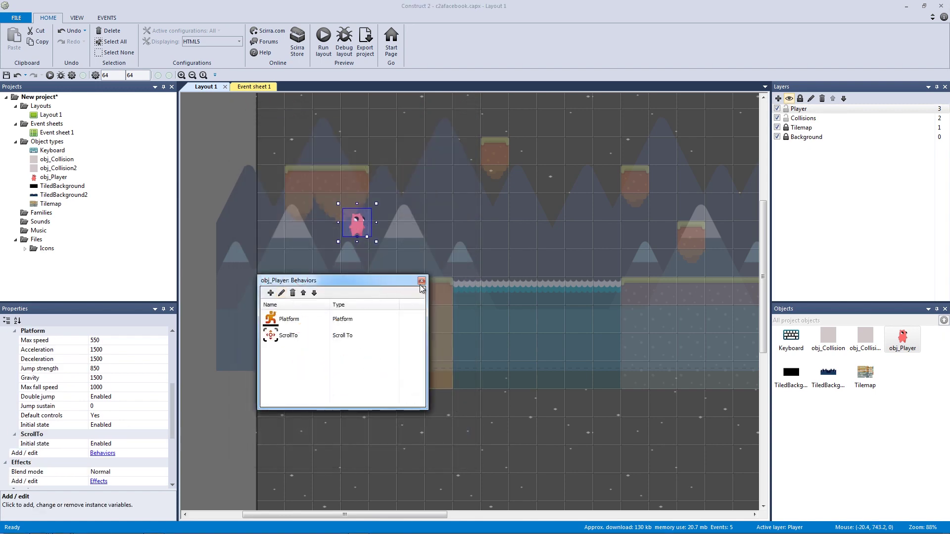
pyautogui.click(422, 284)
pyautogui.click(222, 210)
pyautogui.hotkey('ctrl', 's')
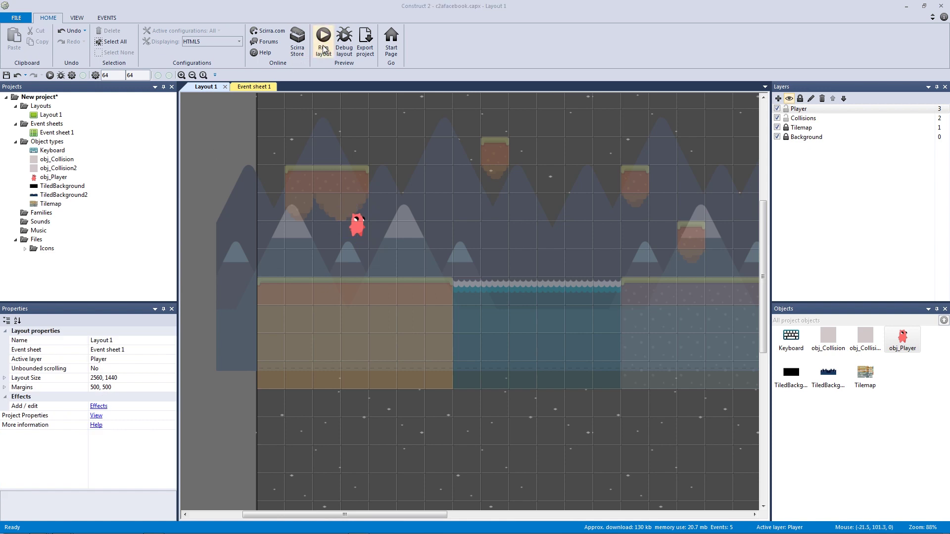
# Run the layout and move the player across the whole level to test the camera following, then close the preview
pyautogui.click(333, 52)
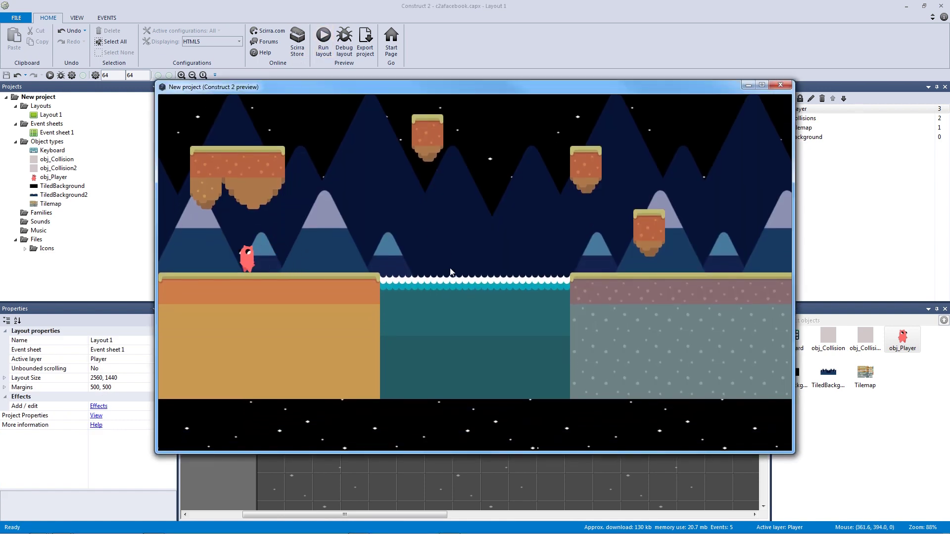
pyautogui.press('Right')
pyautogui.press('Up')
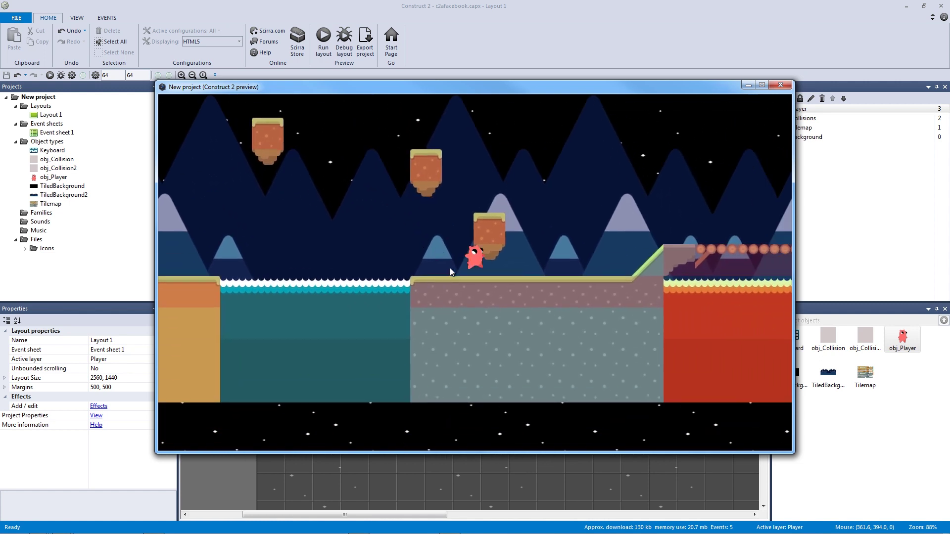
pyautogui.press('Right')
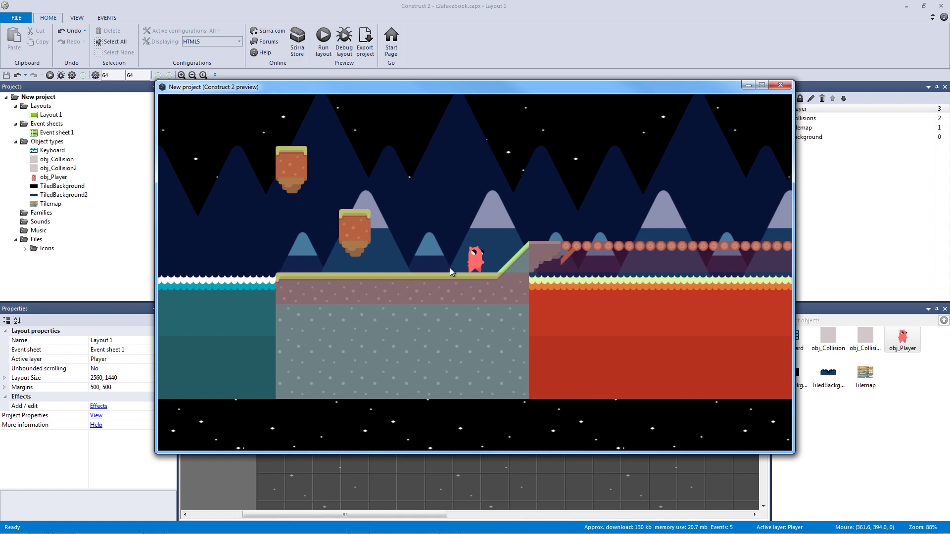
pyautogui.press('Up')
pyautogui.press('Right')
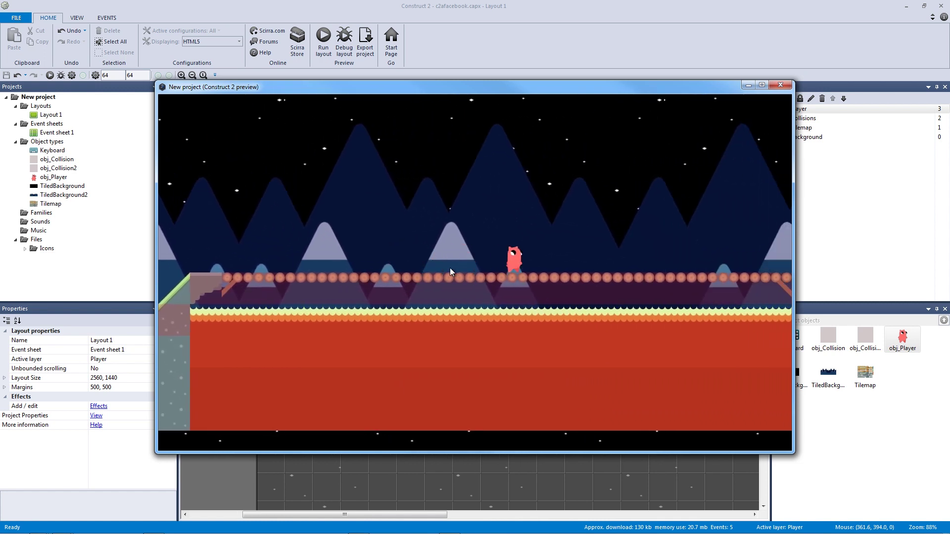
pyautogui.press('Left')
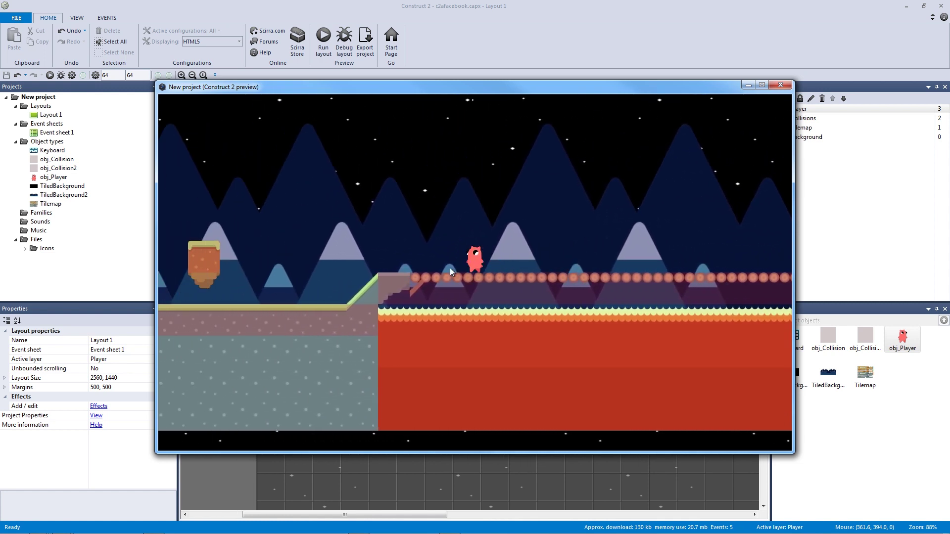
pyautogui.press('Left')
pyautogui.press('Up')
pyautogui.press('Left')
pyautogui.press('Right')
pyautogui.press('Up')
pyautogui.press('Left')
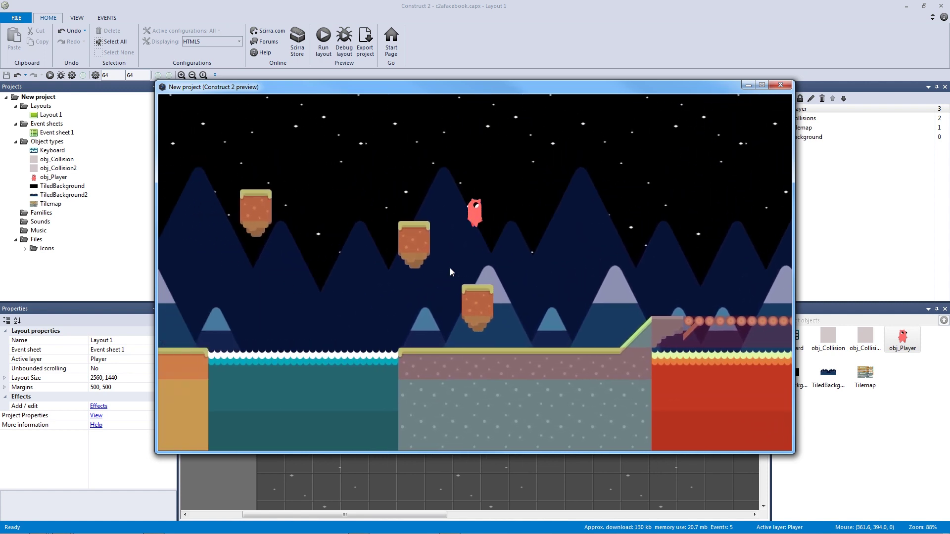
pyautogui.press('Up')
pyautogui.press('Left')
pyautogui.press('Right')
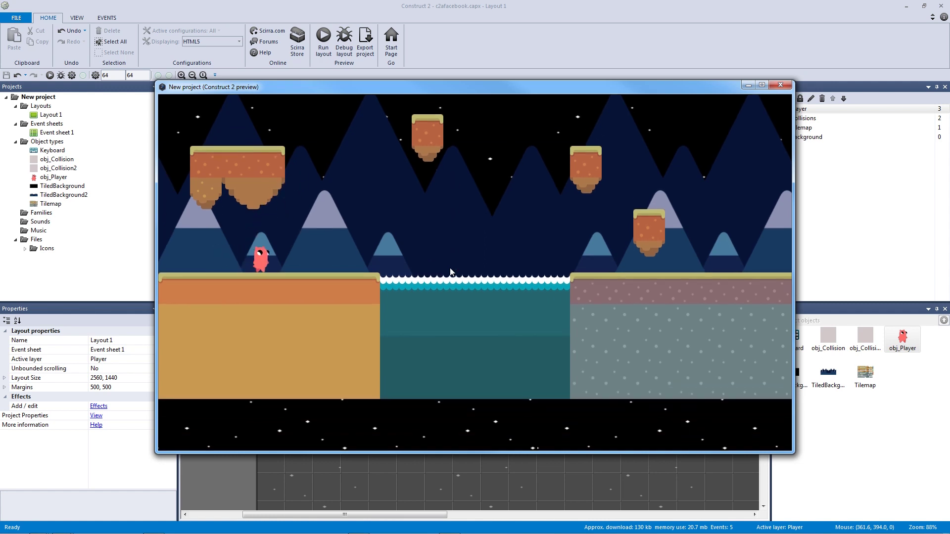
pyautogui.press('Up')
pyautogui.press('Left')
pyautogui.press('Right')
pyautogui.press('Left')
pyautogui.press('Right')
pyautogui.press('Up')
pyautogui.press('Right')
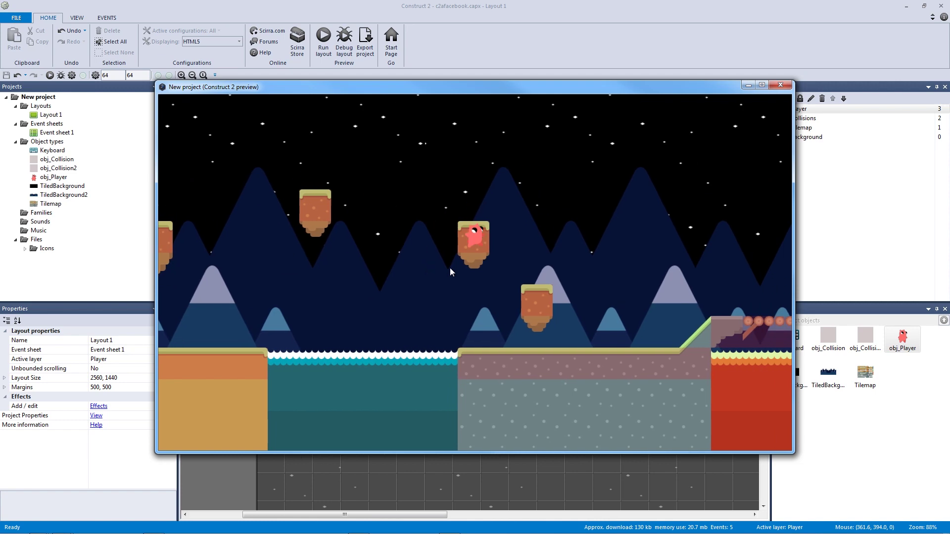
pyautogui.click(781, 85)
# Set the Platform behavior's max speed of obj_Player to 350 and save the project
pyautogui.click(349, 235)
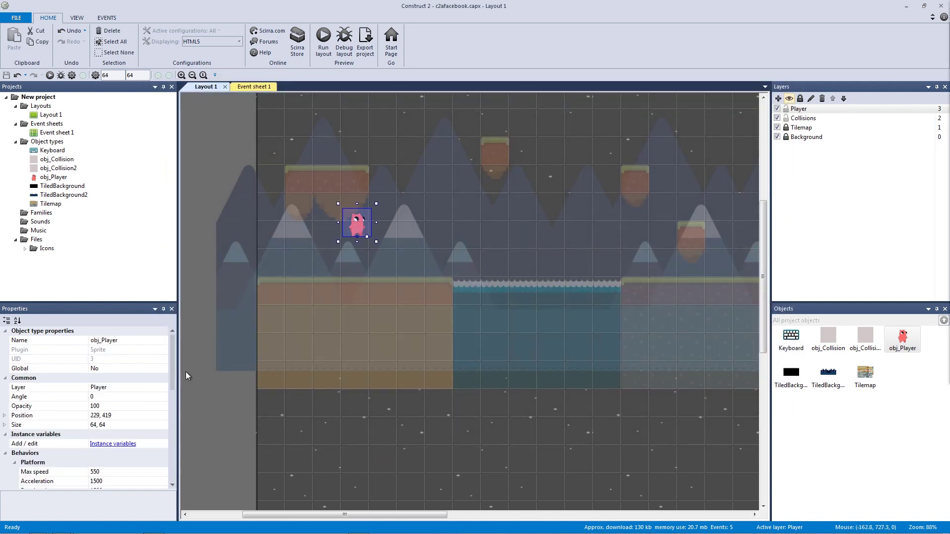
pyautogui.scroll(-3, 169, 391)
pyautogui.click(76, 382)
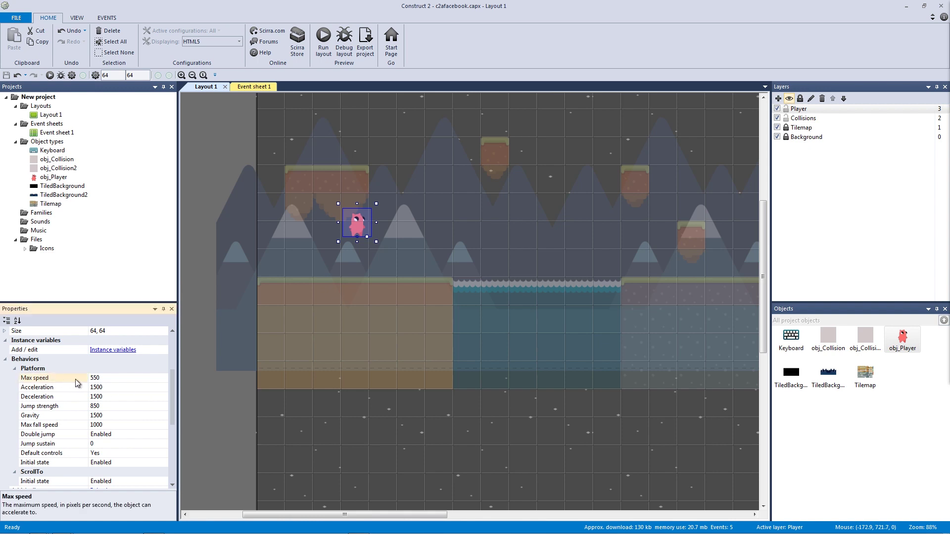
pyautogui.click(97, 405)
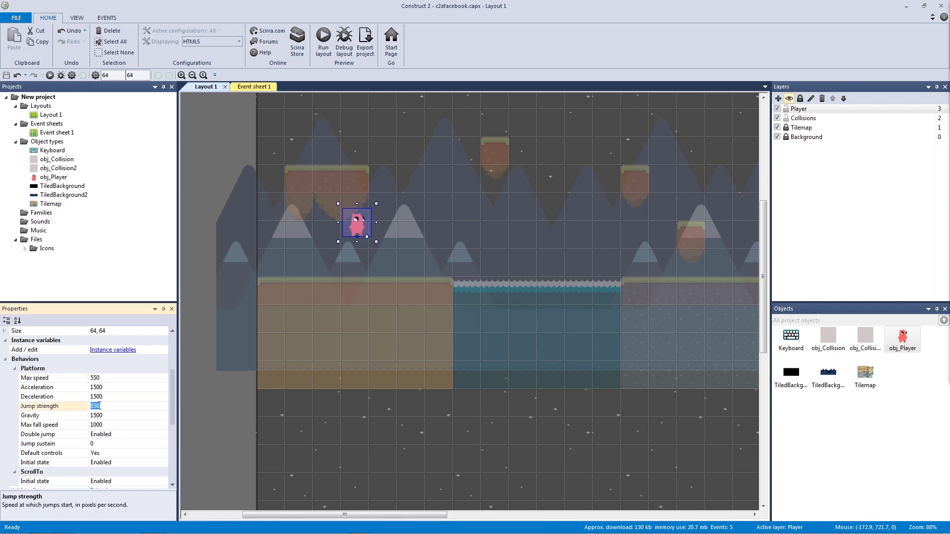
pyautogui.click(109, 378)
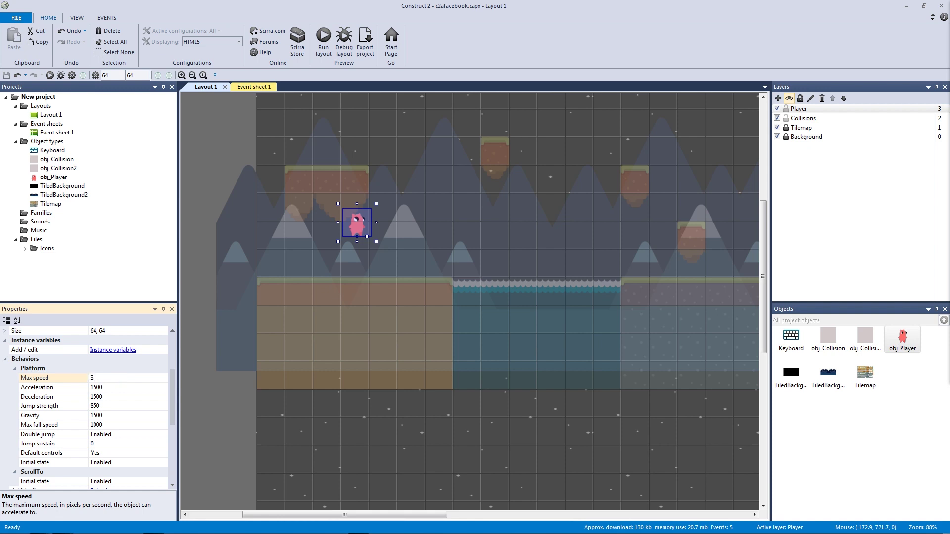
pyautogui.hotkey('ctrl', 's')
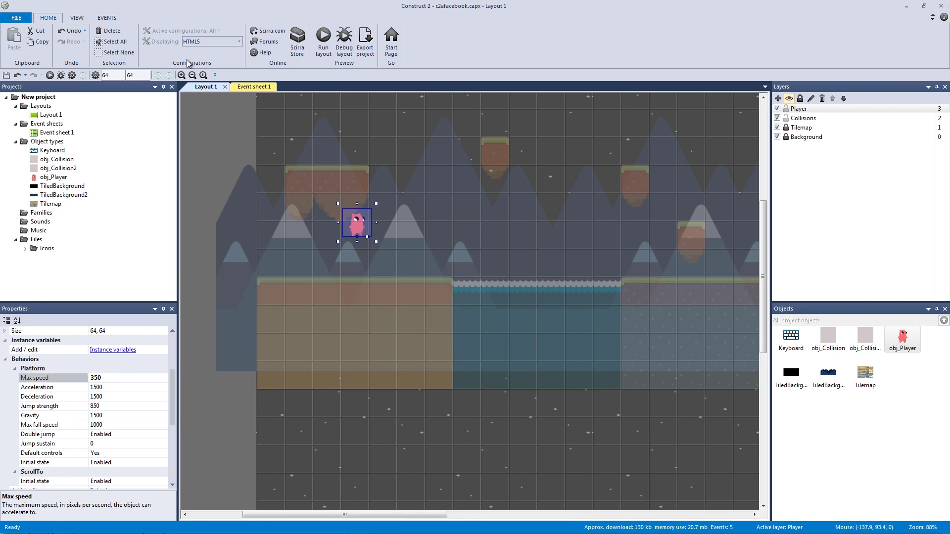
# Run the layout, test the player's walking and jumping at the new max speed in both directions, and close the preview
pyautogui.press('F5')
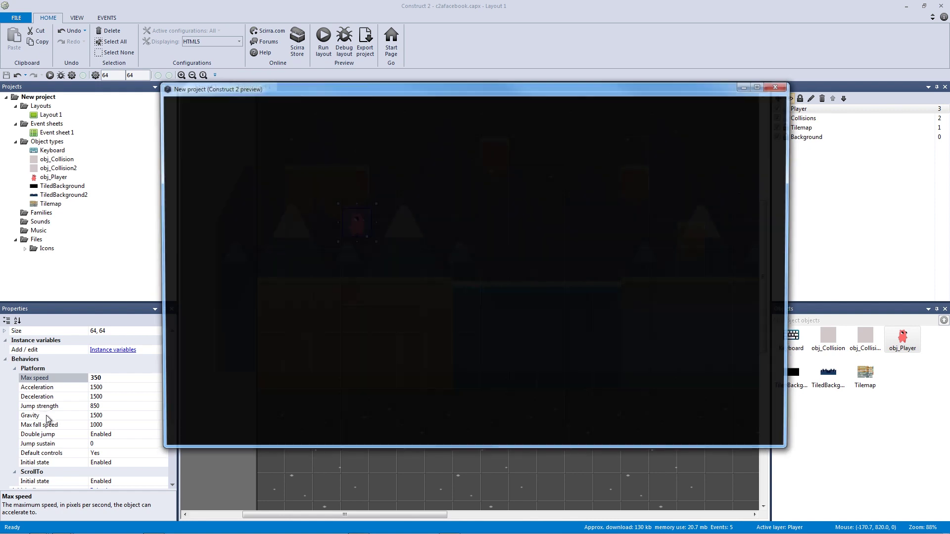
pyautogui.press('Right')
pyautogui.press('Up')
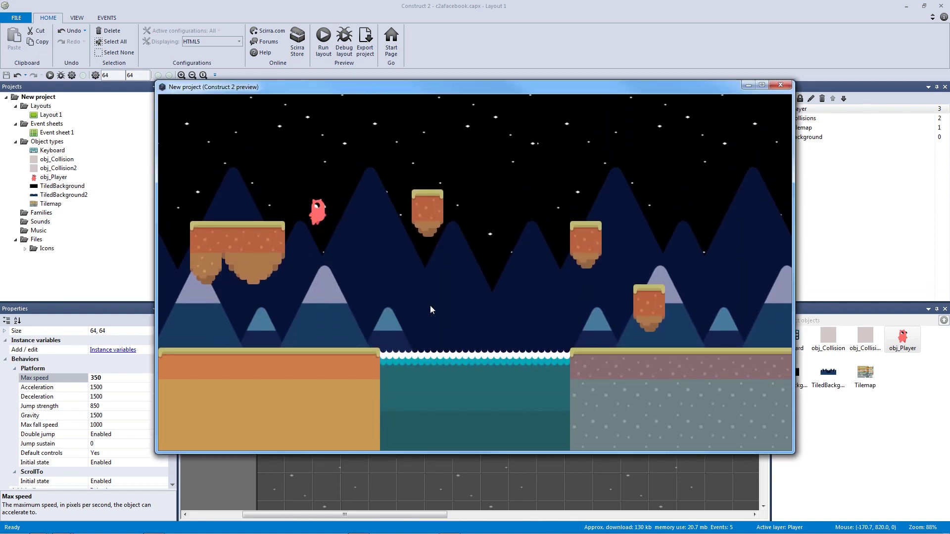
pyautogui.press('Right')
pyautogui.press('Up')
pyautogui.press('Right')
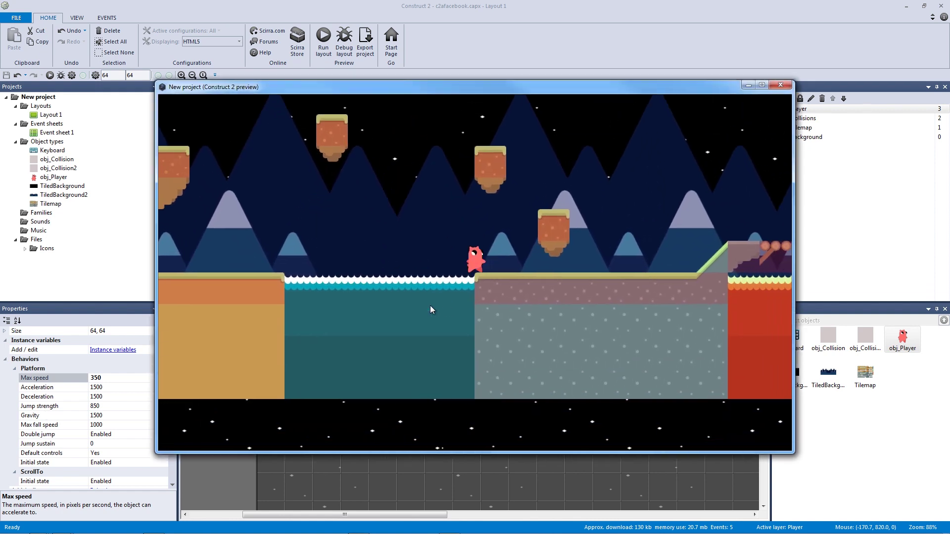
pyautogui.press('Up')
pyautogui.press('Left')
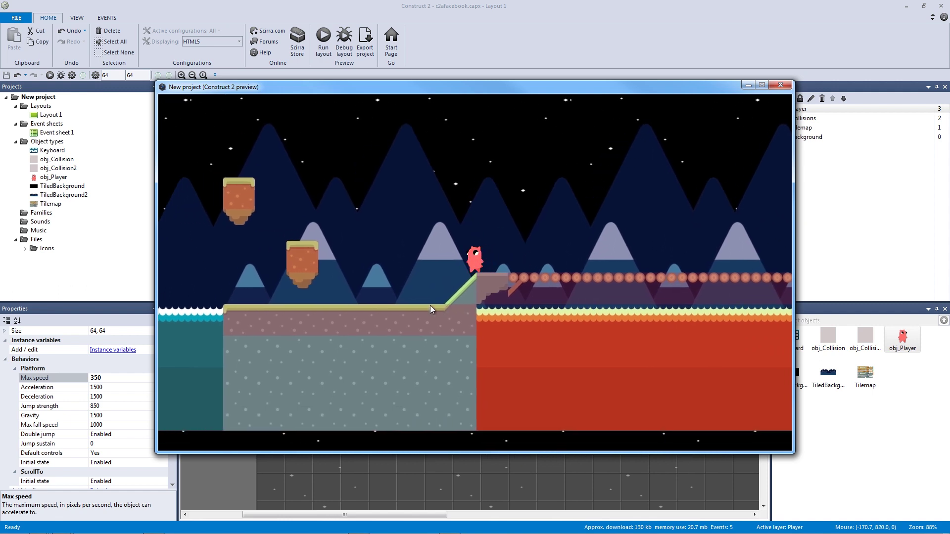
pyautogui.press('Up')
pyautogui.press('Up')
pyautogui.press('Left')
pyautogui.press('Up')
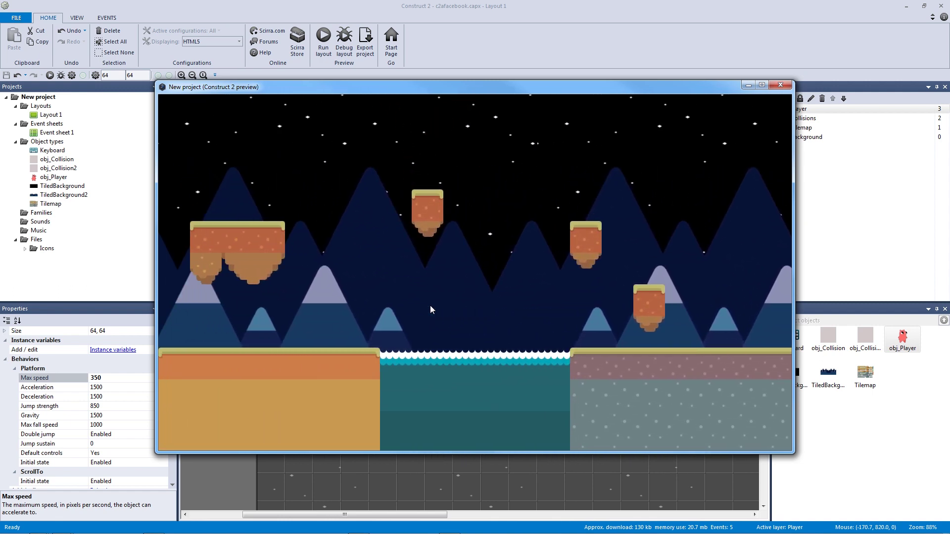
pyautogui.press('Right')
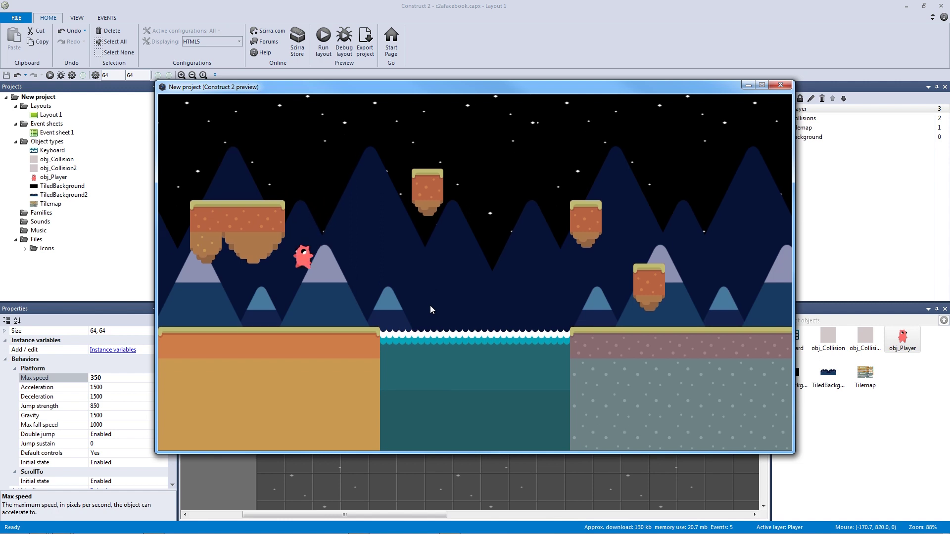
pyautogui.press('Up')
pyautogui.press('Right')
pyautogui.press('Left')
pyautogui.press('Up')
pyautogui.press('Right')
pyautogui.press('Up')
pyautogui.press('Left')
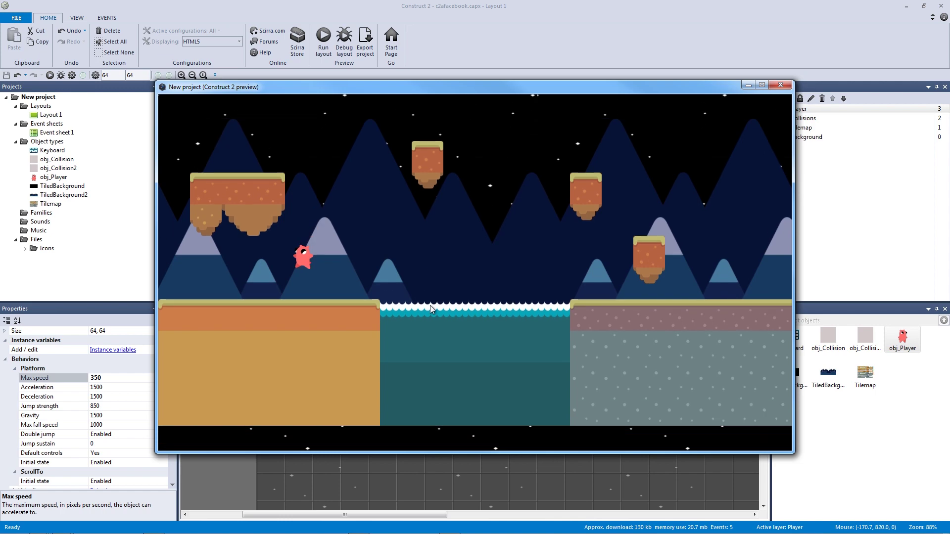
pyautogui.press('Right')
pyautogui.press('Left')
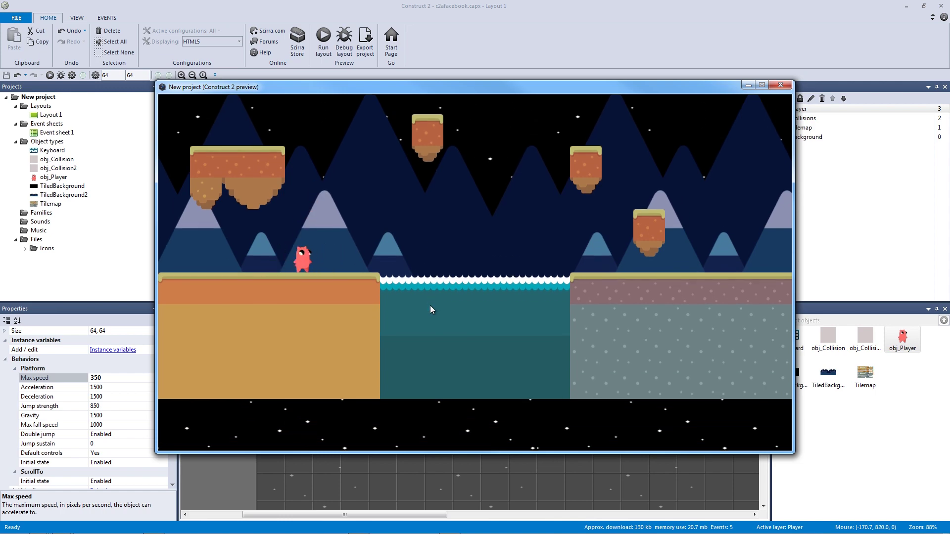
pyautogui.click(781, 85)
pyautogui.click(248, 165)
pyautogui.keyDown('ctrl'); pyautogui.scroll(-5, 339, 209); pyautogui.keyUp('ctrl')
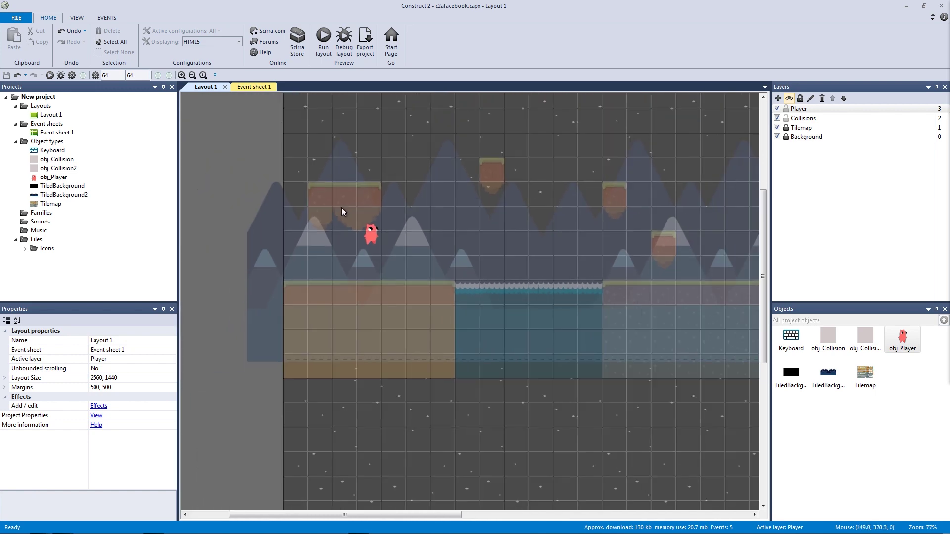
pyautogui.keyDown('ctrl'); pyautogui.scroll(-4, 352, 286); pyautogui.keyUp('ctrl')
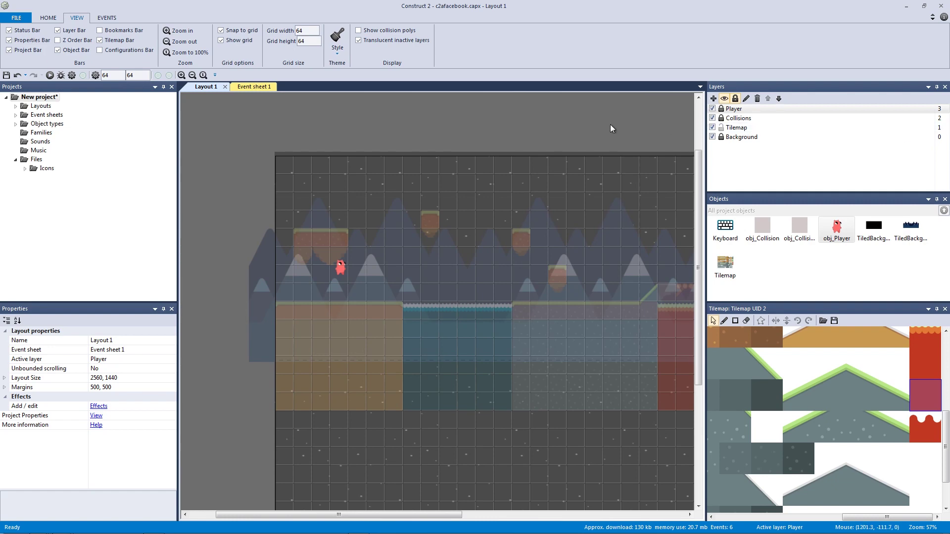
# Examine the Background layer in Layout 1 and event 6's conditions and action in Event sheet 1
pyautogui.keyDown('ctrl'); pyautogui.scroll(-2, 584, 125); pyautogui.keyUp('ctrl')
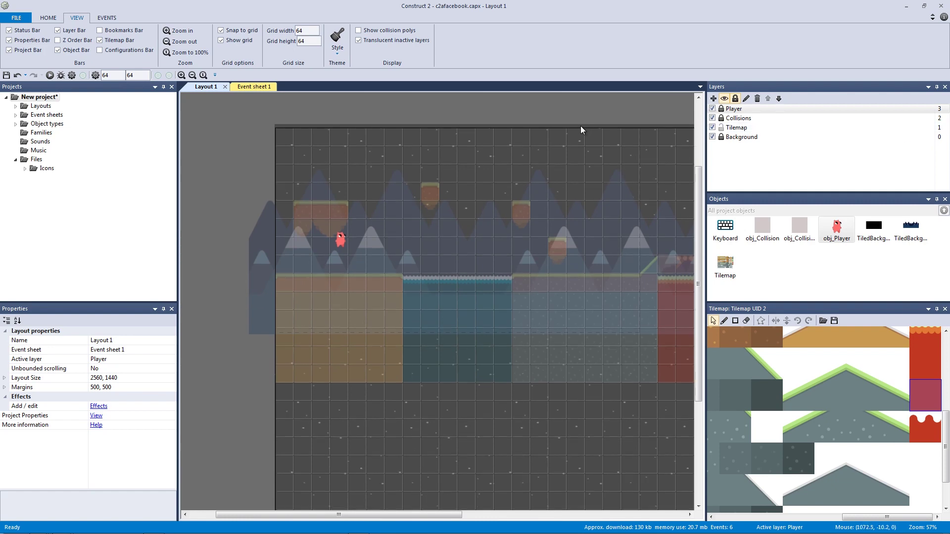
pyautogui.moveTo(587, 178); pyautogui.dragTo(429, 199, button='middle')
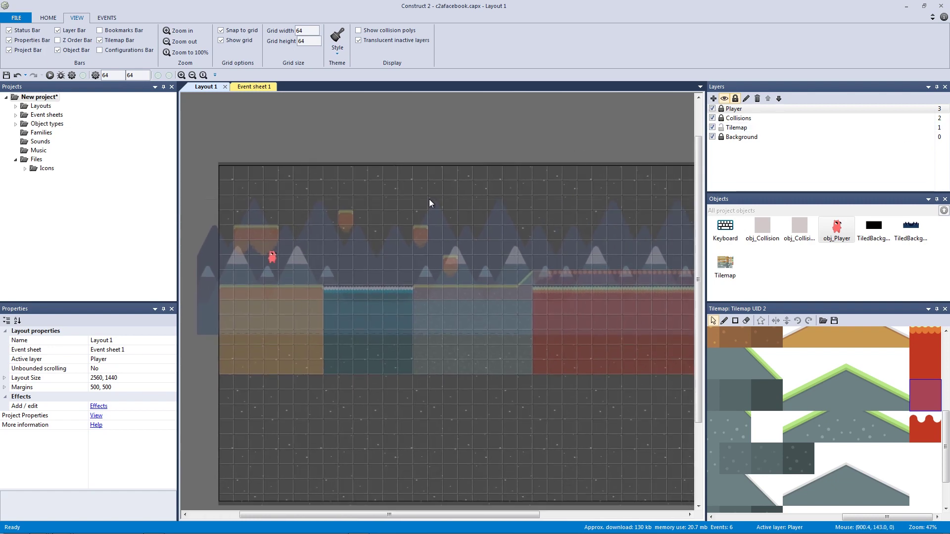
pyautogui.click(790, 137)
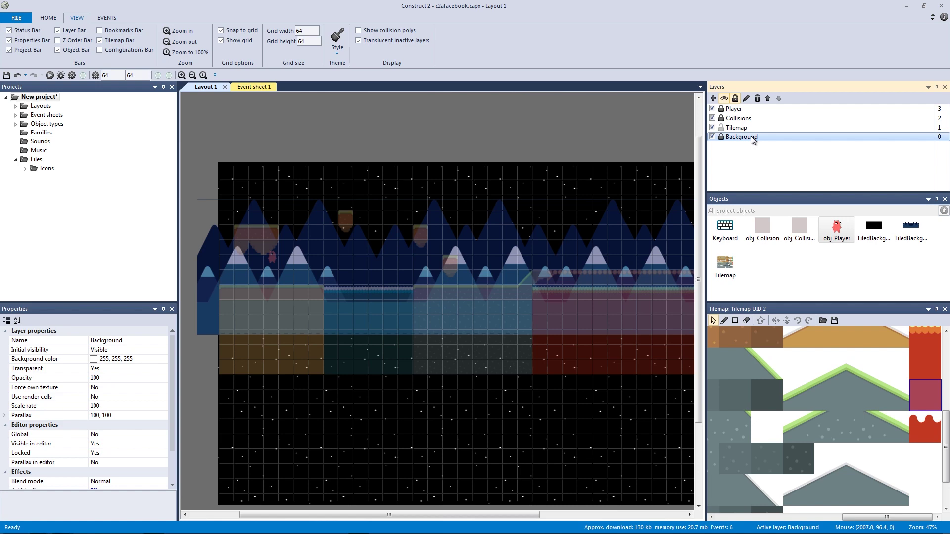
pyautogui.click(261, 87)
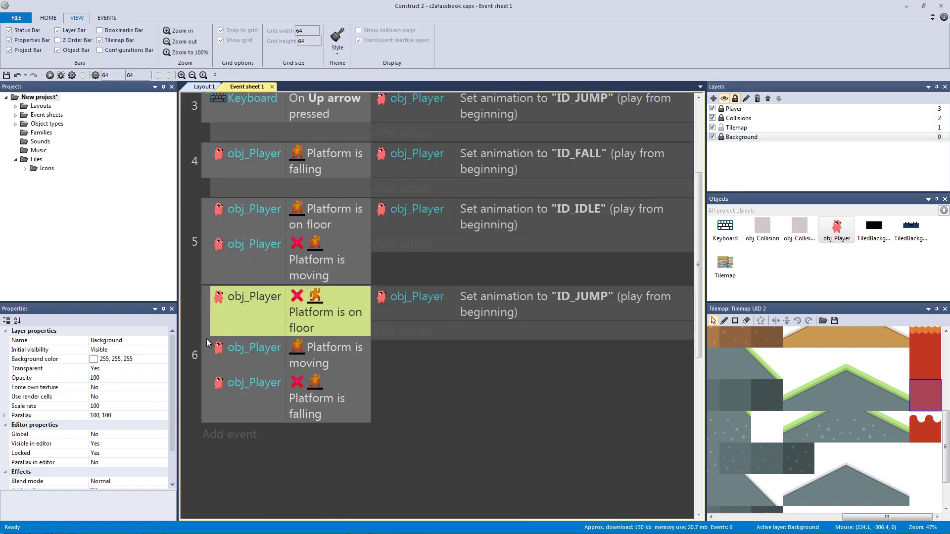
pyautogui.click(210, 304)
pyautogui.click(289, 317)
pyautogui.click(331, 362)
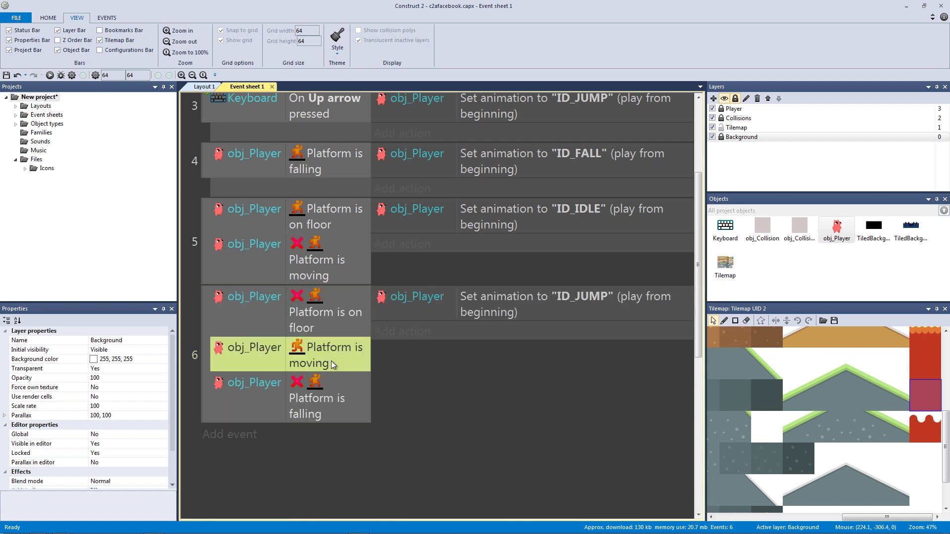
pyautogui.click(317, 400)
pyautogui.click(471, 313)
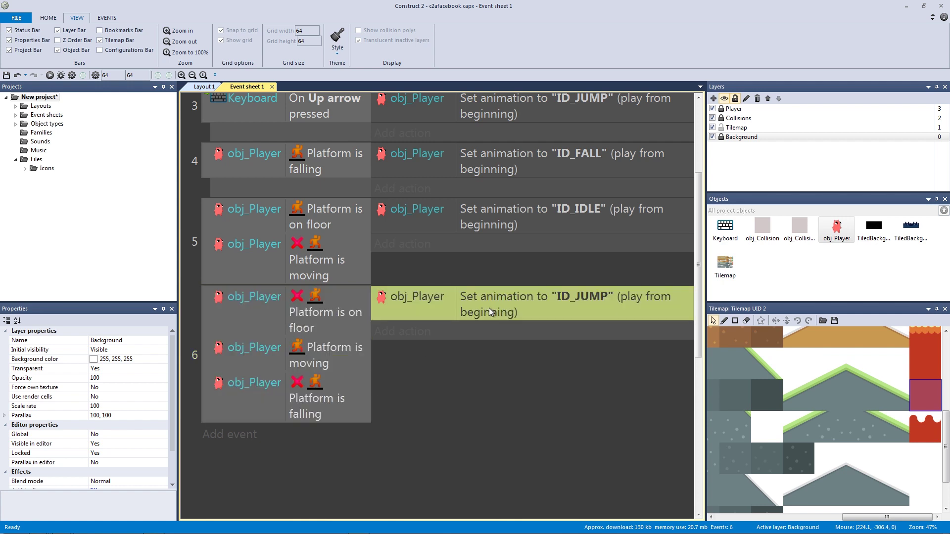
# Return to Layout 1, lock the Tilemap layer, and unlock the Player layer as the active layer
pyautogui.click(203, 86)
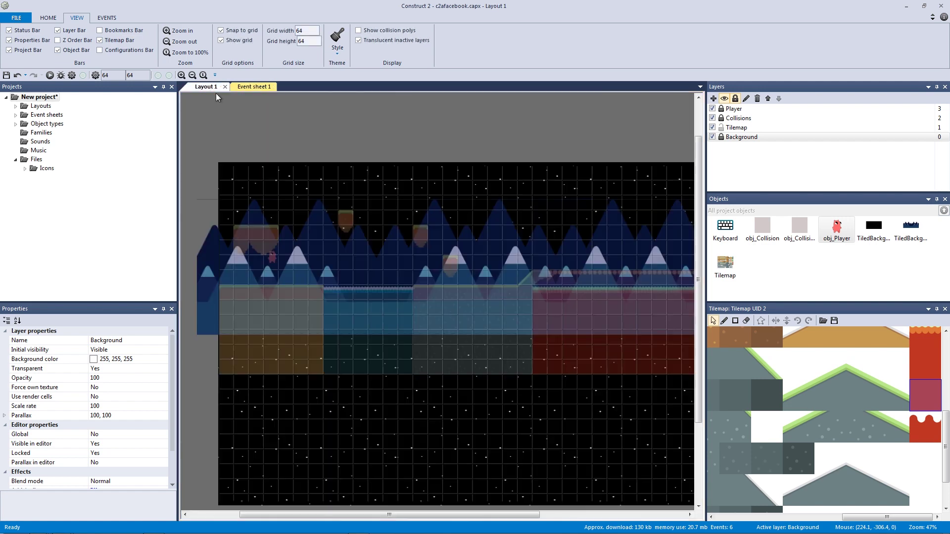
pyautogui.click(735, 127)
pyautogui.click(727, 110)
pyautogui.click(337, 134)
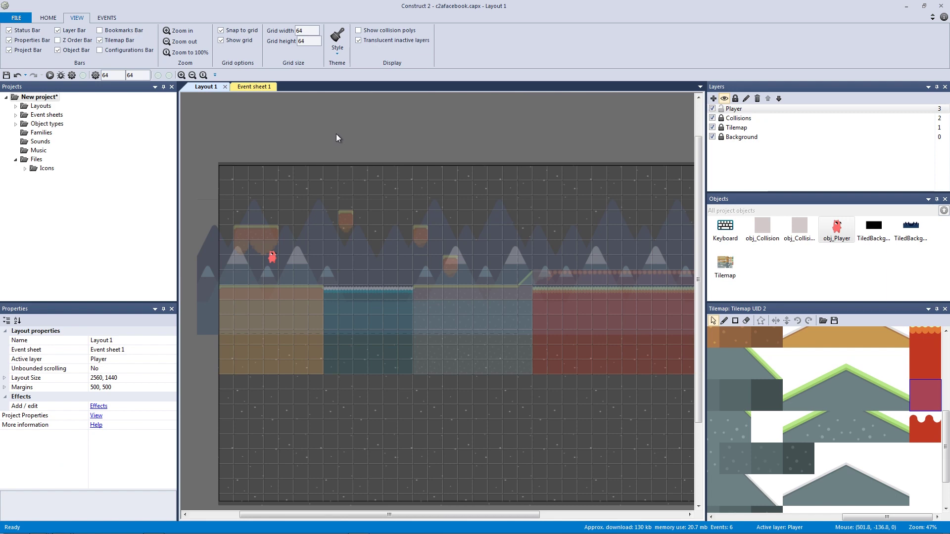
# Add the Bound to layout behavior to obj_Player in Layout 1
pyautogui.keyDown('ctrl'); pyautogui.scroll(5, 260, 168); pyautogui.keyUp('ctrl')
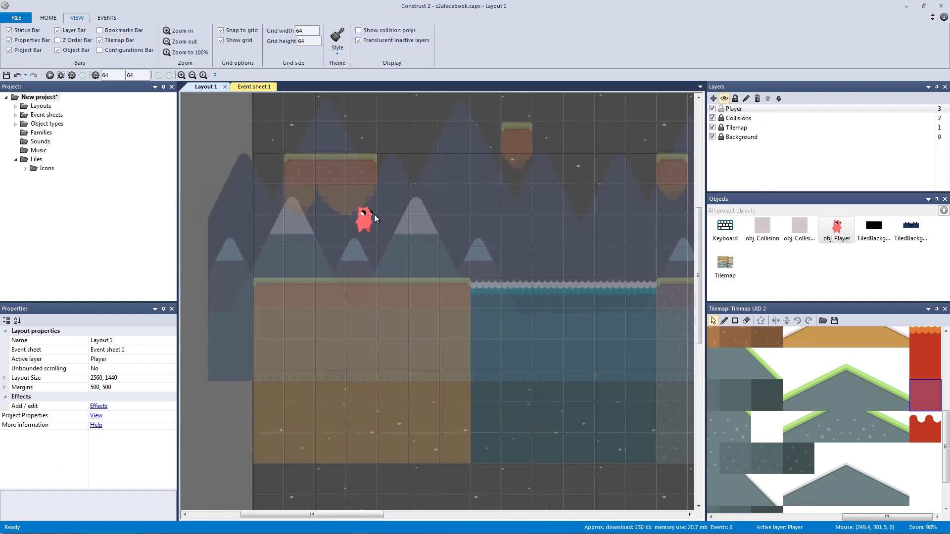
pyautogui.click(369, 216)
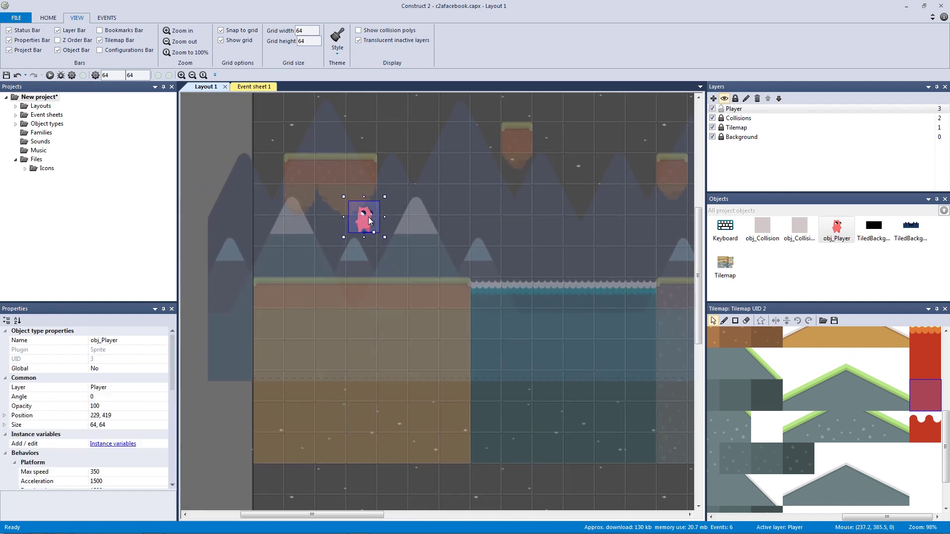
pyautogui.click(17, 462)
pyautogui.scroll(-2, 173, 365)
pyautogui.click(104, 425)
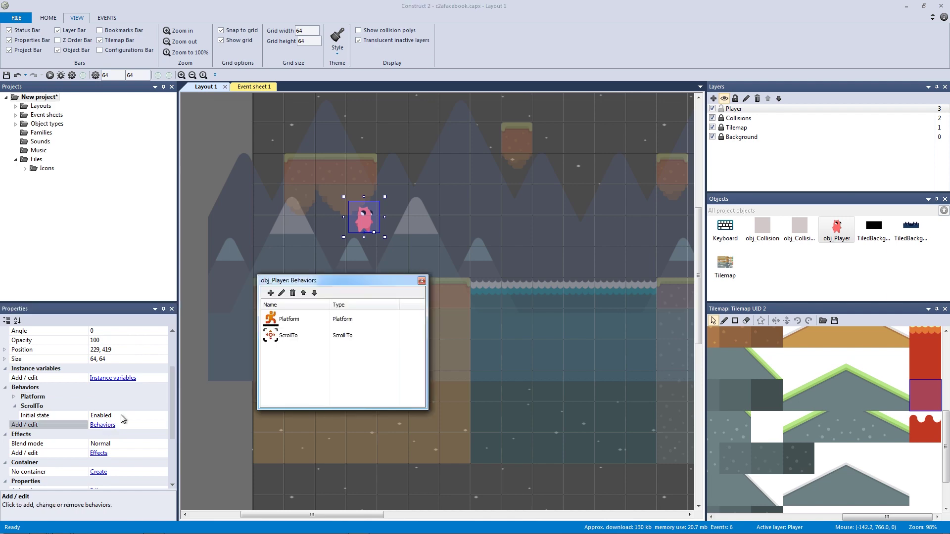
pyautogui.click(270, 293)
pyautogui.write('boun')
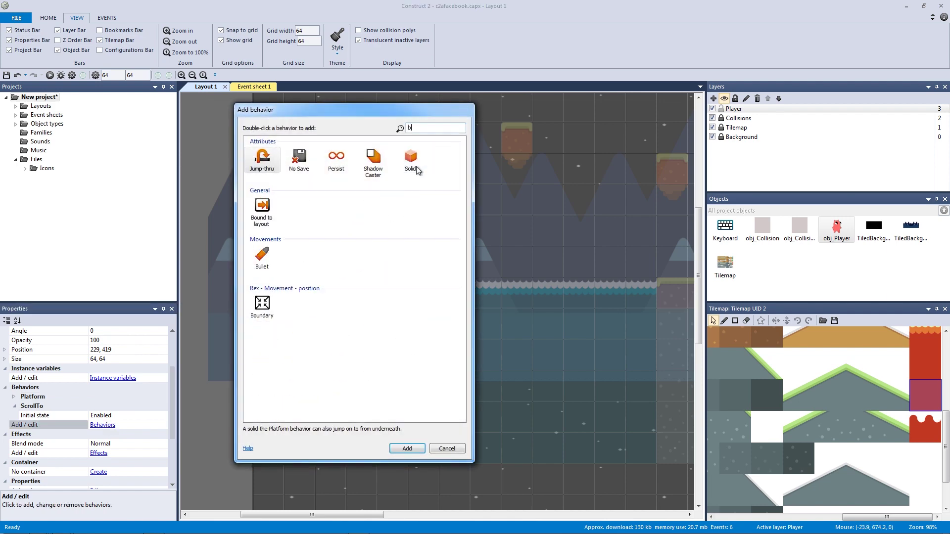
pyautogui.press('Return')
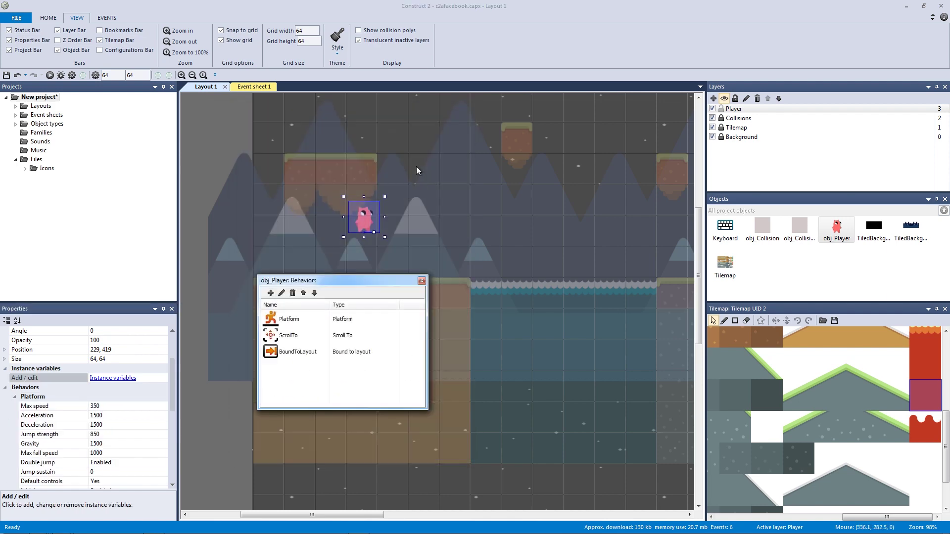
pyautogui.click(423, 281)
pyautogui.click(248, 135)
pyautogui.keyDown('ctrl'); pyautogui.scroll(-5, 308, 153); pyautogui.keyUp('ctrl')
pyautogui.moveTo(419, 200); pyautogui.dragTo(394, 199, button='middle')
pyautogui.click(758, 233)
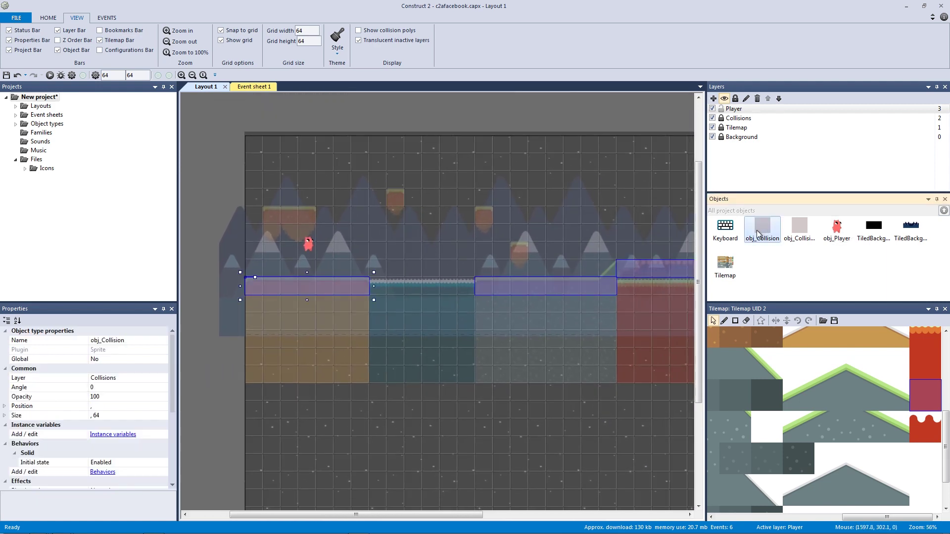
pyautogui.scroll(-4, 175, 447)
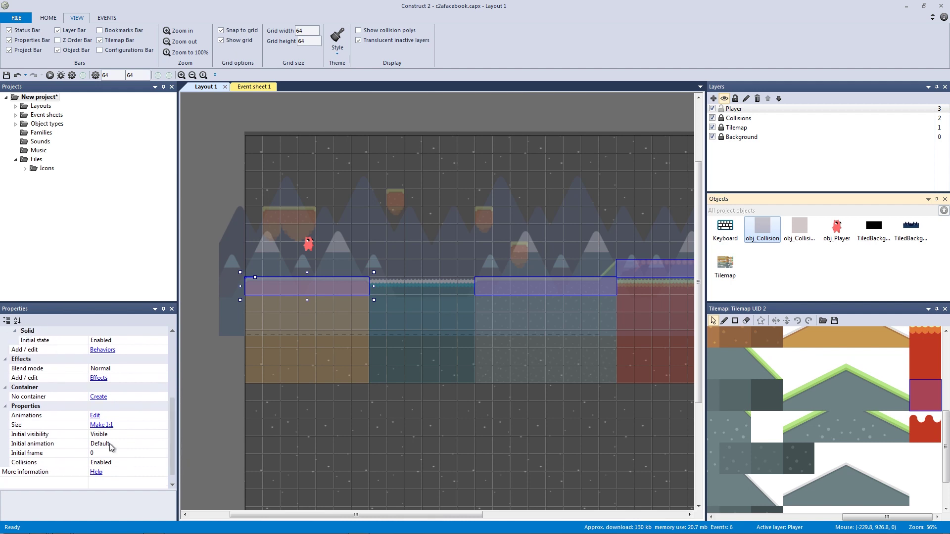
pyautogui.click(54, 435)
pyautogui.click(162, 435)
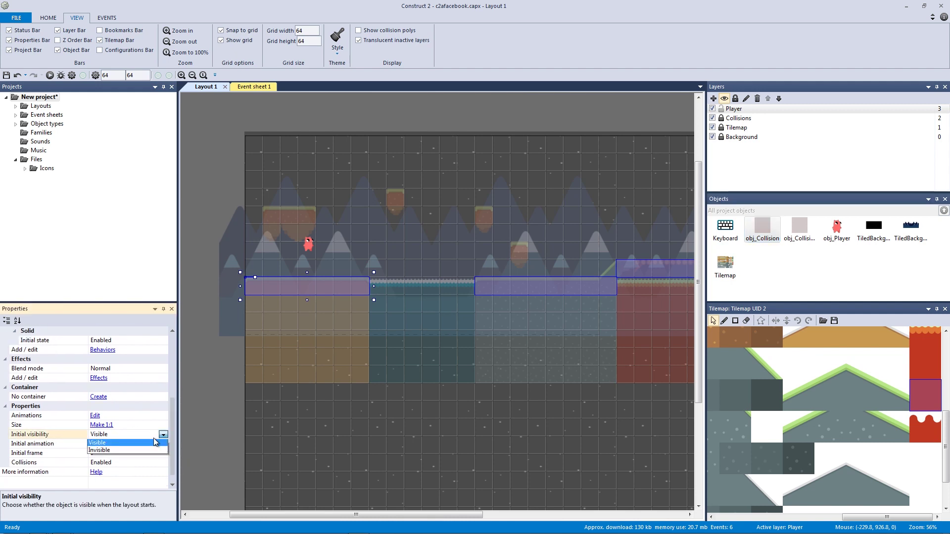
pyautogui.click(141, 451)
pyautogui.click(162, 435)
pyautogui.click(156, 443)
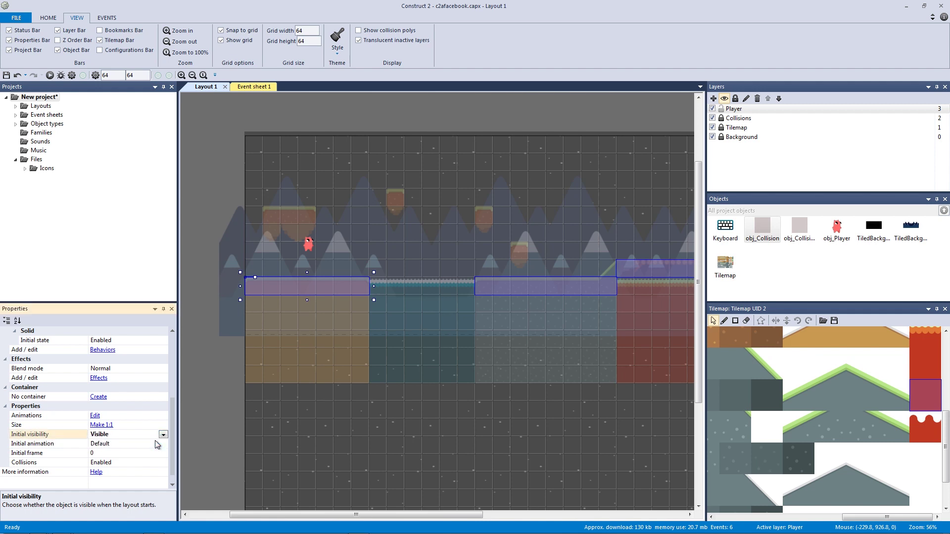
# Create a family named Collision containing the obj_Collision and obj_Collision2 sprites
pyautogui.click(37, 138)
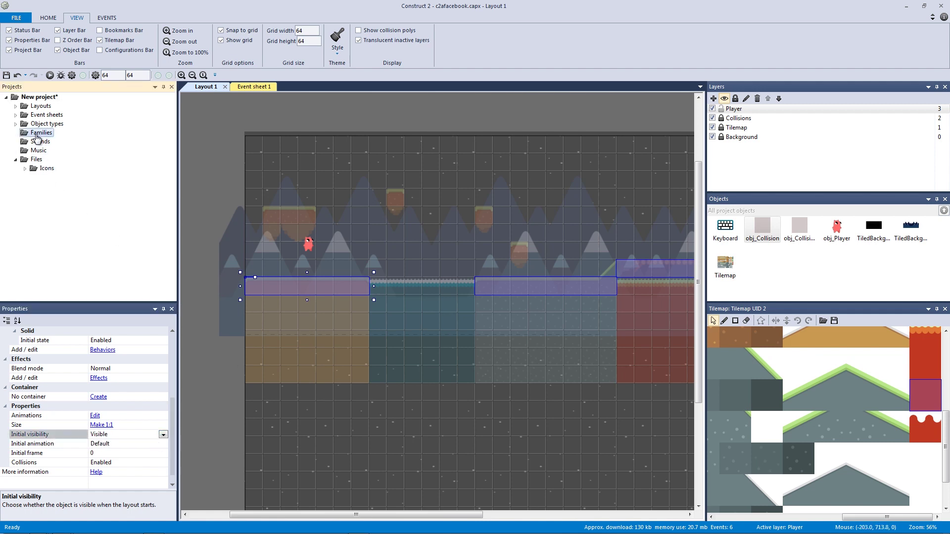
pyautogui.rightClick(37, 139)
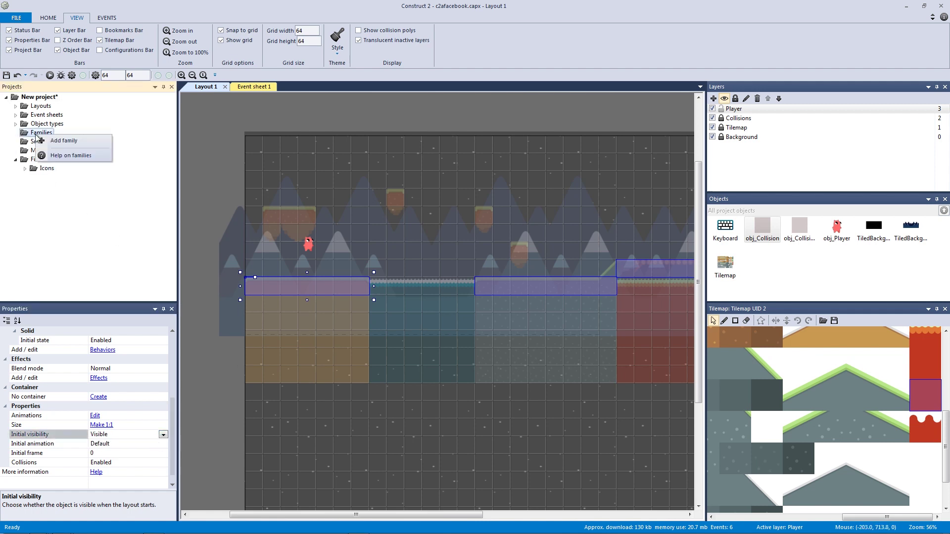
pyautogui.click(46, 141)
pyautogui.click(303, 178)
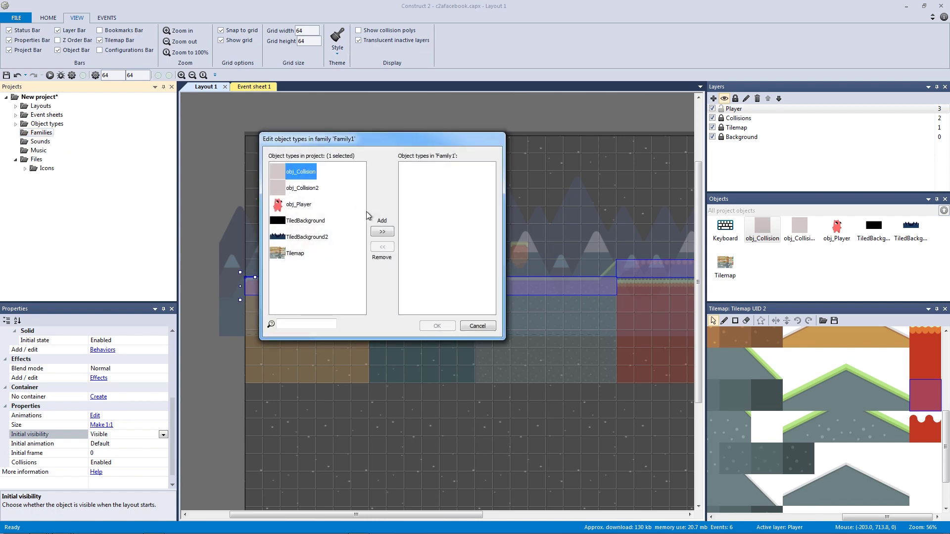
pyautogui.click(383, 232)
pyautogui.click(307, 178)
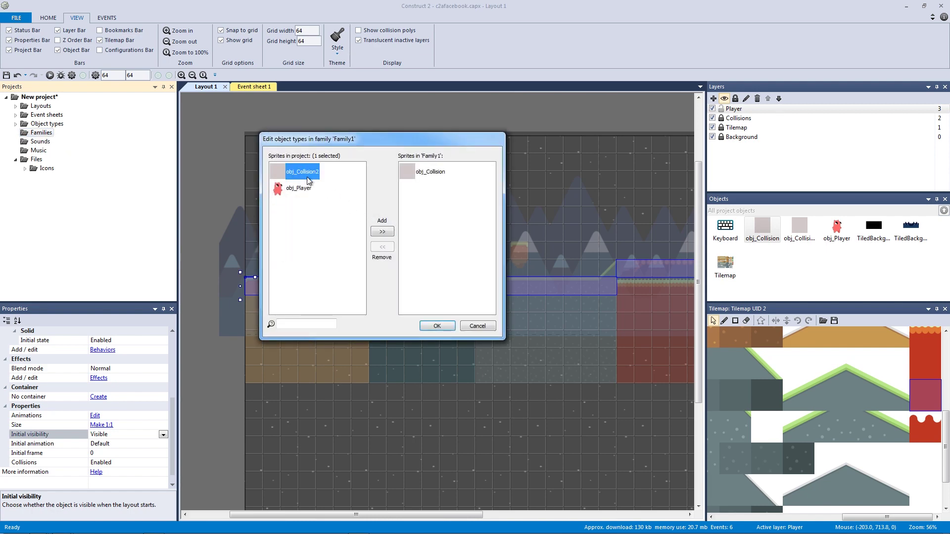
pyautogui.click(383, 232)
pyautogui.click(437, 326)
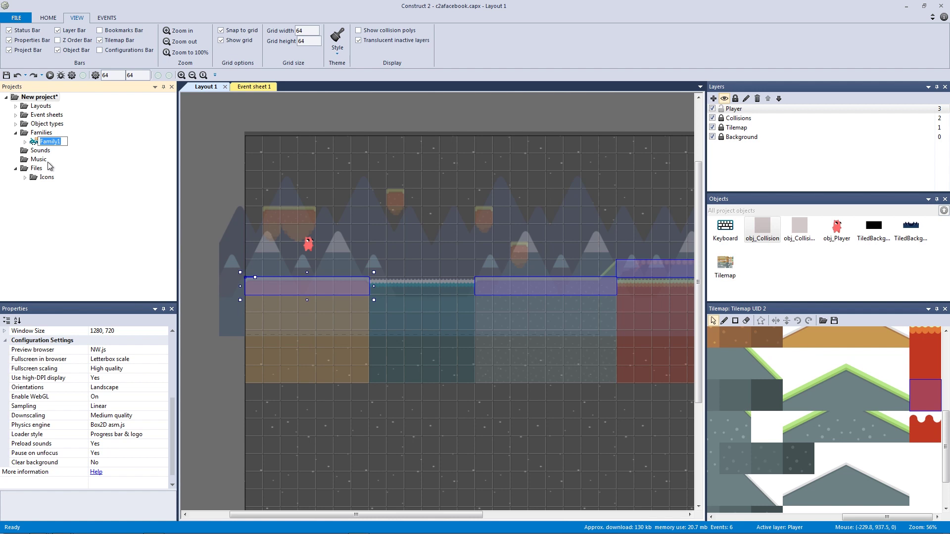
pyautogui.write('Collision')
pyautogui.press('Return')
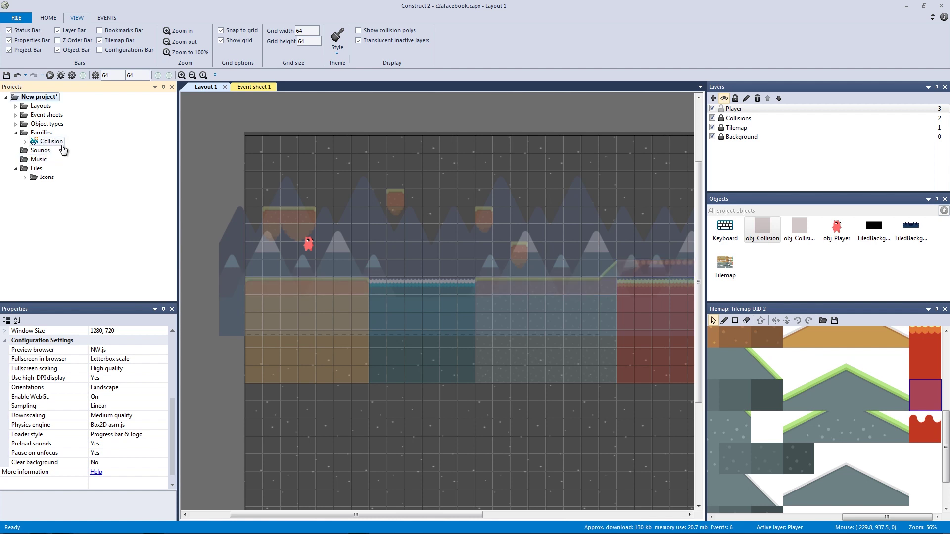
# Examine the Collision family's properties and review the player events in Event sheet 1
pyautogui.click(60, 143)
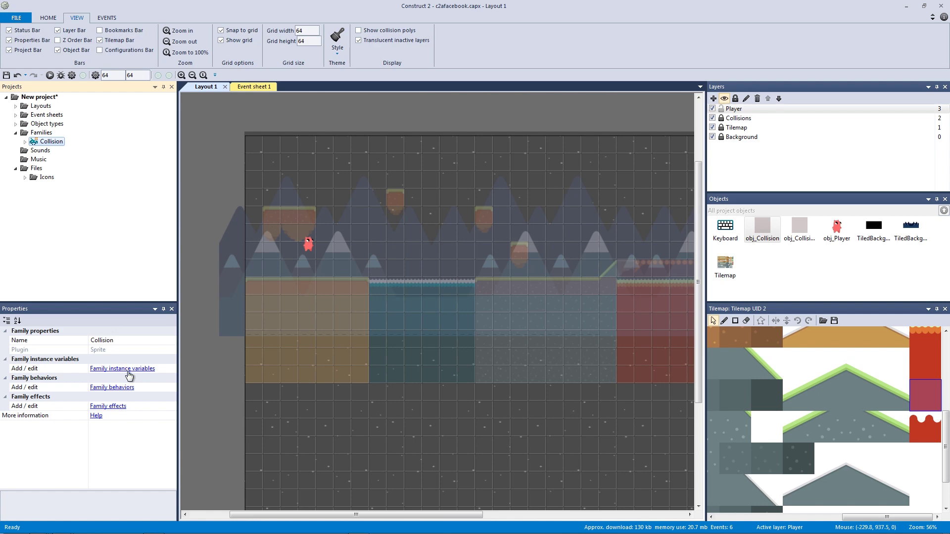
pyautogui.click(263, 87)
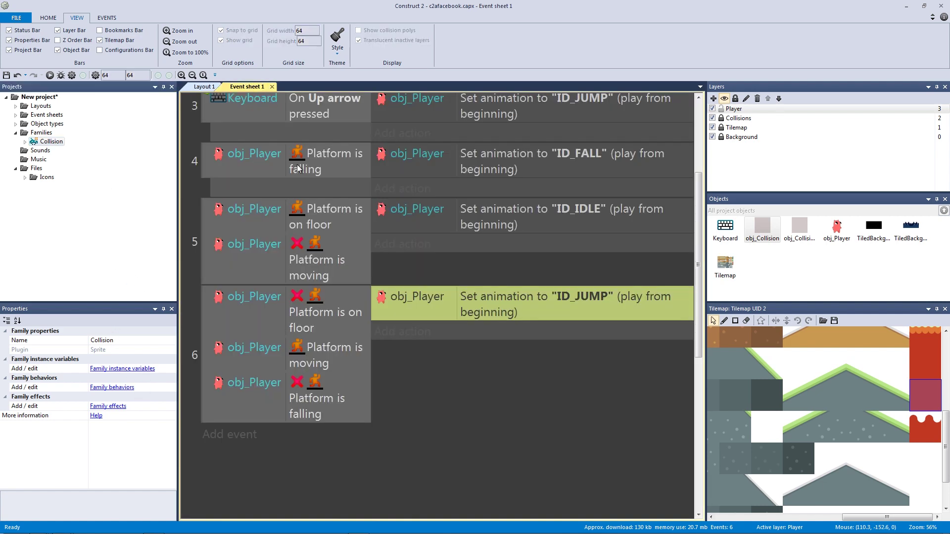
pyautogui.scroll(4, 283, 159)
pyautogui.click(200, 87)
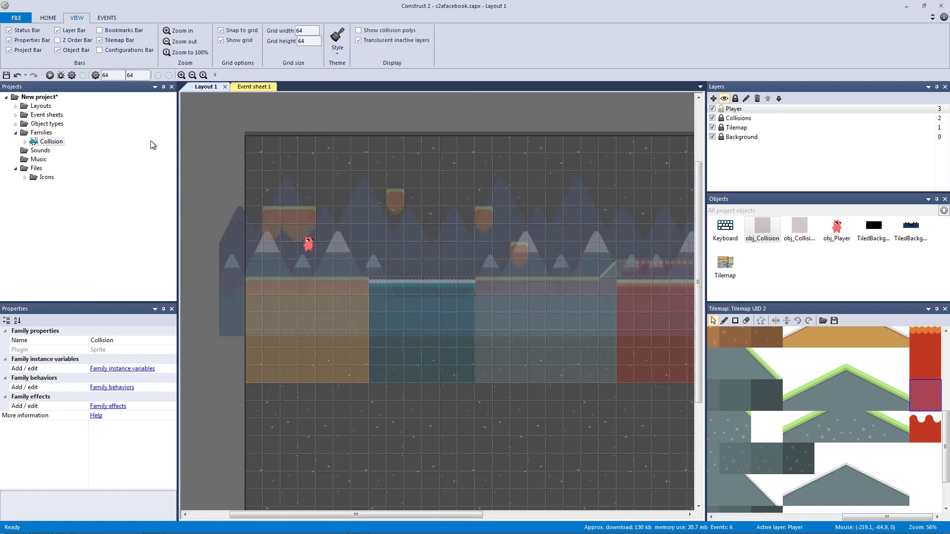
pyautogui.click(263, 87)
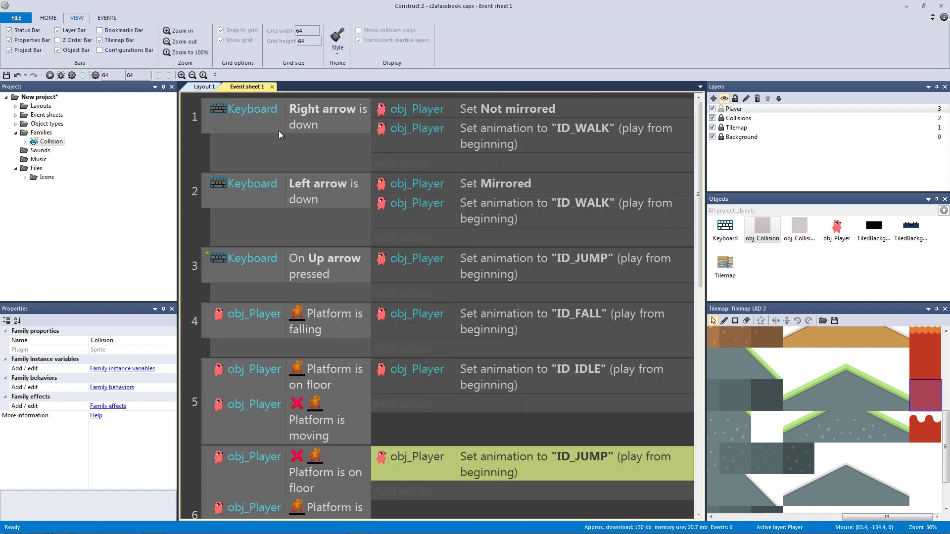
pyautogui.scroll(-1, 245, 126)
pyautogui.scroll(-3, 244, 125)
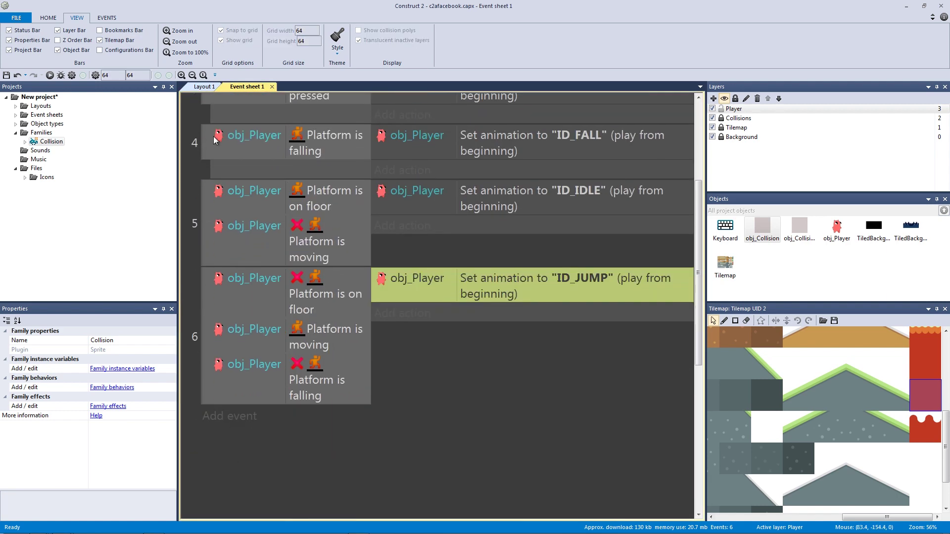
pyautogui.click(204, 87)
# Set the initial visibility of all obj_Collision instances in Layout 1 to Invisible
pyautogui.click(770, 232)
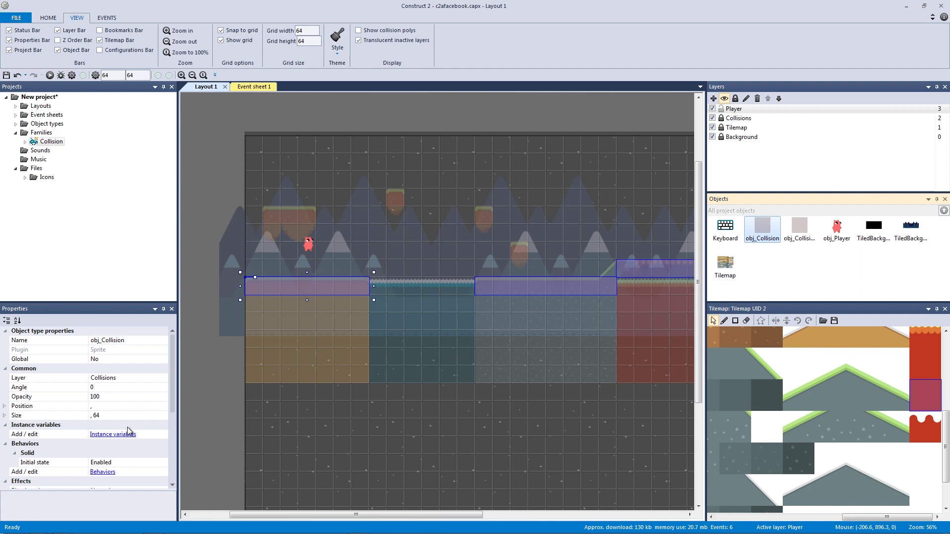
pyautogui.scroll(-5, 158, 414)
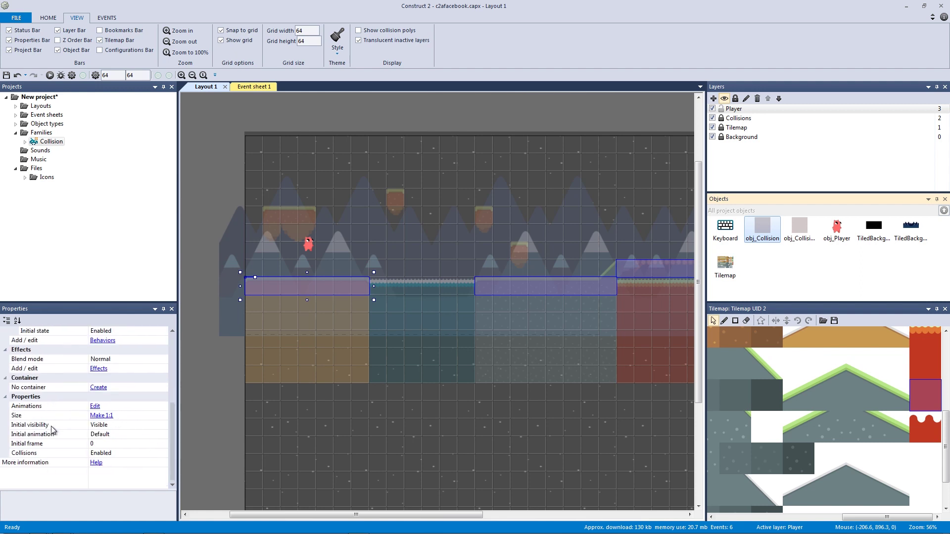
pyautogui.click(133, 427)
pyautogui.click(164, 427)
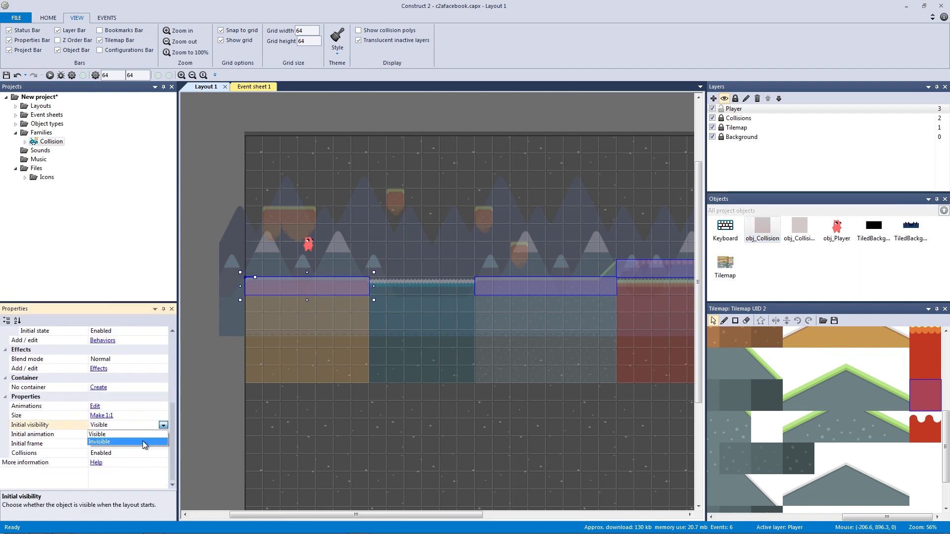
pyautogui.click(142, 441)
# Set the initial visibility of the obj_Collision2 instances on the floating platforms to Invisible
pyautogui.click(799, 232)
pyautogui.click(159, 425)
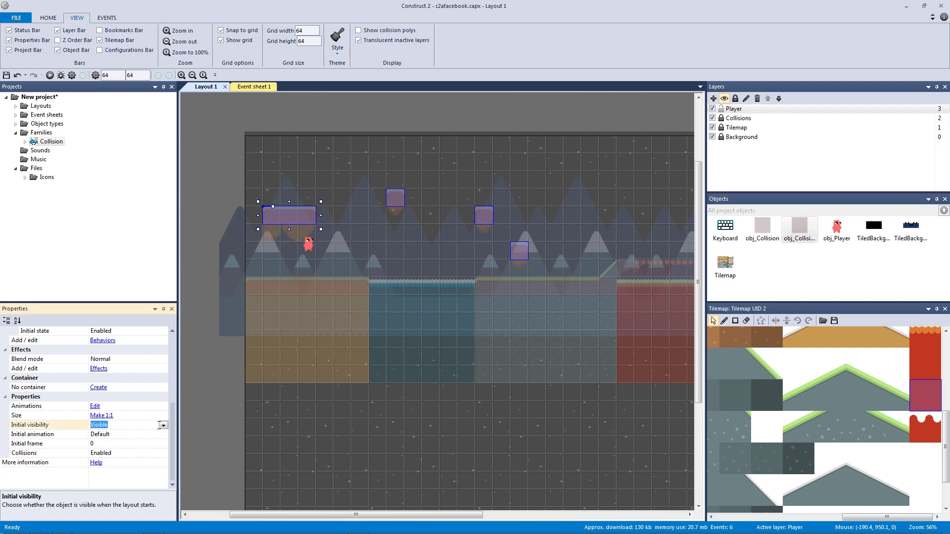
pyautogui.click(163, 426)
pyautogui.click(149, 440)
pyautogui.click(212, 441)
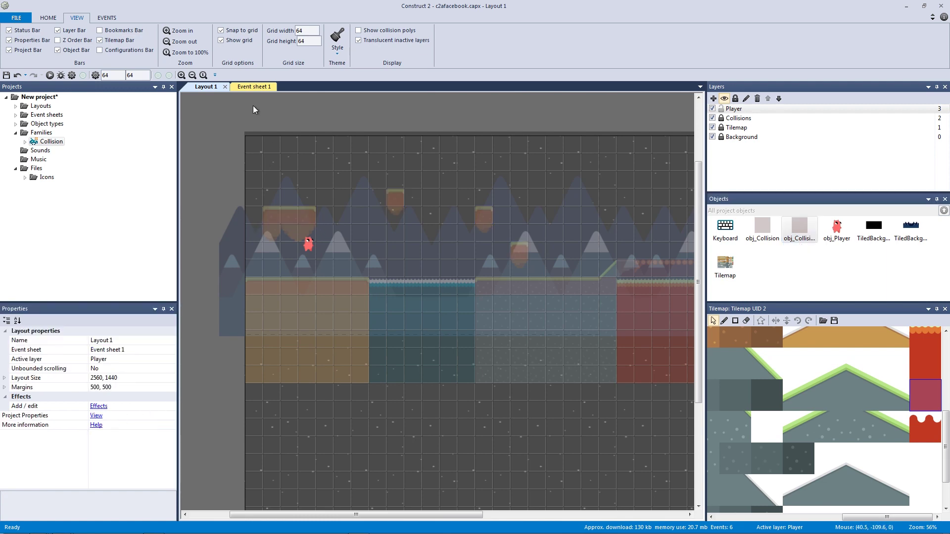
# Save the project and preview the layout, moving and jumping the player across the ground and platforms to the bridge
pyautogui.hotkey('ctrl', 's')
pyautogui.press('F5')
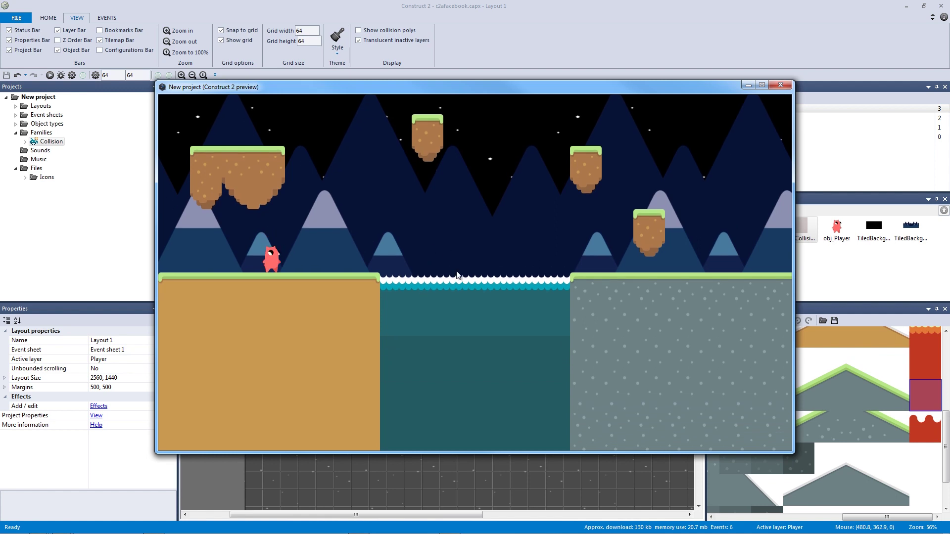
pyautogui.press('Right')
pyautogui.press('Up')
pyautogui.press('Left')
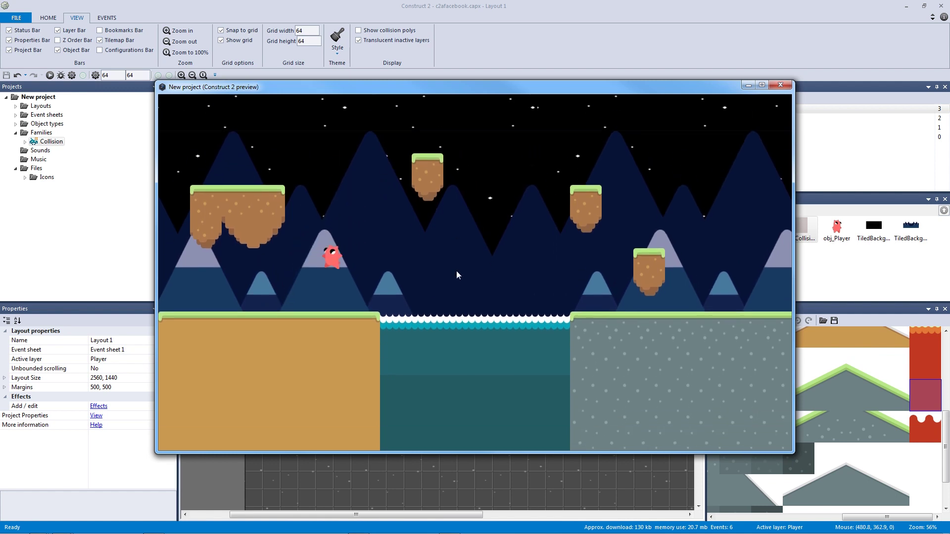
pyautogui.press('Right')
pyautogui.press('Up')
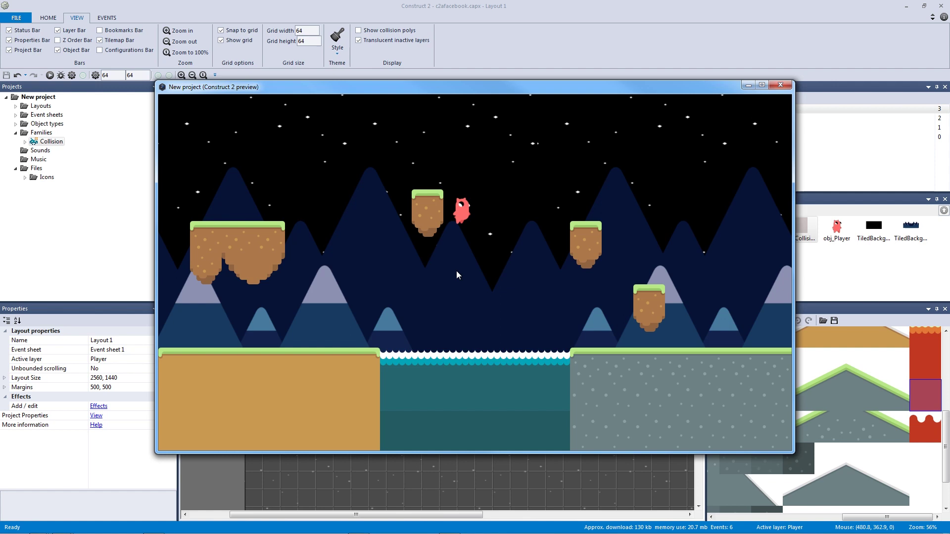
pyautogui.press('Right')
pyautogui.press('Up')
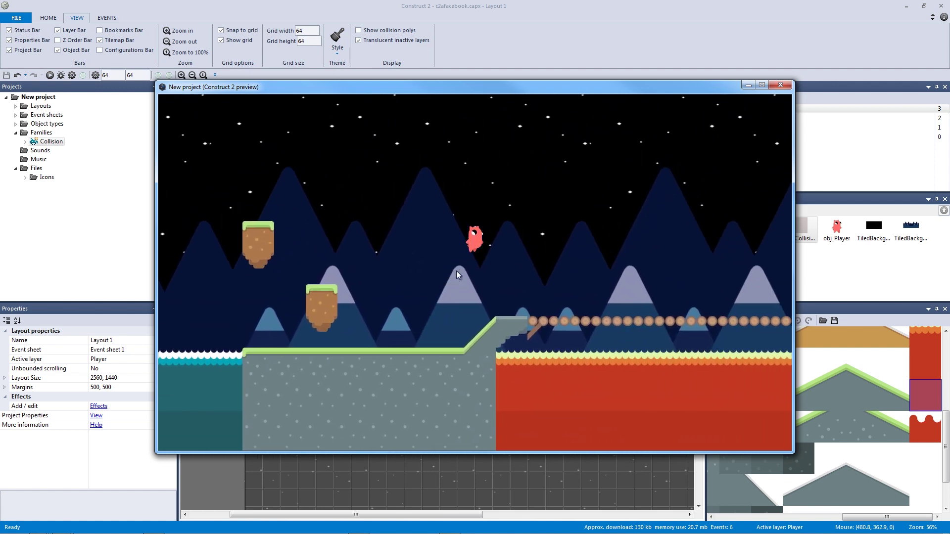
pyautogui.press('Right')
pyautogui.press('Up')
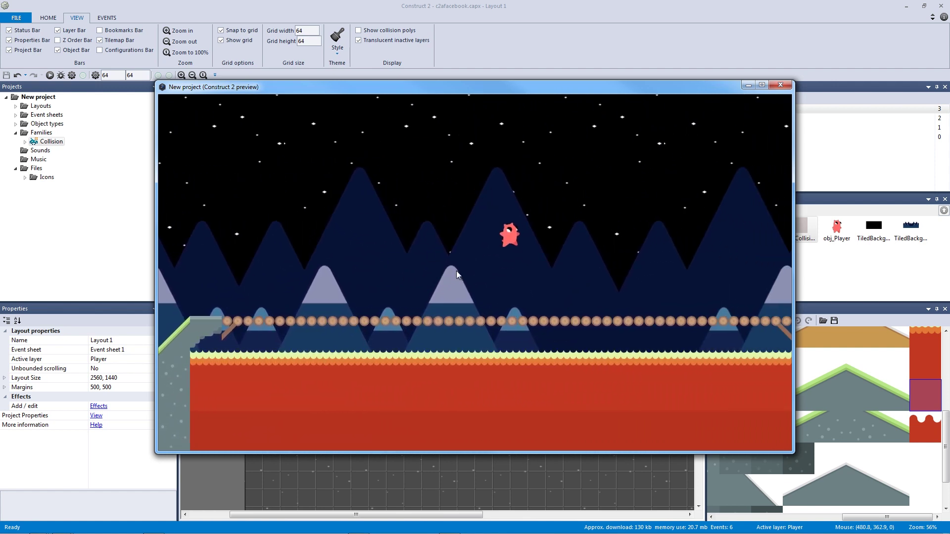
# Test the player's jumps around the bridge and back over the floating platforms, and close the preview
pyautogui.press('Up')
pyautogui.press('Left')
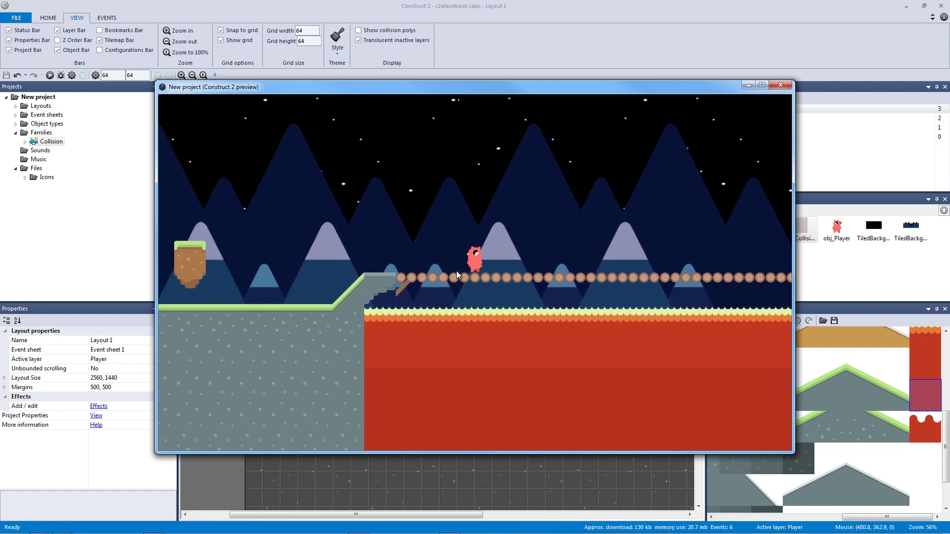
pyautogui.press('Up')
pyautogui.press('Right')
pyautogui.press('Up')
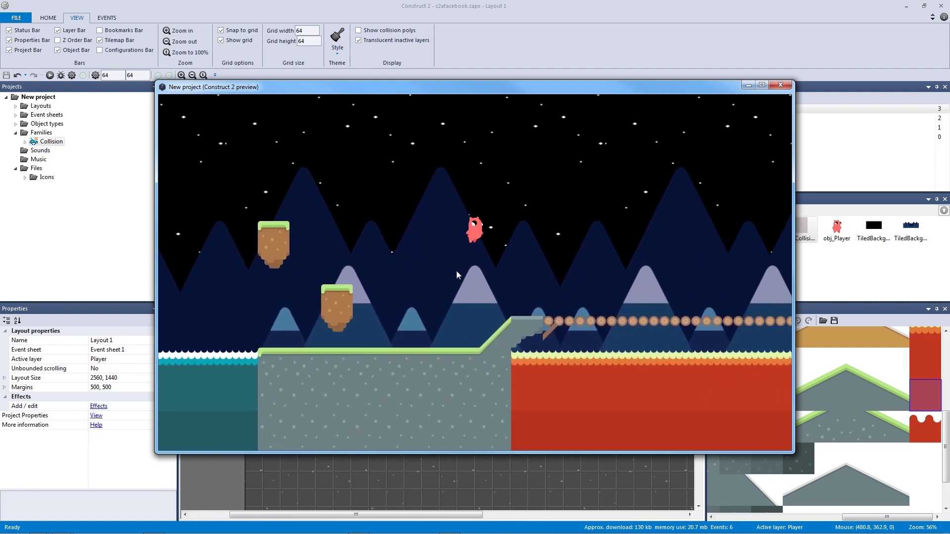
pyautogui.press('Up')
pyautogui.press('Right')
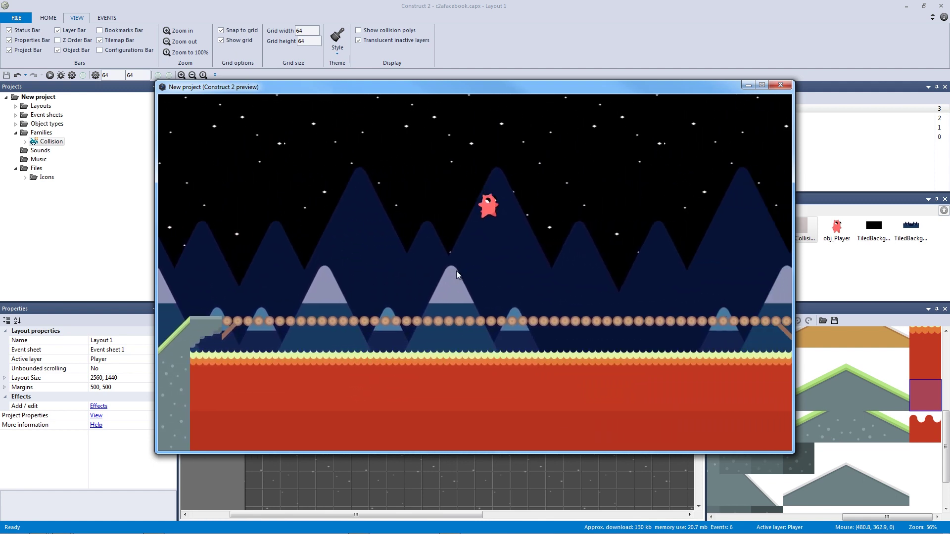
pyautogui.press('Left')
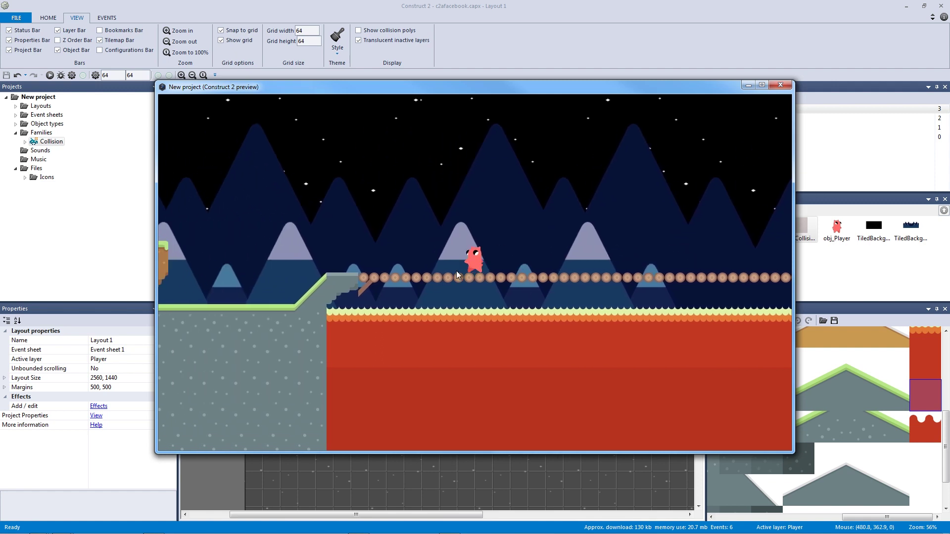
pyautogui.press('Left')
pyautogui.press('Up')
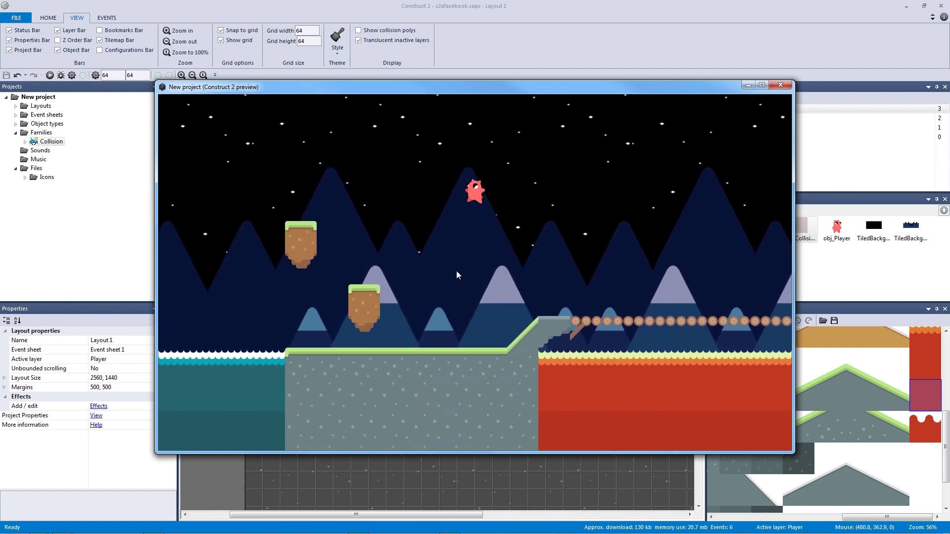
pyautogui.press('Up')
pyautogui.press('Left')
pyautogui.press('Up')
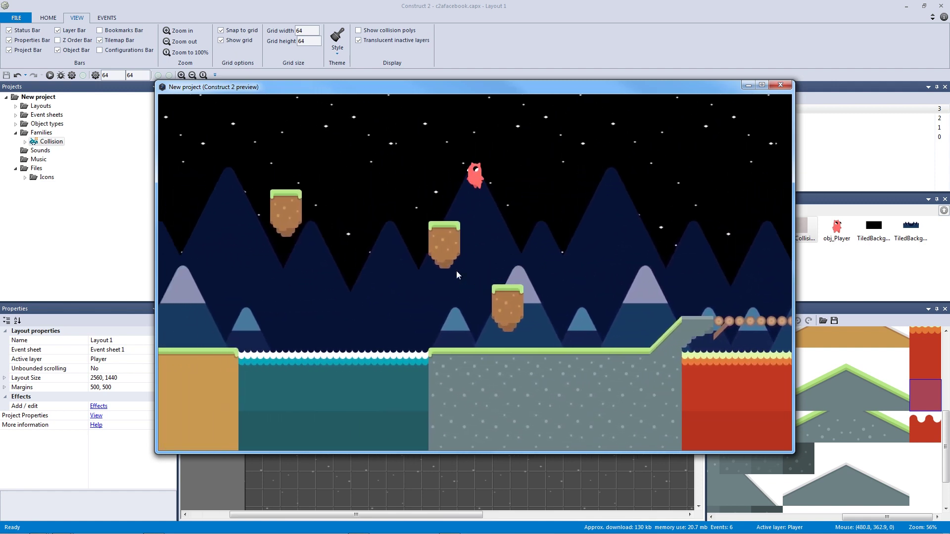
pyautogui.press('Left')
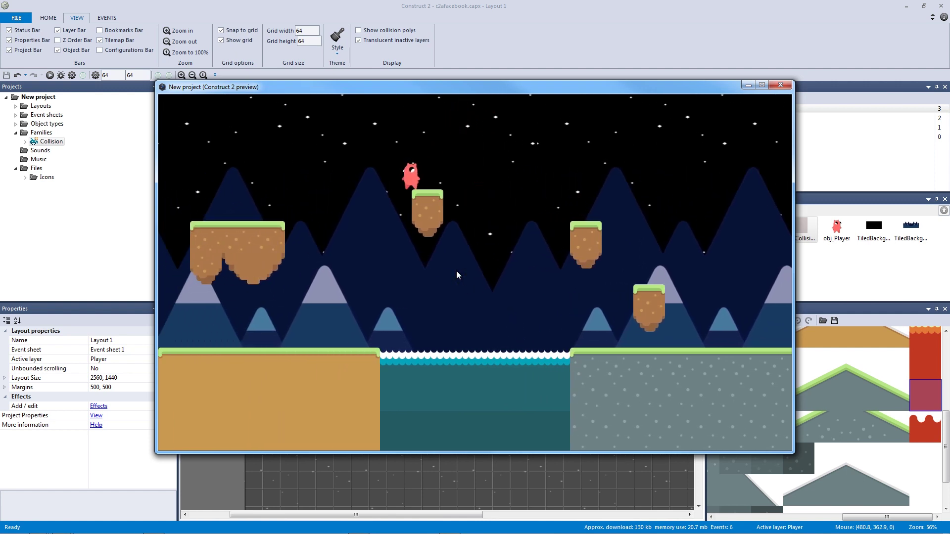
pyautogui.press('Right')
pyautogui.press('Left')
pyautogui.press('Up')
pyautogui.press('Up')
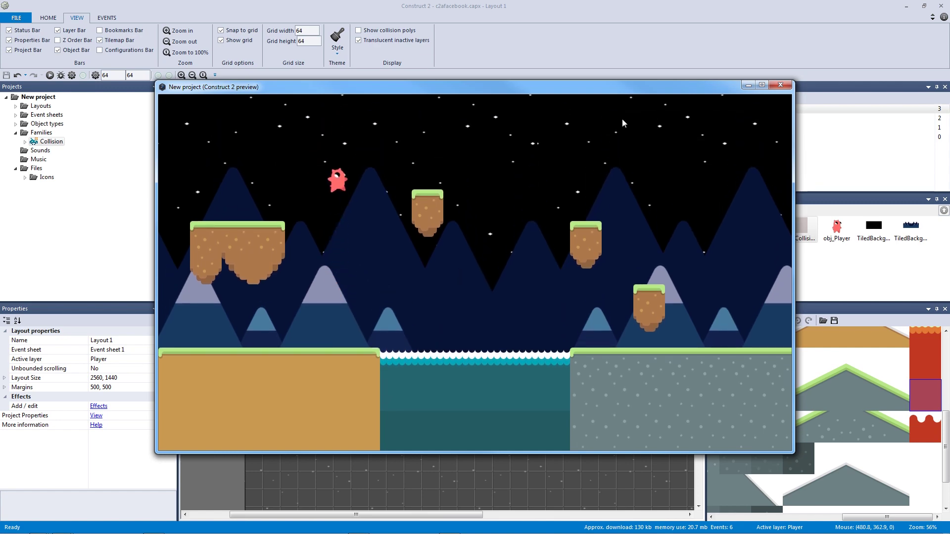
pyautogui.click(780, 85)
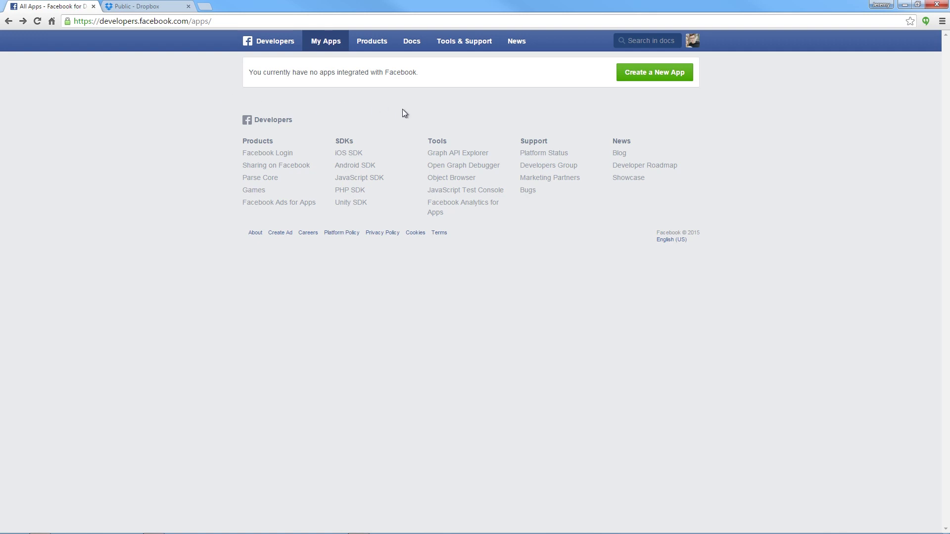
# On the Facebook Developers site, submit a new app named Jump To Save The World in category Games, sub-category Action
pyautogui.click(665, 81)
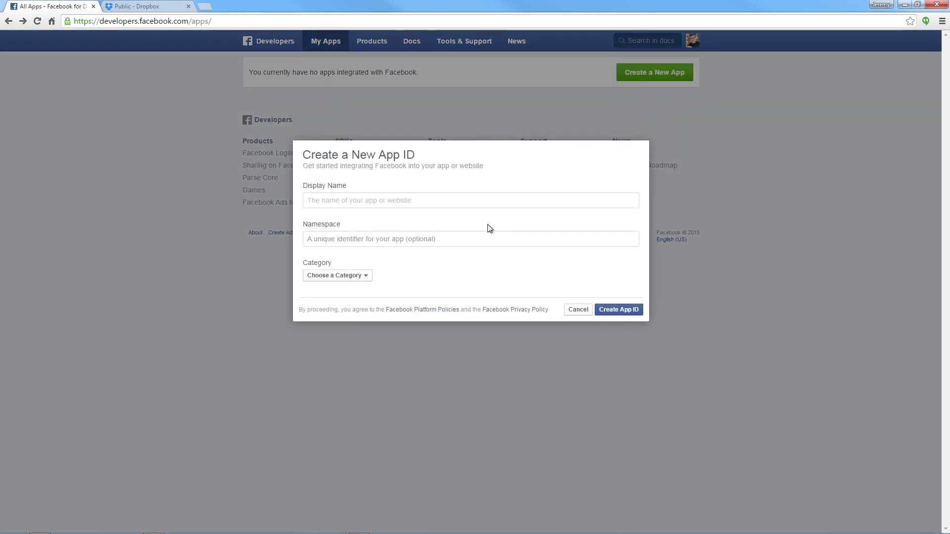
pyautogui.click(434, 204)
pyautogui.click(413, 213)
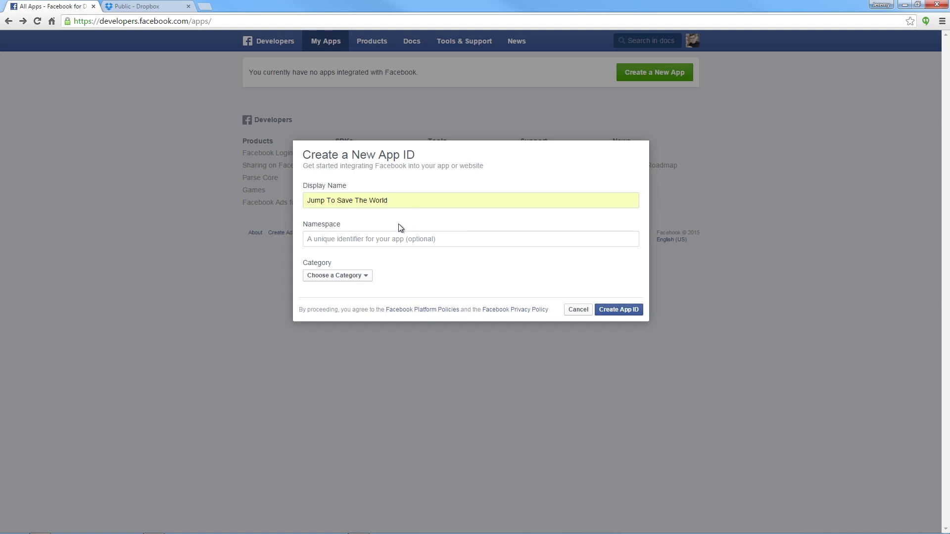
pyautogui.click(393, 237)
pyautogui.click(363, 275)
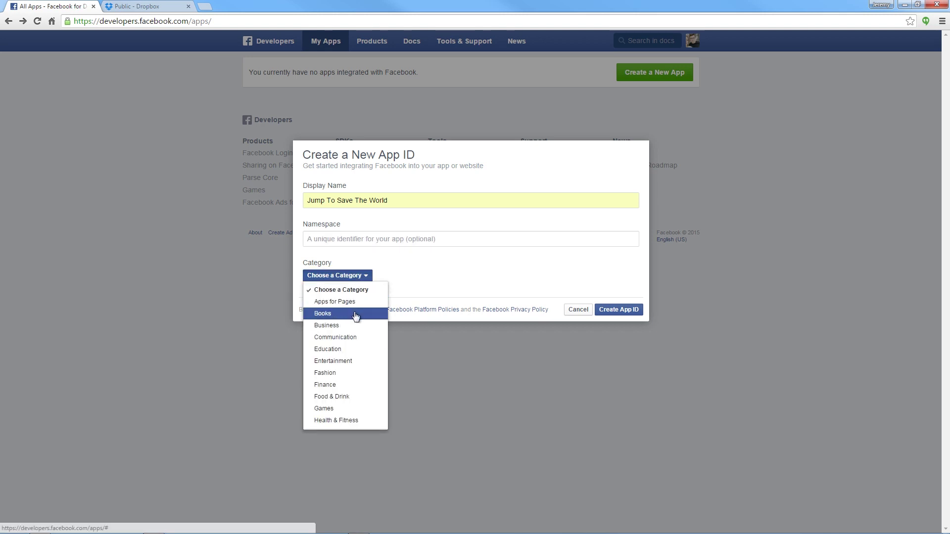
pyautogui.click(360, 408)
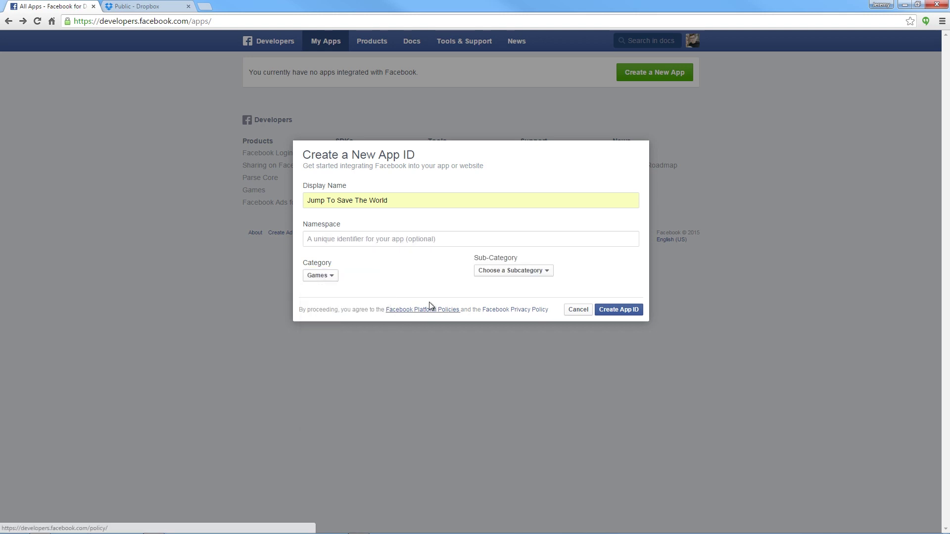
pyautogui.click(510, 275)
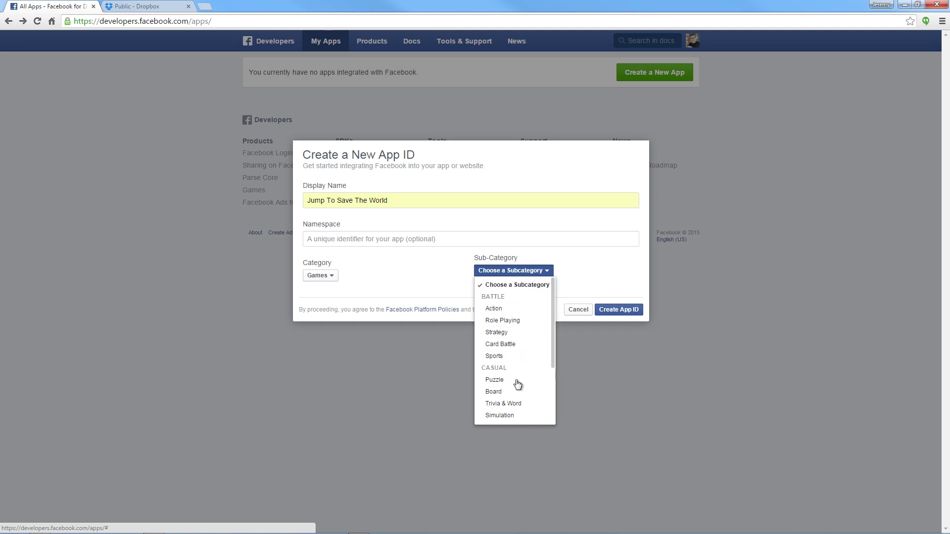
pyautogui.click(526, 309)
pyautogui.click(619, 310)
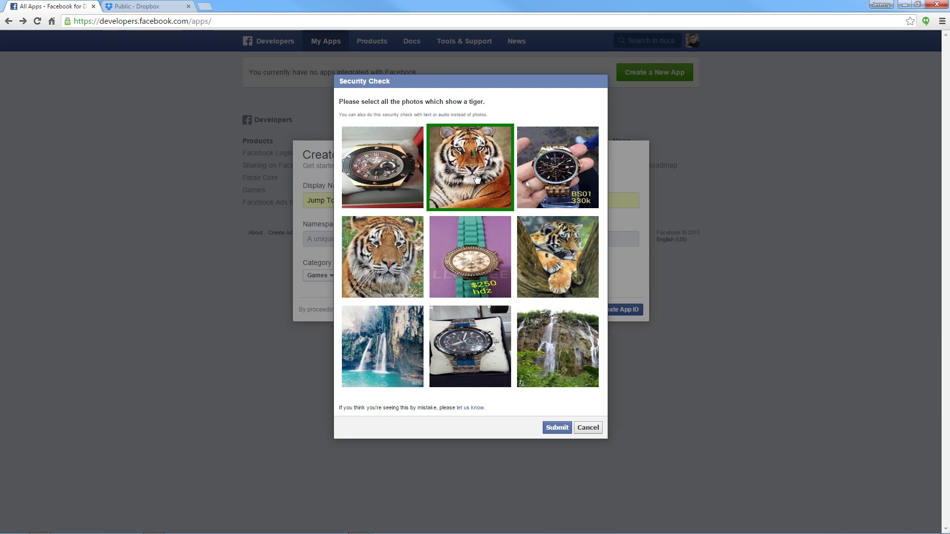
# Complete the security check by selecting all tiger photos and submitting it
pyautogui.click(387, 241)
pyautogui.click(564, 266)
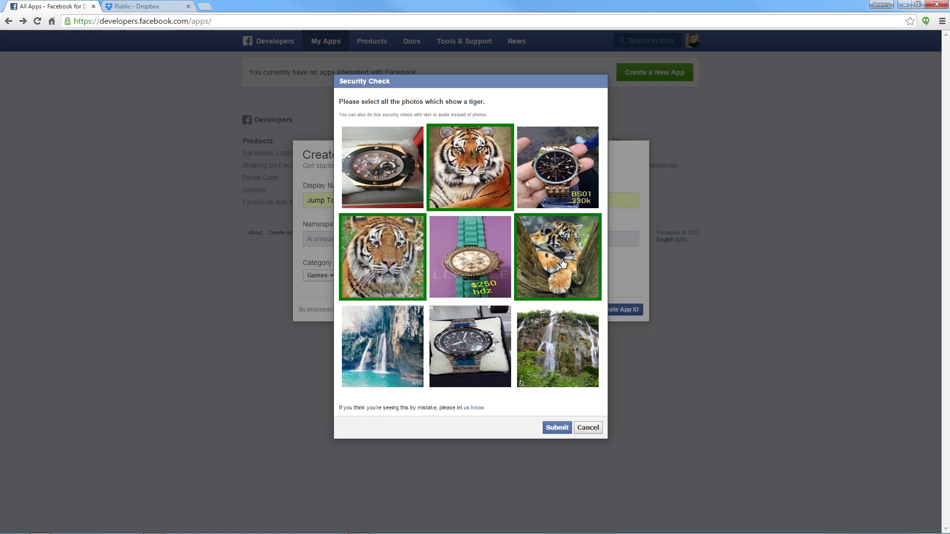
pyautogui.click(561, 429)
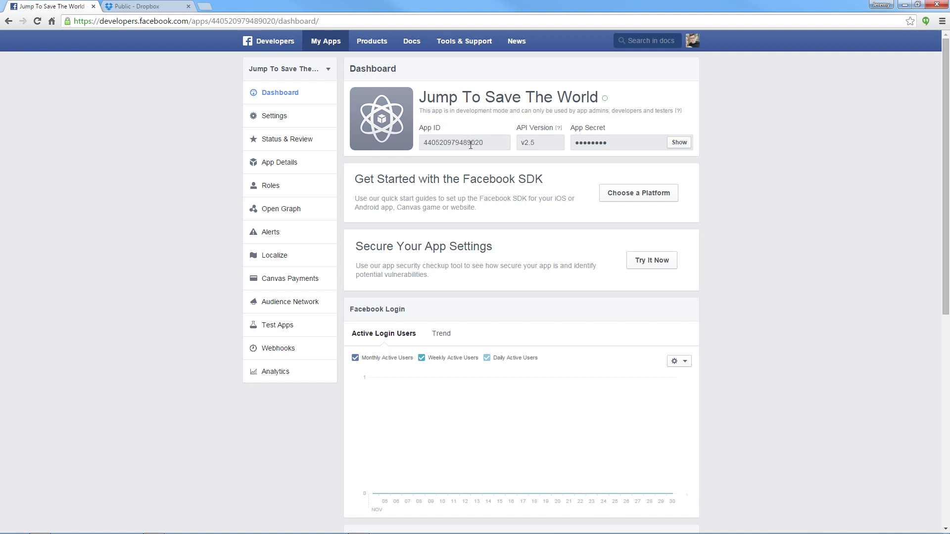
# Copy the new app's App ID from its dashboard and switch back to Construct 2
pyautogui.moveTo(488, 145); pyautogui.dragTo(420, 145)
pyautogui.hotkey('ctrl', 'c')
pyautogui.click(346, 11)
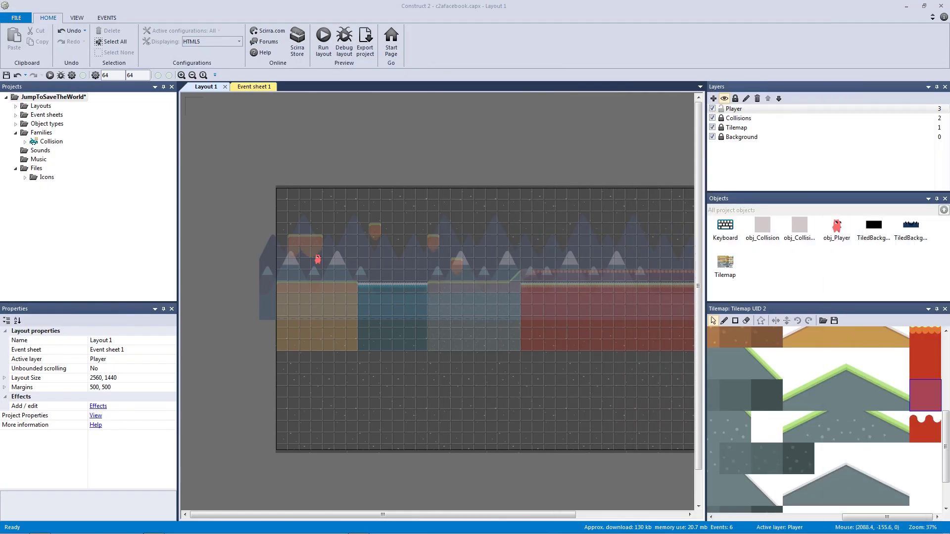
# Insert the platform-specific Facebook object into the project
pyautogui.doubleClick(442, 145)
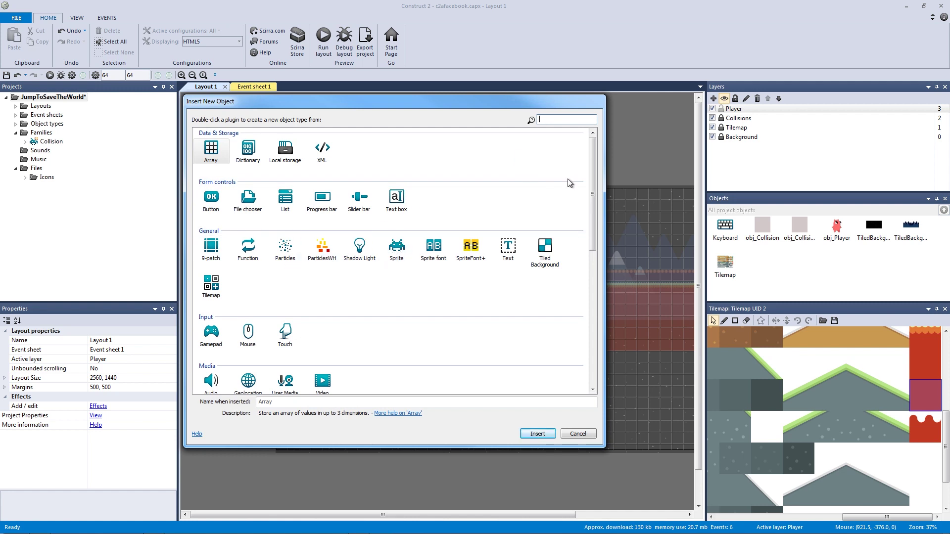
pyautogui.moveTo(589, 192); pyautogui.dragTo(577, 322)
pyautogui.scroll(2, 577, 322)
pyautogui.click(212, 238)
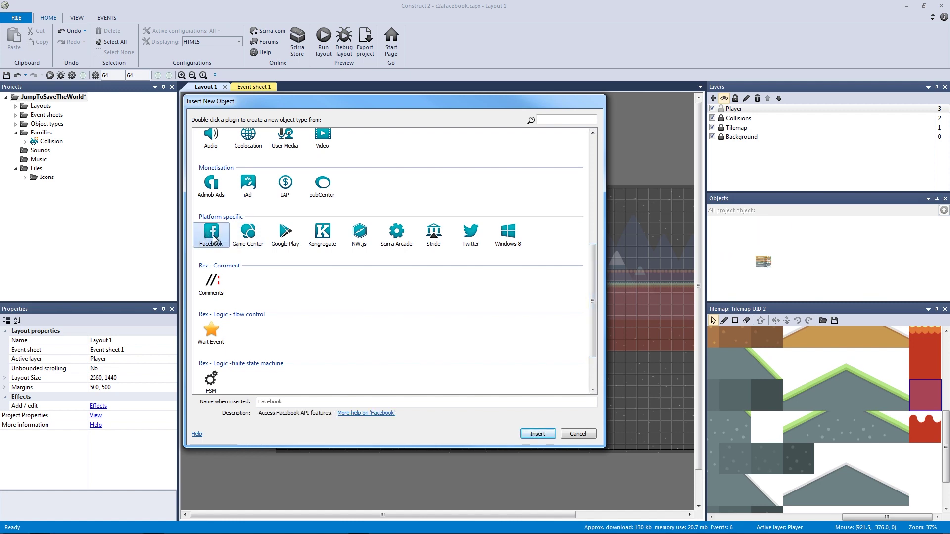
pyautogui.doubleClick(213, 239)
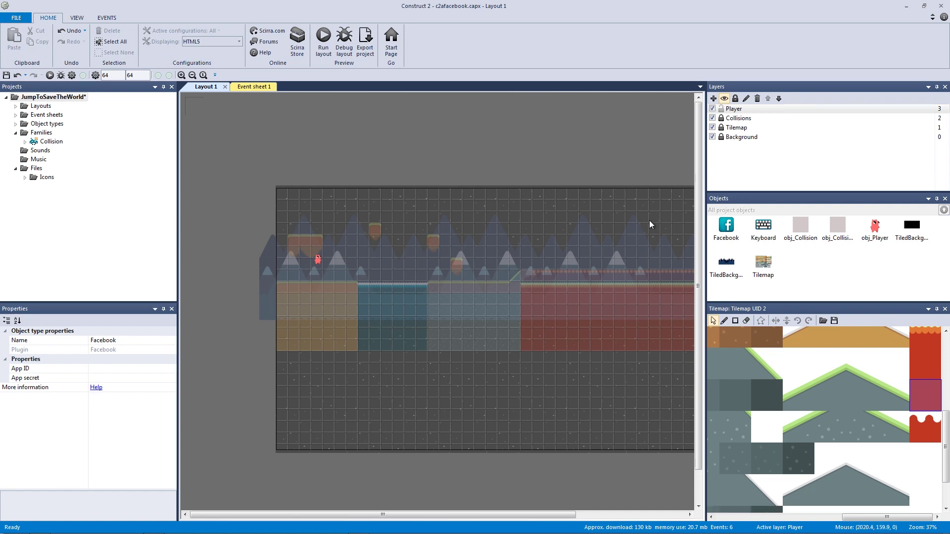
# Paste the copied App ID into the Facebook object's App ID property
pyautogui.click(732, 236)
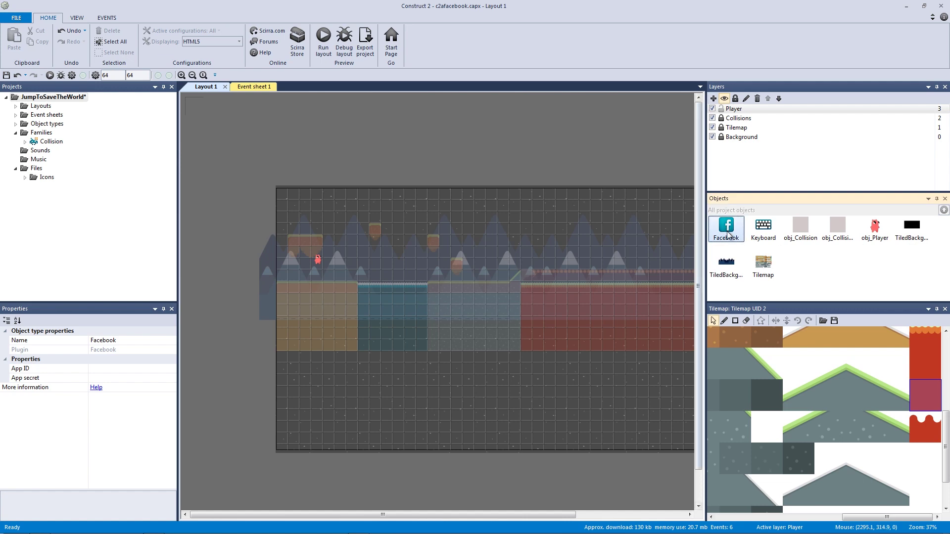
pyautogui.click(124, 366)
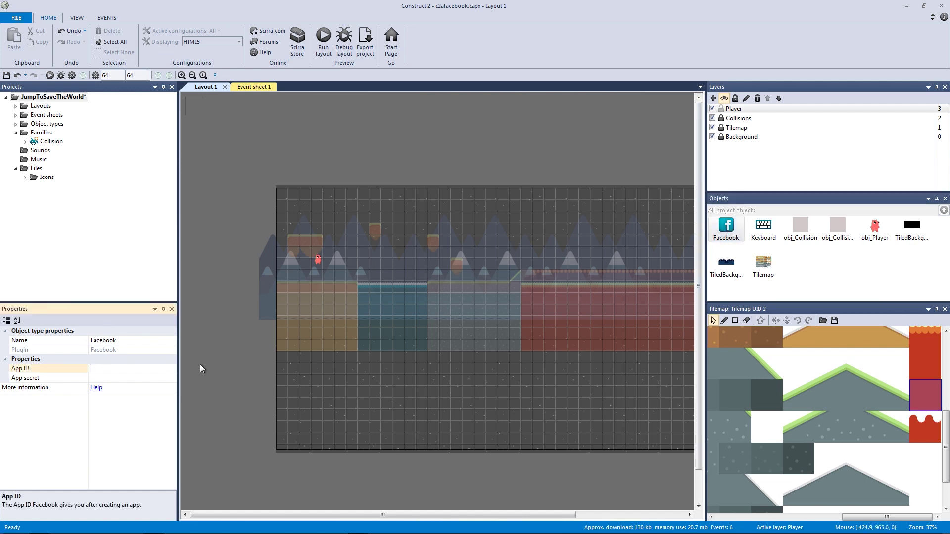
pyautogui.click(200, 364)
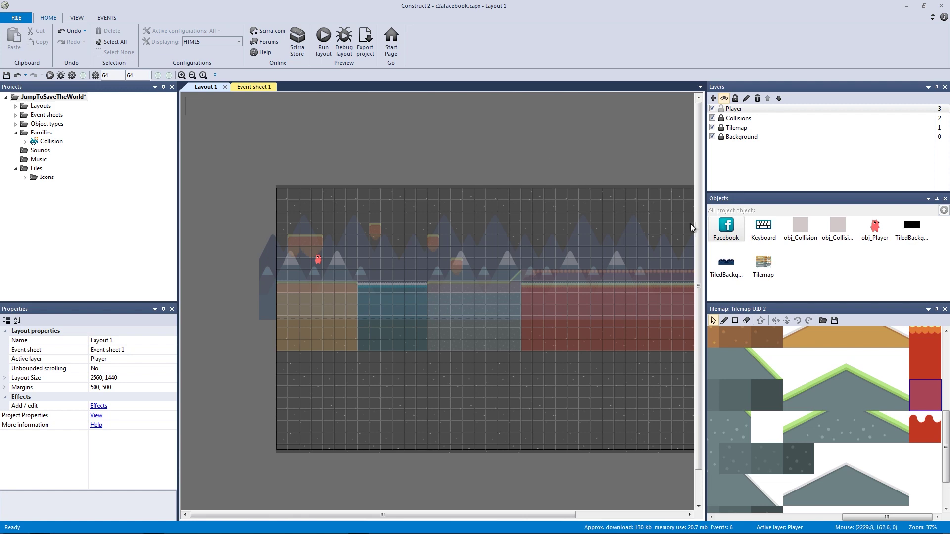
pyautogui.click(740, 231)
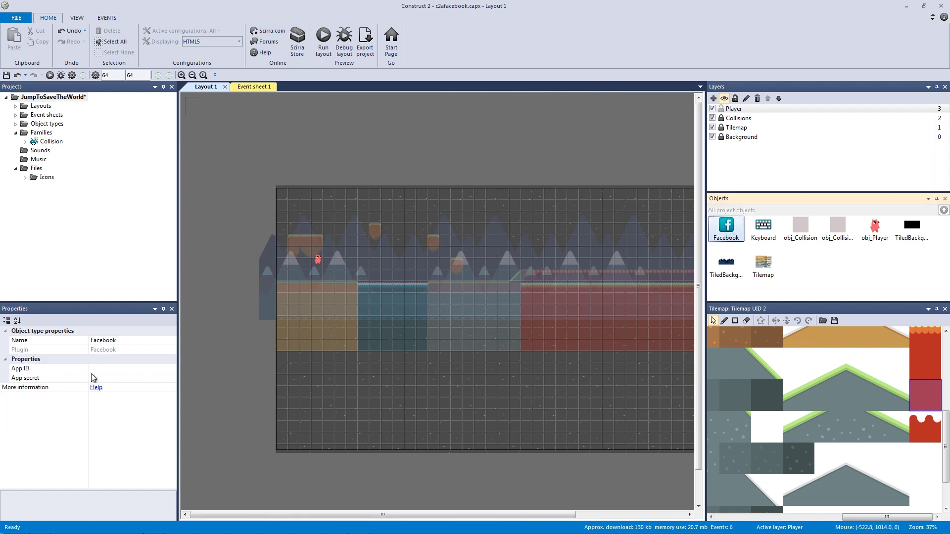
pyautogui.click(54, 372)
pyautogui.click(58, 379)
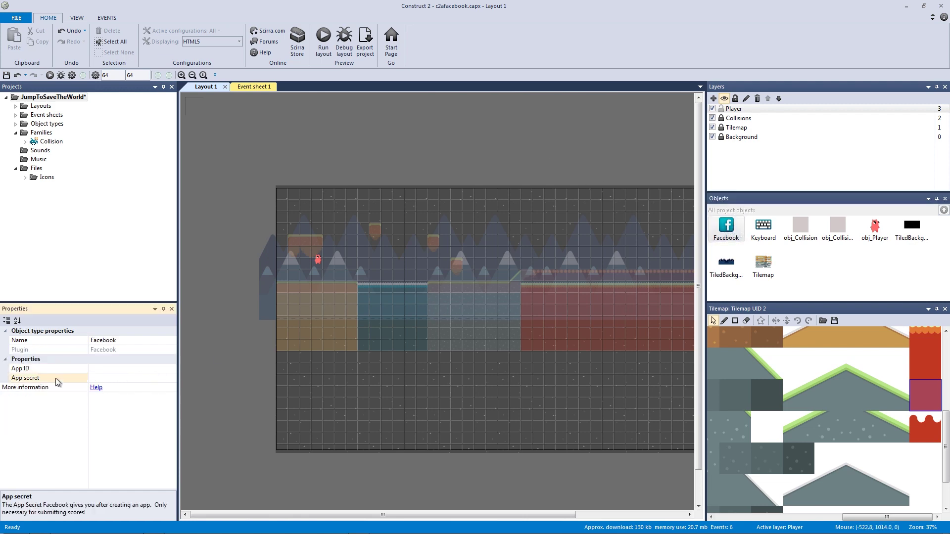
pyautogui.click(76, 370)
pyautogui.hotkey('ctrl', 'v')
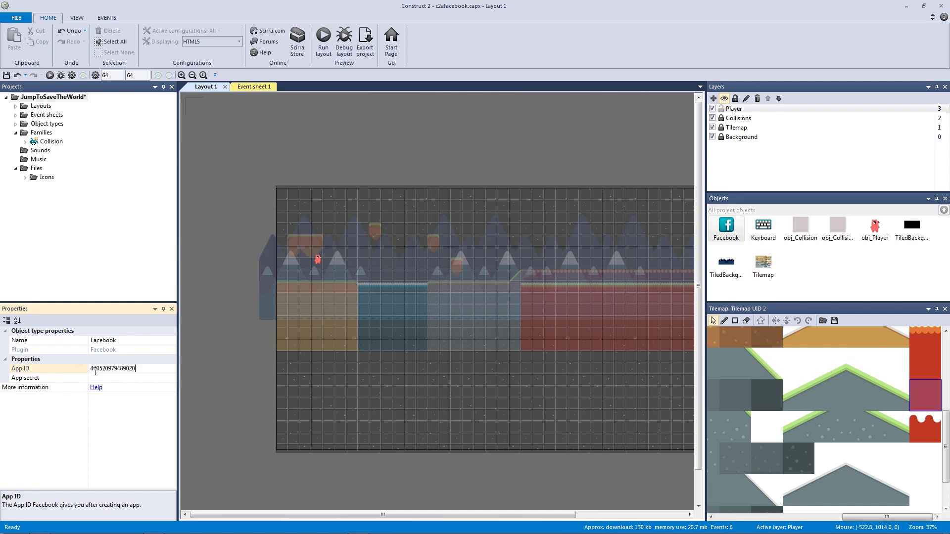
# Copy the app secret from the Facebook app dashboard and paste it into the Facebook object's App secret property in Construct 2
pyautogui.click(69, 380)
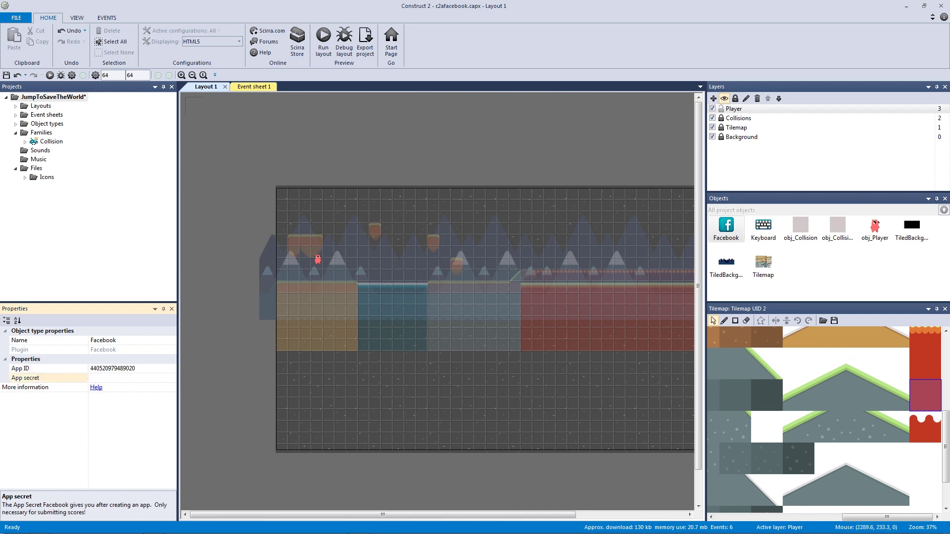
pyautogui.hotkey('alt', 'Tab')
pyautogui.click(697, 206)
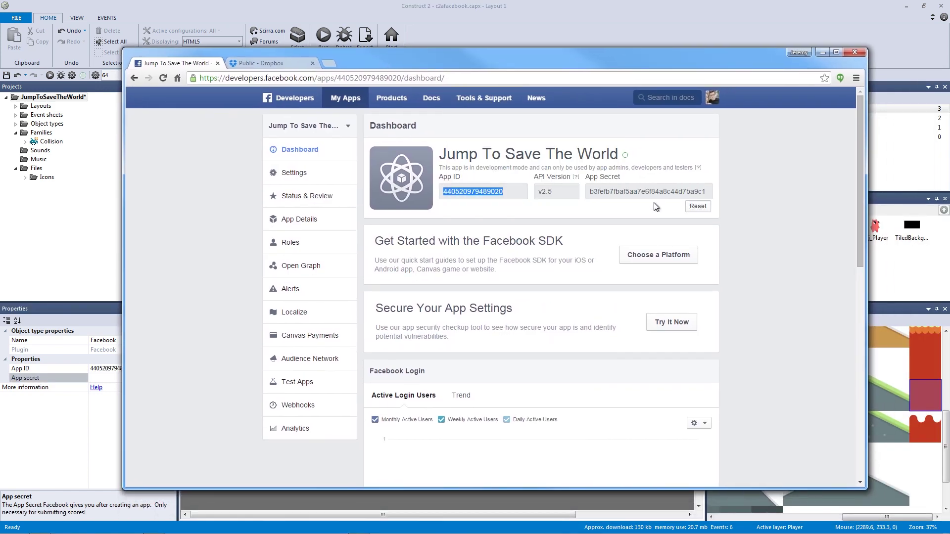
pyautogui.doubleClick(642, 191)
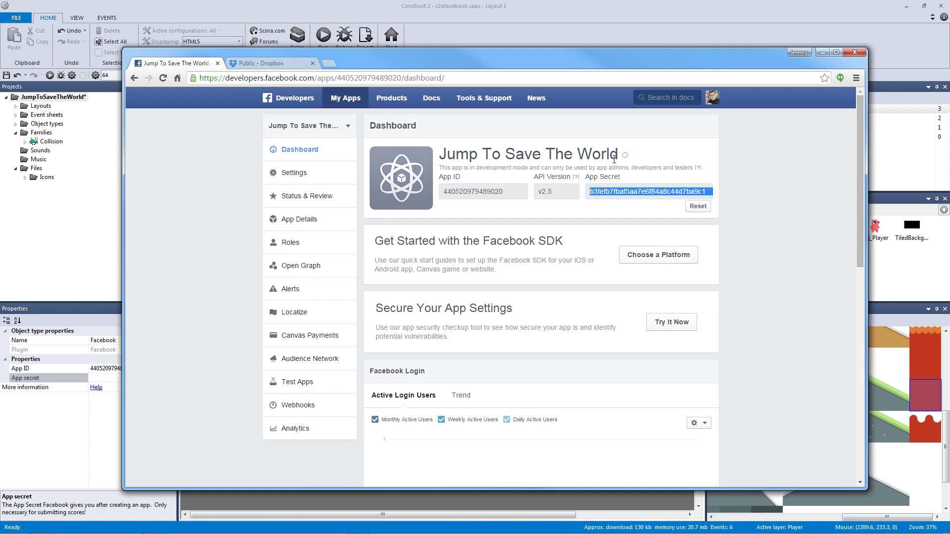
pyautogui.hotkey('alt', 'Tab')
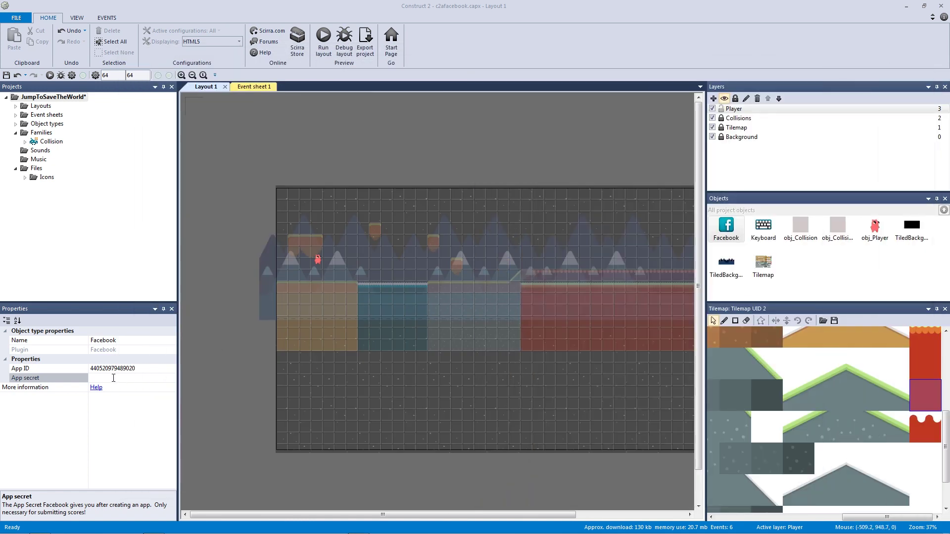
pyautogui.click(113, 378)
pyautogui.hotkey('ctrl', 'v')
pyautogui.press('Return')
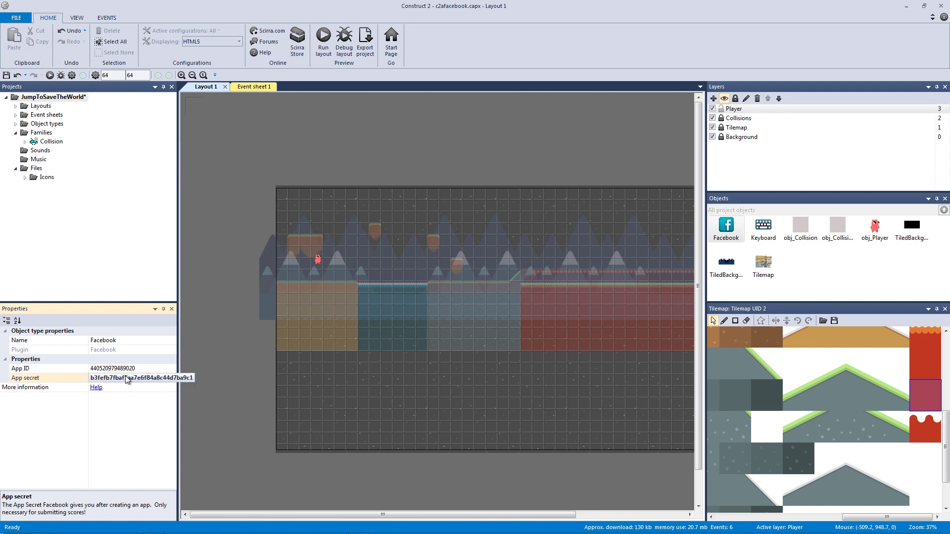
pyautogui.click(60, 371)
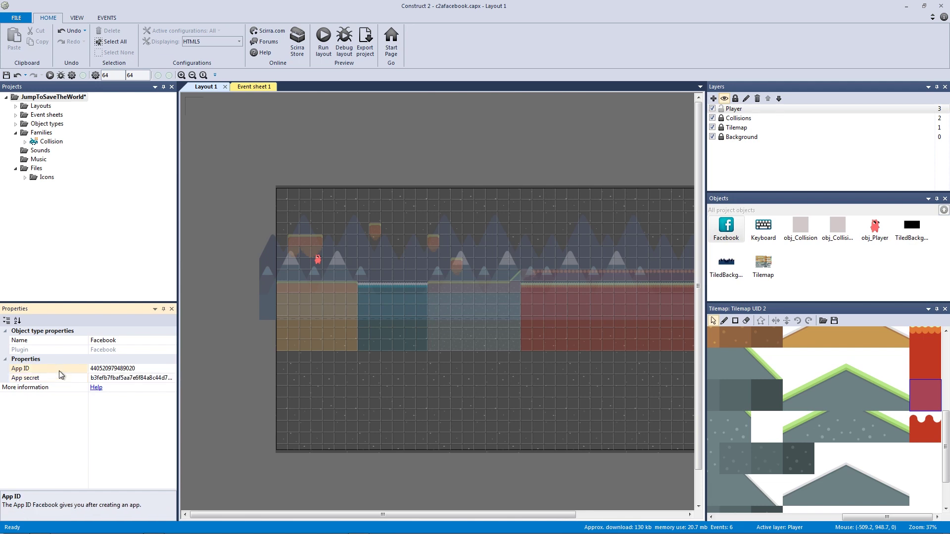
# Open the project properties and review the project's Name and Description fields
pyautogui.click(232, 220)
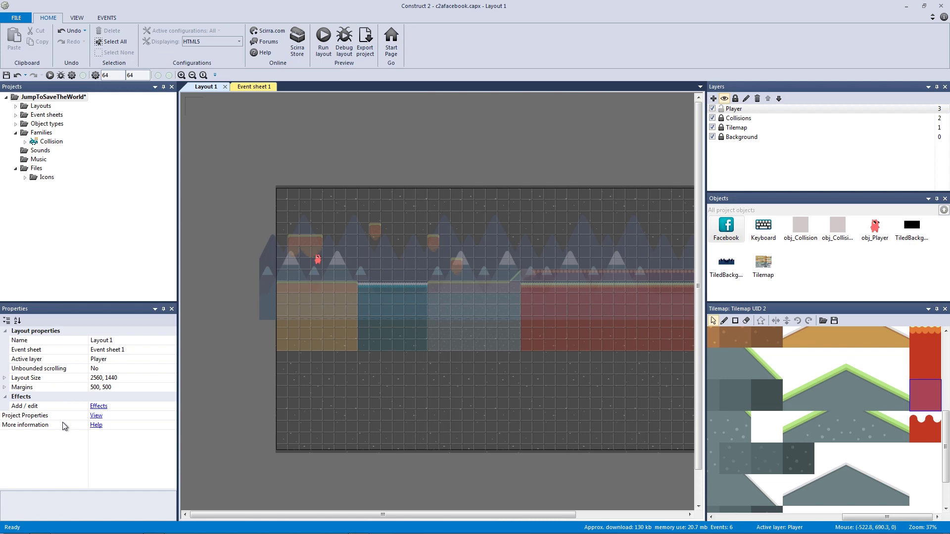
pyautogui.click(101, 417)
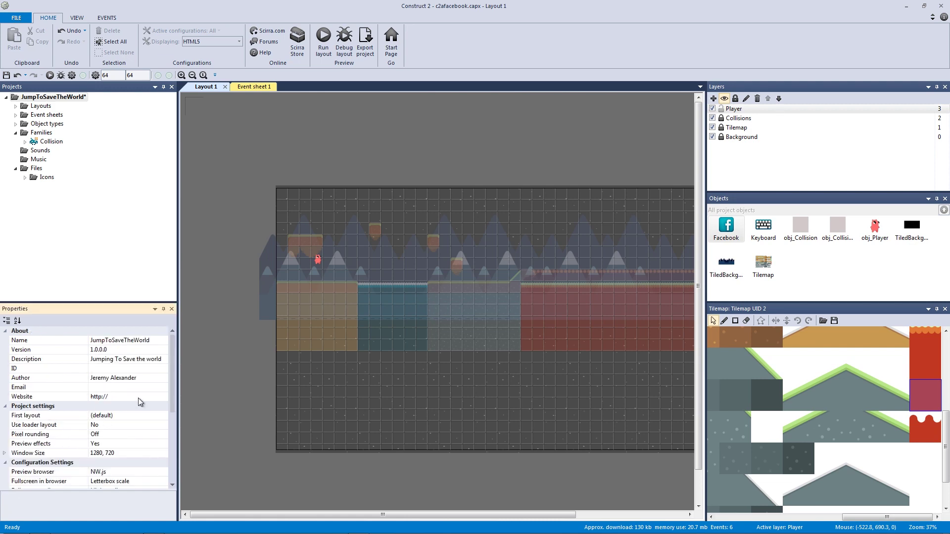
pyautogui.click(47, 342)
pyautogui.click(53, 360)
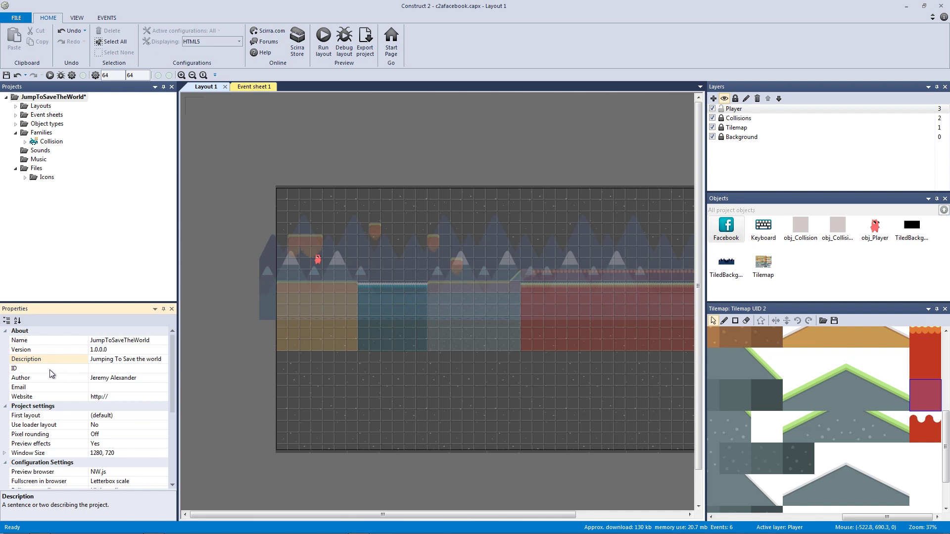
pyautogui.click(46, 341)
pyautogui.click(45, 361)
pyautogui.click(43, 370)
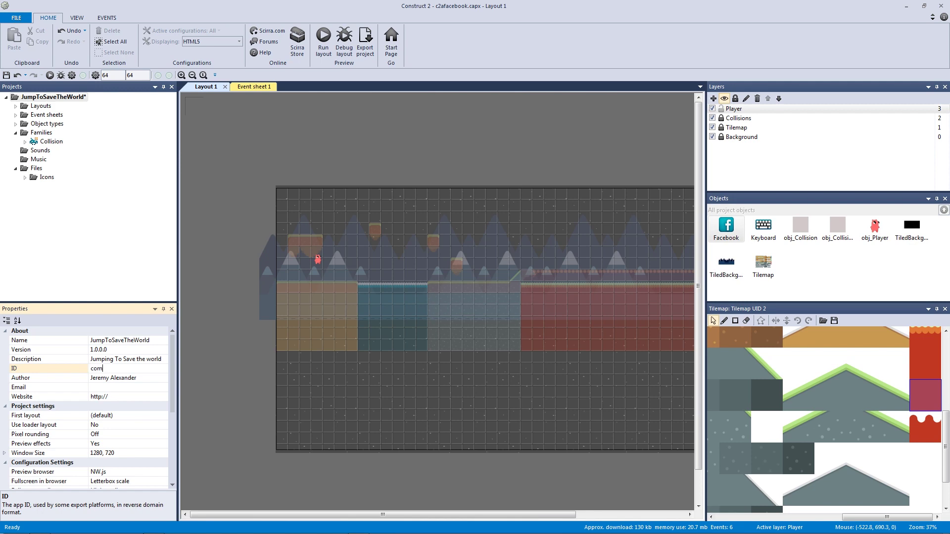
pyautogui.write('com.jeremento')
pyautogui.press('BackSpace')
pyautogui.press('BackSpace')
pyautogui.press('BackSpace')
pyautogui.press('BackSpace')
pyautogui.press('BackSpace')
pyautogui.press('BackSpace')
pyautogui.press('BackSpace')
pyautogui.press('BackSpace')
pyautogui.press('BackSpace')
pyautogui.press('BackSpace')
pyautogui.press('BackSpace')
pyautogui.press('BackSpace')
pyautogui.press('BackSpace')
pyautogui.press('BackSpace')
# Copy the Facebook object's App ID and paste it into the ID field of the project properties
pyautogui.click(726, 227)
pyautogui.click(45, 368)
pyautogui.hotkey('ctrl', 'c')
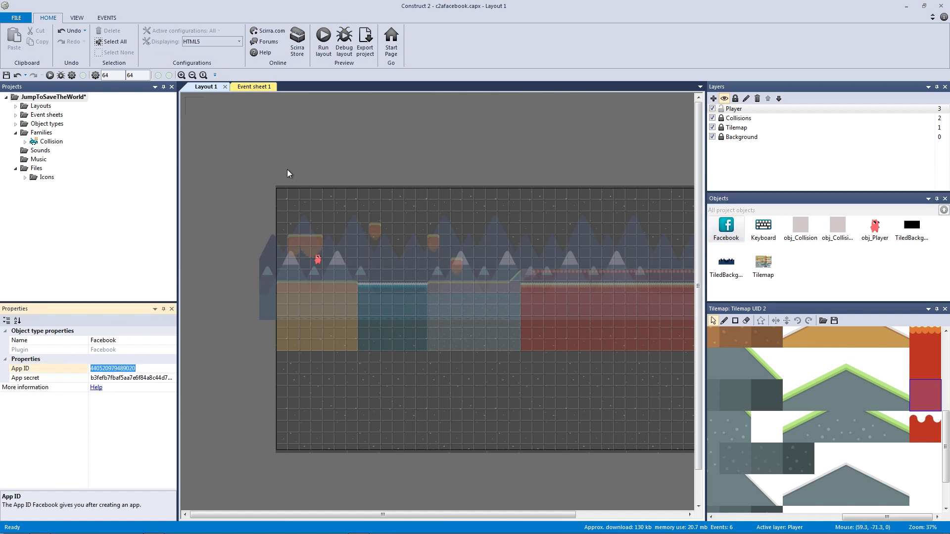
pyautogui.click(282, 174)
pyautogui.click(100, 416)
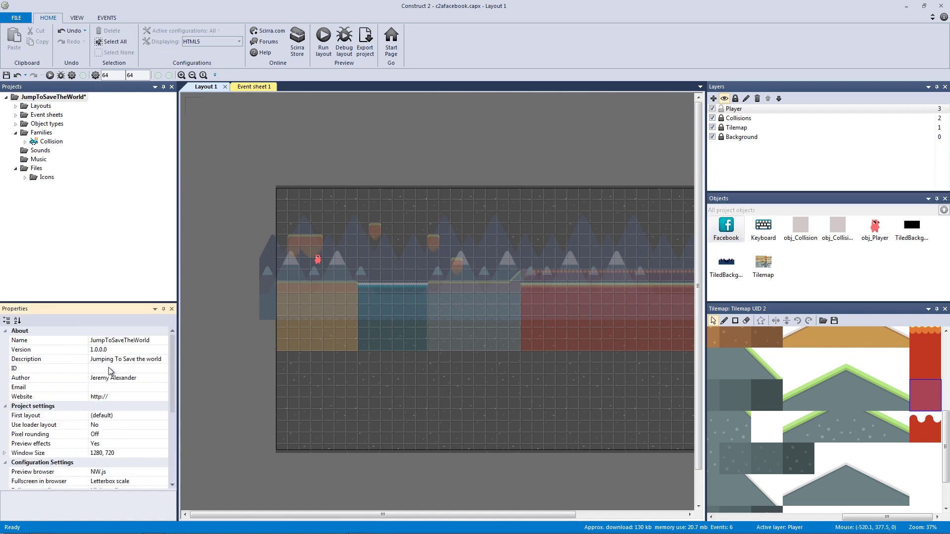
pyautogui.click(133, 369)
pyautogui.hotkey('ctrl', 'v')
pyautogui.press('Return')
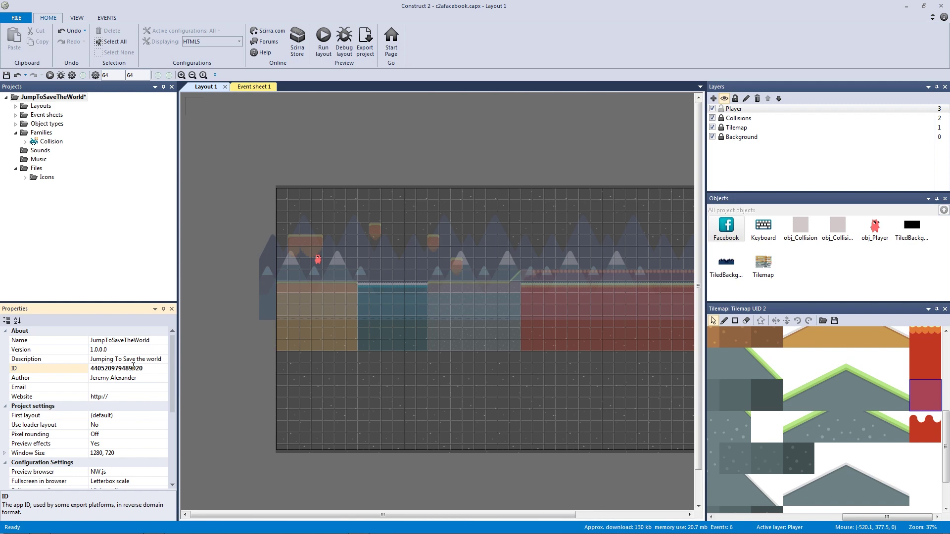
pyautogui.click(214, 219)
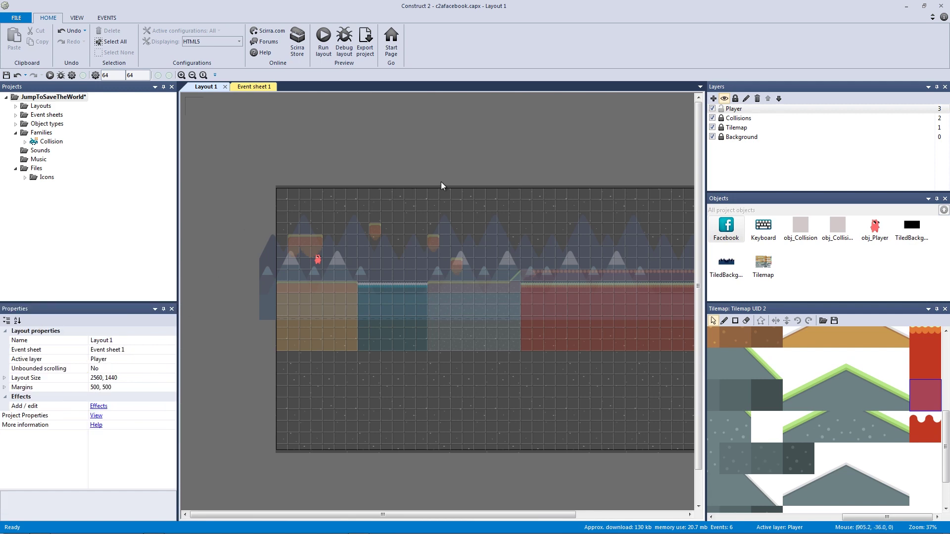
# Start an HTML5 website export and make a new subfolder in the facebook folder while browsing for the destination
pyautogui.click(365, 46)
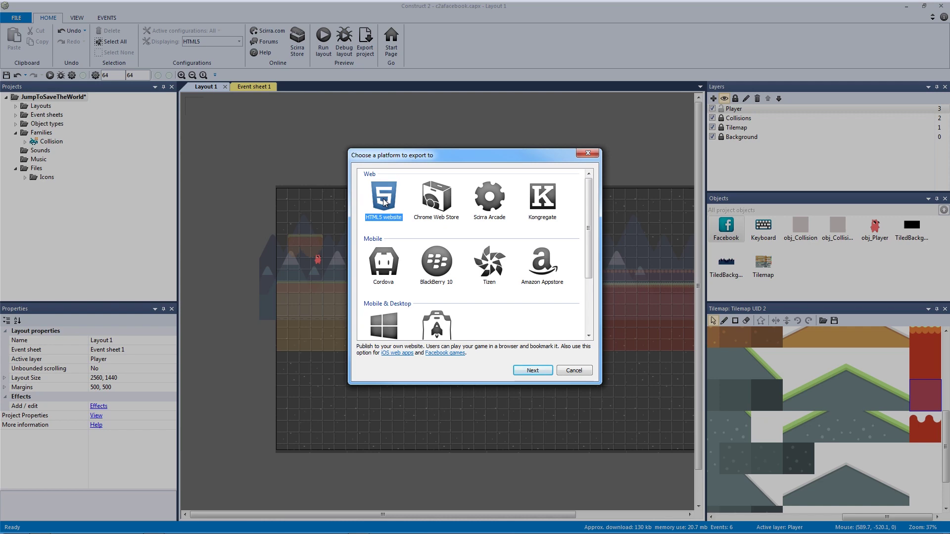
pyautogui.doubleClick(385, 201)
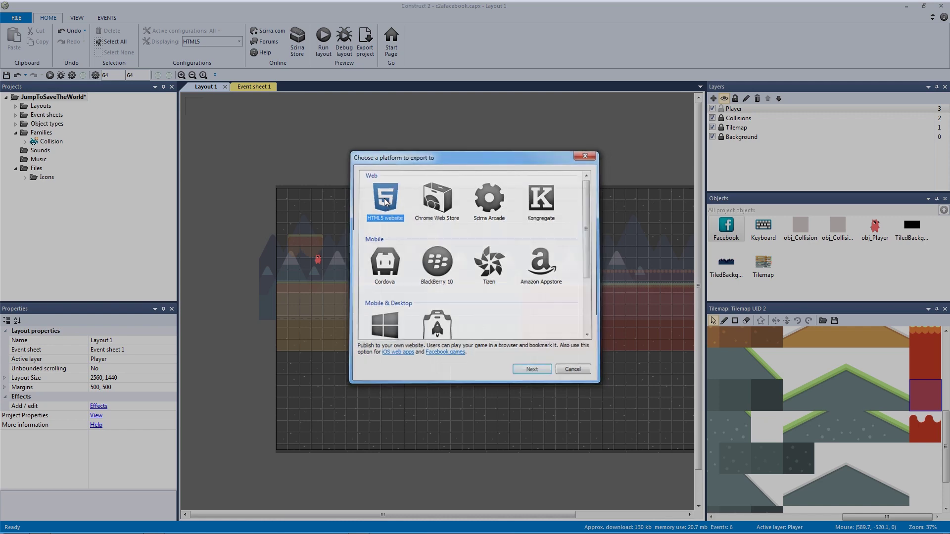
pyautogui.click(521, 216)
pyautogui.click(580, 216)
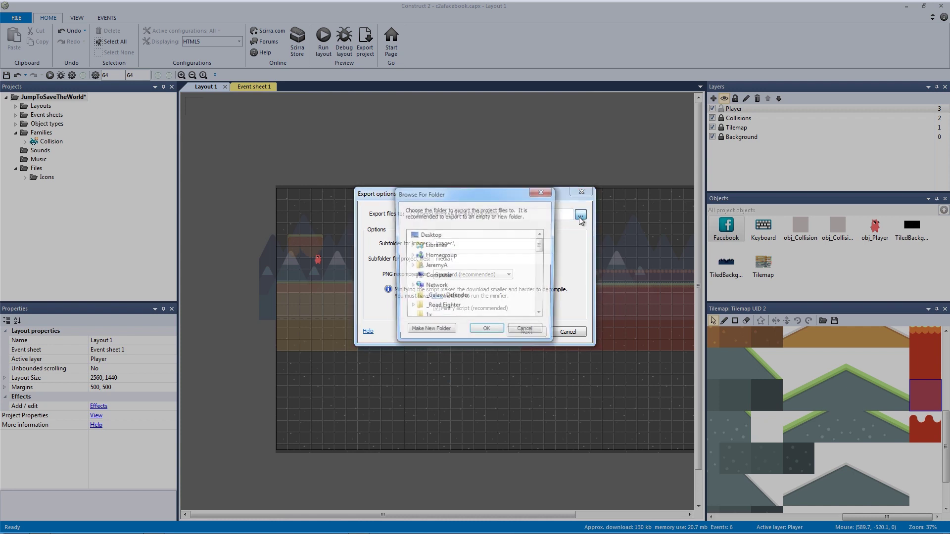
pyautogui.click(443, 332)
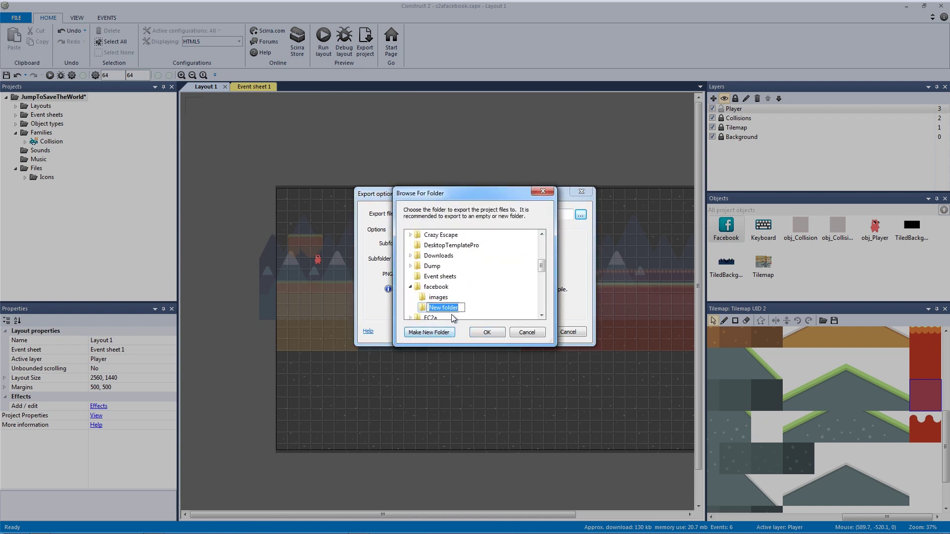
pyautogui.press('Return')
# Create a folder named FacebookGame on the Desktop and choose it as the export destination
pyautogui.click(430, 235)
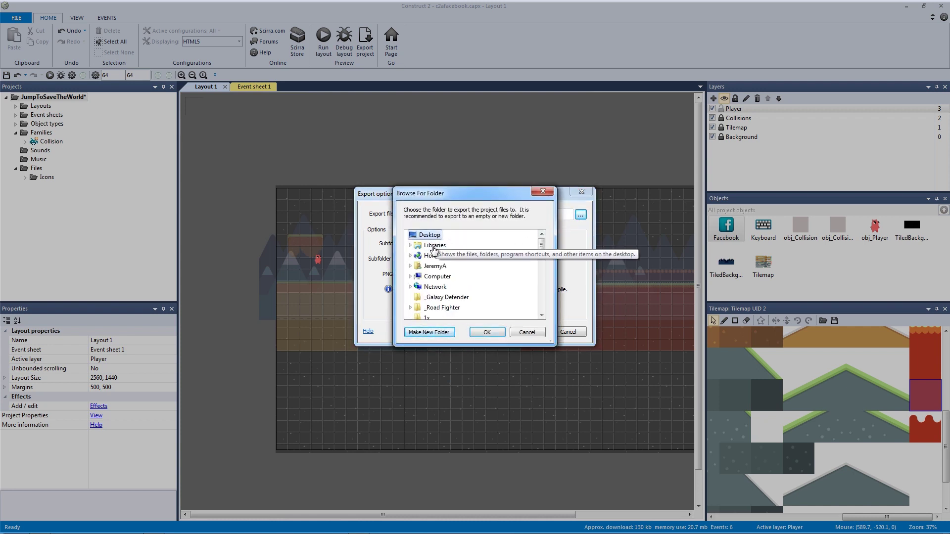
pyautogui.click(434, 332)
pyautogui.press('Return')
pyautogui.scroll(-1, 464, 292)
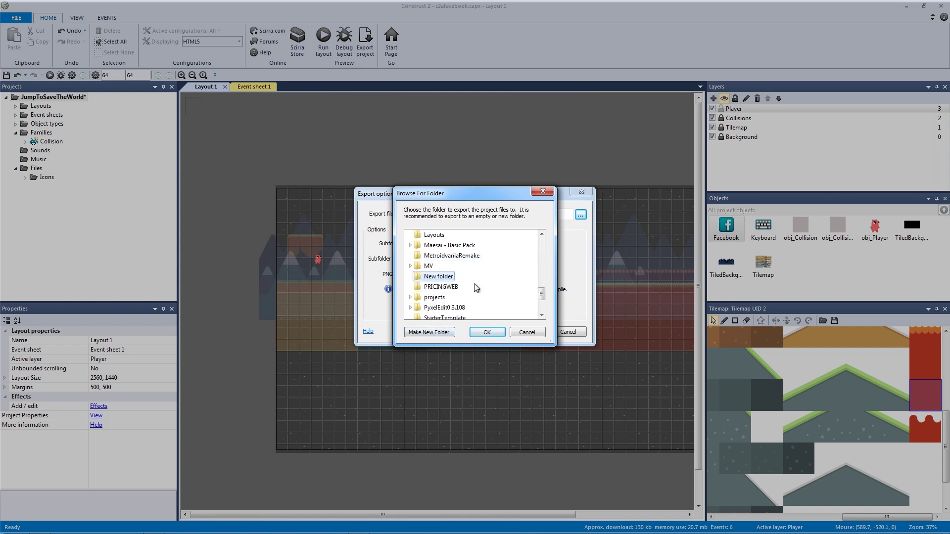
pyautogui.rightClick(439, 276)
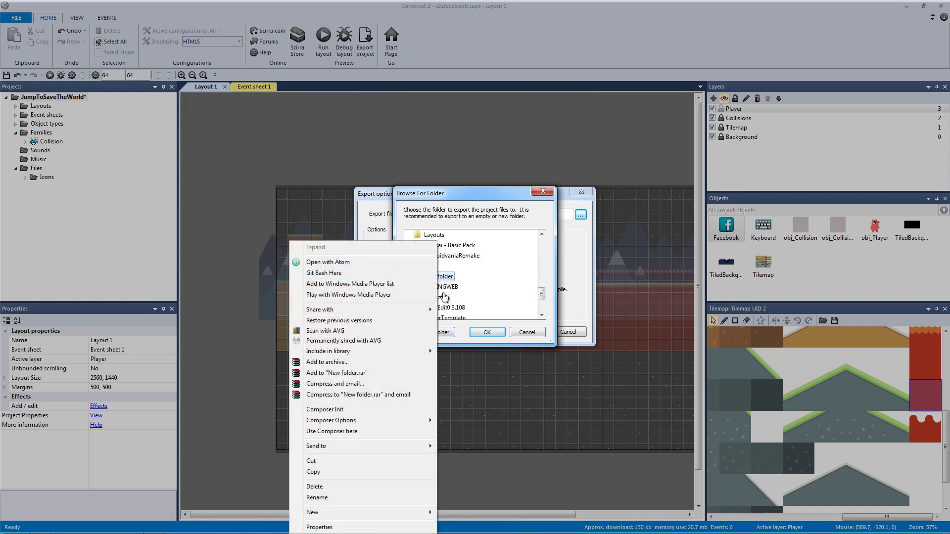
pyautogui.click(363, 498)
pyautogui.write('FacebookGame')
pyautogui.press('Return')
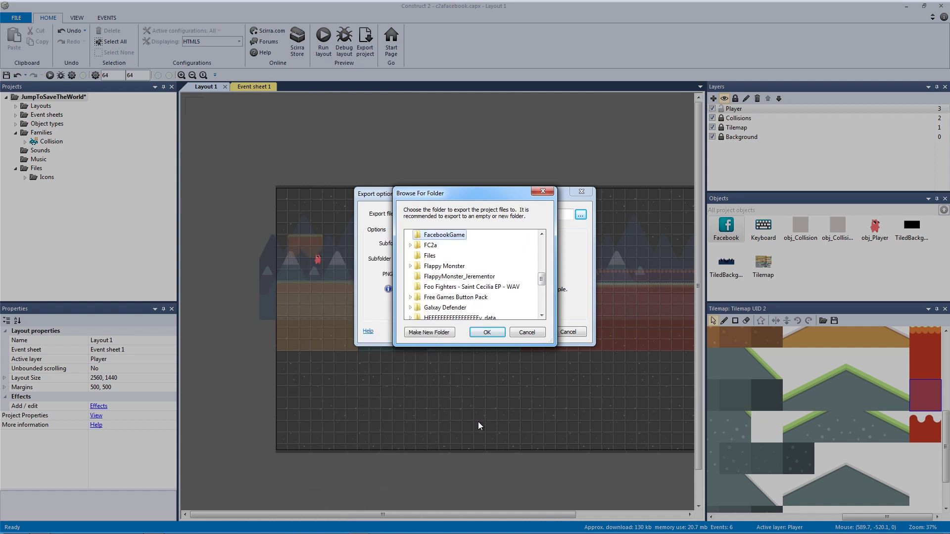
pyautogui.click(487, 332)
# Export the project with the Normal style template and open the destination folder
pyautogui.click(526, 332)
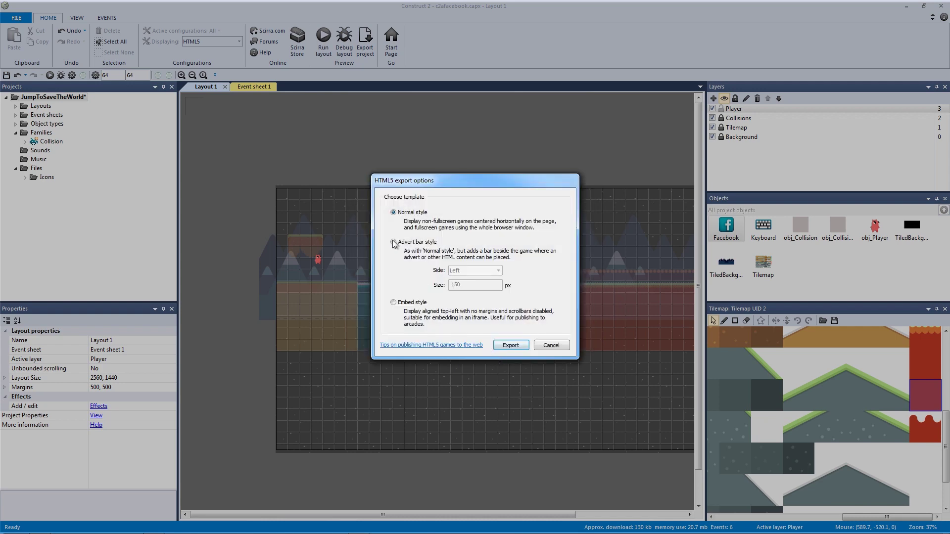
pyautogui.click(511, 345)
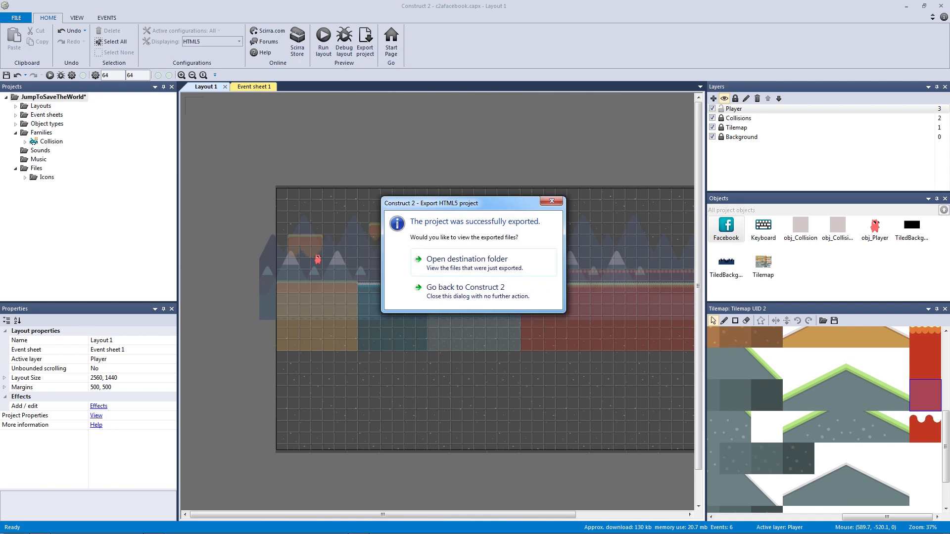
pyautogui.click(520, 258)
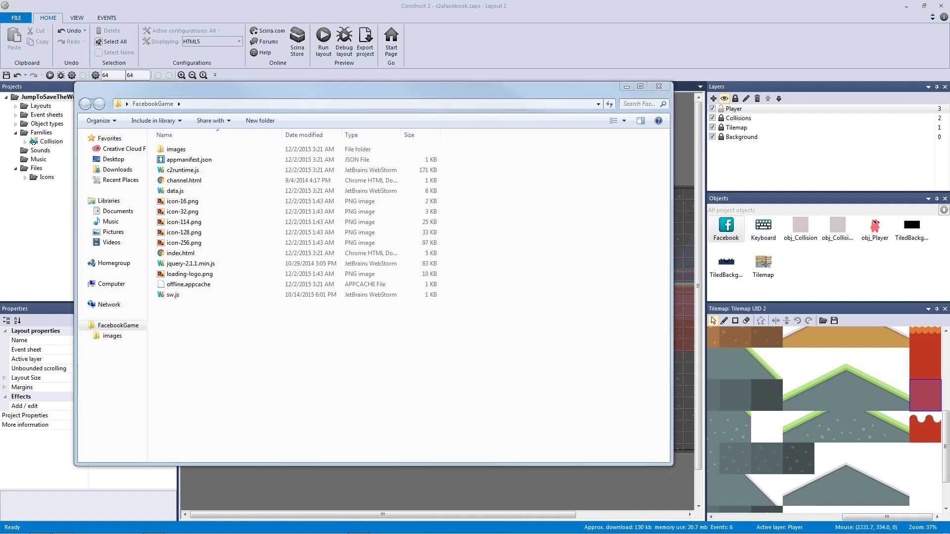
# Bring the browser showing Dropbox's Public folder on screen and examine the page's address
pyautogui.moveTo(949, 69); pyautogui.dragTo(402, 68)
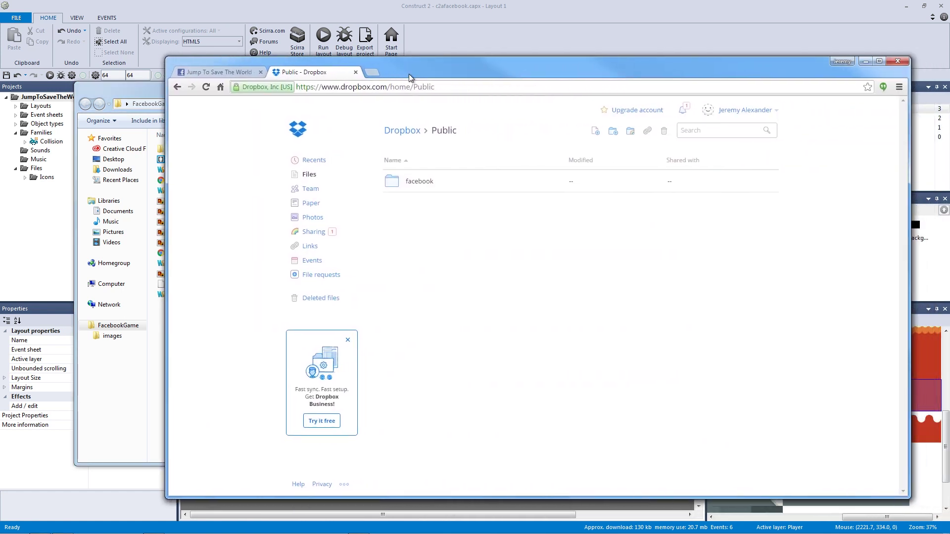
pyautogui.moveTo(407, 72)
pyautogui.mouseDown()
pyautogui.moveTo(949, 69)
pyautogui.moveTo(391, 73)
pyautogui.mouseUp()
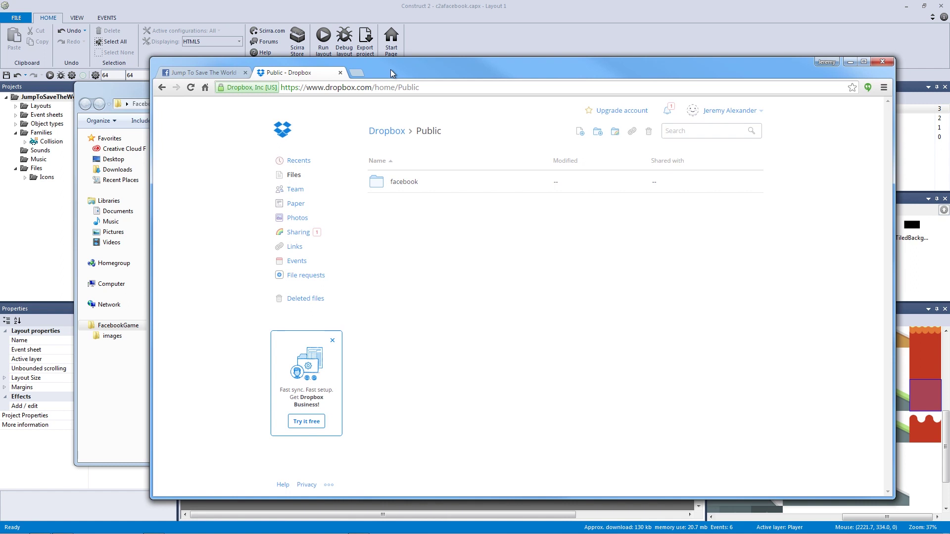
pyautogui.click(324, 88)
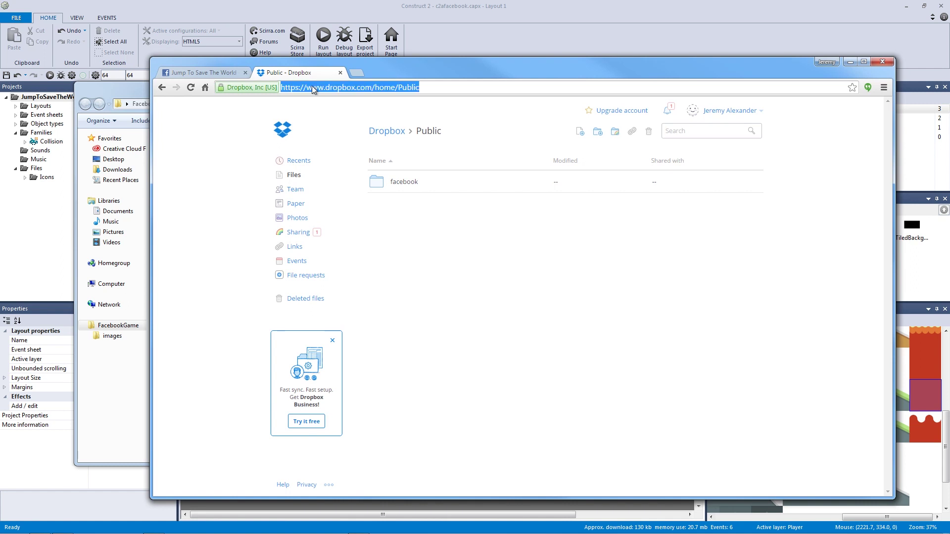
pyautogui.click(343, 88)
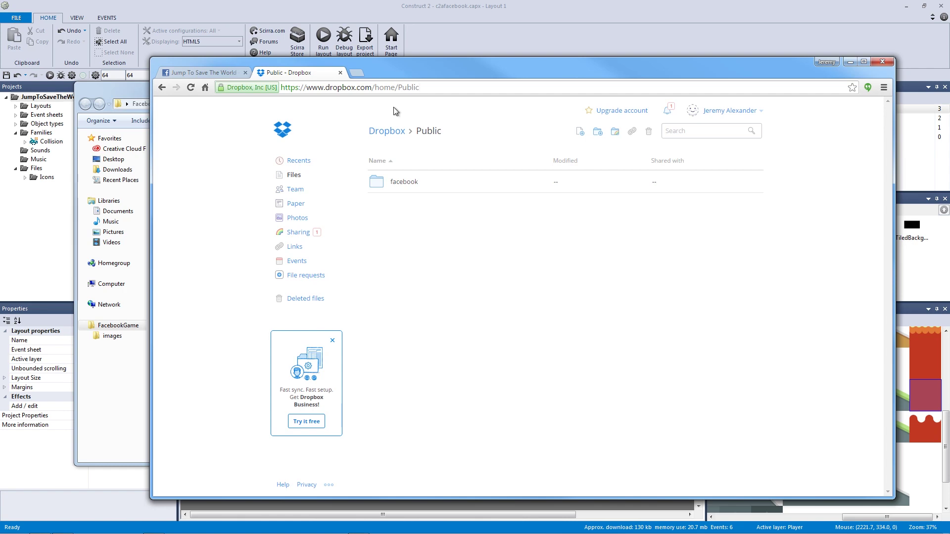
# Clear the windows off the desktop and upload the FacebookGame folder from there into Dropbox's Public folder
pyautogui.click(850, 62)
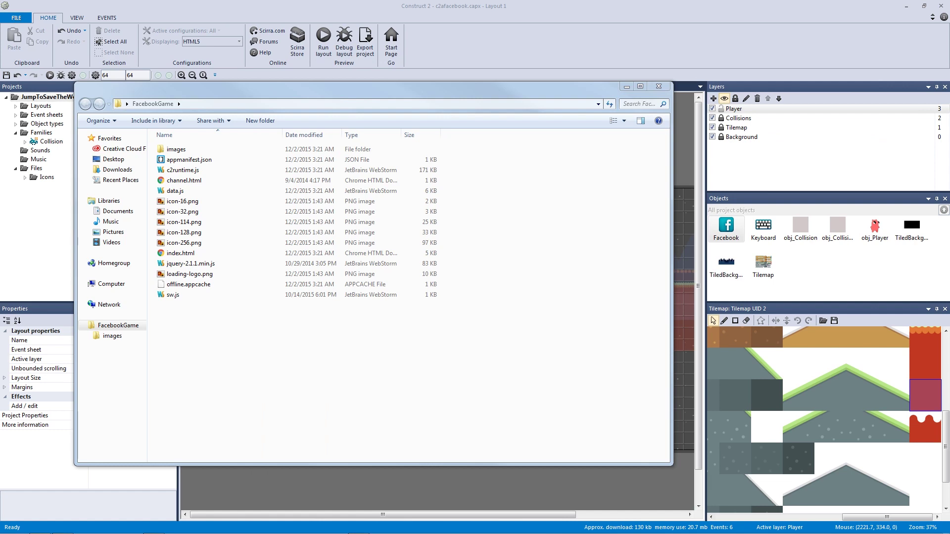
pyautogui.click(627, 88)
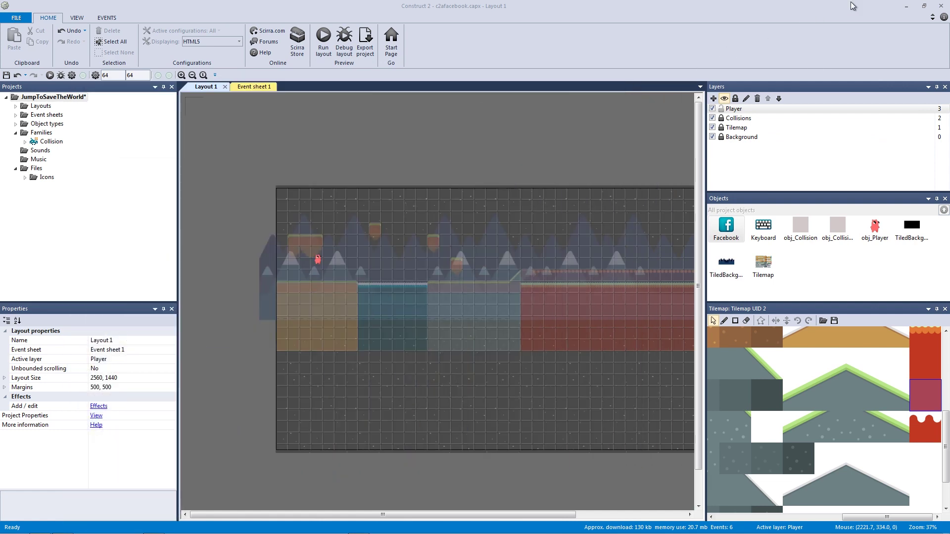
pyautogui.click(906, 7)
pyautogui.moveTo(17, 17); pyautogui.dragTo(169, 67)
pyautogui.hotkey('alt', 'Tab')
pyautogui.moveTo(820, 47); pyautogui.dragTo(497, 33)
pyautogui.moveTo(182, 76); pyautogui.dragTo(518, 212)
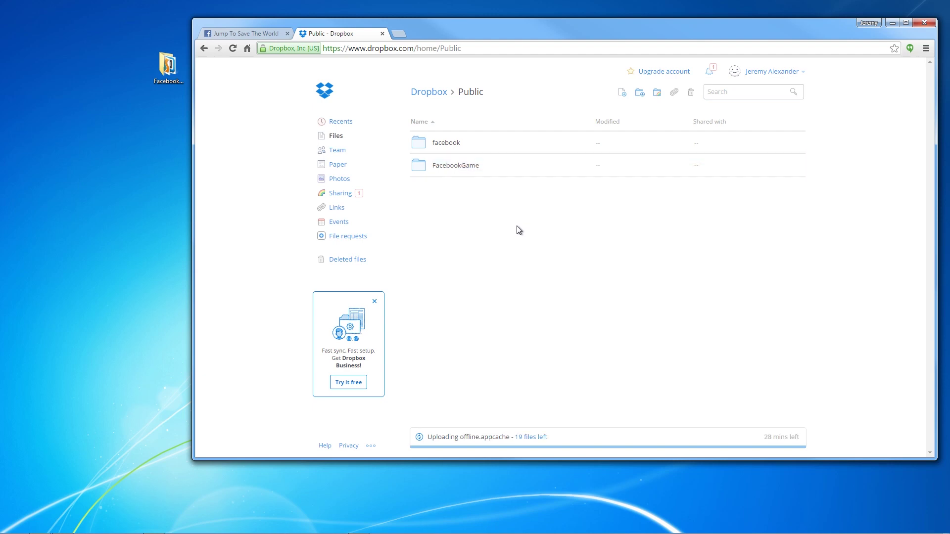
# Open the uploaded FacebookGame folder in Dropbox, and locate index.html in the local FacebookGame folder
pyautogui.doubleClick(510, 168)
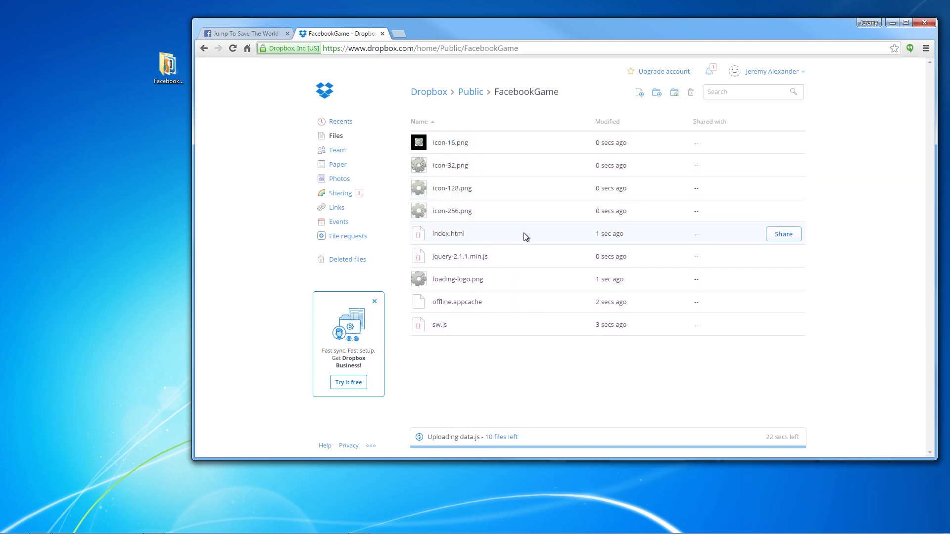
pyautogui.doubleClick(167, 64)
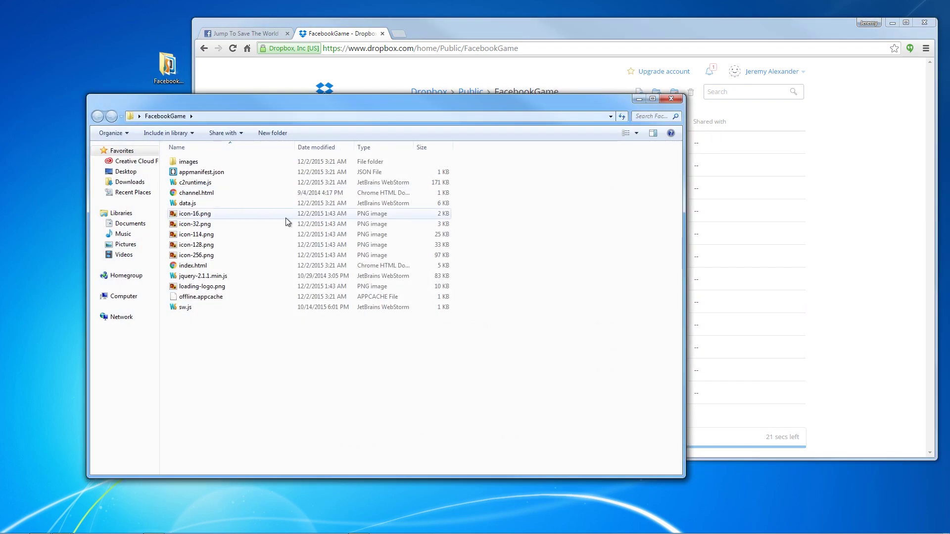
pyautogui.click(219, 265)
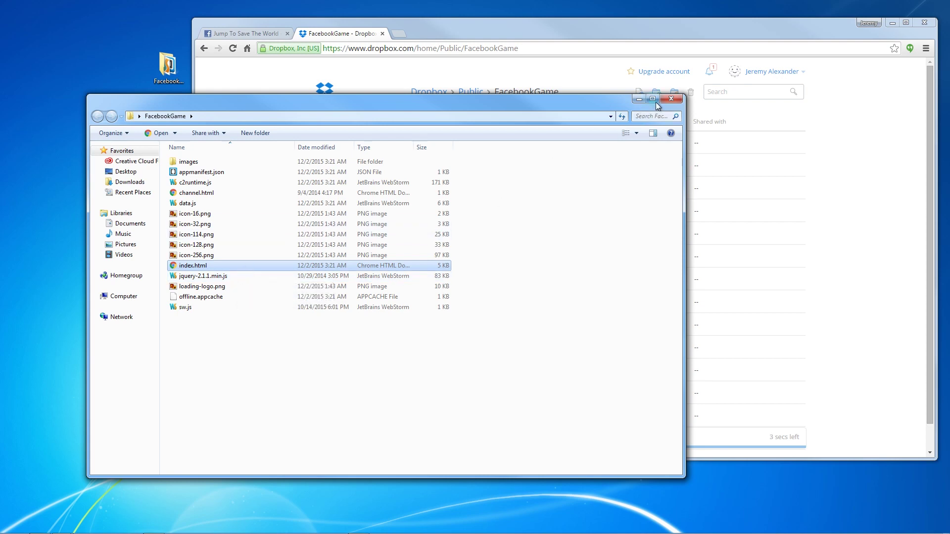
# Clear the local folder window away and copy the public link of the uploaded index.html in Dropbox
pyautogui.click(639, 99)
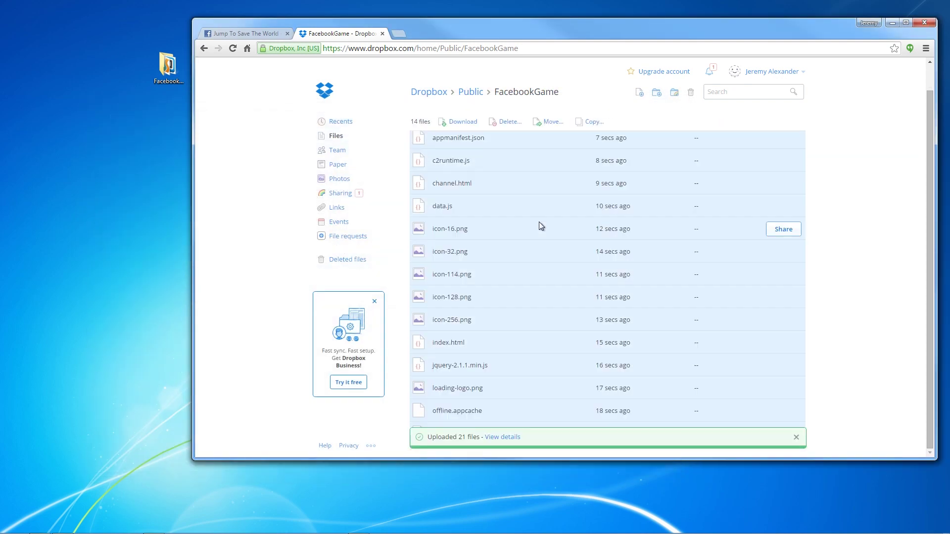
pyautogui.click(534, 226)
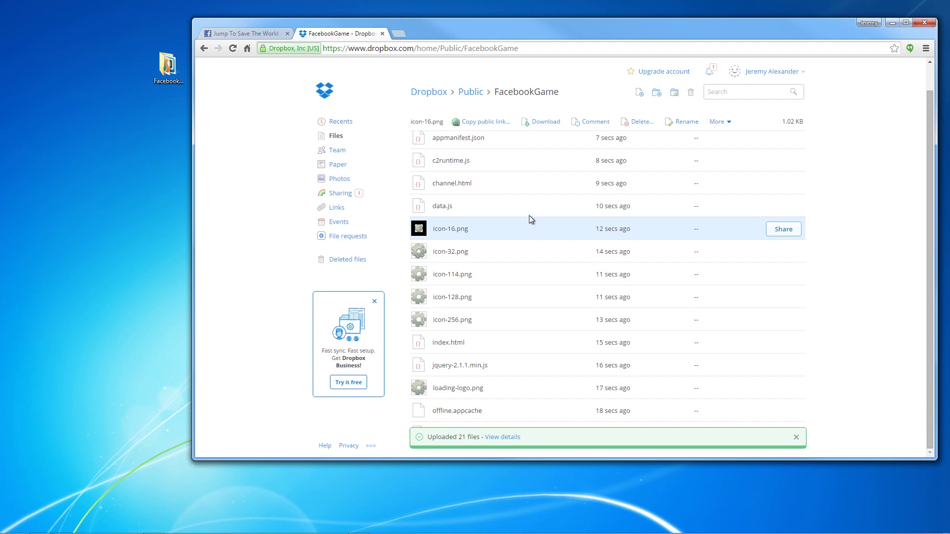
pyautogui.click(504, 340)
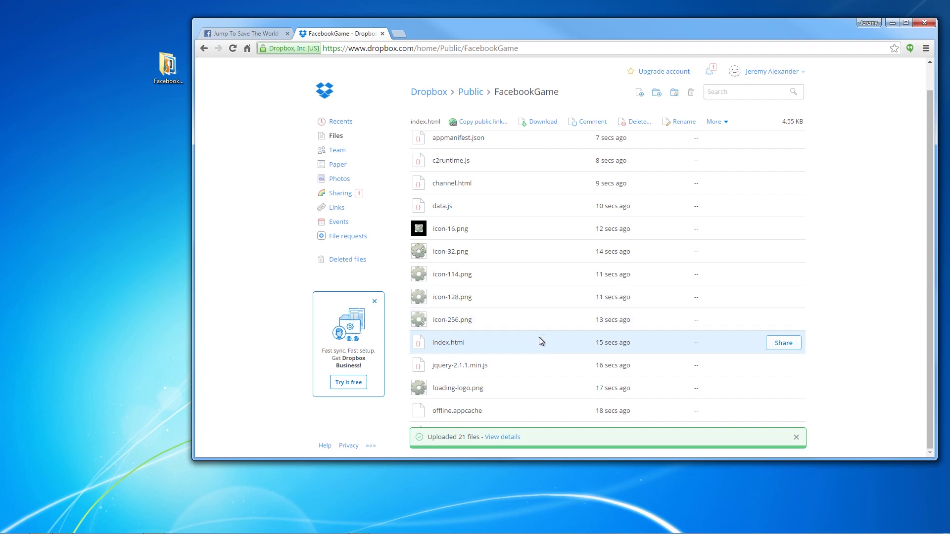
pyautogui.click(482, 122)
pyautogui.hotkey('ctrl', 'c')
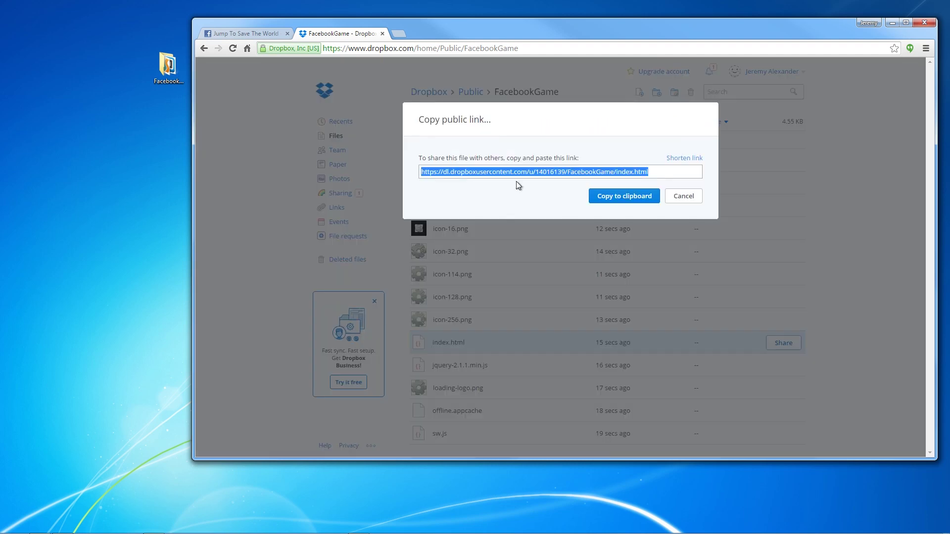
pyautogui.click(680, 196)
# Switch to the Jump To Save The World app's Facebook page and add a Facebook Canvas platform in its settings
pyautogui.click(262, 37)
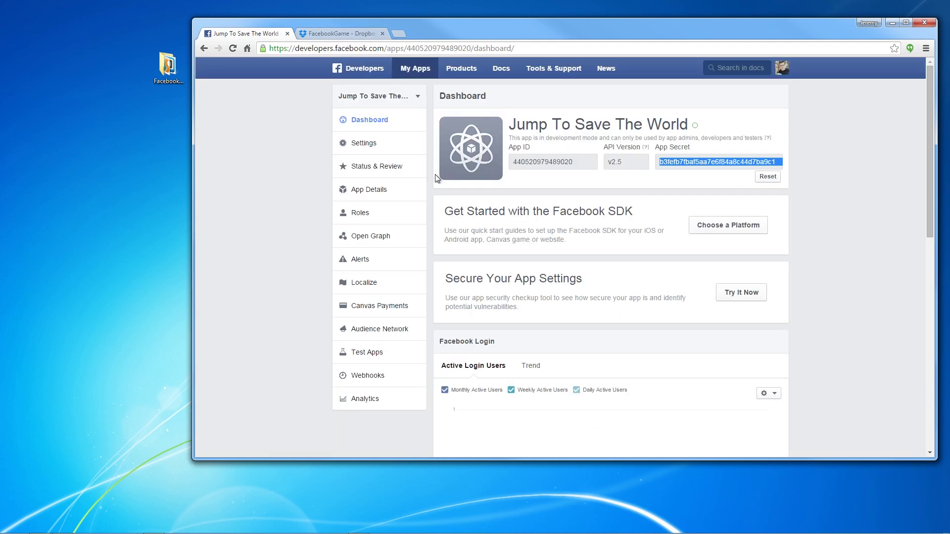
pyautogui.moveTo(461, 24); pyautogui.dragTo(397, 28)
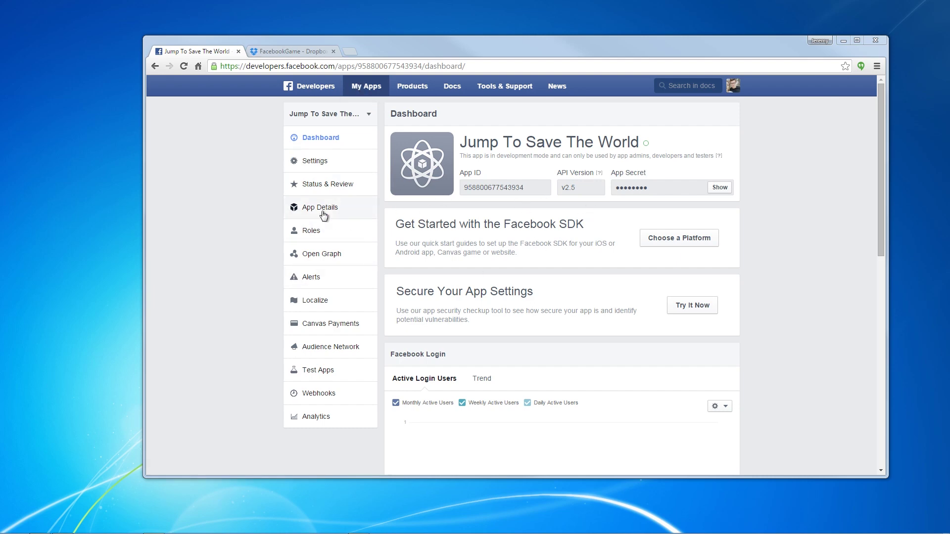
pyautogui.click(339, 167)
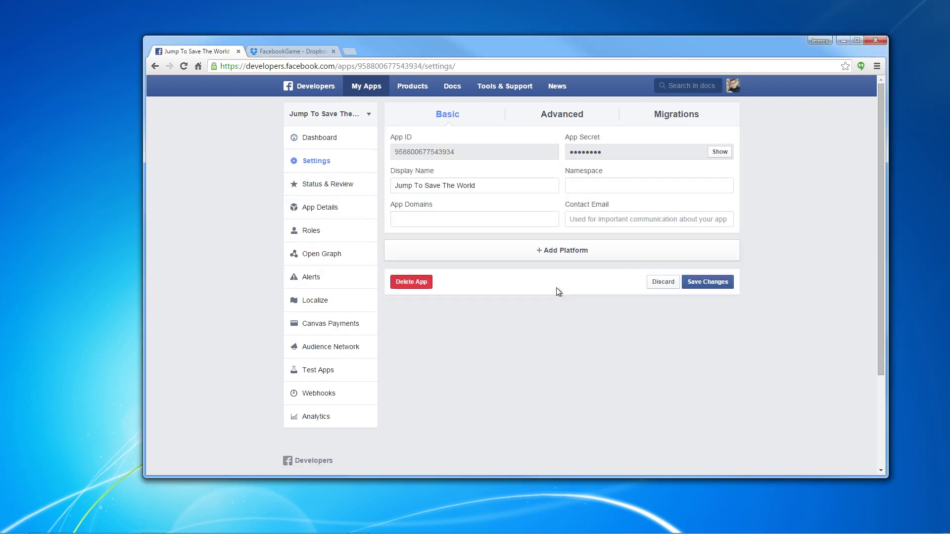
pyautogui.click(549, 250)
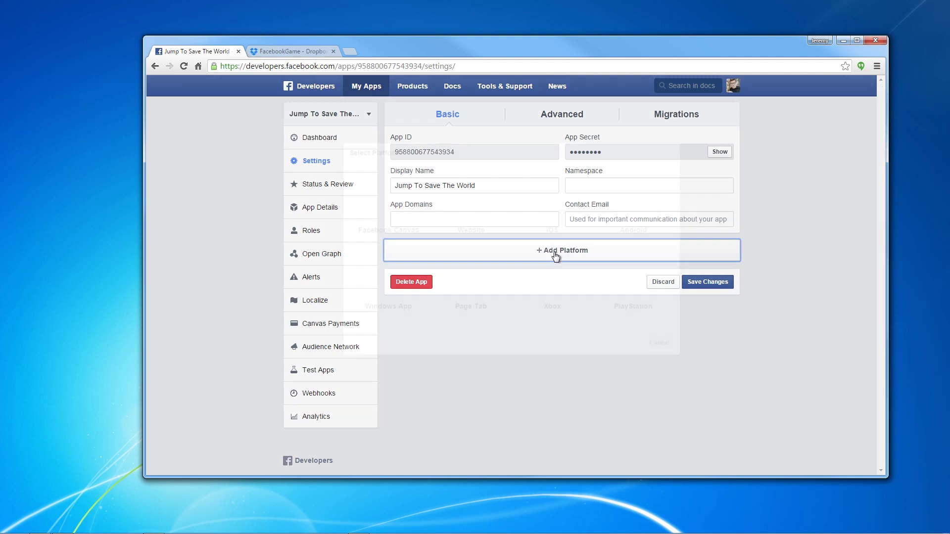
pyautogui.click(396, 212)
# Set the Secure Canvas URL to the copied index.html link with a trailing question mark and save the changes
pyautogui.scroll(-3, 454, 231)
pyautogui.hotkey('ctrl', 'v')
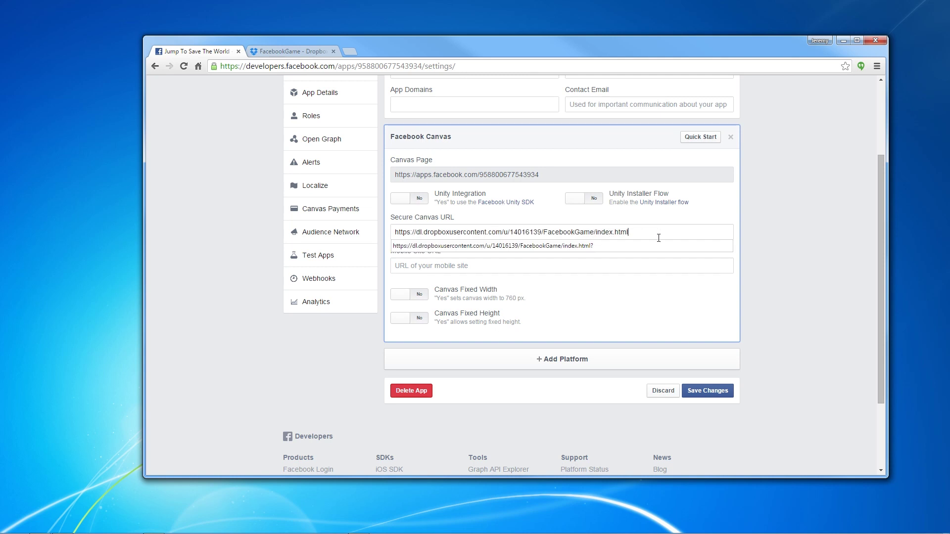
pyautogui.press('Down')
pyautogui.click(643, 262)
pyautogui.click(475, 233)
pyautogui.doubleClick(411, 232)
pyautogui.click(463, 265)
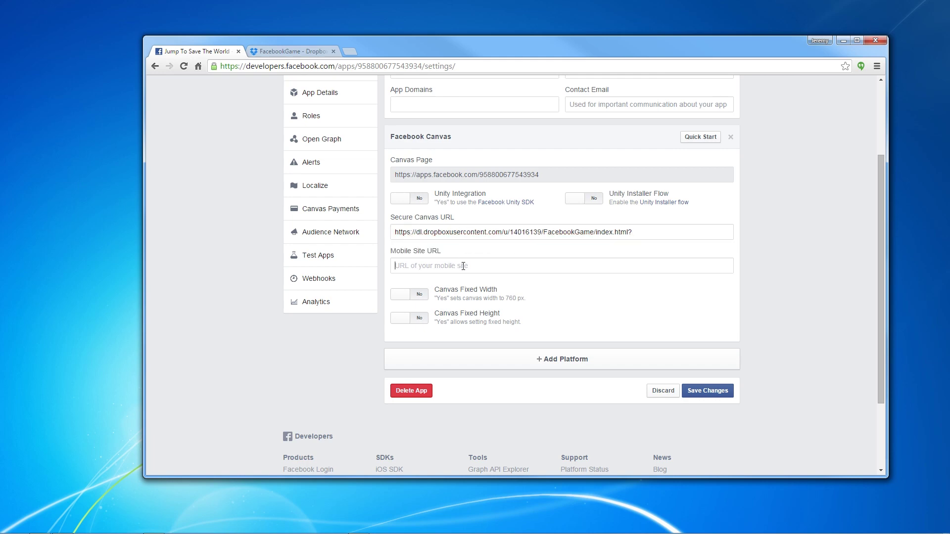
pyautogui.click(713, 391)
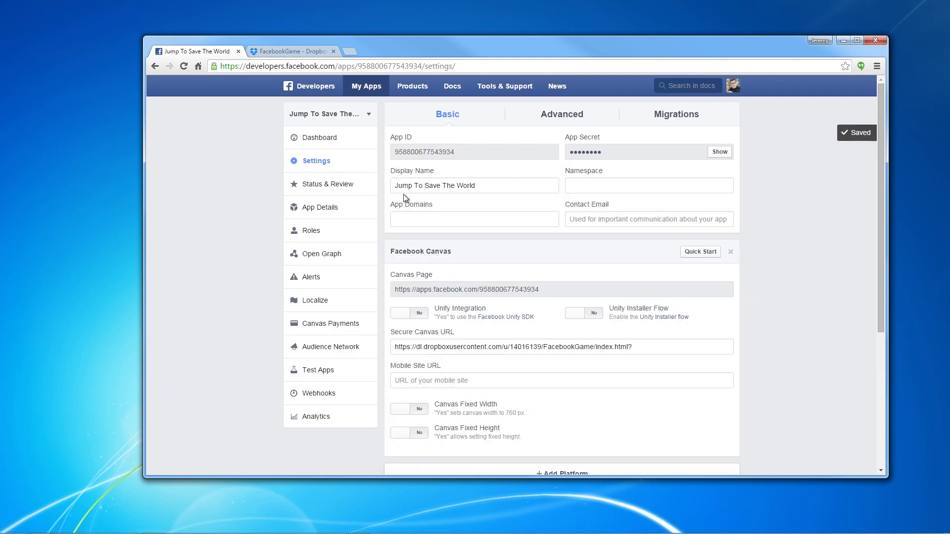
# In App Details, enter the short description "Jump to save the world" and the tagline "he jumped and saved the universe"
pyautogui.click(355, 208)
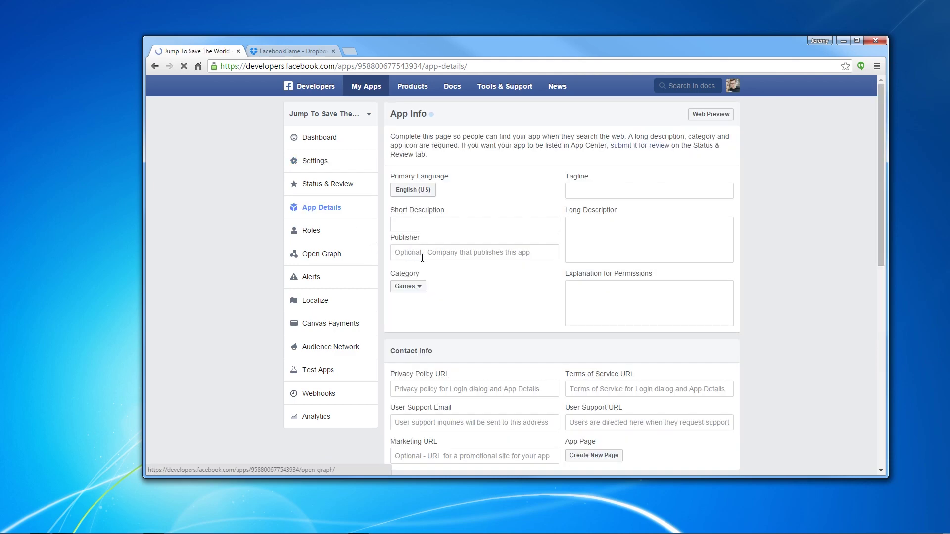
pyautogui.click(455, 226)
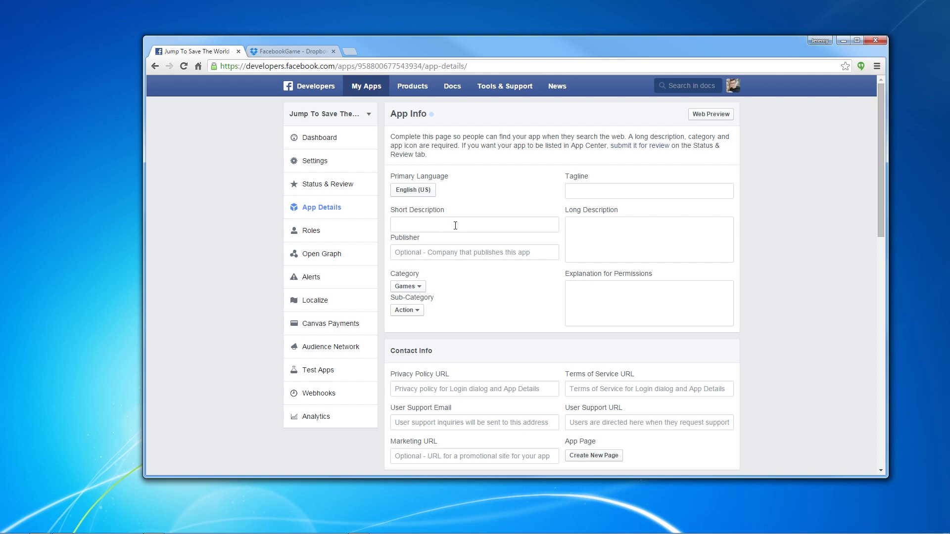
pyautogui.write('Jump to save the world')
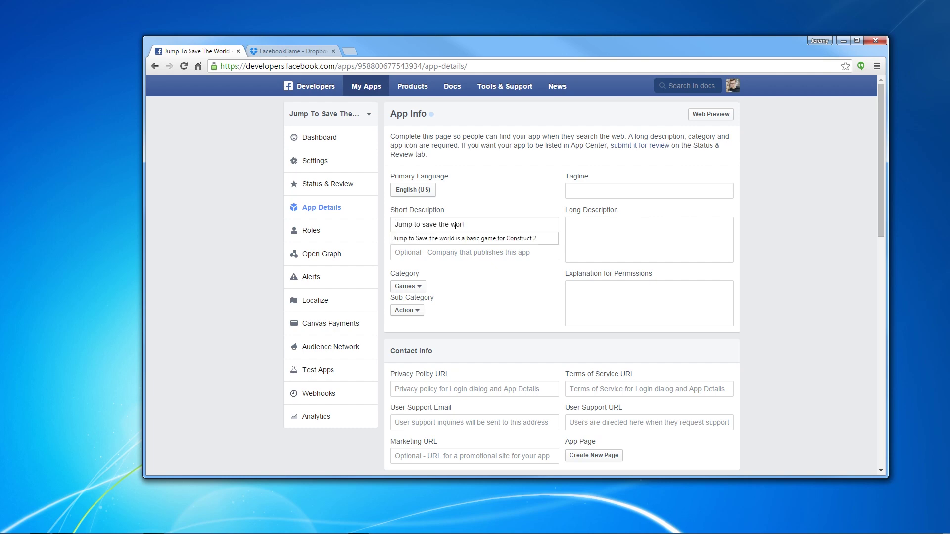
pyautogui.click(598, 191)
pyautogui.write('he jumped and sa')
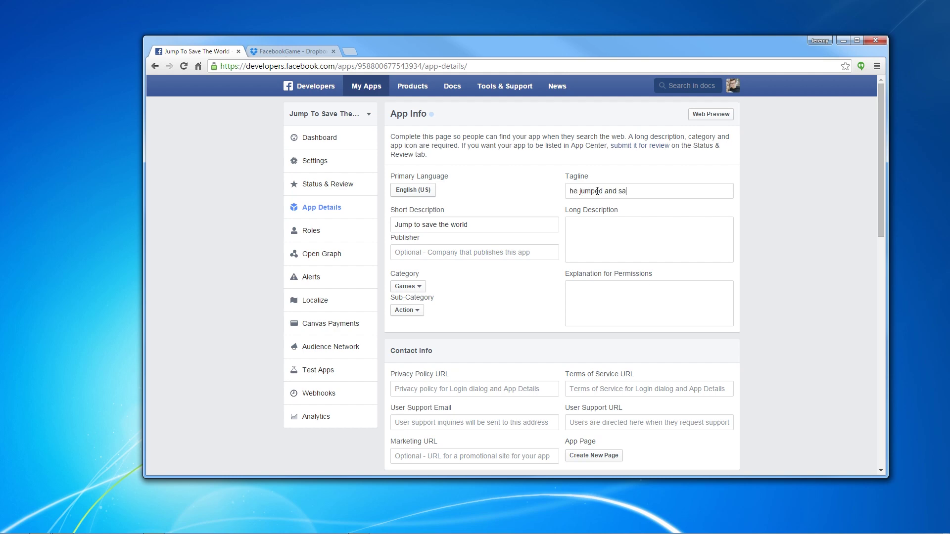
pyautogui.write('ved the universe')
# Review the remaining App Details sections for contact info, icons, promotional images and videos, and save the changes
pyautogui.scroll(-1, 624, 227)
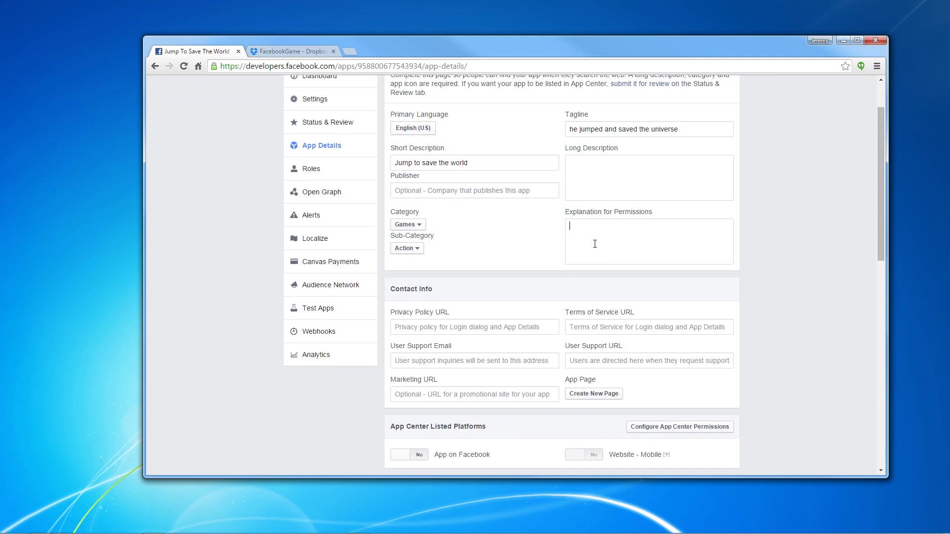
pyautogui.click(602, 225)
pyautogui.scroll(-1, 544, 268)
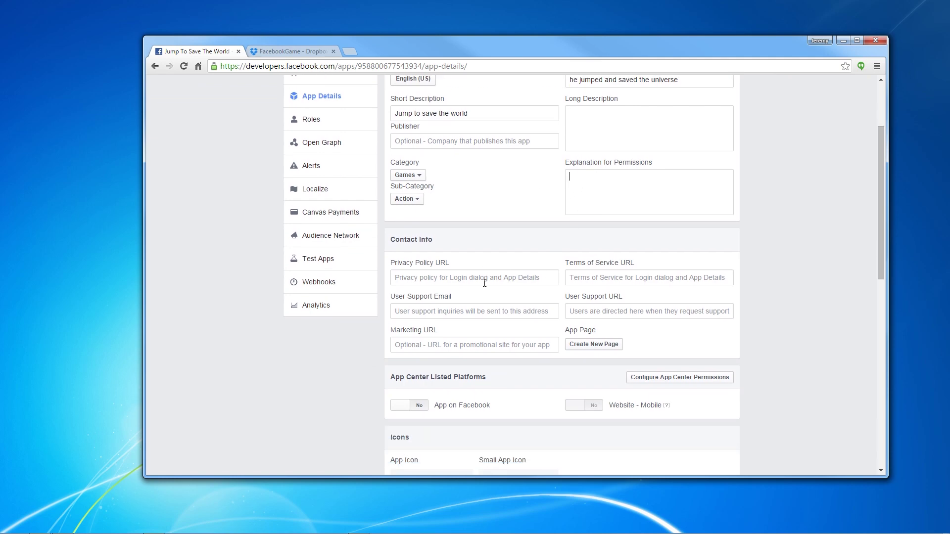
pyautogui.scroll(-1, 475, 272)
pyautogui.click(526, 285)
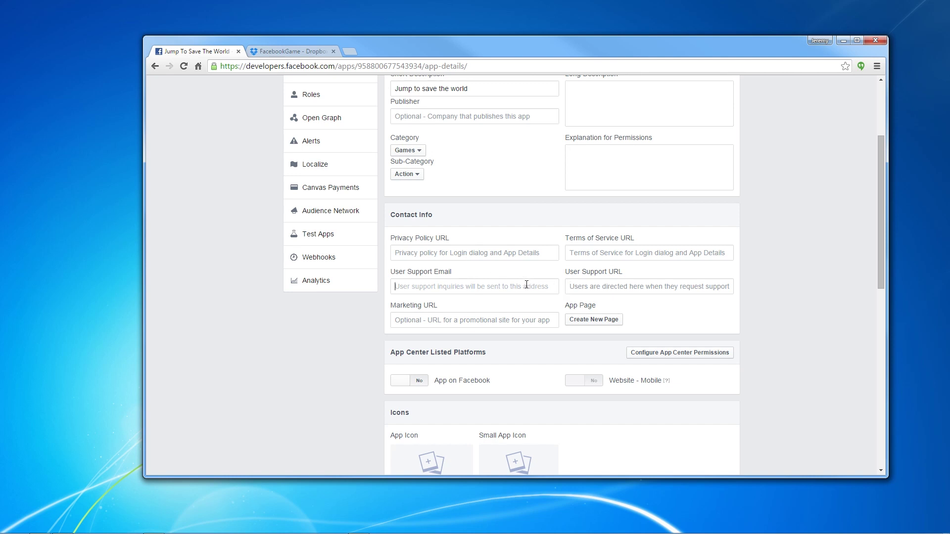
pyautogui.scroll(-4, 526, 285)
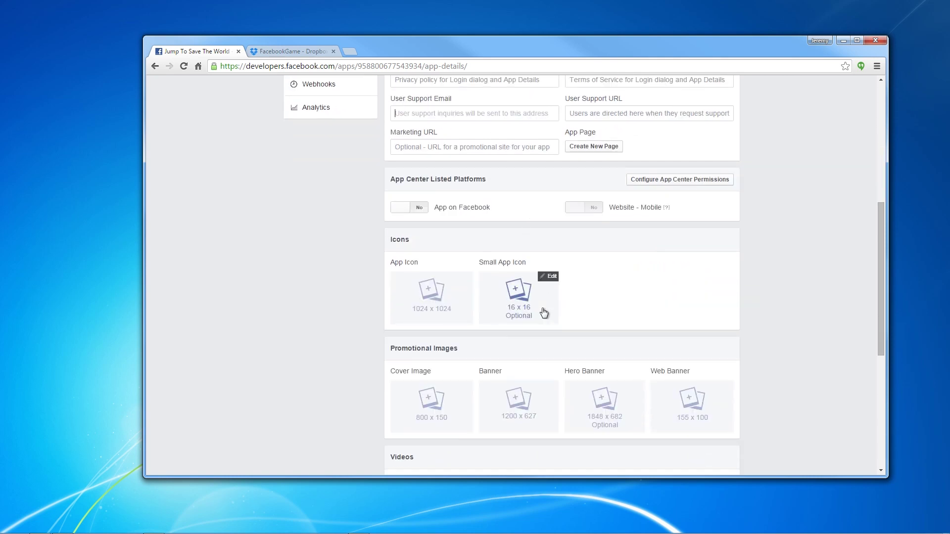
pyautogui.moveTo(528, 304)
pyautogui.scroll(-2, 529, 304)
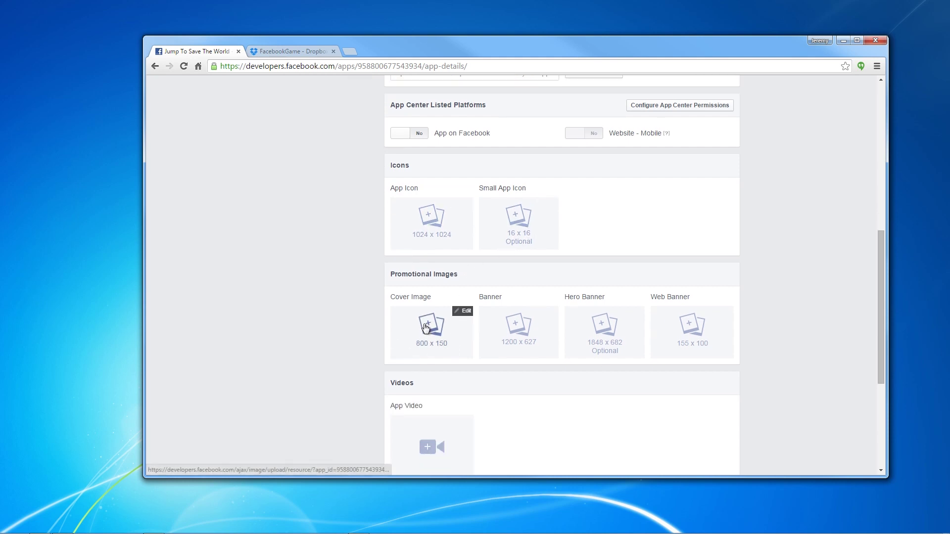
pyautogui.scroll(-2, 569, 331)
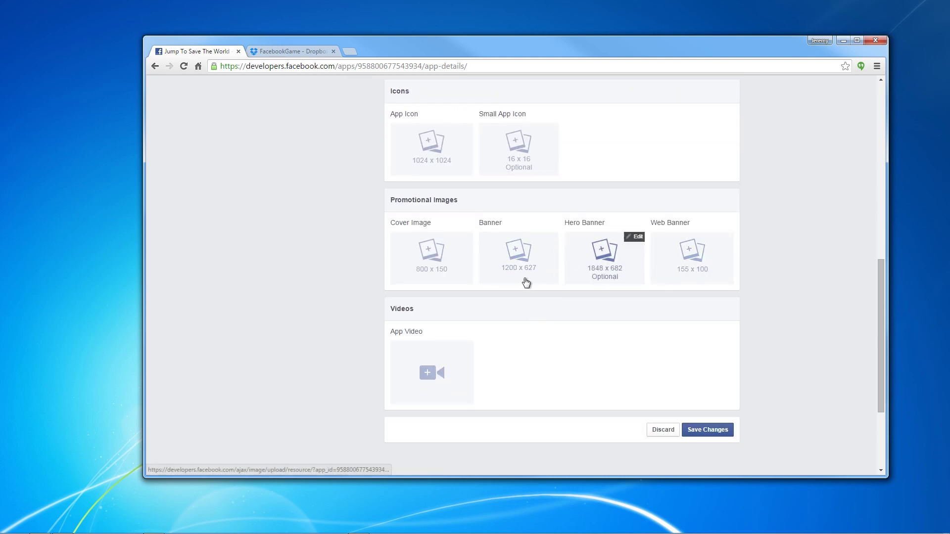
pyautogui.scroll(3, 483, 255)
pyautogui.scroll(-3, 481, 249)
pyautogui.click(721, 418)
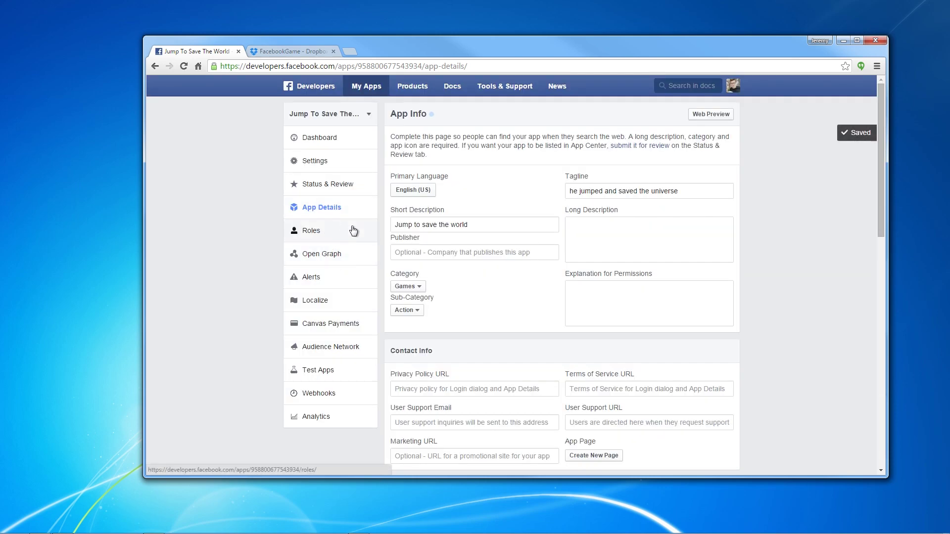
# Examine the items offered for an approval submission, cancel it, and check the App Details page
pyautogui.click(340, 184)
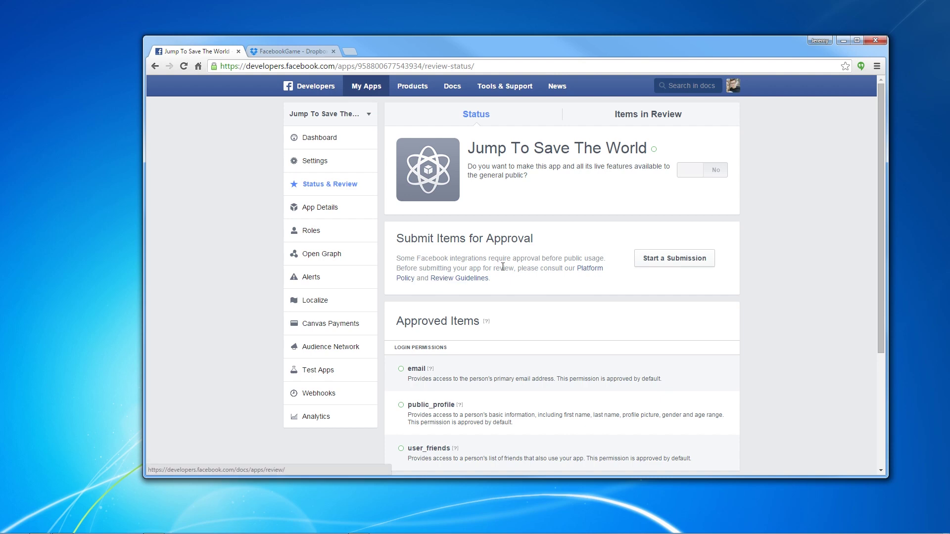
pyautogui.click(660, 262)
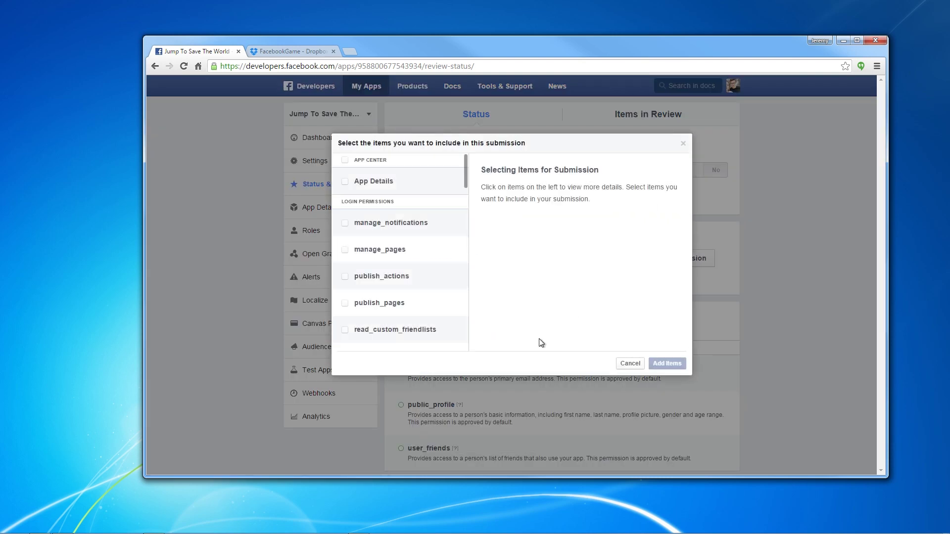
pyautogui.click(625, 363)
pyautogui.click(335, 213)
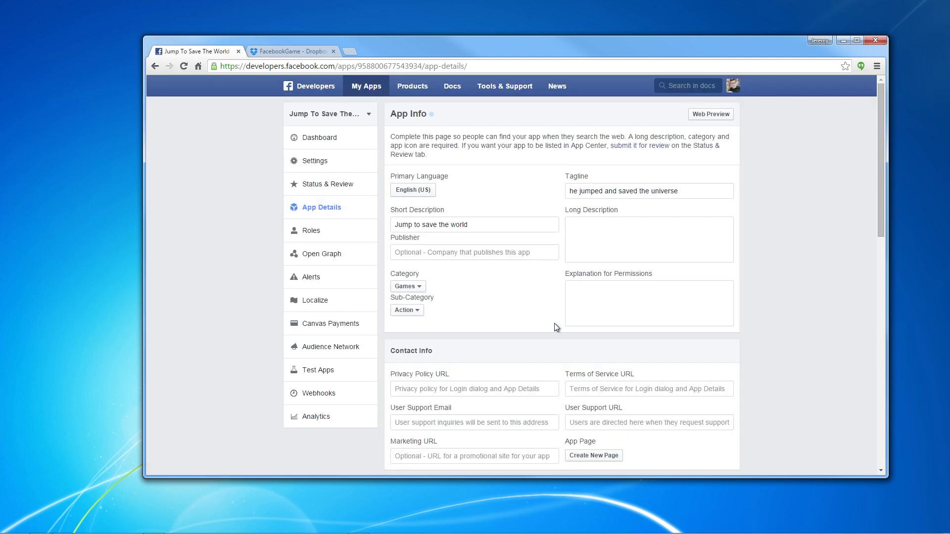
# View the App Details item in an approval submission, cancel it, and examine the Status & Review page
pyautogui.click(328, 184)
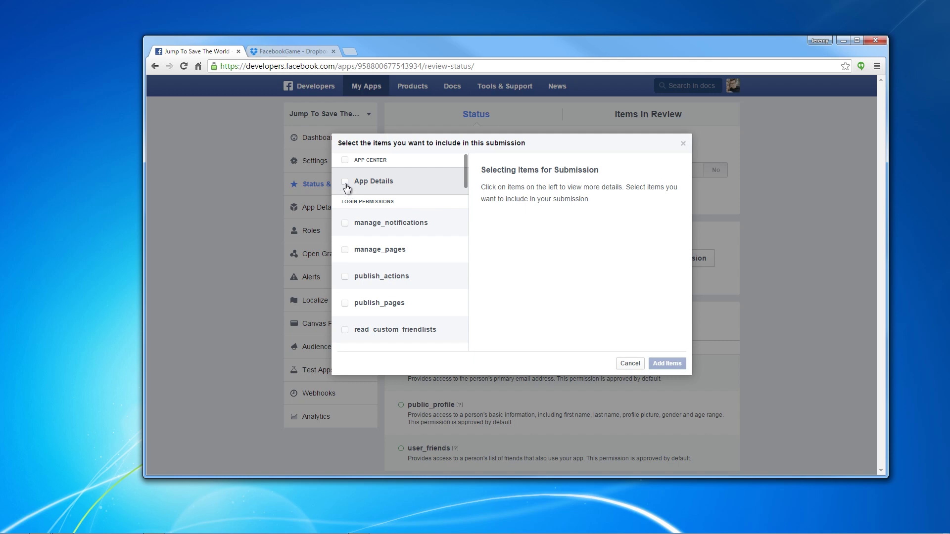
pyautogui.click(346, 183)
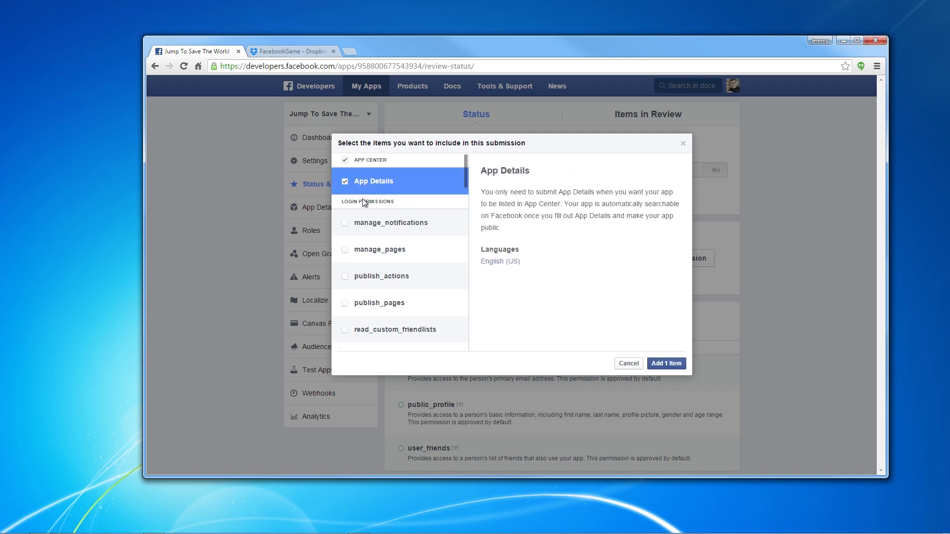
pyautogui.click(629, 363)
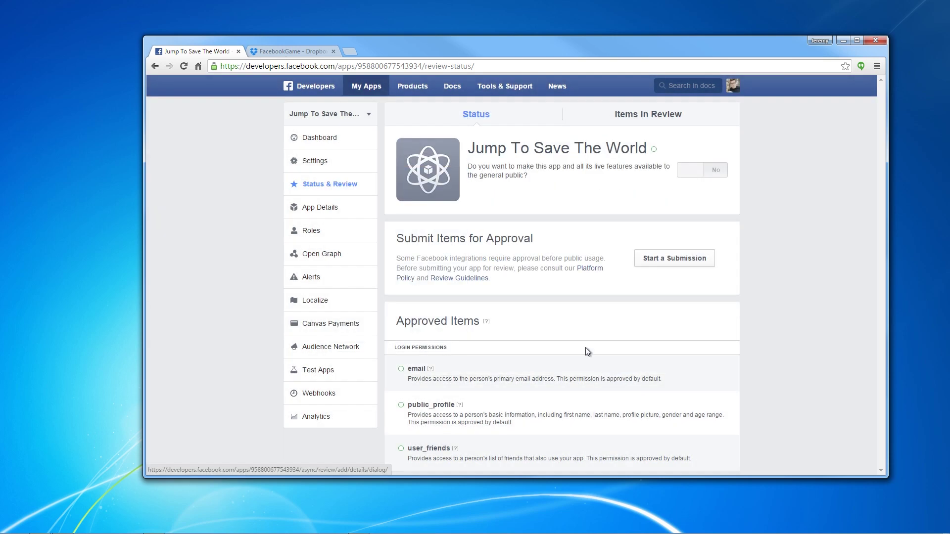
pyautogui.scroll(-5, 589, 329)
pyautogui.scroll(4, 551, 296)
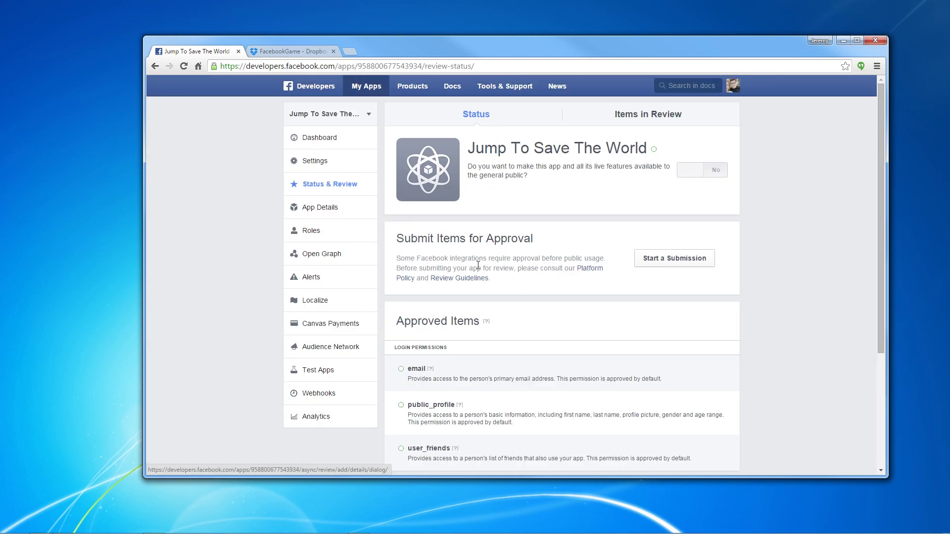
# Return to the app's dashboard and examine its overview
pyautogui.click(304, 138)
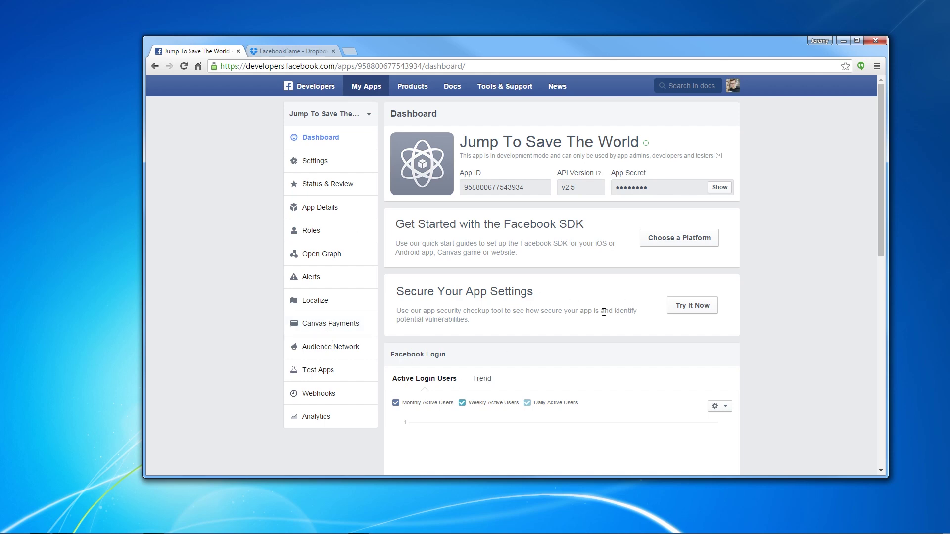
pyautogui.scroll(-1, 584, 306)
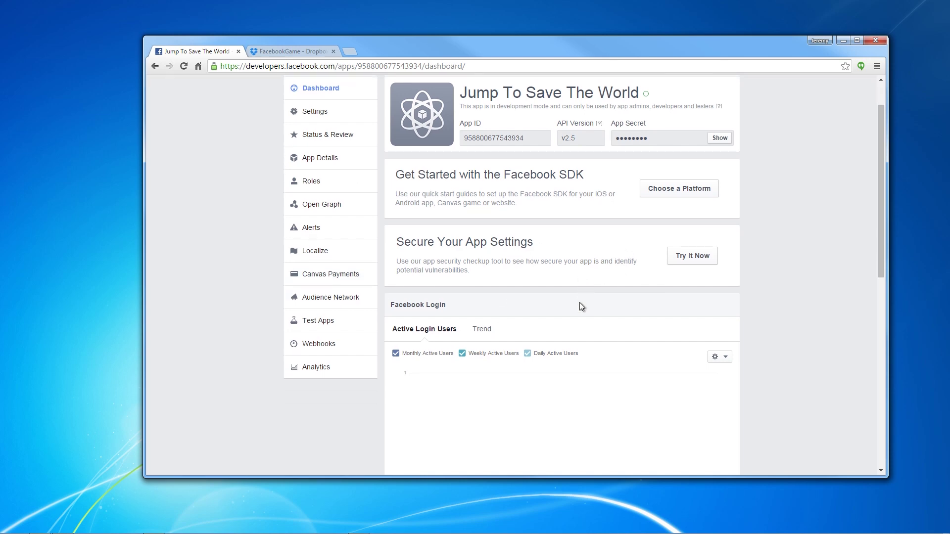
pyautogui.scroll(1, 581, 245)
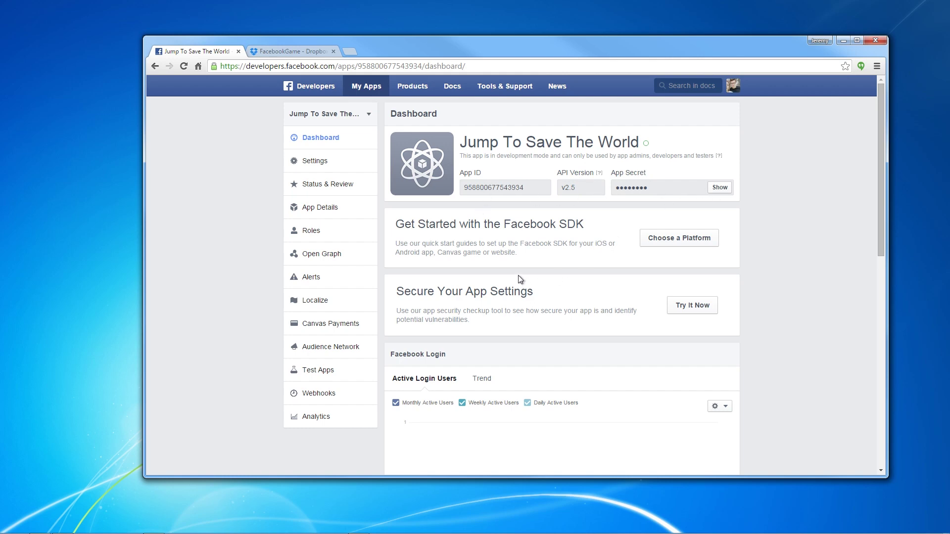
# Switch to Construct 2 and maximize its window showing Event sheet 1
pyautogui.hotkey('alt', 'Tab')
pyautogui.hotkey('alt', 'Tab')
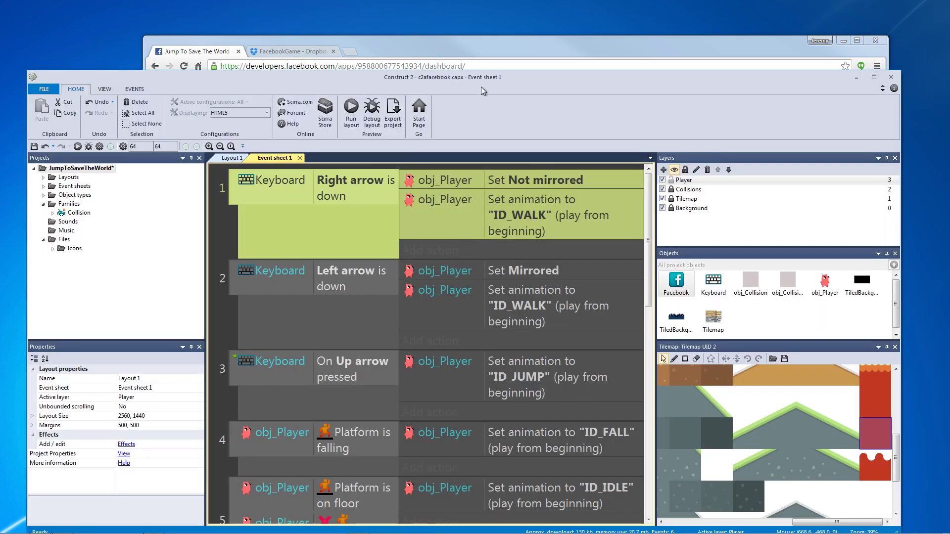
pyautogui.doubleClick(481, 87)
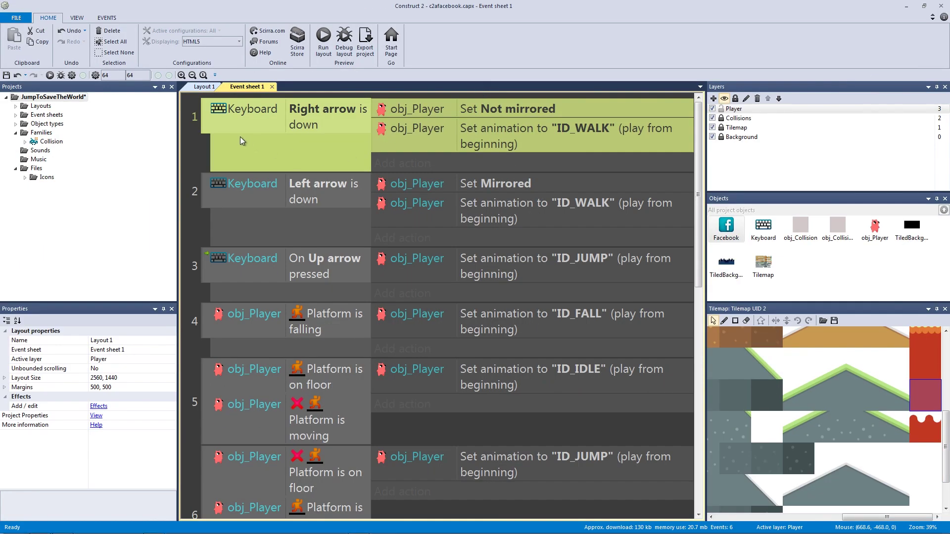
# Review the Facebook object's login and score conditions and add a new event with its Is ready condition
pyautogui.click(197, 145)
pyautogui.scroll(-2, 233, 212)
pyautogui.scroll(2, 200, 159)
pyautogui.doubleClick(200, 160)
pyautogui.doubleClick(277, 147)
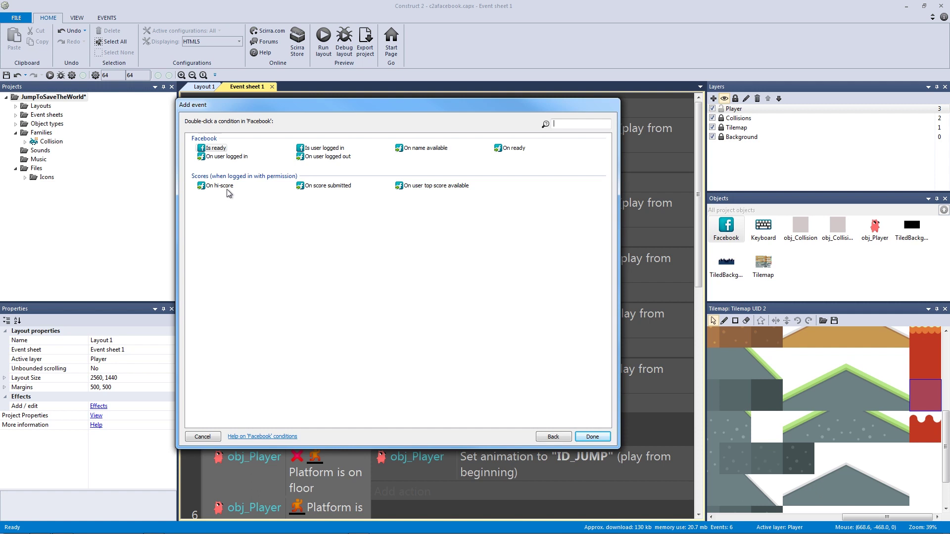
pyautogui.click(324, 185)
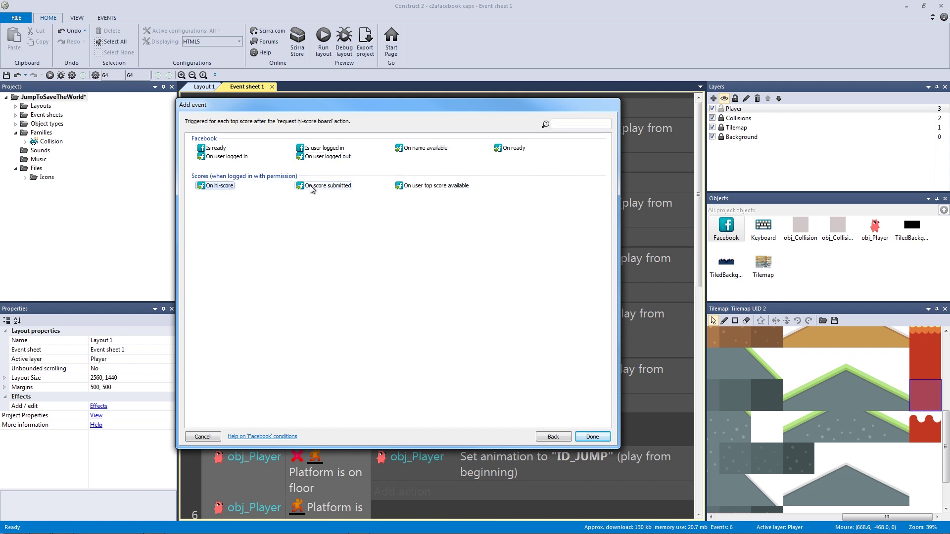
pyautogui.click(327, 157)
pyautogui.click(226, 157)
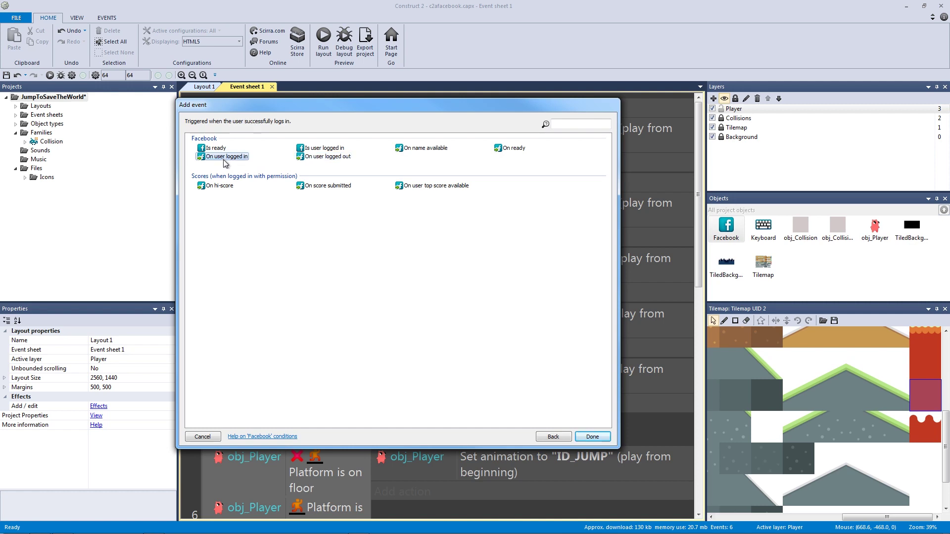
pyautogui.doubleClick(223, 147)
# For the Facebook Is ready event, examine the Log in action's stream and action permission options, and return to the action list
pyautogui.click(410, 460)
pyautogui.doubleClick(277, 144)
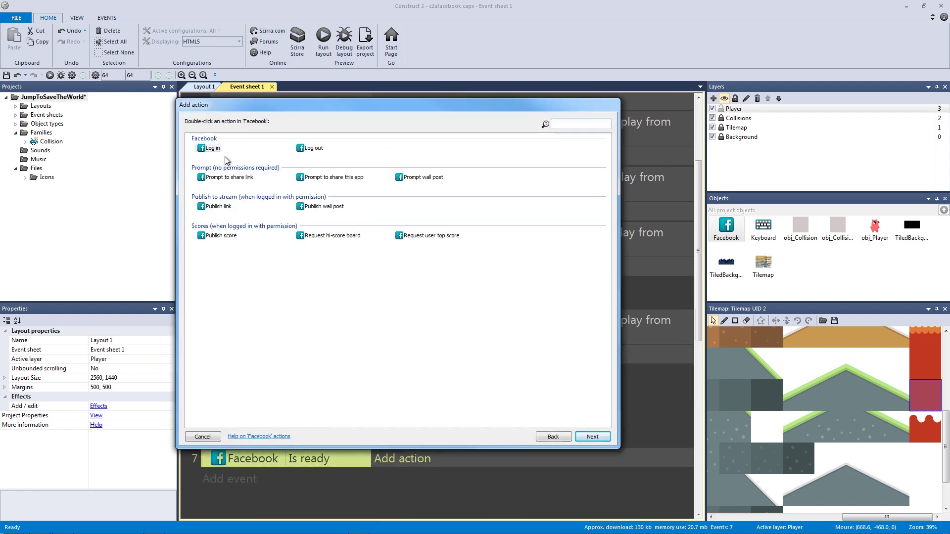
pyautogui.doubleClick(219, 144)
pyautogui.click(393, 209)
pyautogui.click(393, 208)
pyautogui.click(391, 224)
pyautogui.click(377, 233)
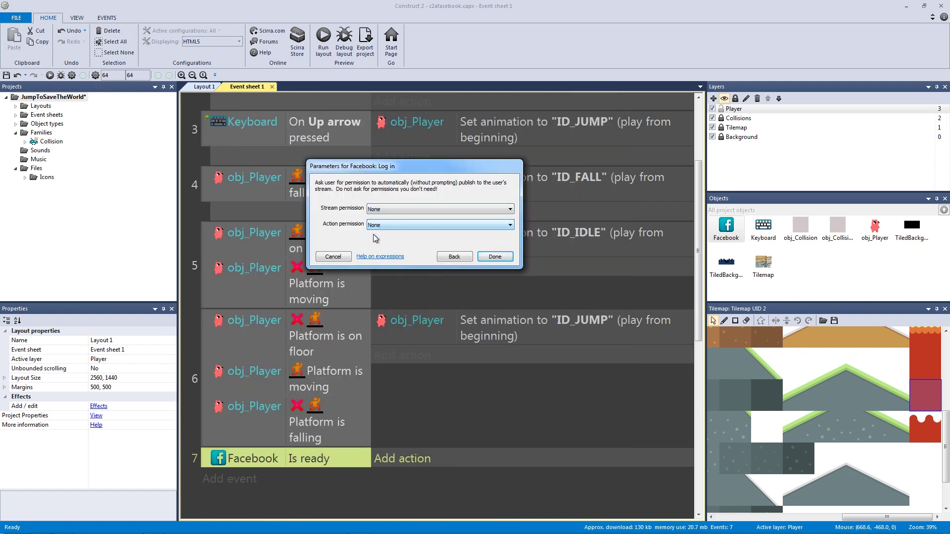
pyautogui.click(465, 256)
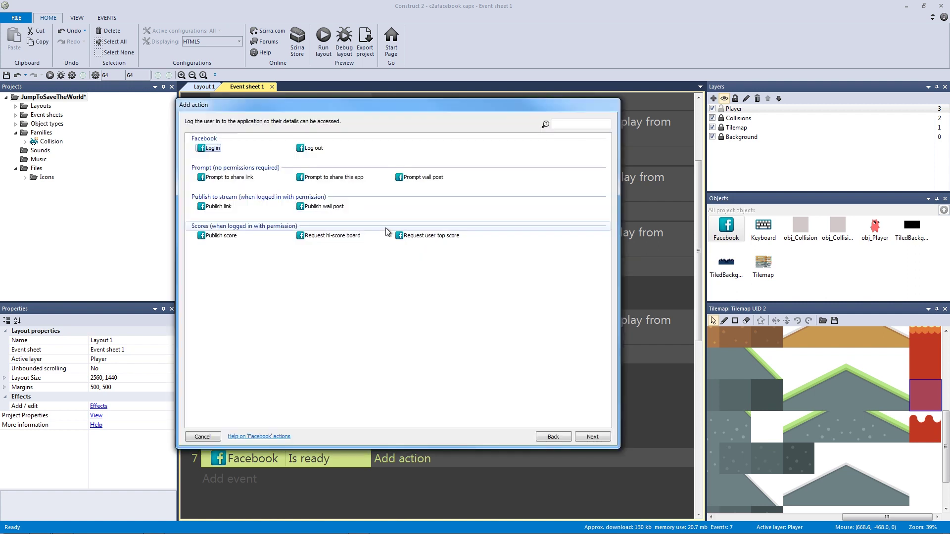
# Examine the descriptions of the Facebook wall post, sharing and score actions, and cancel adding an action
pyautogui.click(327, 207)
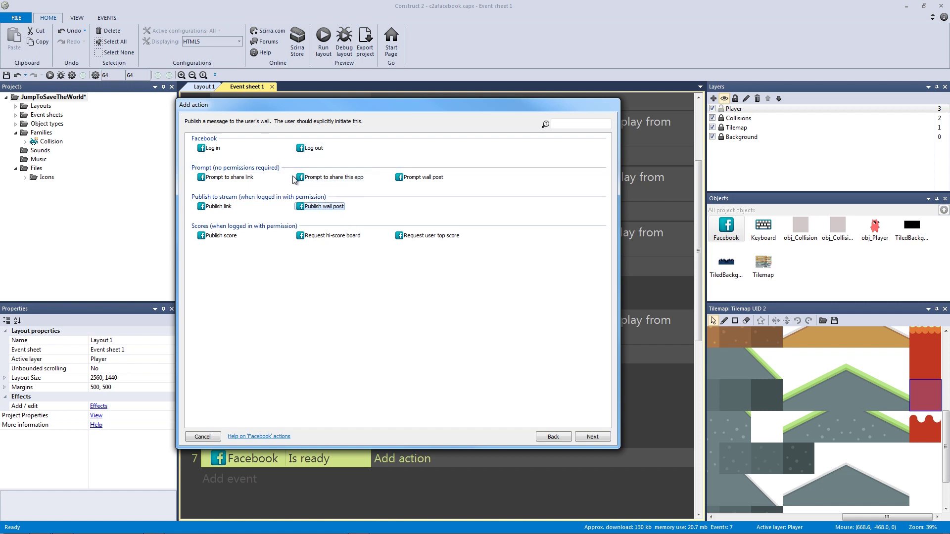
pyautogui.click(424, 178)
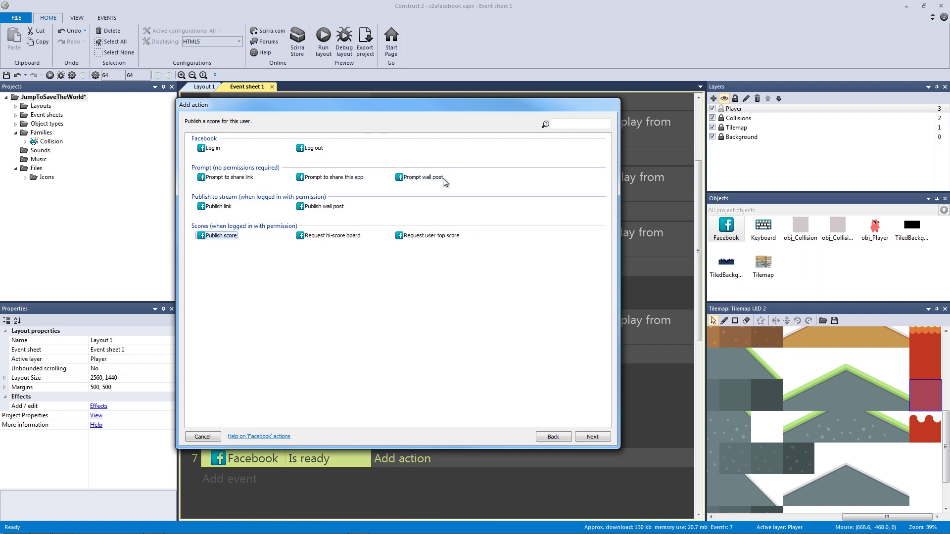
pyautogui.click(317, 178)
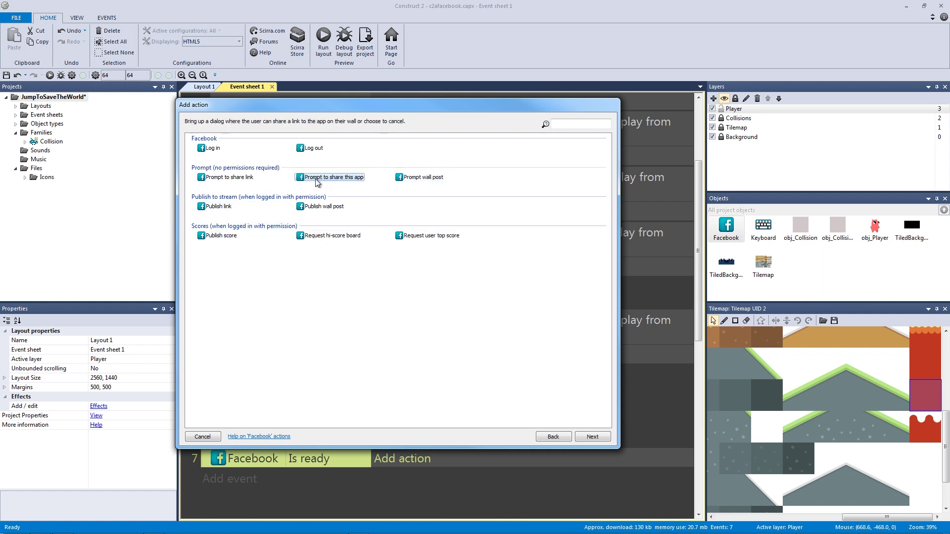
pyautogui.click(403, 179)
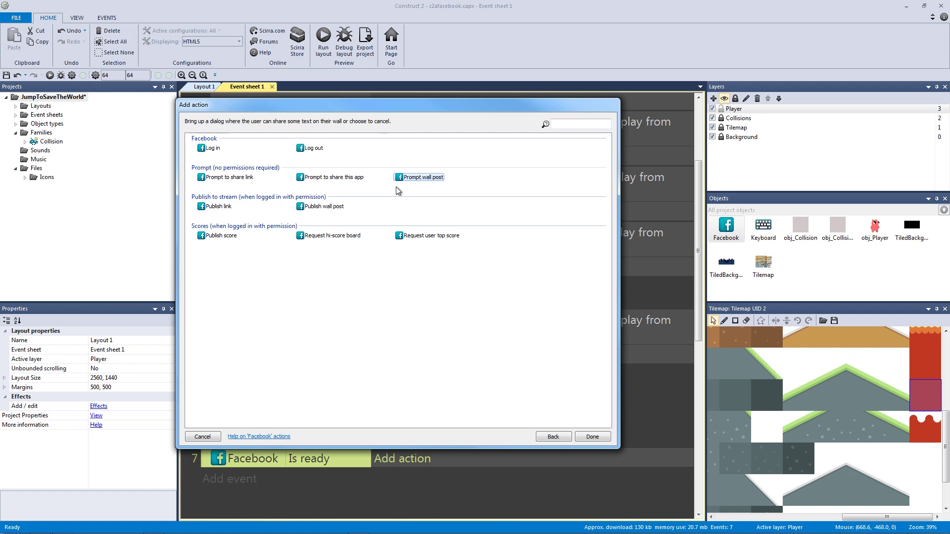
pyautogui.click(229, 178)
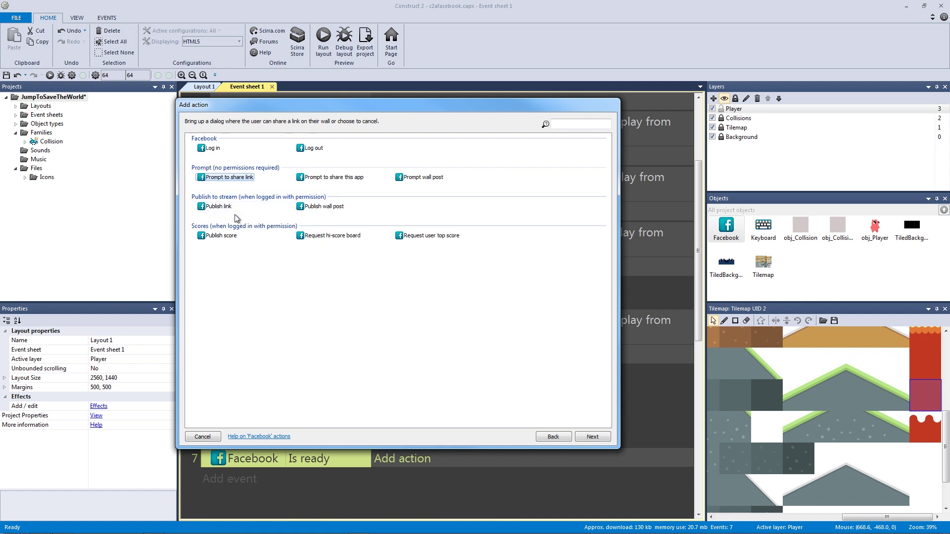
pyautogui.click(221, 237)
pyautogui.click(332, 235)
pyautogui.click(423, 235)
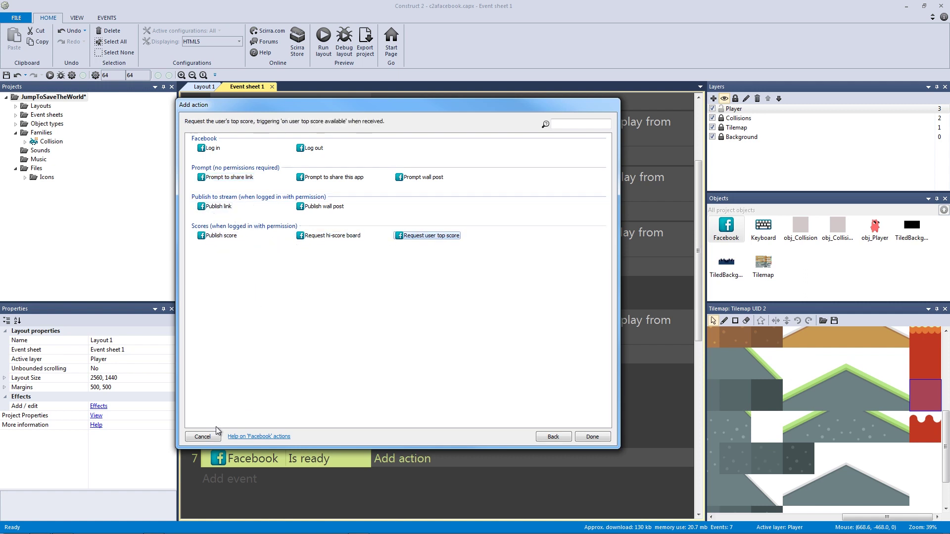
pyautogui.click(204, 436)
# Return to Layout 1 and view the full width of the level
pyautogui.click(189, 406)
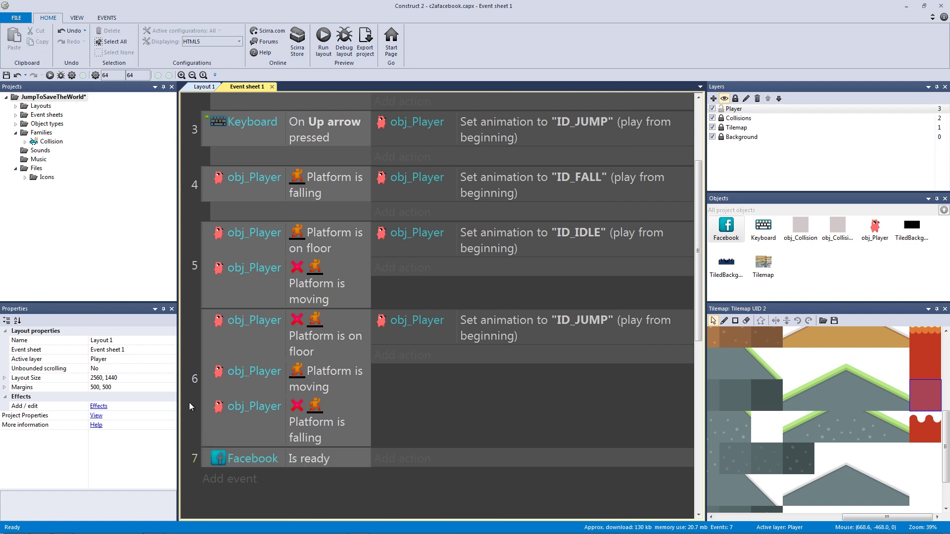
pyautogui.scroll(3, 197, 278)
pyautogui.click(204, 87)
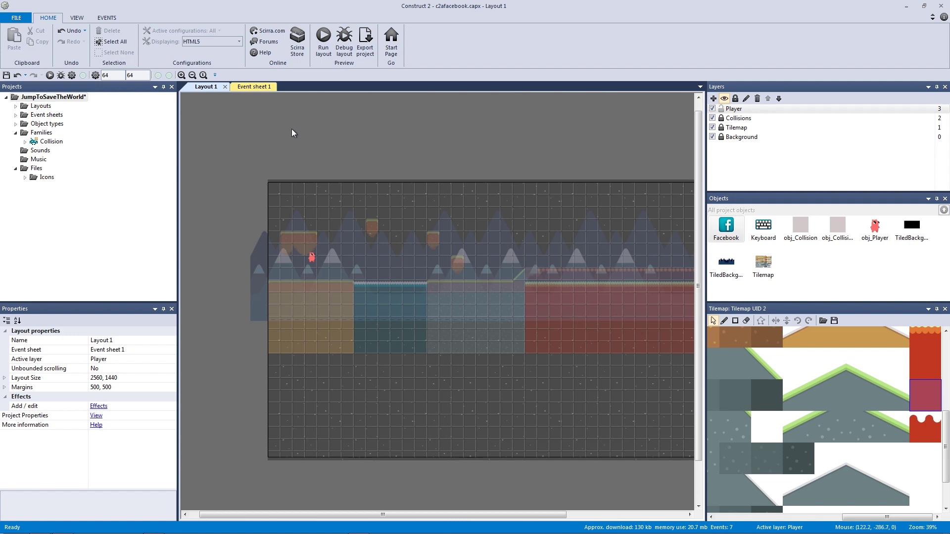
pyautogui.moveTo(297, 142)
pyautogui.mouseDown(button='middle')
pyautogui.moveTo(232, 134)
pyautogui.moveTo(283, 149)
pyautogui.mouseUp(button='middle')
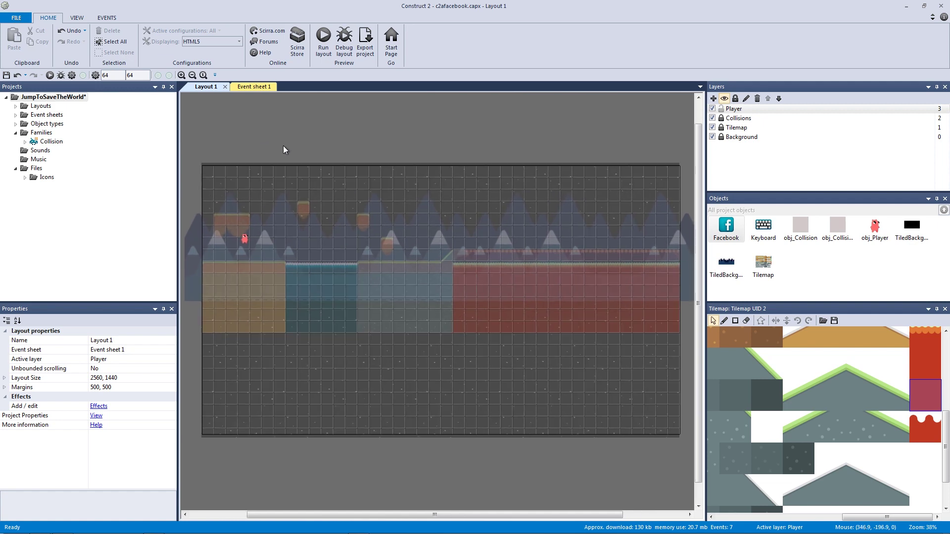